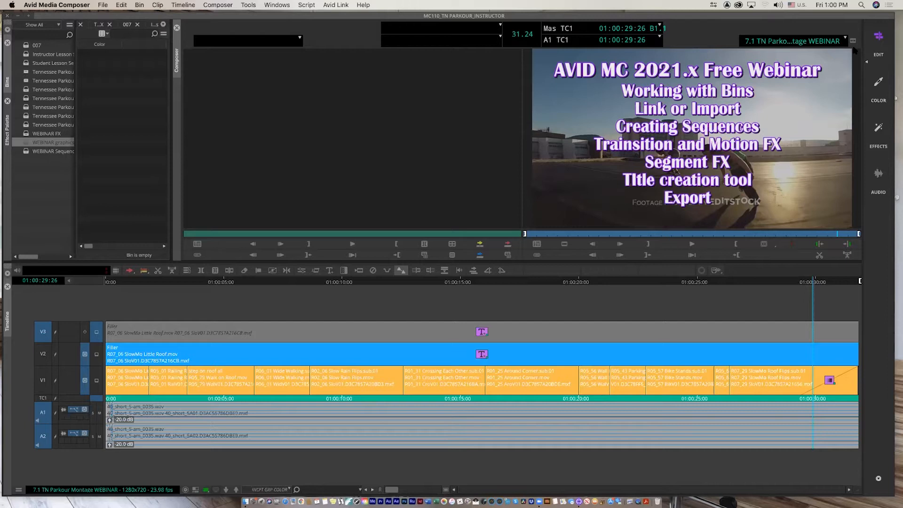
# Quit and relaunch Media Composer, dismissing the microphone access alert during startup.
pyautogui.click(221, 84)
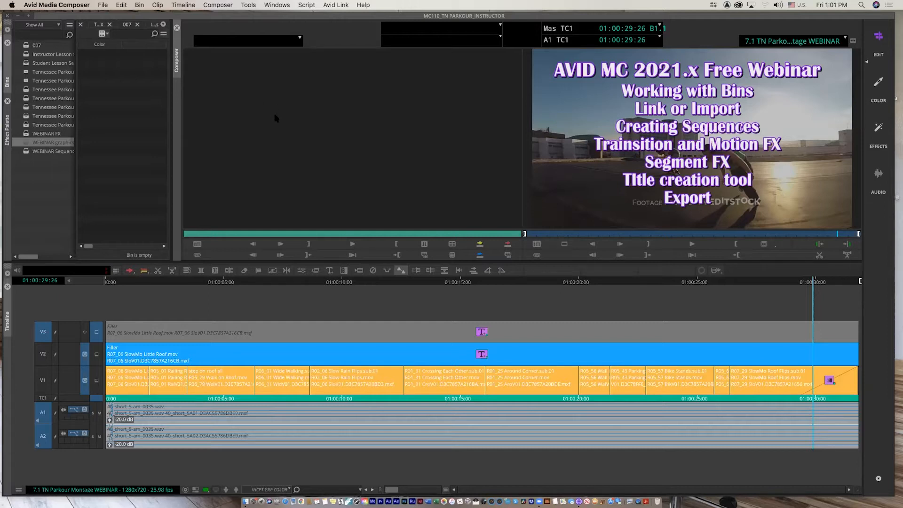
pyautogui.click(101, 5)
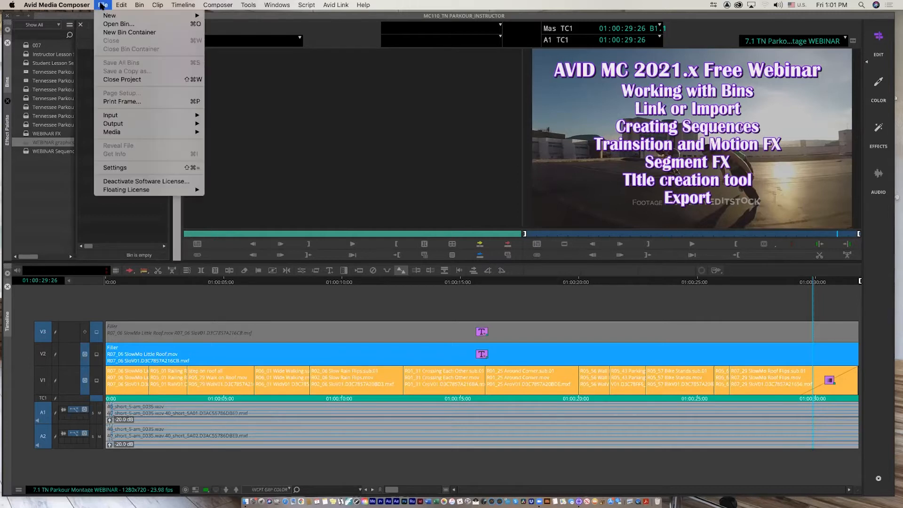
pyautogui.moveTo(73, 6)
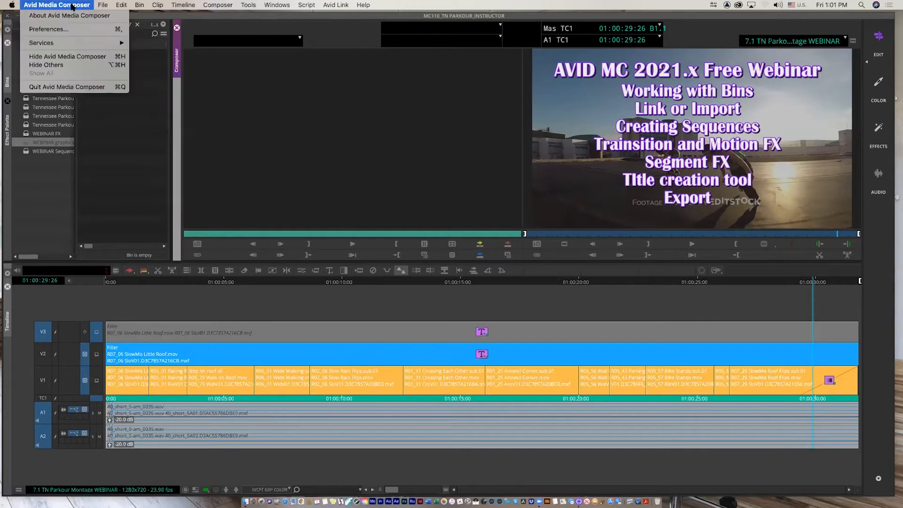
pyautogui.click(75, 89)
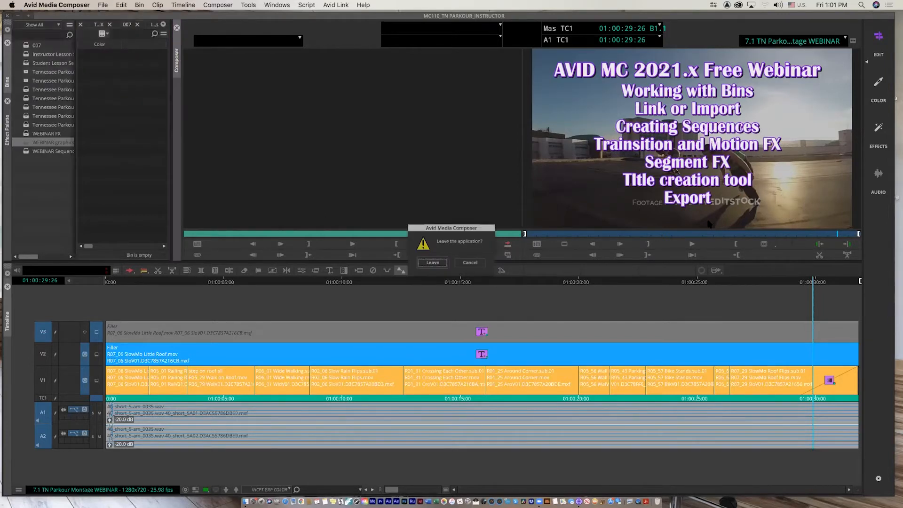
pyautogui.click(432, 263)
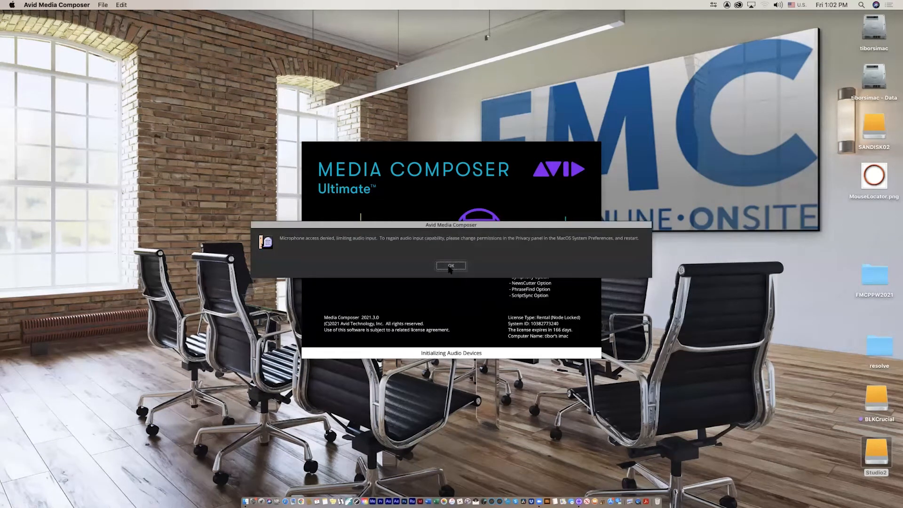
pyautogui.click(449, 266)
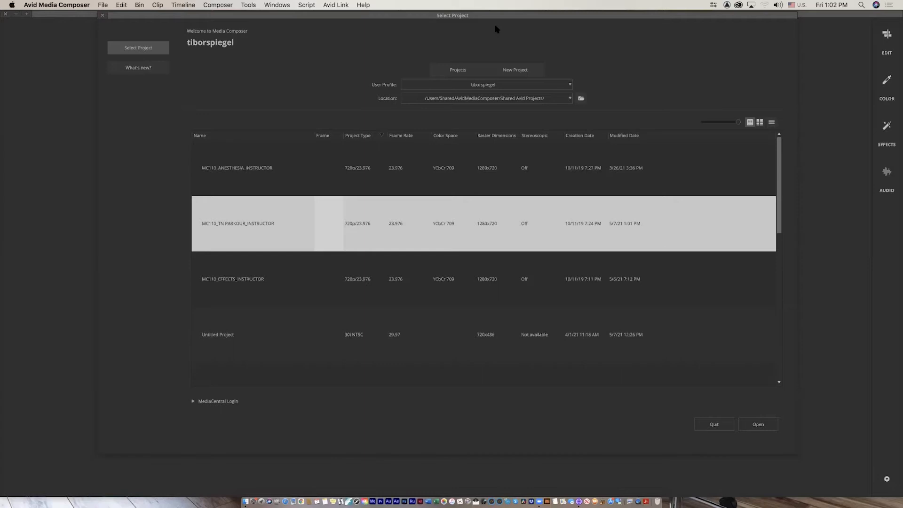
# Reposition the Select Project window and keep the currently checked personal user profile.
pyautogui.click(508, 18)
pyautogui.moveTo(447, 31); pyautogui.dragTo(463, 16)
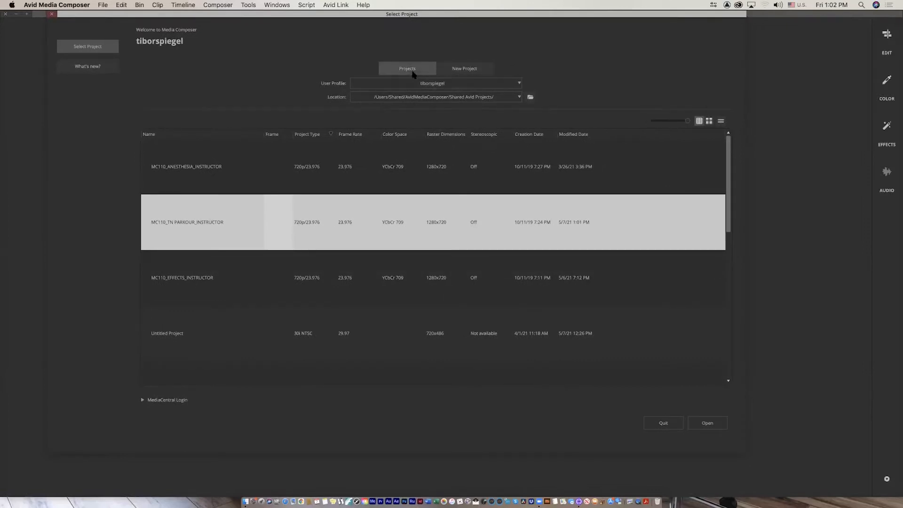
pyautogui.click(519, 83)
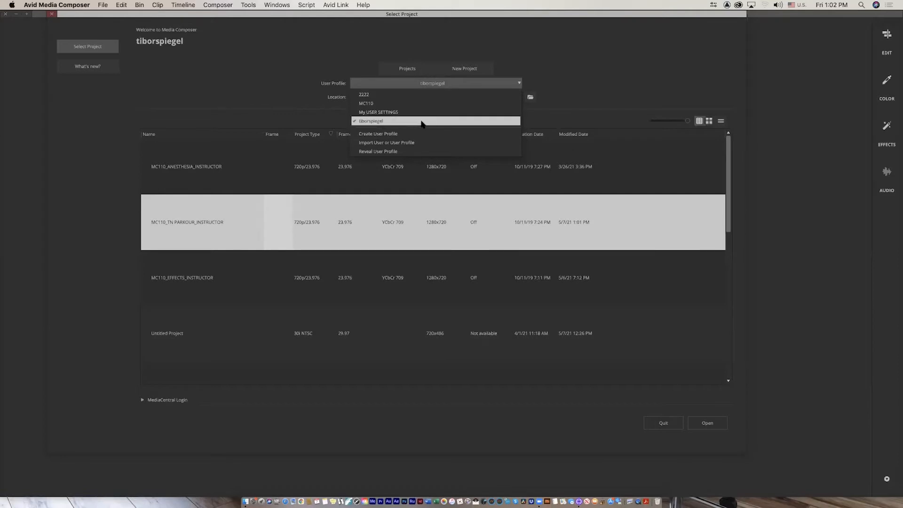
pyautogui.click(392, 122)
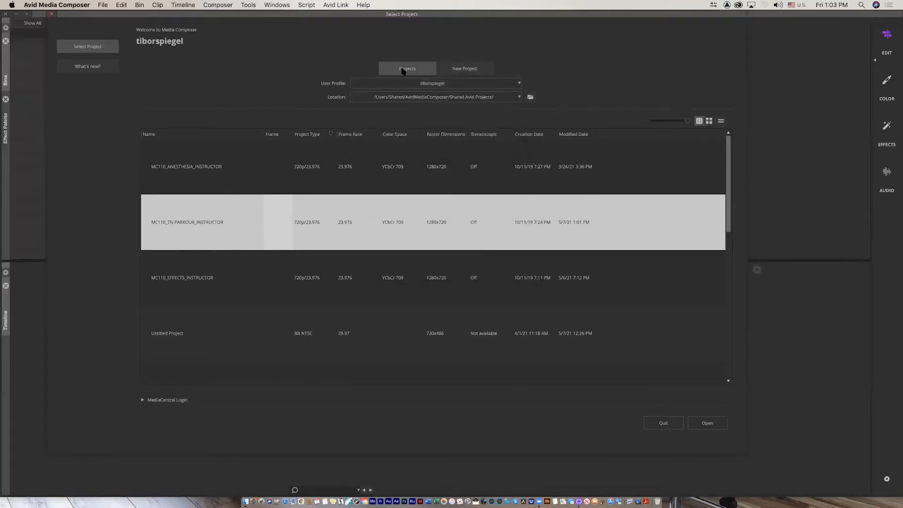
# Try selecting existing projects in the list, ending on MC110_TN PARKOUR_INSTRUCTOR.
pyautogui.click(211, 274)
pyautogui.click(201, 175)
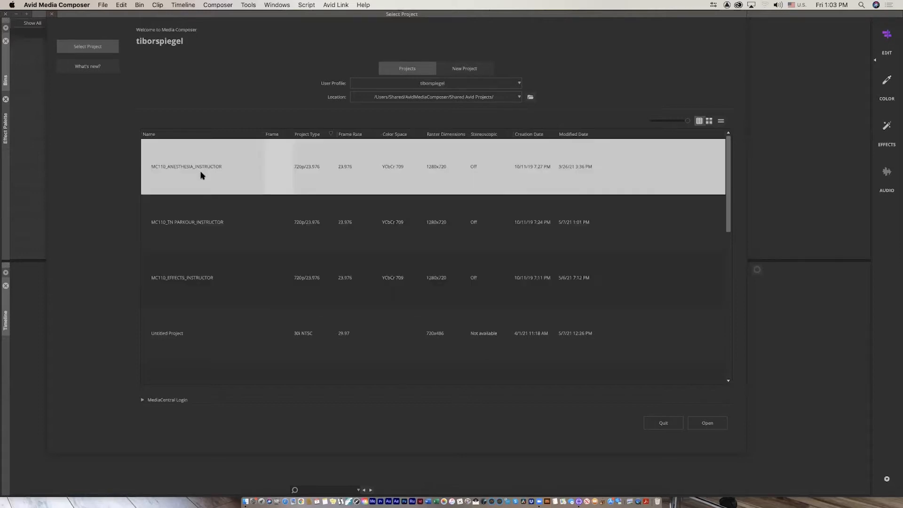
pyautogui.click(212, 226)
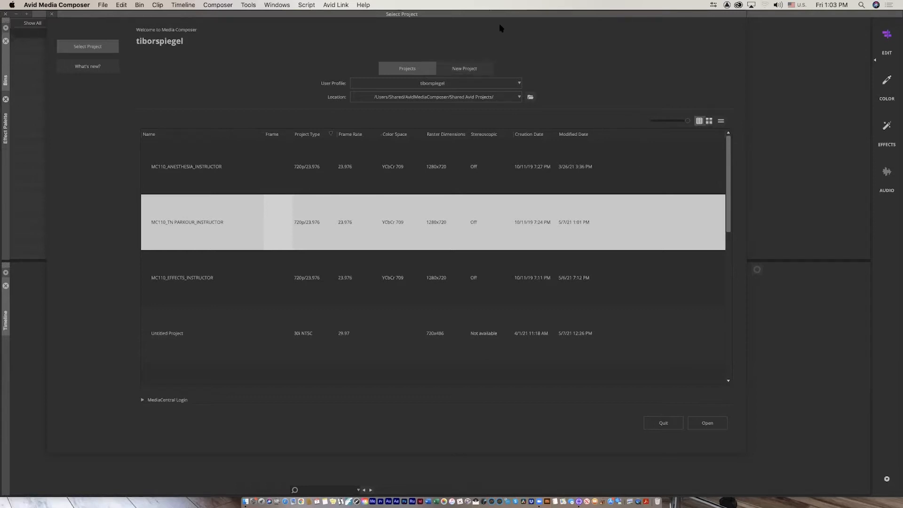
# Begin a new project and confirm the Shared Avid Projects folder as its location.
pyautogui.click(482, 73)
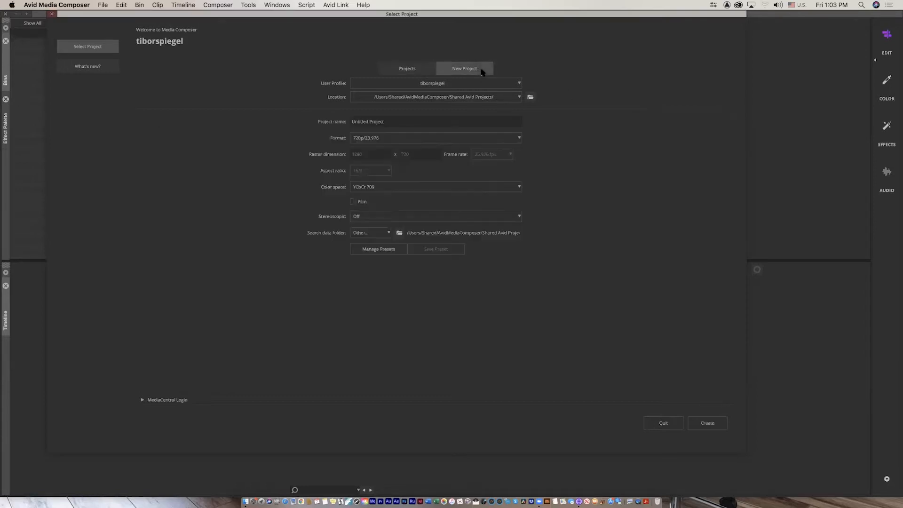
pyautogui.click(519, 97)
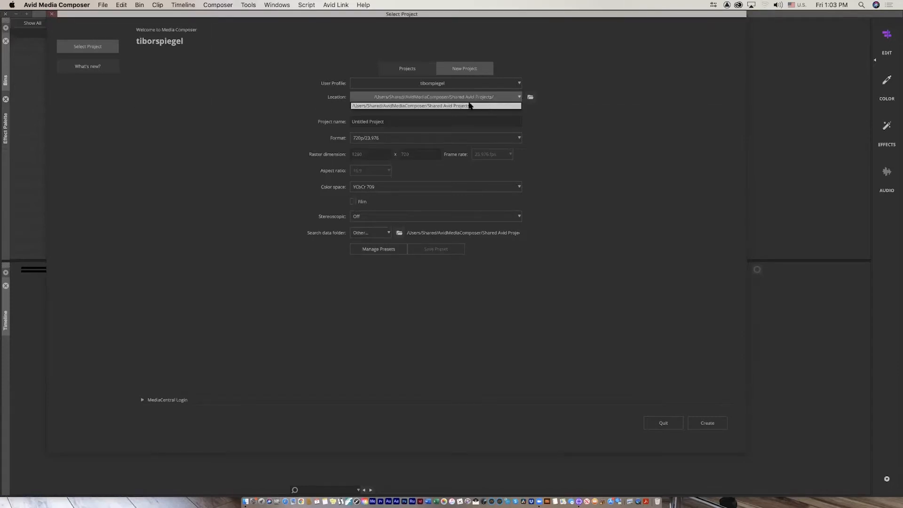
pyautogui.click(530, 98)
pyautogui.click(530, 98)
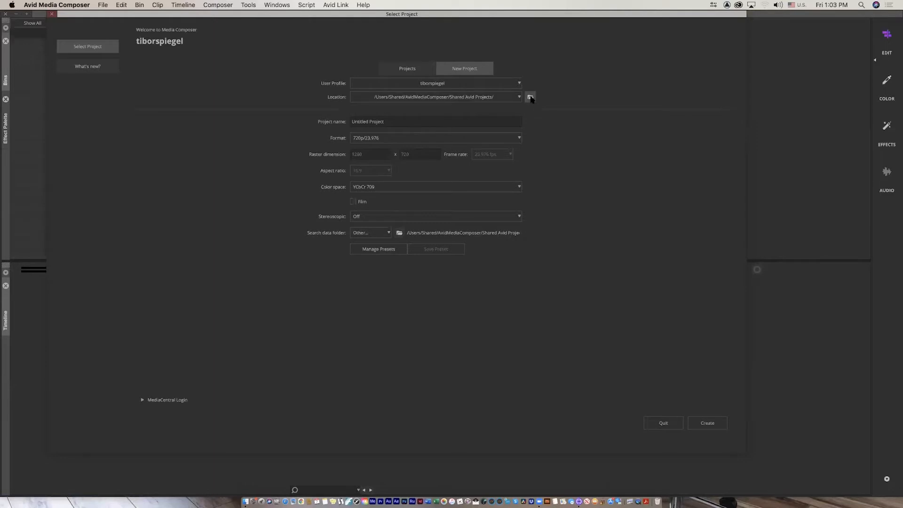
pyautogui.moveTo(346, 45); pyautogui.dragTo(291, 36)
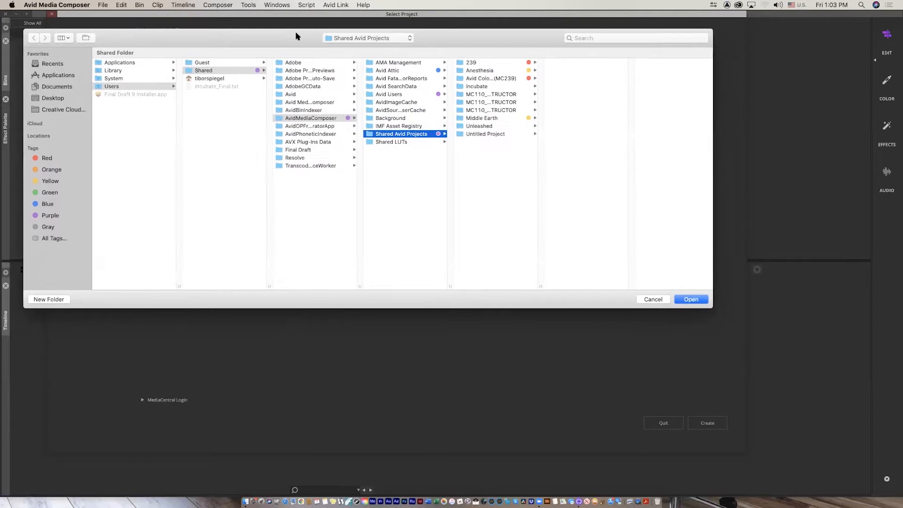
pyautogui.press('Return')
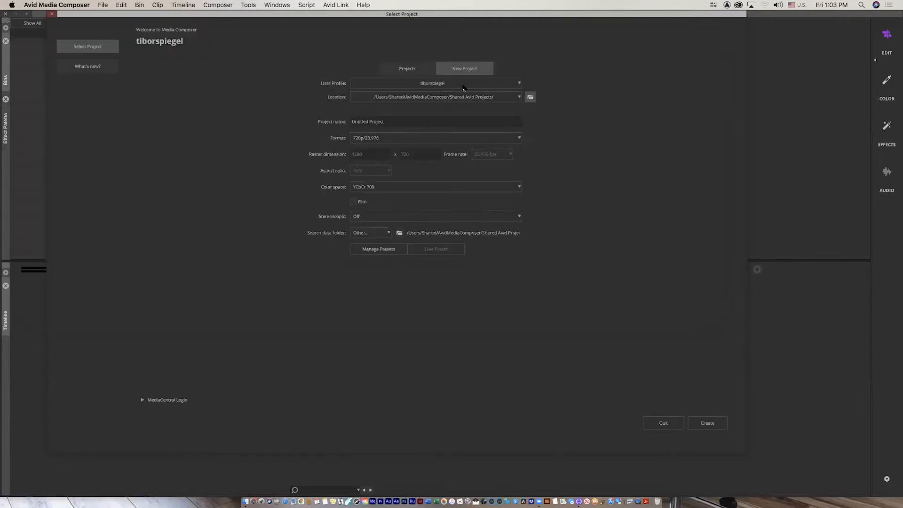
# Examine the formats offered for the new project, including HD 1080, 4K and Ultra HD.
pyautogui.click(398, 122)
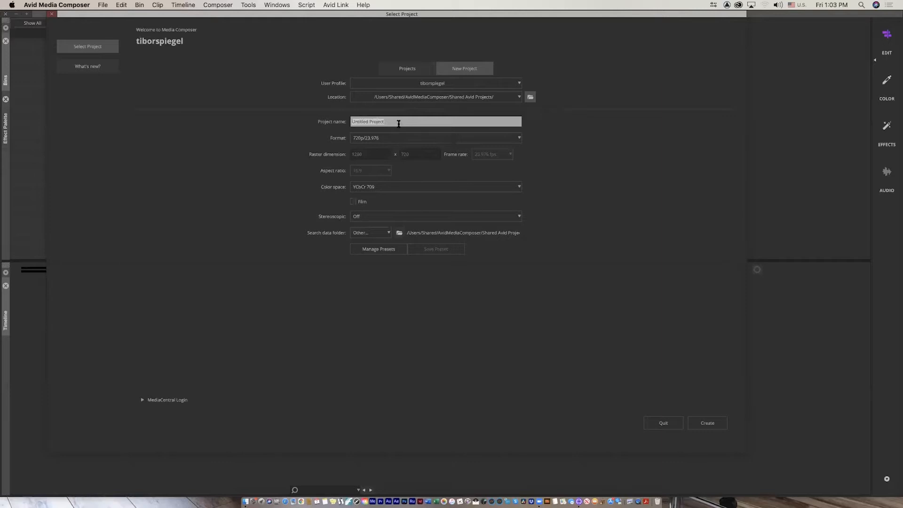
pyautogui.click(517, 138)
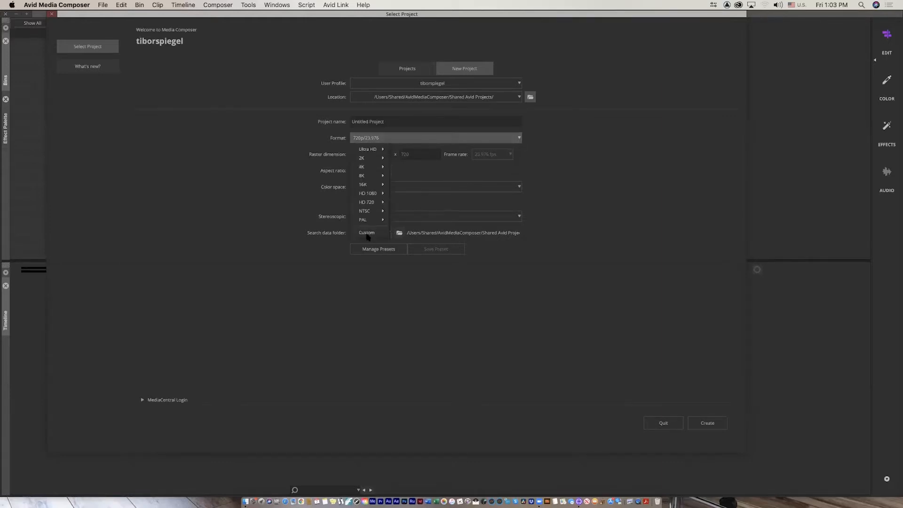
pyautogui.moveTo(369, 211)
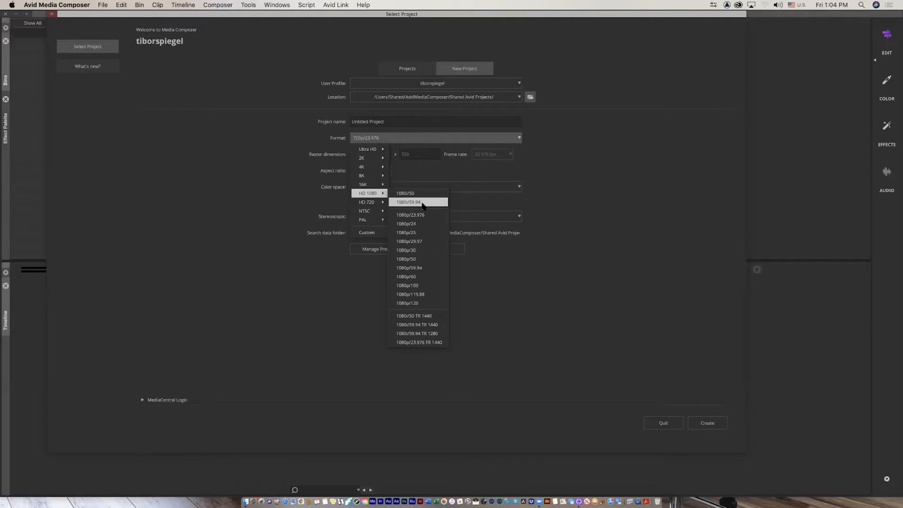
pyautogui.moveTo(375, 168)
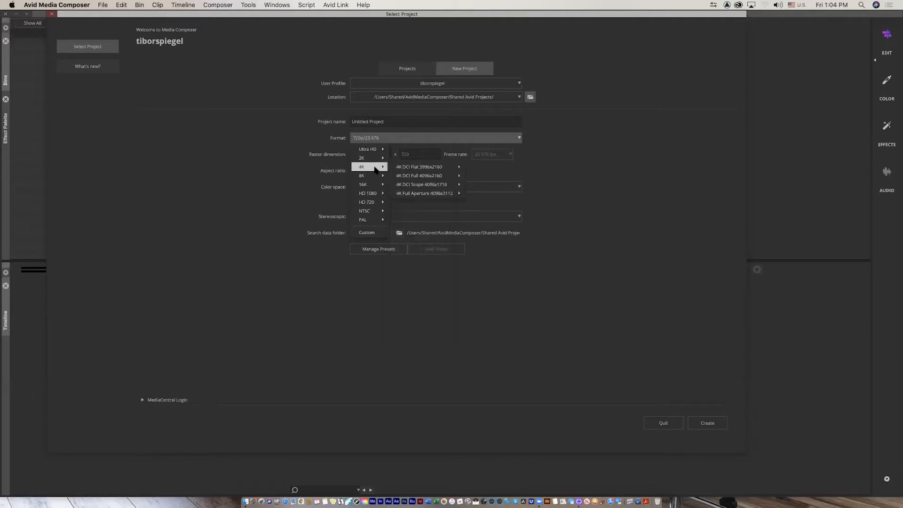
pyautogui.moveTo(405, 170)
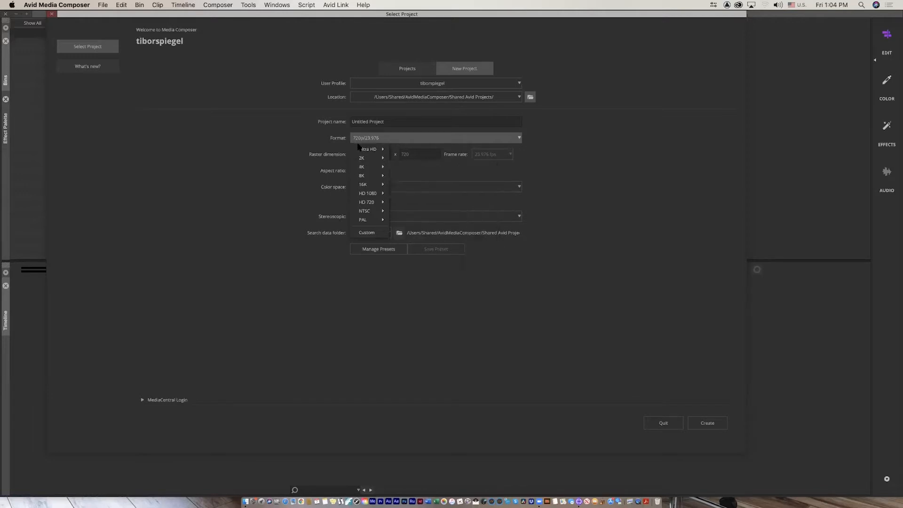
pyautogui.moveTo(363, 149)
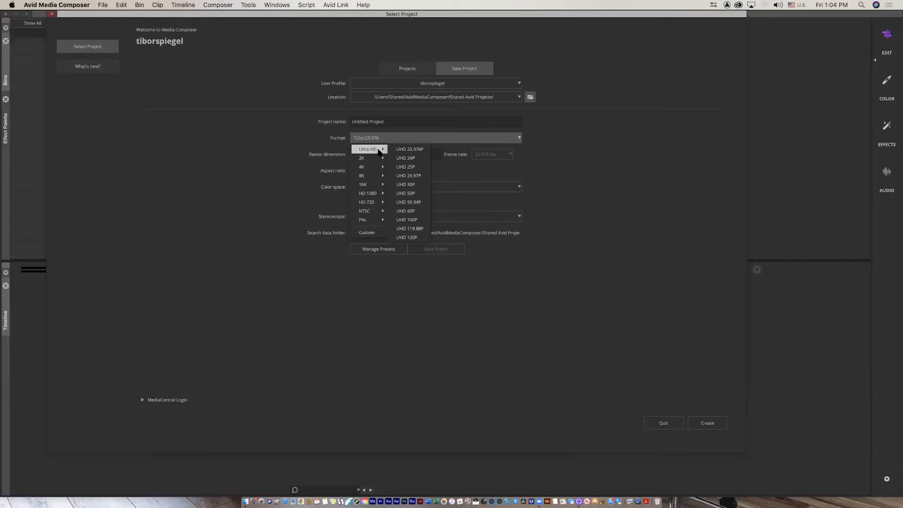
pyautogui.moveTo(376, 185)
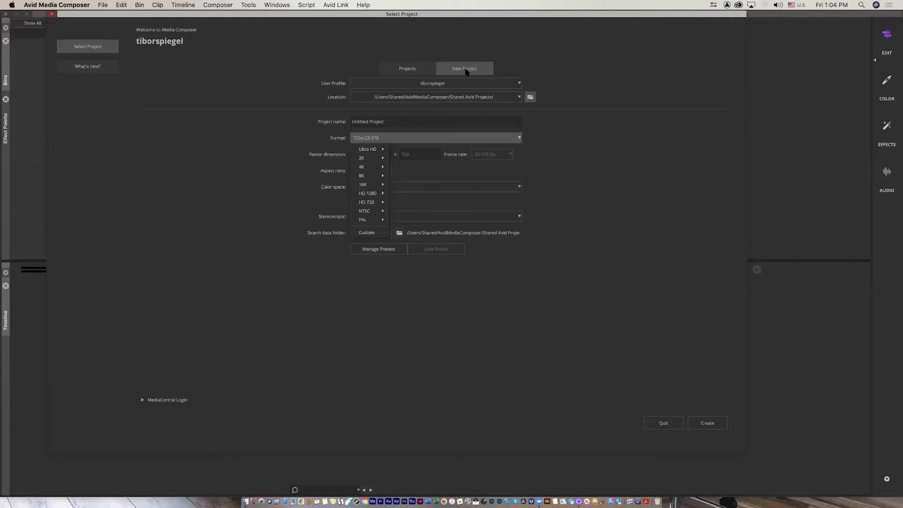
# Name the new project SEB.
pyautogui.click(396, 125)
pyautogui.write('6E')
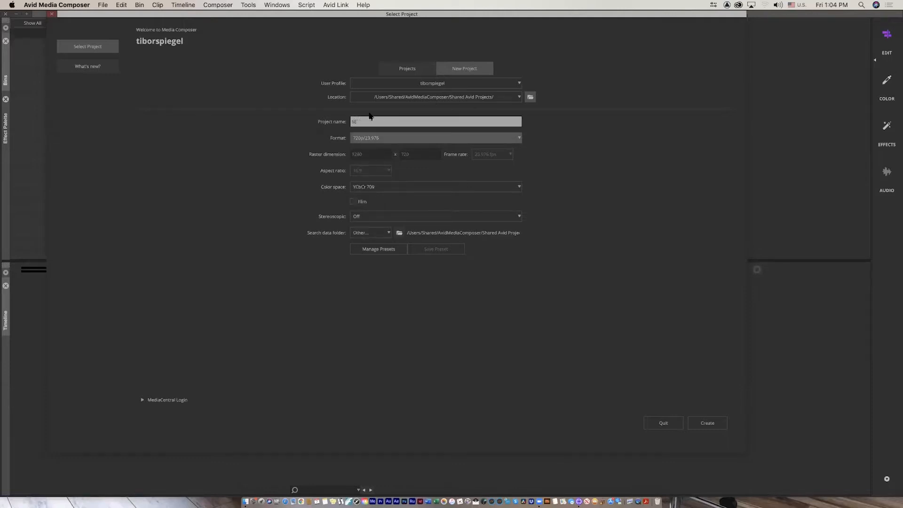
pyautogui.press('Return')
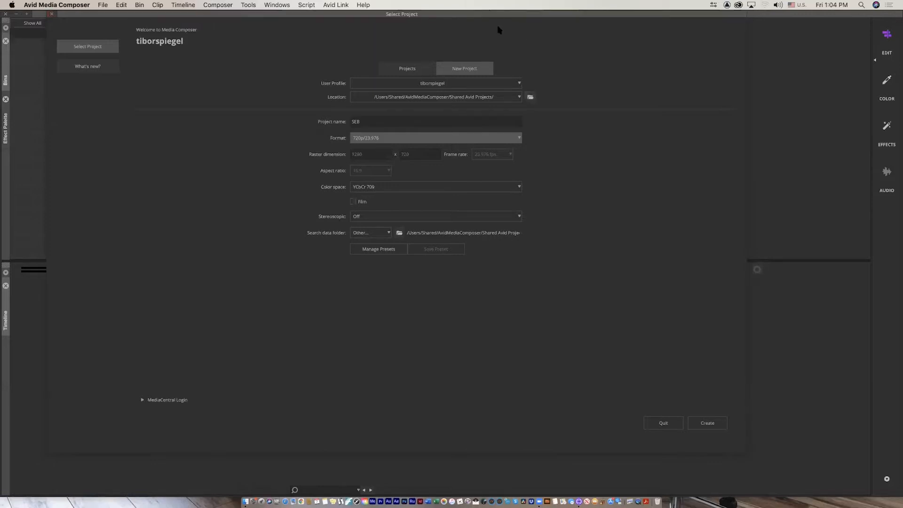
# Set the project format to HD 1080 1080p/29.97 and create the project.
pyautogui.click(517, 142)
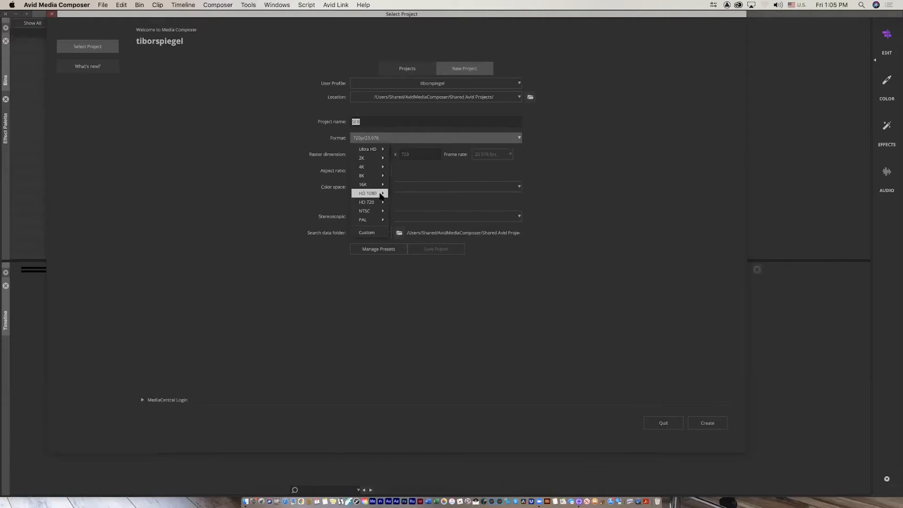
pyautogui.click(431, 242)
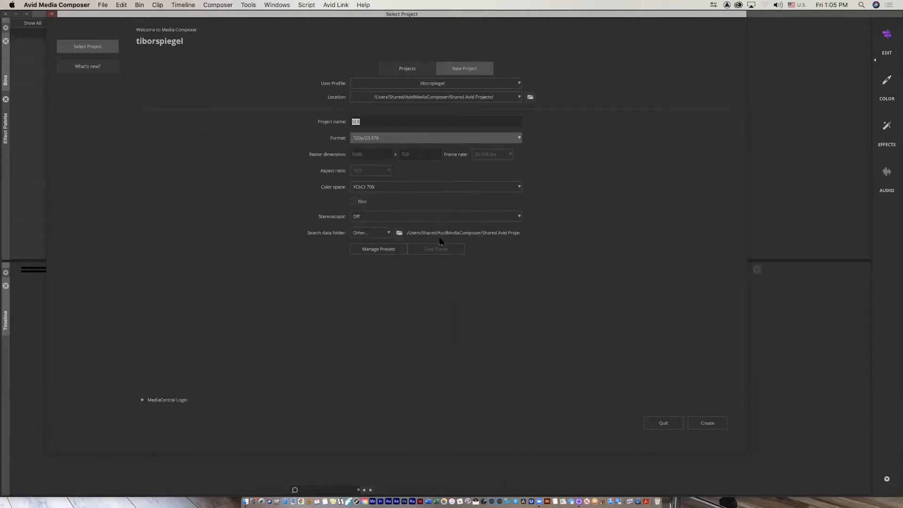
pyautogui.click(710, 425)
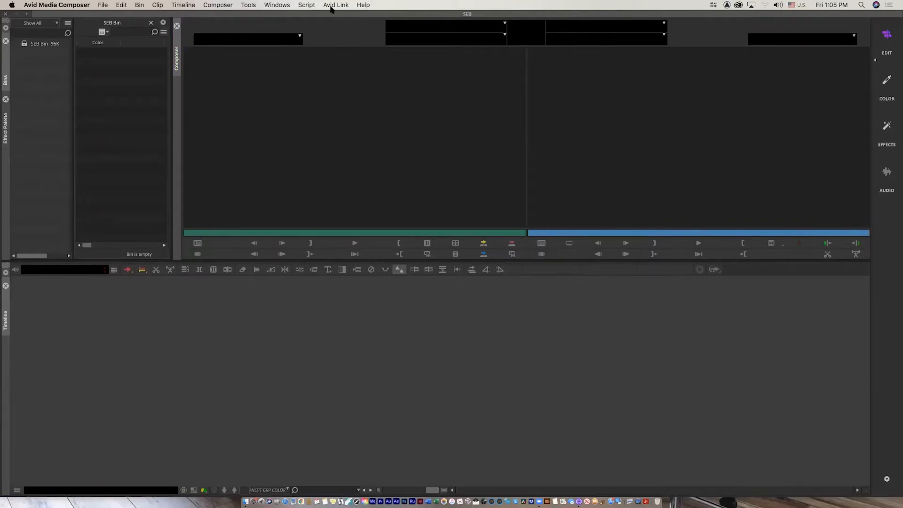
# Shift the workspace window slightly, then close the SEB Bin and reopen it from the list of bins.
pyautogui.moveTo(314, 15)
pyautogui.mouseDown()
pyautogui.moveTo(334, 17)
pyautogui.moveTo(319, 15)
pyautogui.mouseUp()
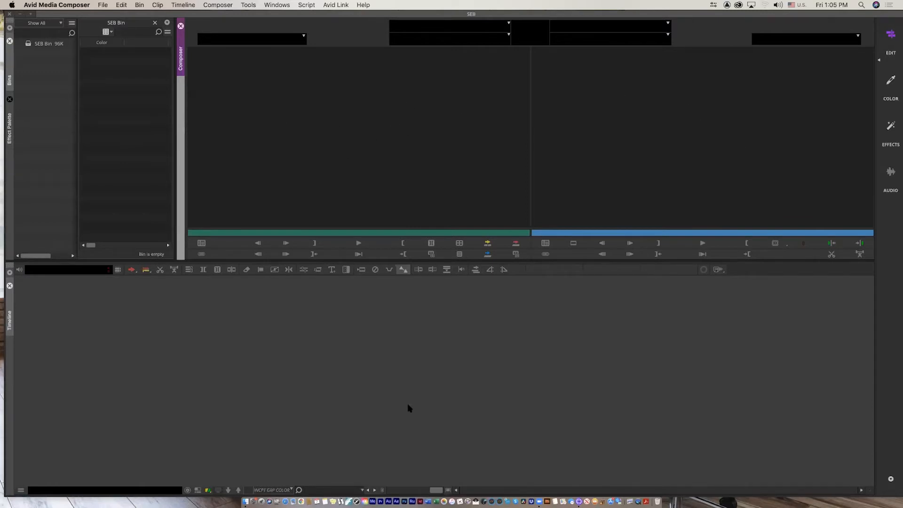
pyautogui.click(8, 73)
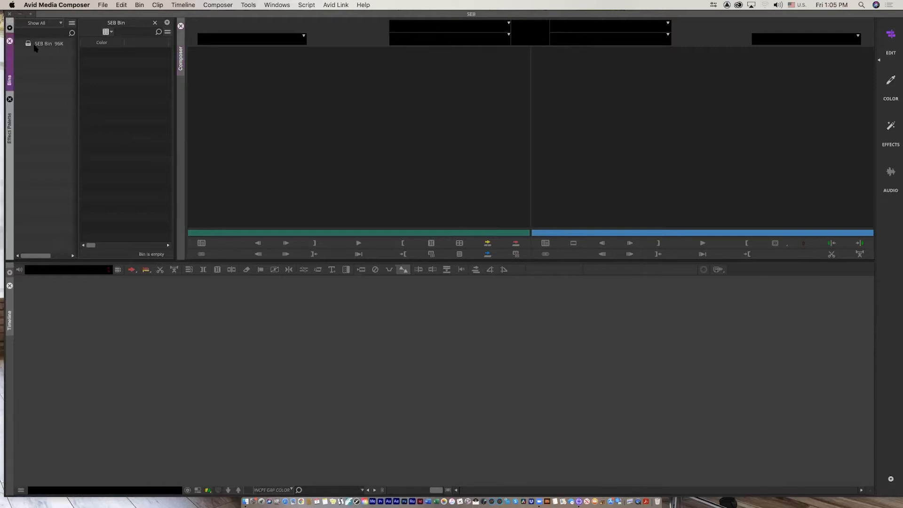
pyautogui.click(26, 44)
pyautogui.rightClick(29, 44)
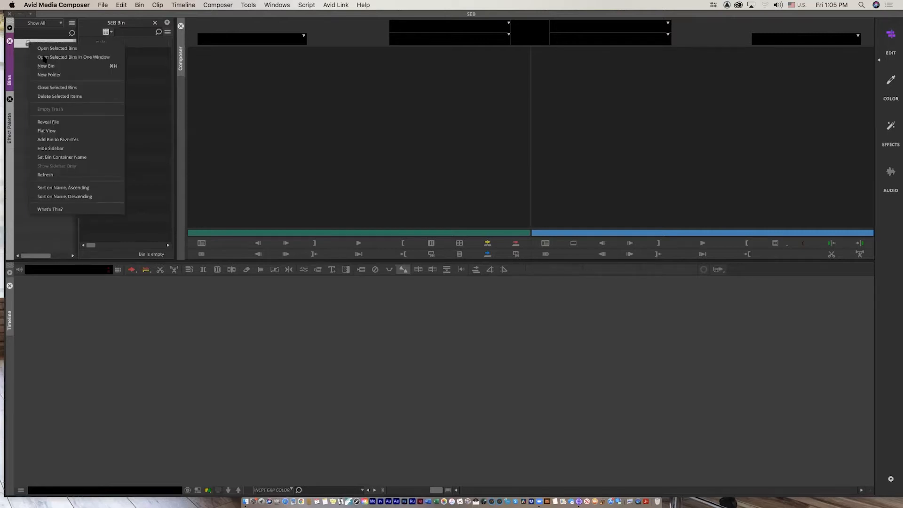
pyautogui.click(60, 87)
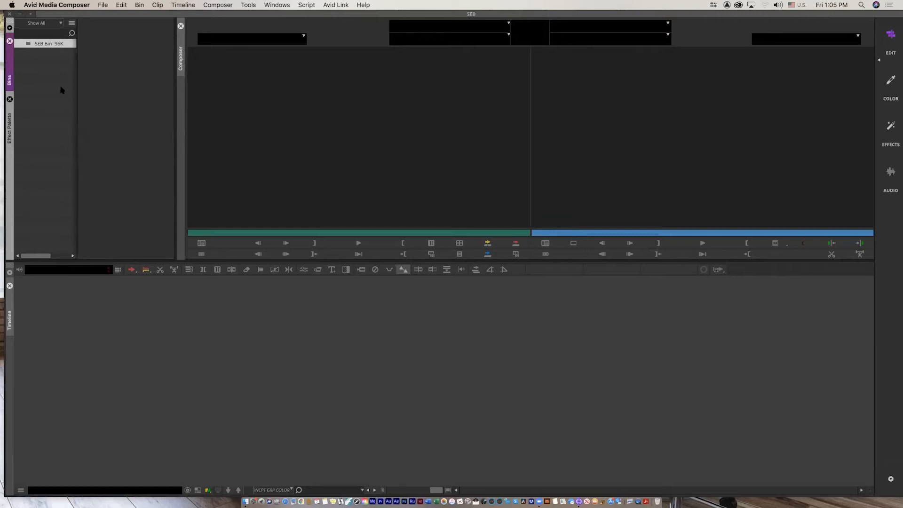
pyautogui.doubleClick(30, 44)
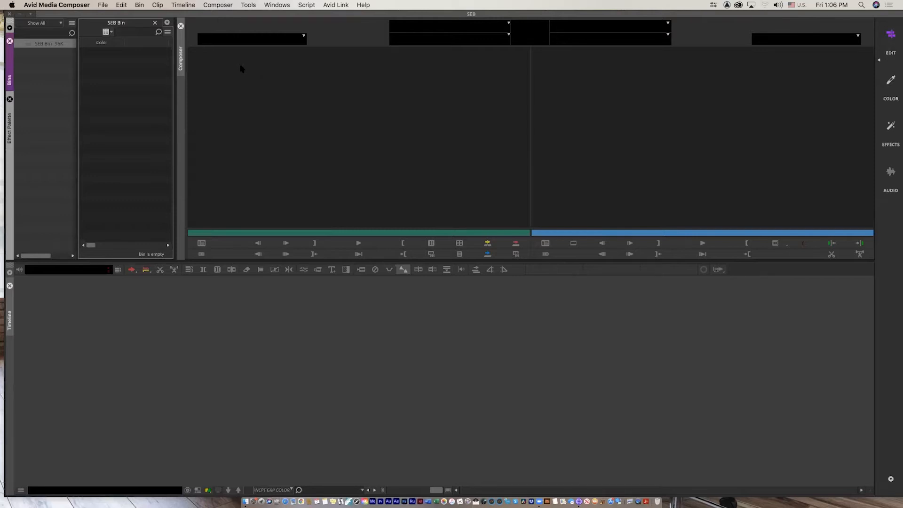
# Open the Source Browser for the empty SEB Bin.
pyautogui.click(111, 95)
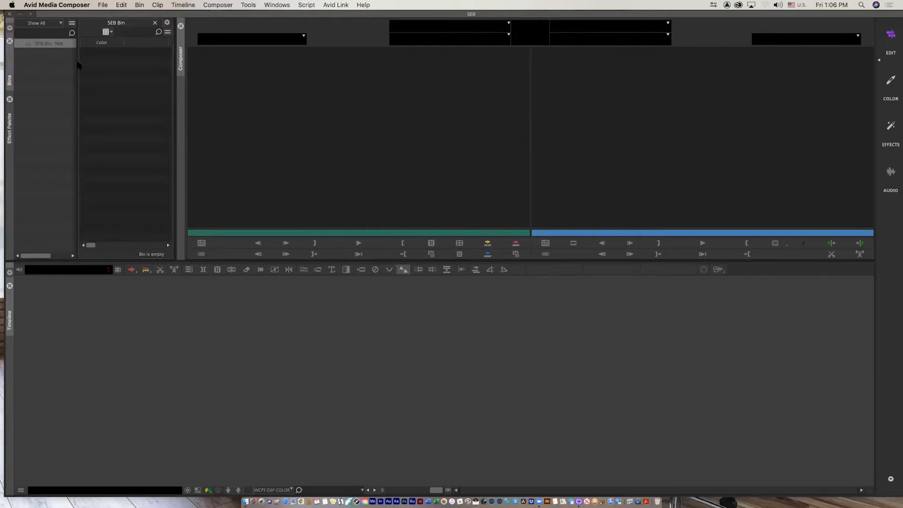
pyautogui.rightClick(97, 71)
pyautogui.moveTo(107, 83)
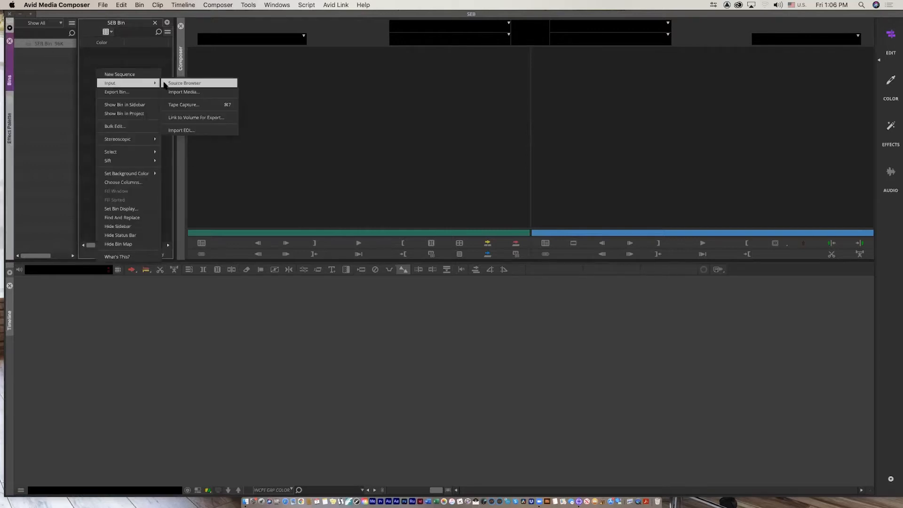
pyautogui.click(176, 83)
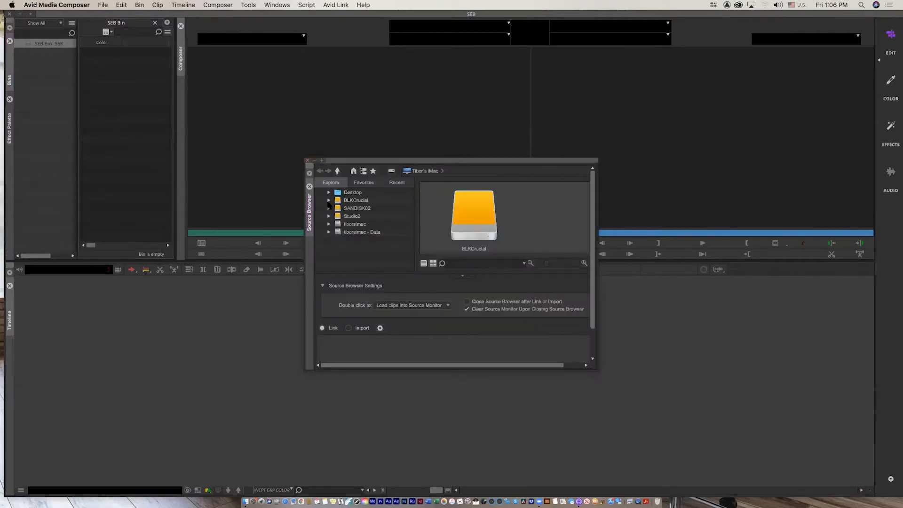
# Browse BLKCrucial's MC101 v2019.x Media Kit to folder 007 inside Jacuzzi QT, and reposition and enlarge the Source Browser window.
pyautogui.click(329, 201)
pyautogui.click(338, 240)
pyautogui.moveTo(596, 367); pyautogui.dragTo(775, 494)
pyautogui.click(346, 248)
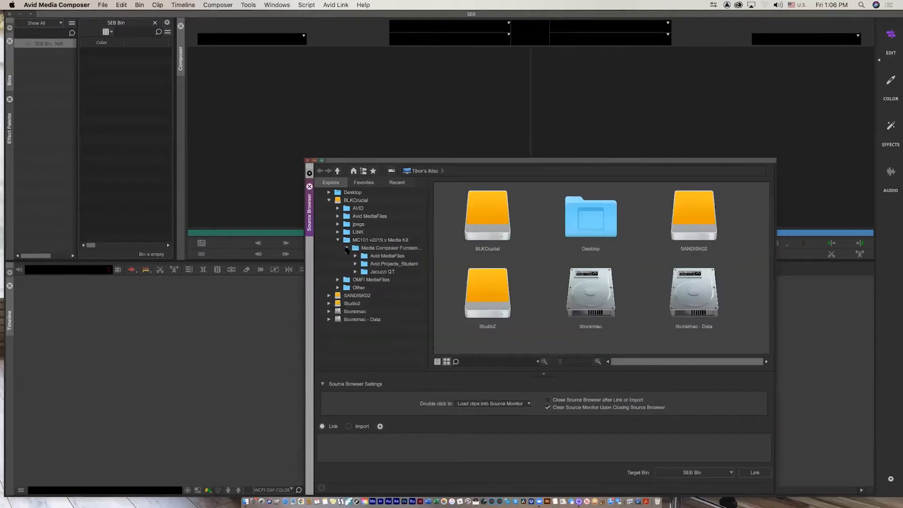
pyautogui.click(355, 272)
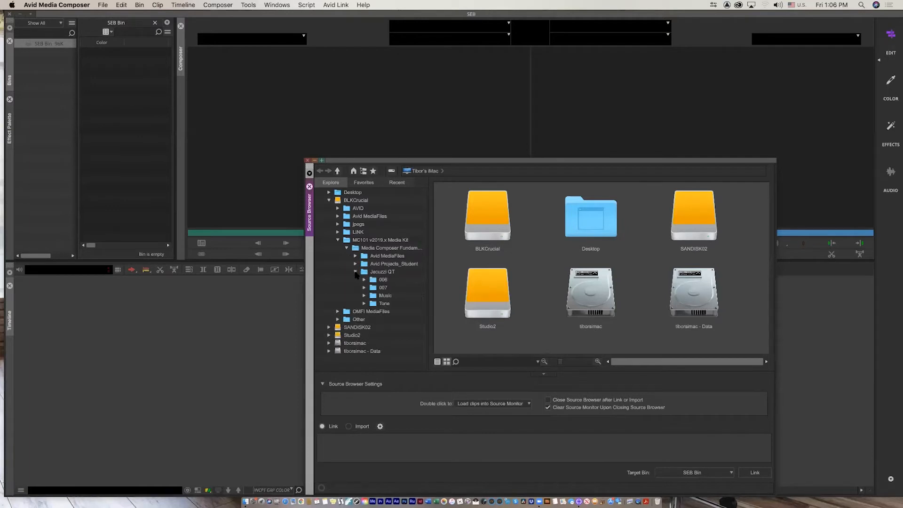
pyautogui.click(377, 288)
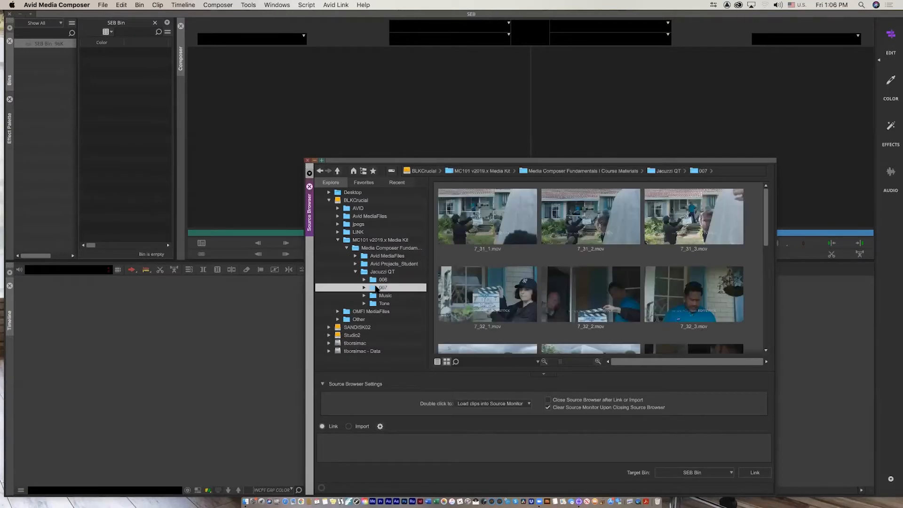
pyautogui.moveTo(540, 161); pyautogui.dragTo(449, 75)
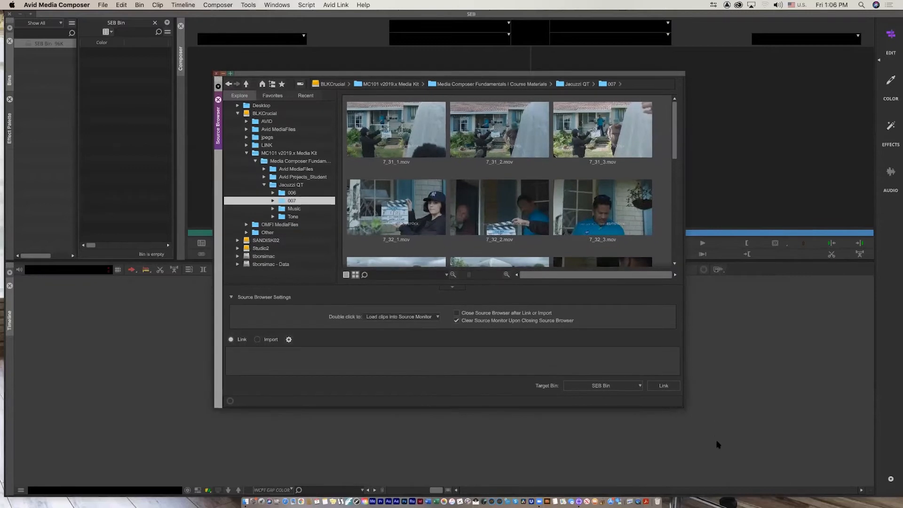
pyautogui.moveTo(684, 408); pyautogui.dragTo(864, 424)
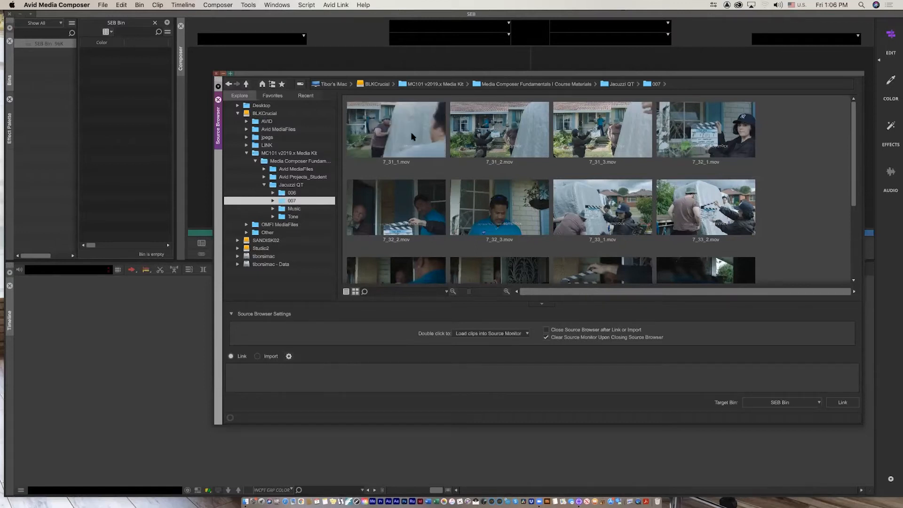
# Select clip 7_31_1.mov, check the clips' details in list view and return to a view with smaller thumbnails.
pyautogui.click(435, 134)
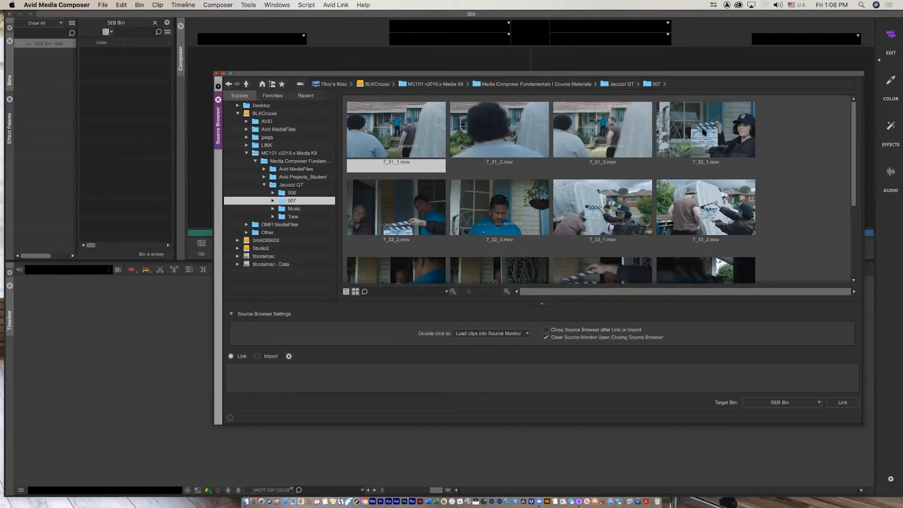
pyautogui.click(346, 291)
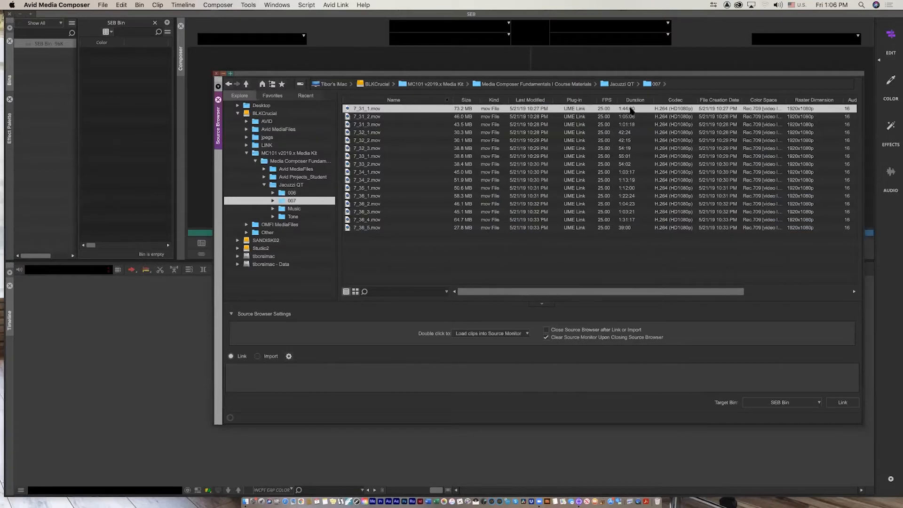
pyautogui.click(355, 292)
pyautogui.moveTo(511, 299); pyautogui.dragTo(467, 298)
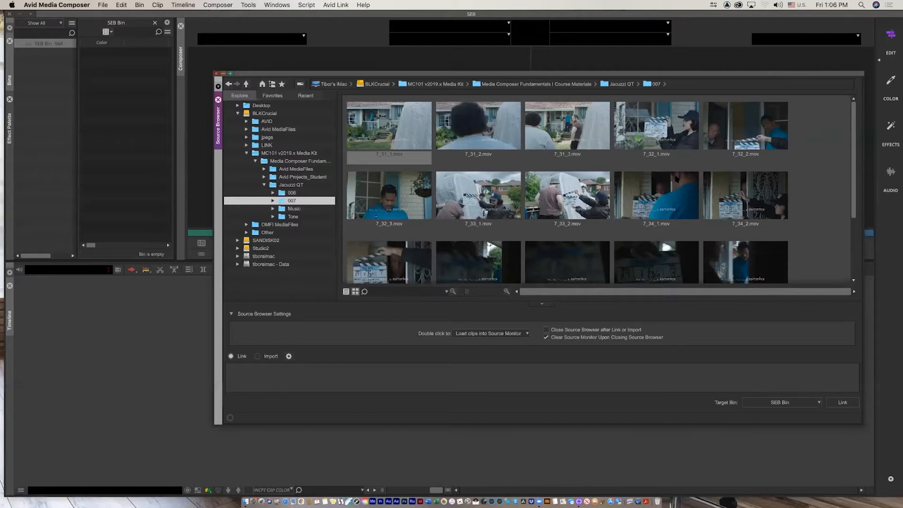
# Link clips 7_31_1.mov through 7_32_2.mov to the SEB Bin and close the Source Browser.
pyautogui.keyDown('shift'); pyautogui.click(743, 133); pyautogui.keyUp('shift')
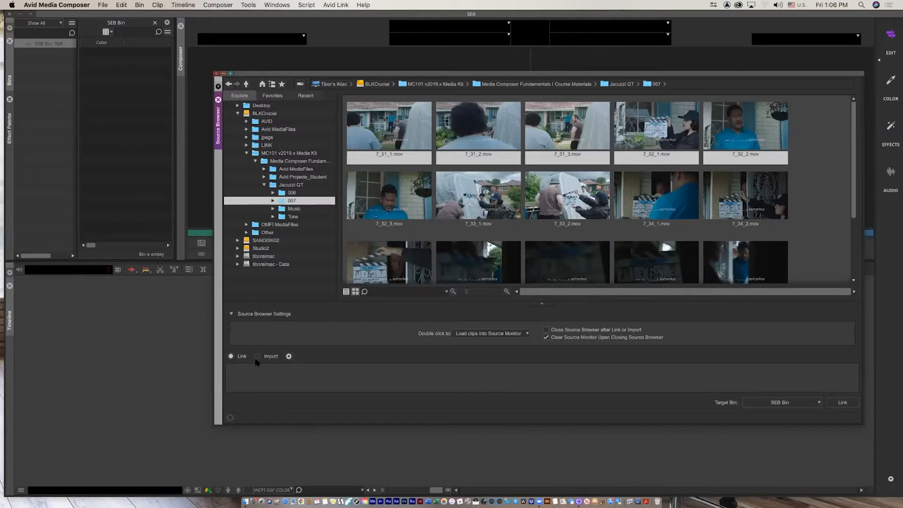
pyautogui.click(896, 441)
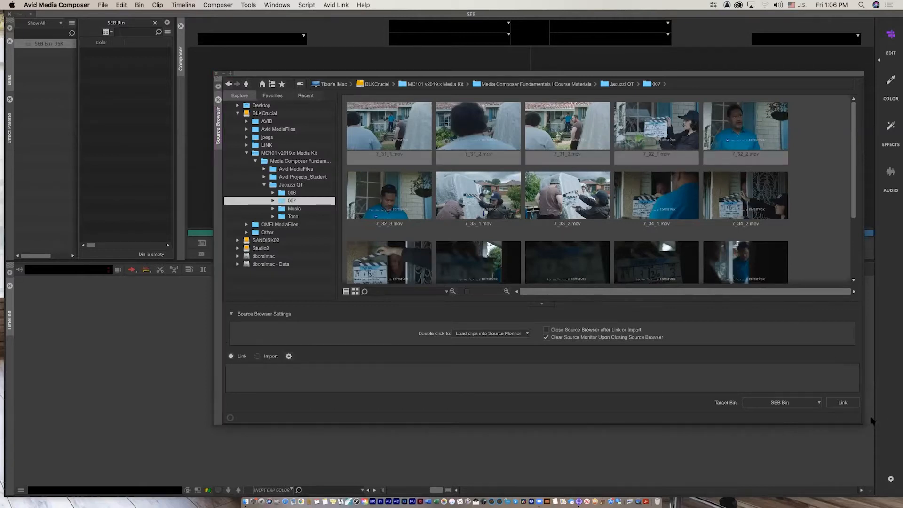
pyautogui.click(842, 402)
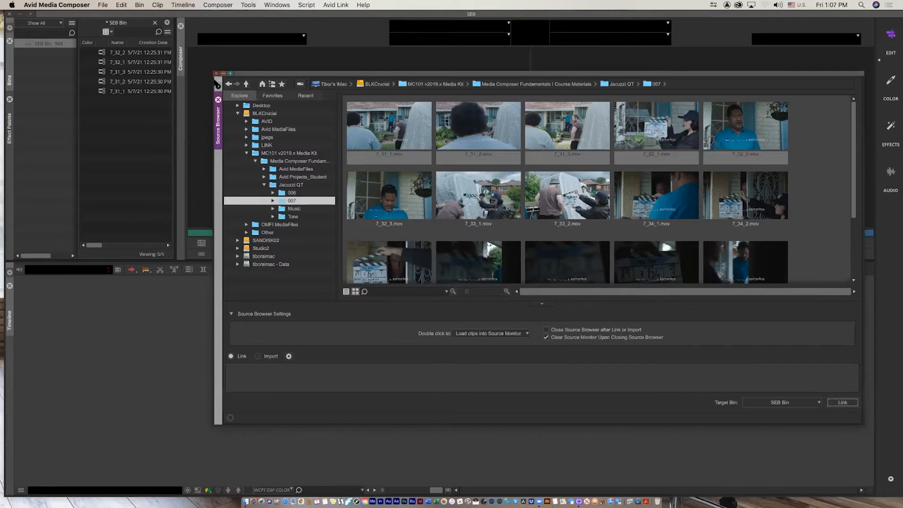
pyautogui.click(215, 73)
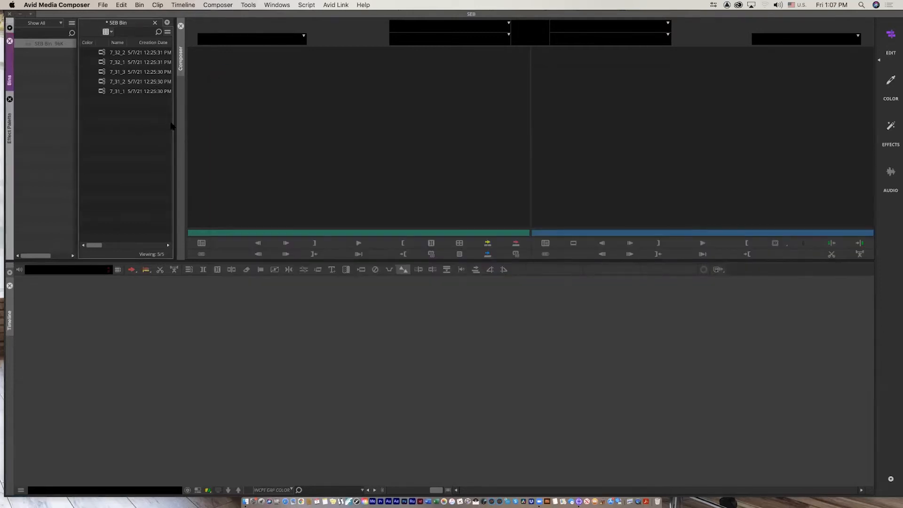
# Widen the SEB Bin, load clip 7_32_2 into the source monitor and play it from partway through.
pyautogui.moveTo(179, 122); pyautogui.dragTo(282, 123)
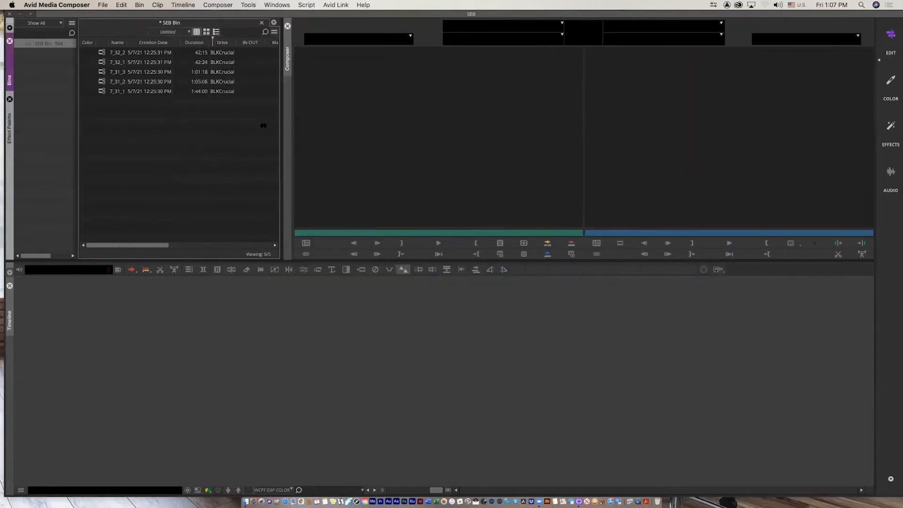
pyautogui.click(103, 52)
pyautogui.doubleClick(102, 51)
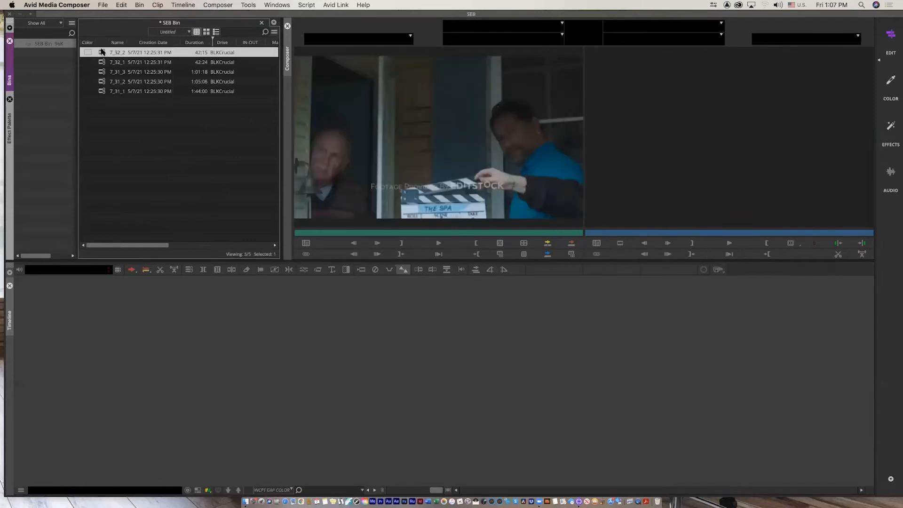
pyautogui.click(395, 232)
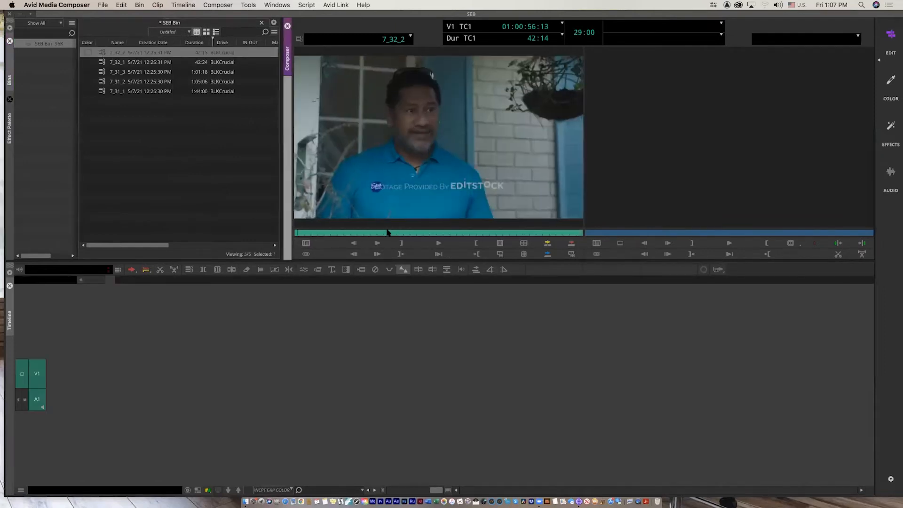
pyautogui.press('space')
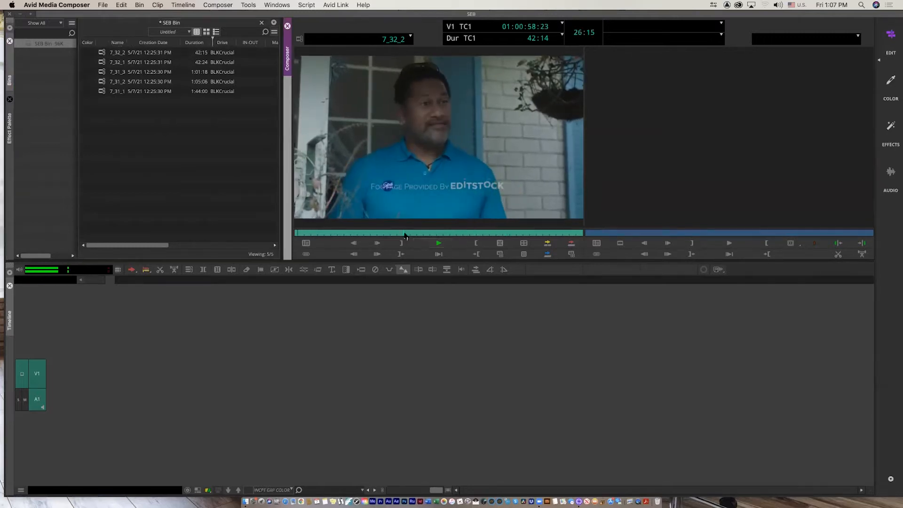
pyautogui.click(210, 175)
pyautogui.click(156, 151)
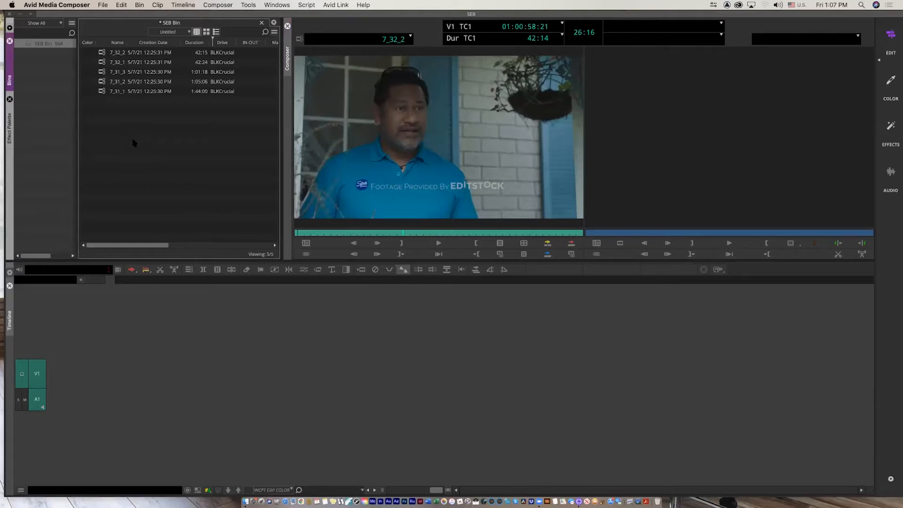
pyautogui.rightClick(134, 142)
pyautogui.moveTo(170, 154)
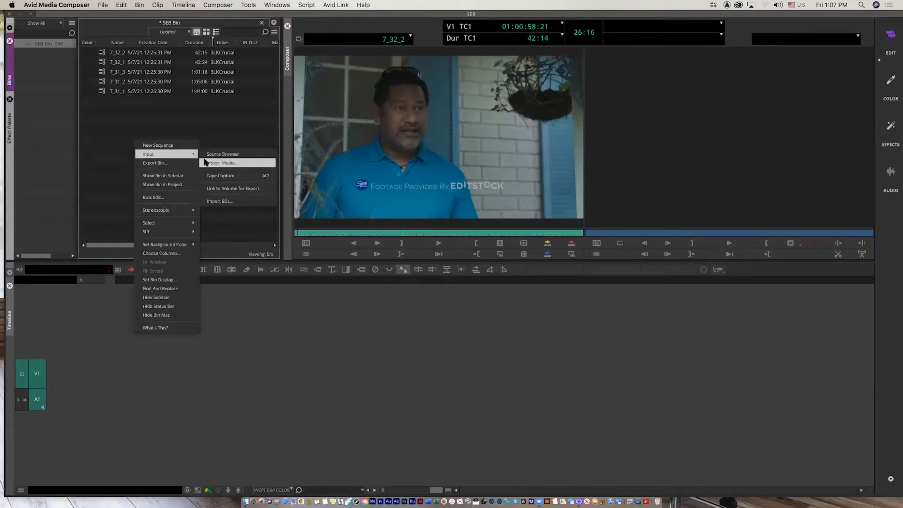
pyautogui.click(229, 163)
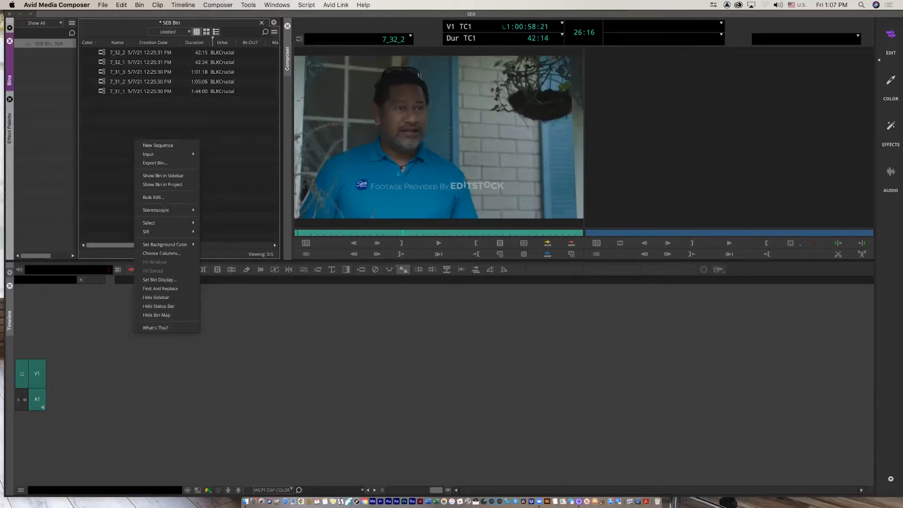
pyautogui.click(503, 21)
pyautogui.click(152, 149)
# Reopen the Source Browser for the SEB Bin and shift its window towards the bin.
pyautogui.rightClick(149, 150)
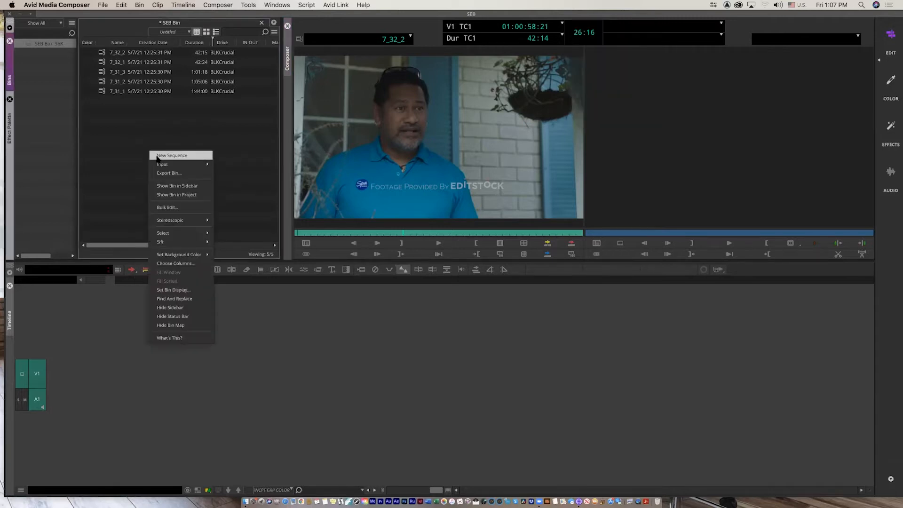
pyautogui.moveTo(169, 164)
pyautogui.click(237, 173)
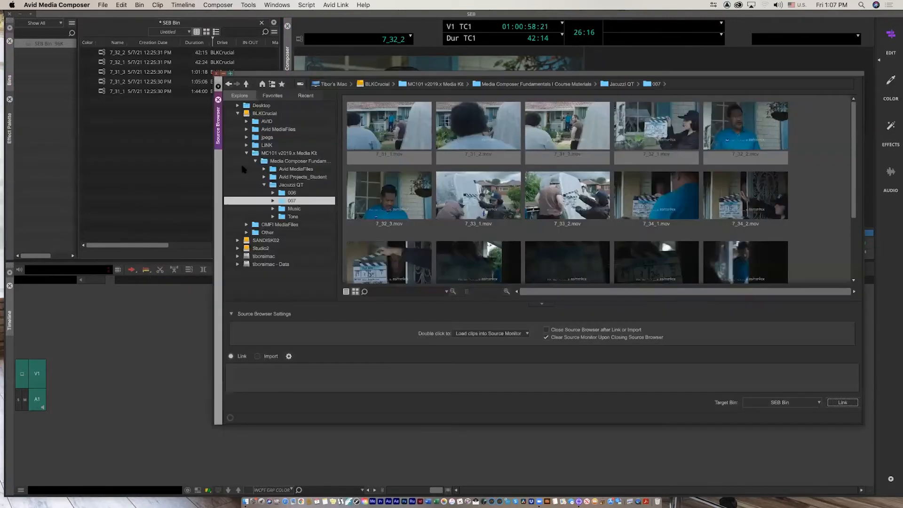
pyautogui.moveTo(383, 76); pyautogui.dragTo(333, 78)
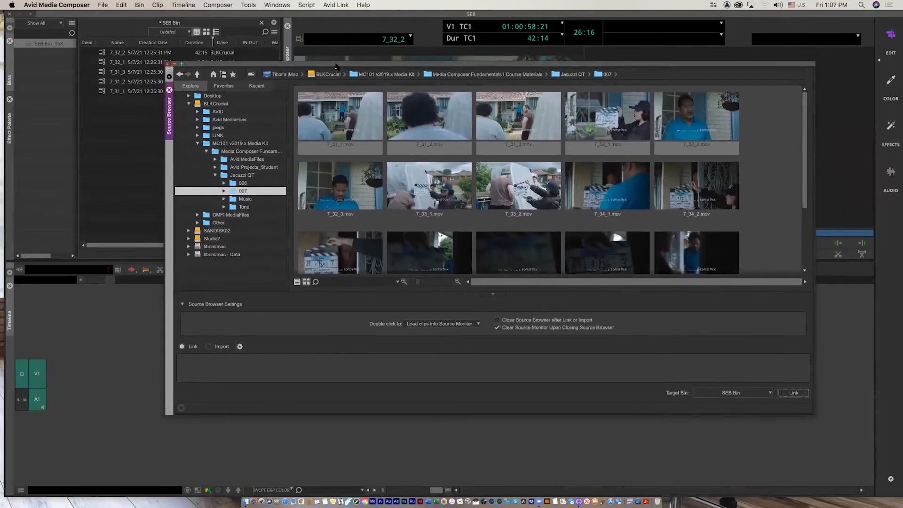
pyautogui.click(531, 117)
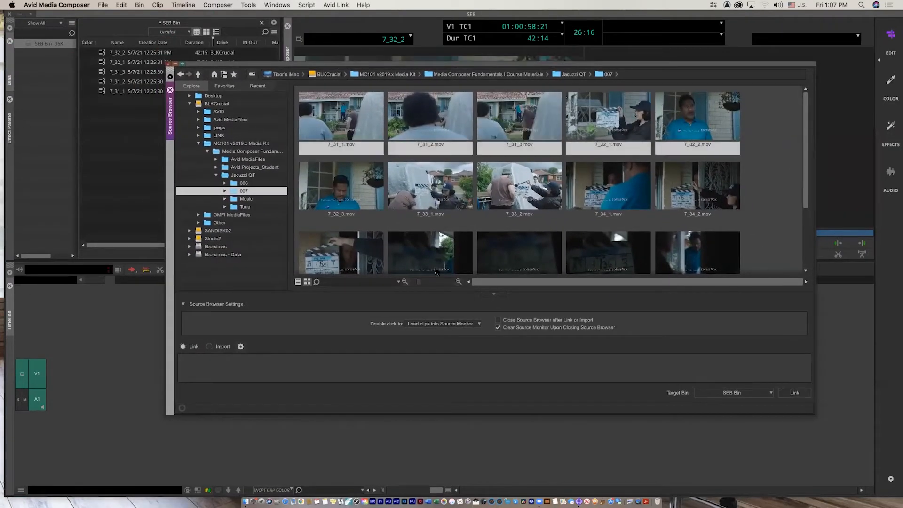
# Sort the 007 clips by duration in list view, select 7_36_5.mov and return to thumbnail view.
pyautogui.click(298, 281)
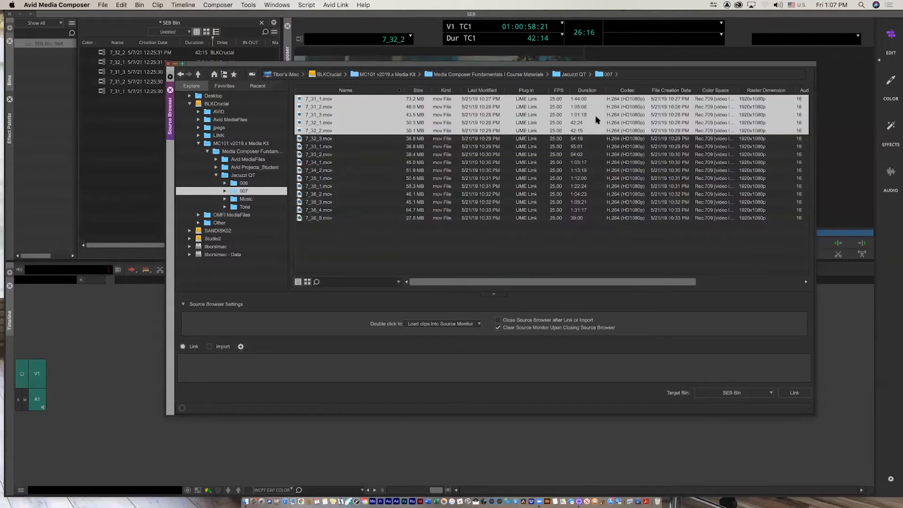
pyautogui.click(587, 91)
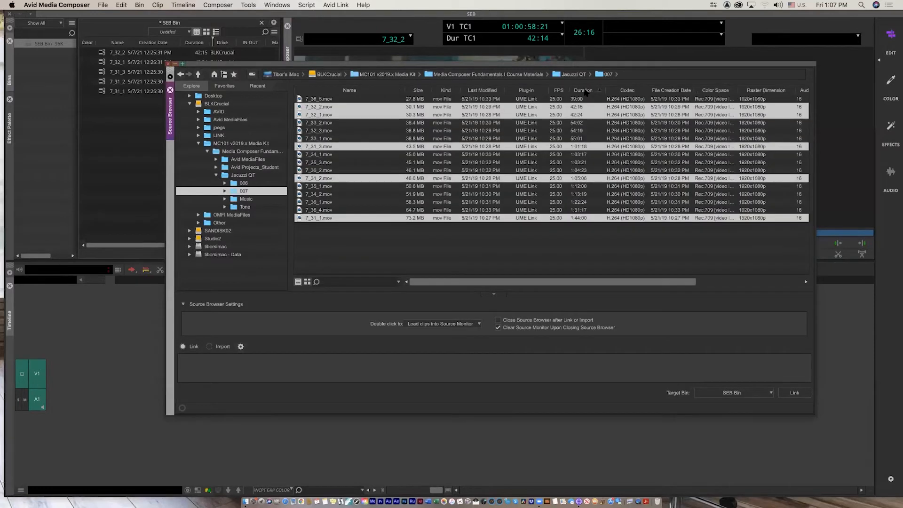
pyautogui.click(586, 90)
pyautogui.click(584, 90)
pyautogui.click(582, 99)
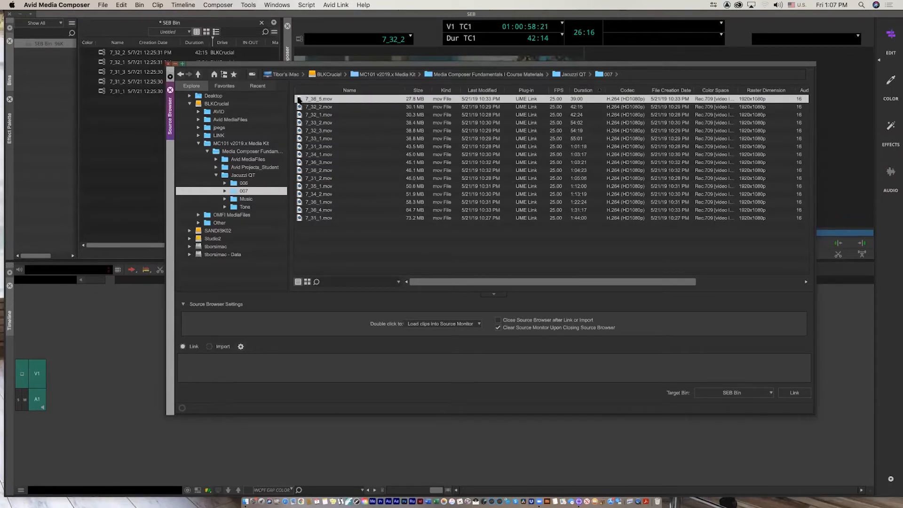
pyautogui.click(307, 281)
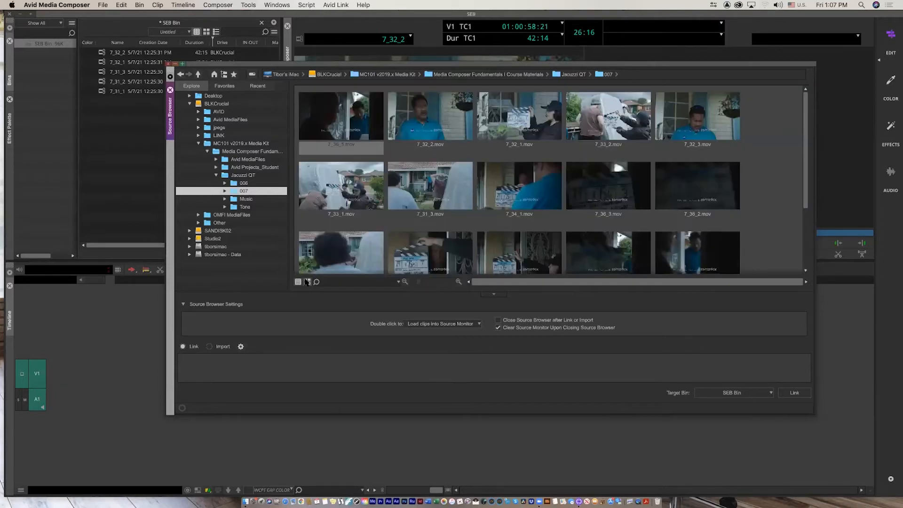
pyautogui.scroll(-3, 478, 254)
pyautogui.scroll(3, 477, 254)
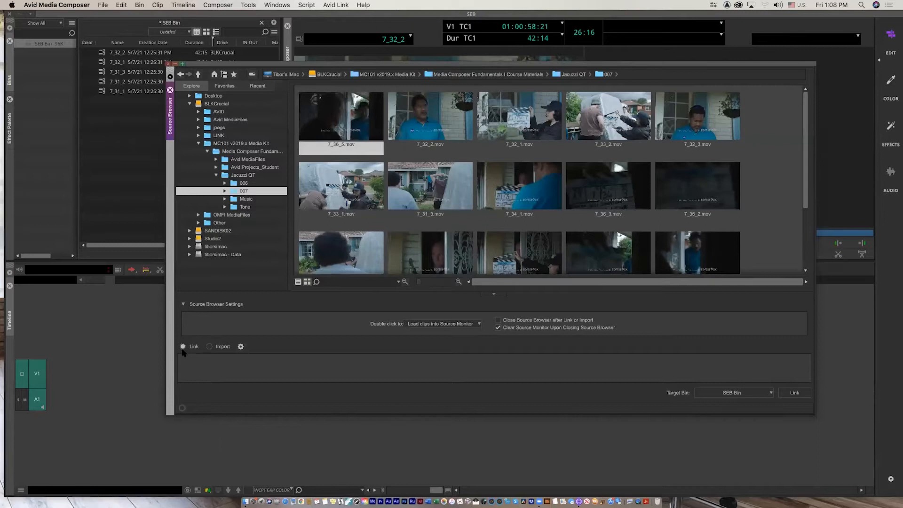
# Switch the Source Browser from linking to importing and set the import resolution to Apple ProRes 422.
pyautogui.click(209, 347)
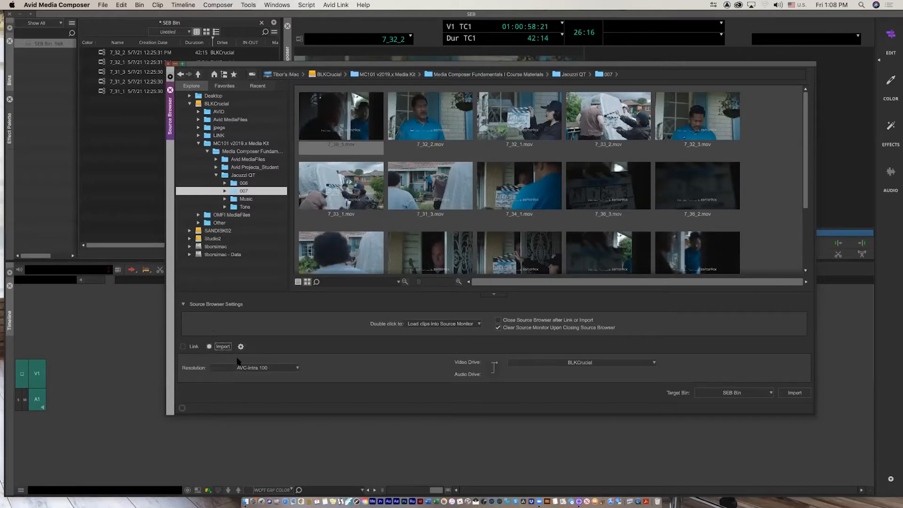
pyautogui.click(278, 370)
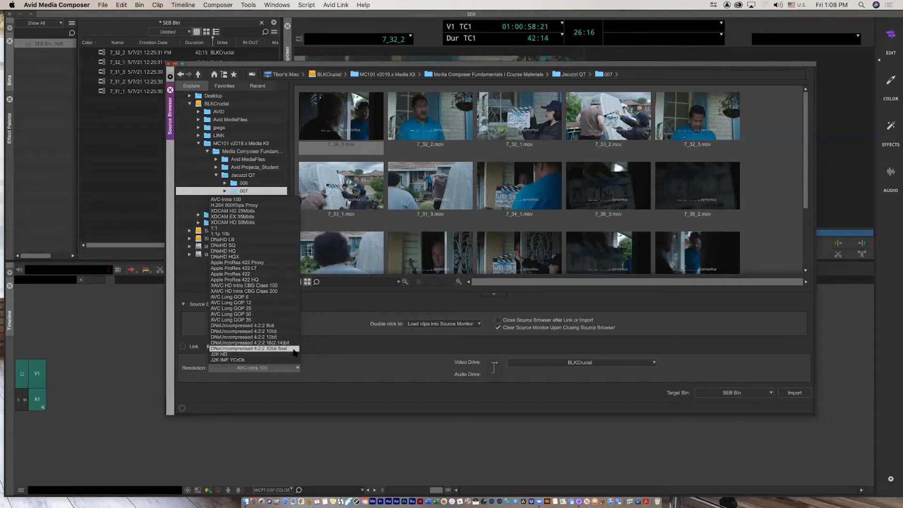
pyautogui.click(261, 274)
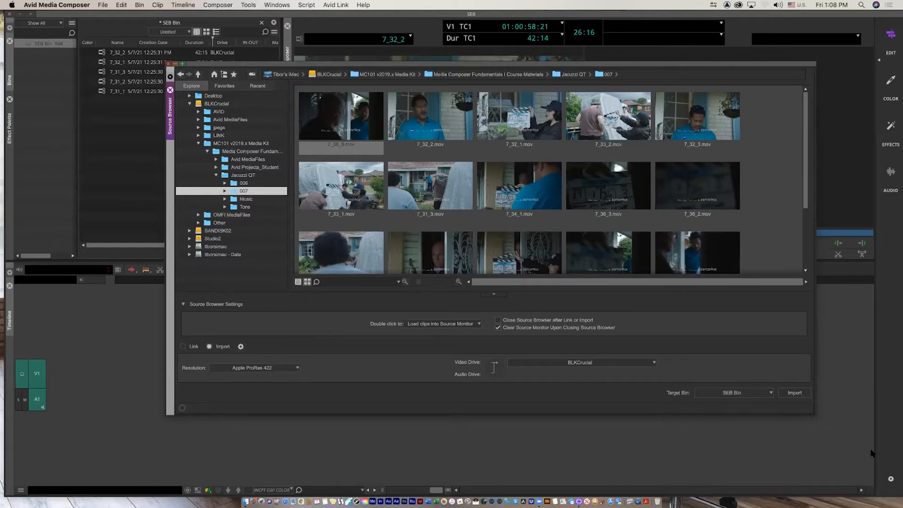
# Import 7_36_5.mov into the SEB Bin with BLKCrucial as the video drive, and save the bin.
pyautogui.click(796, 397)
pyautogui.click(654, 362)
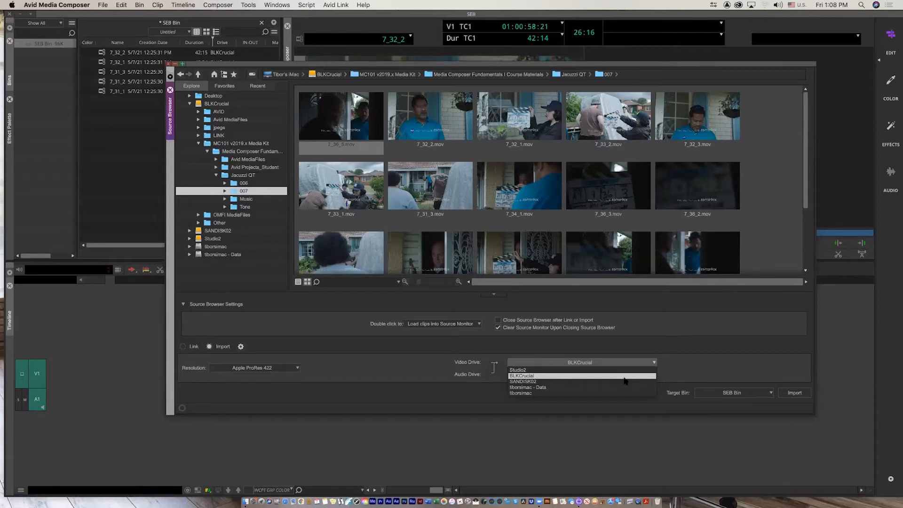
pyautogui.click(553, 376)
pyautogui.click(794, 394)
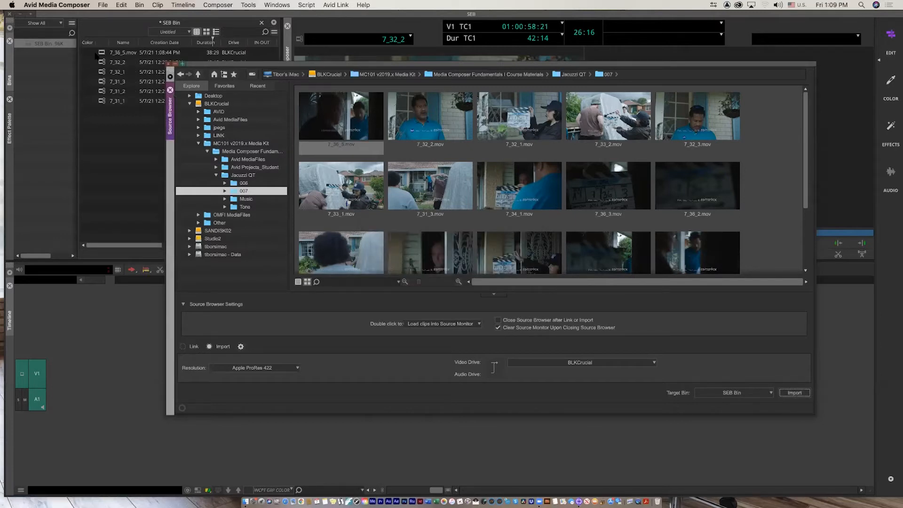
pyautogui.click(168, 64)
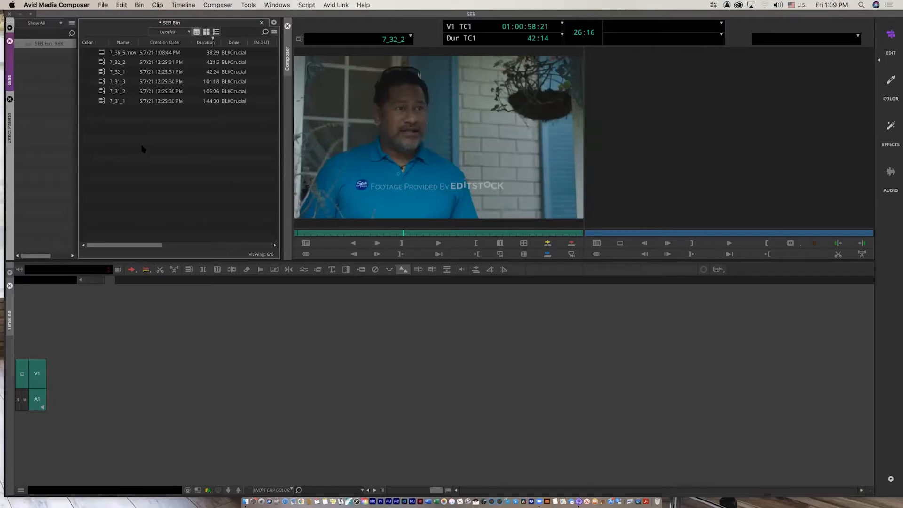
pyautogui.press('super+s')
# Load the imported clip 7_36_5.mov and the linked clip 7_32_2 into the source monitor and preview each from partway through.
pyautogui.click(102, 52)
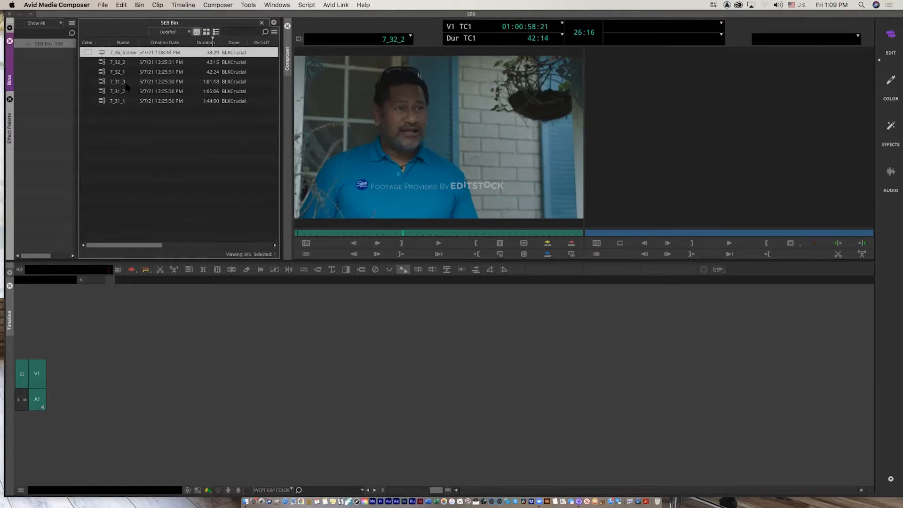
pyautogui.click(102, 62)
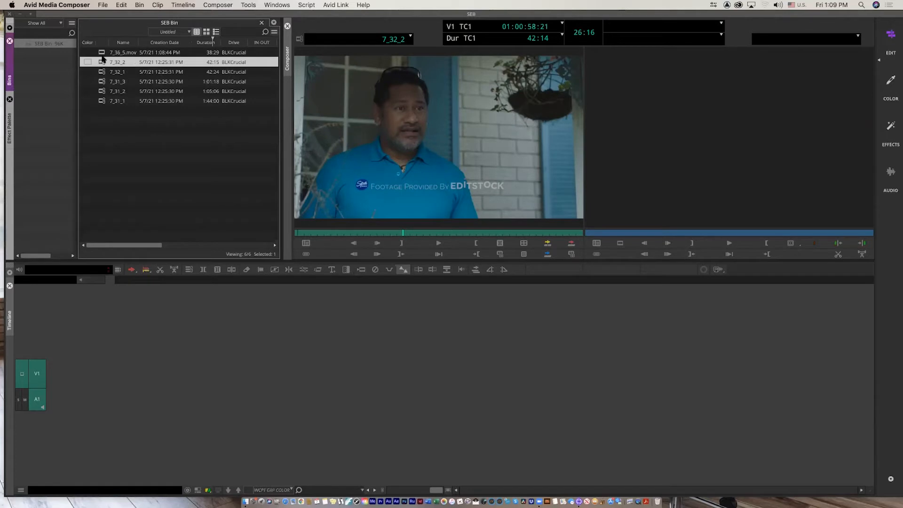
pyautogui.doubleClick(101, 53)
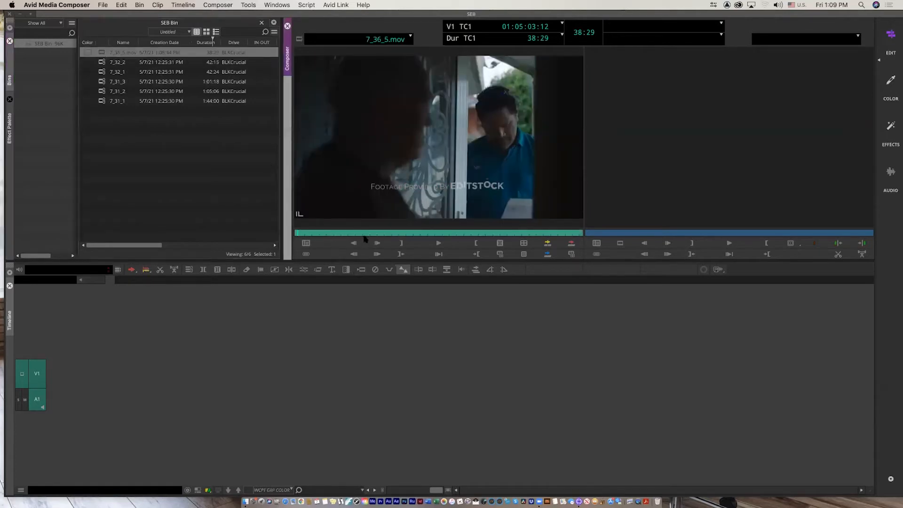
pyautogui.click(454, 233)
pyautogui.press('space')
pyautogui.press('space')
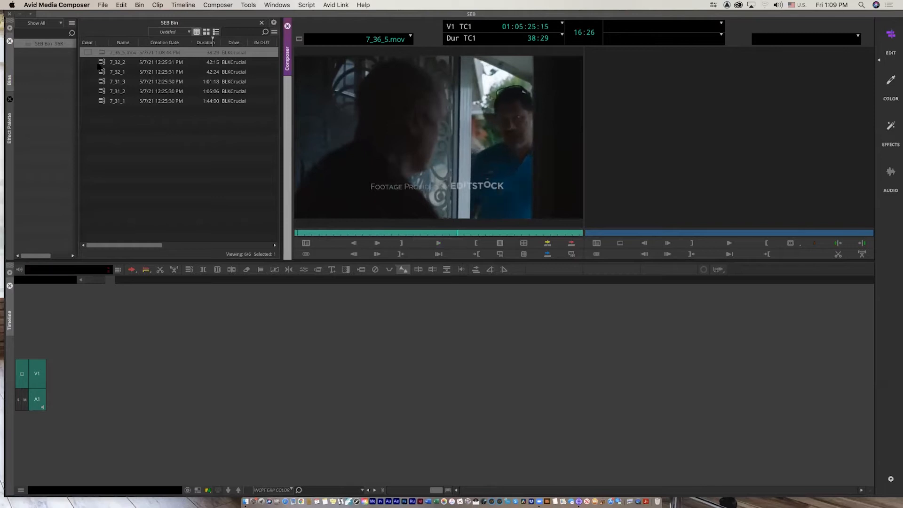
pyautogui.doubleClick(101, 62)
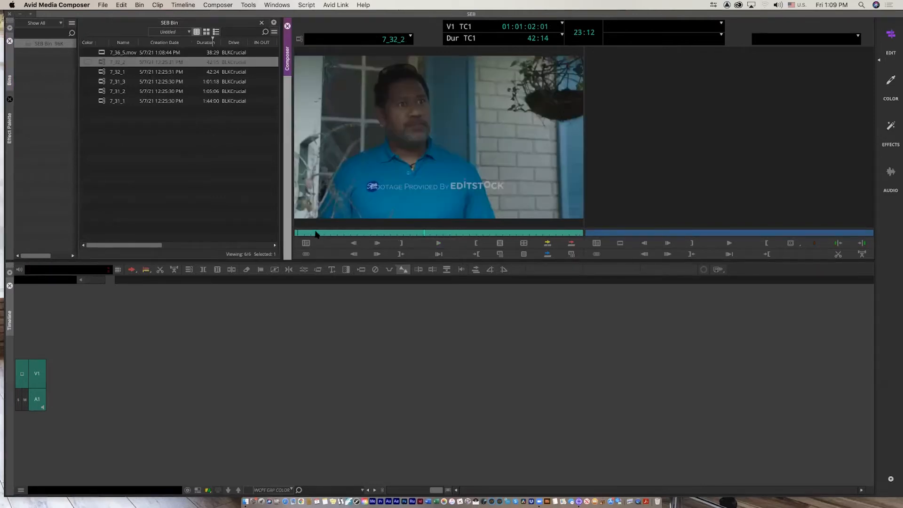
pyautogui.click(382, 233)
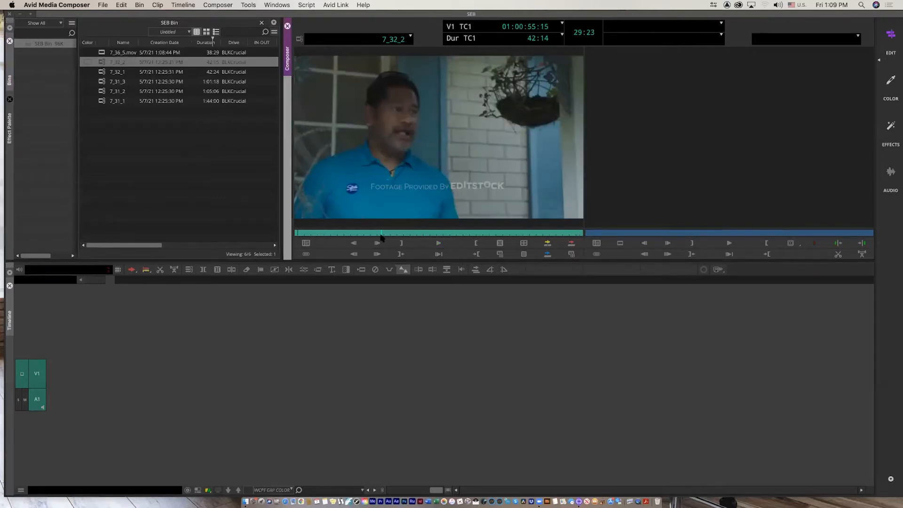
# Reveal the source file of linked clip 7_32_2 in Finder, enlarge the window to check its folder path, and close it.
pyautogui.click(103, 63)
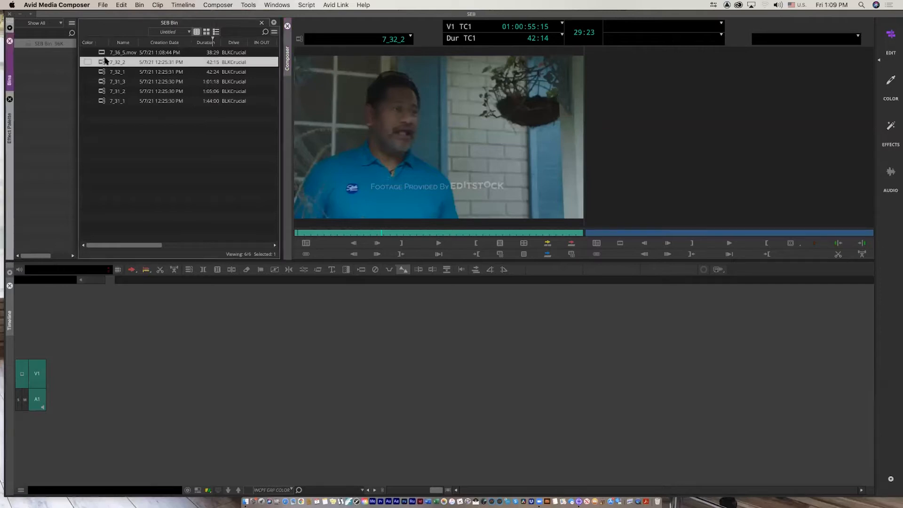
pyautogui.rightClick(102, 64)
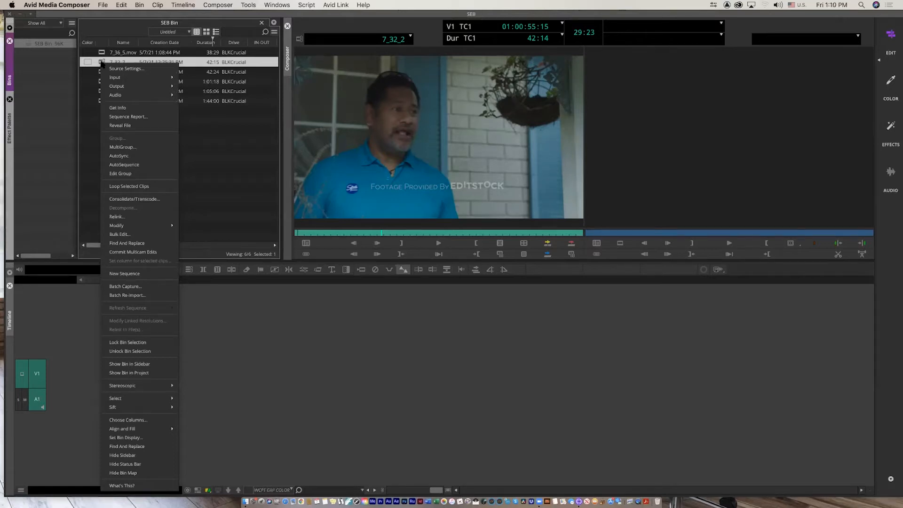
pyautogui.click(126, 126)
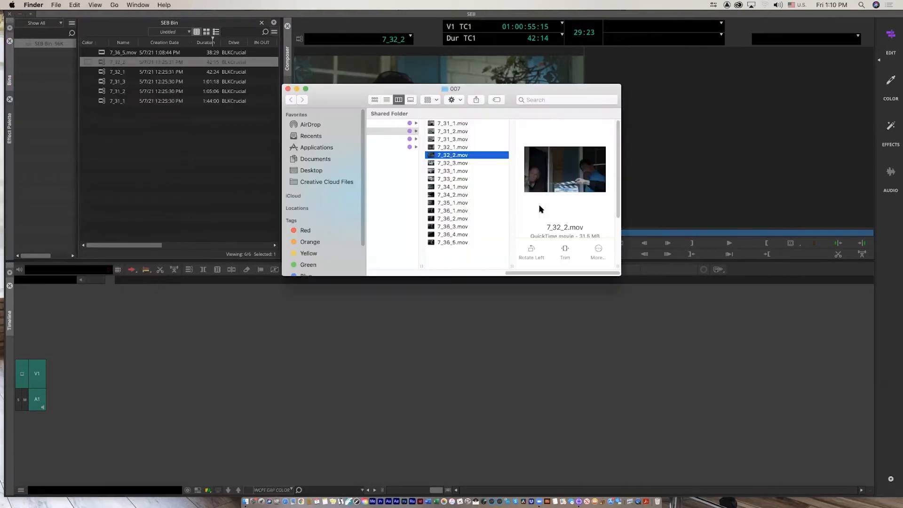
pyautogui.moveTo(620, 275); pyautogui.dragTo(801, 305)
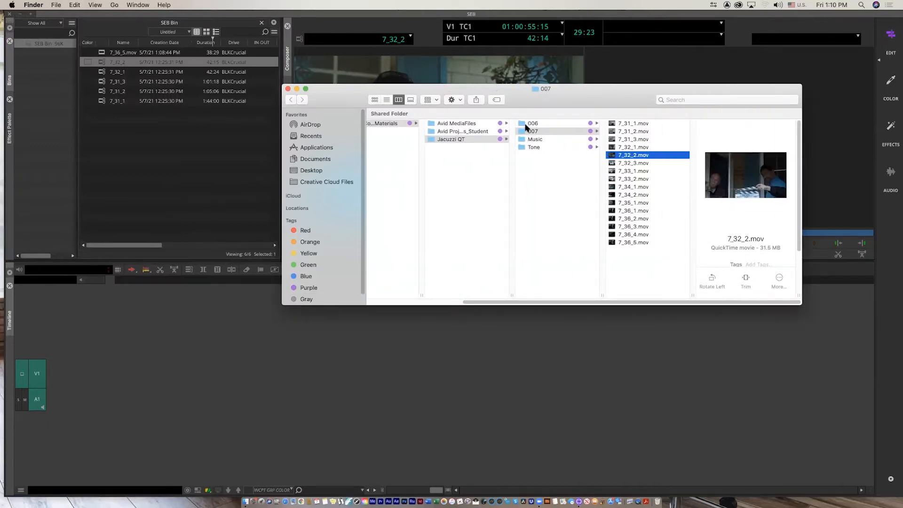
pyautogui.click(288, 89)
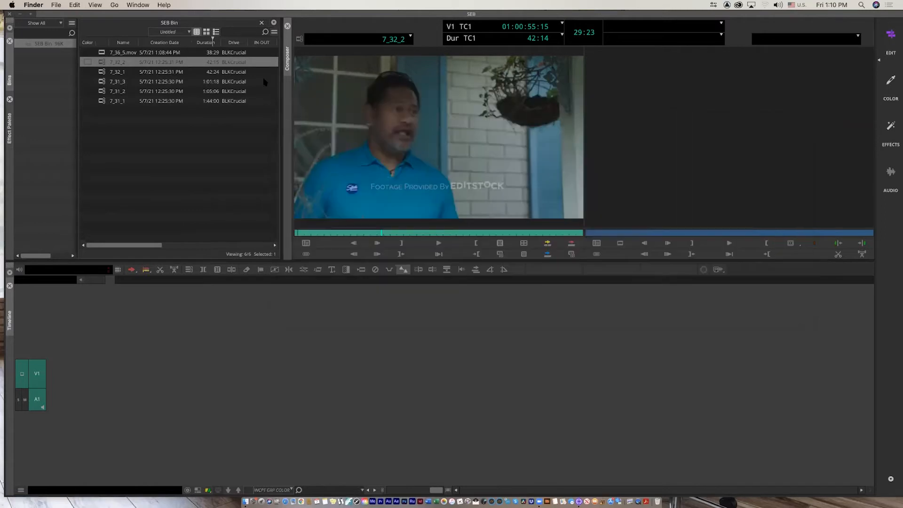
# Reveal the media files of imported clip 7_36_5.mov in Finder, examine its highlighted MXF files, and close the window.
pyautogui.click(102, 53)
pyautogui.rightClick(102, 52)
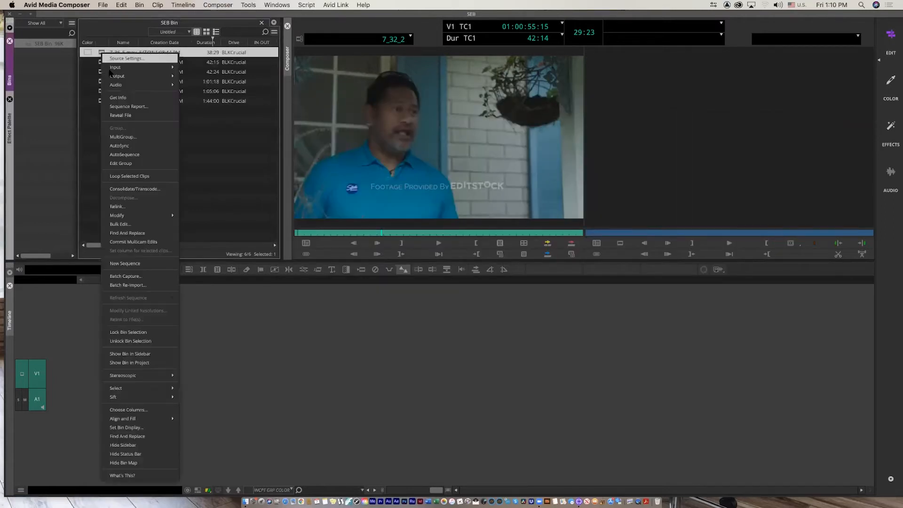
pyautogui.click(165, 115)
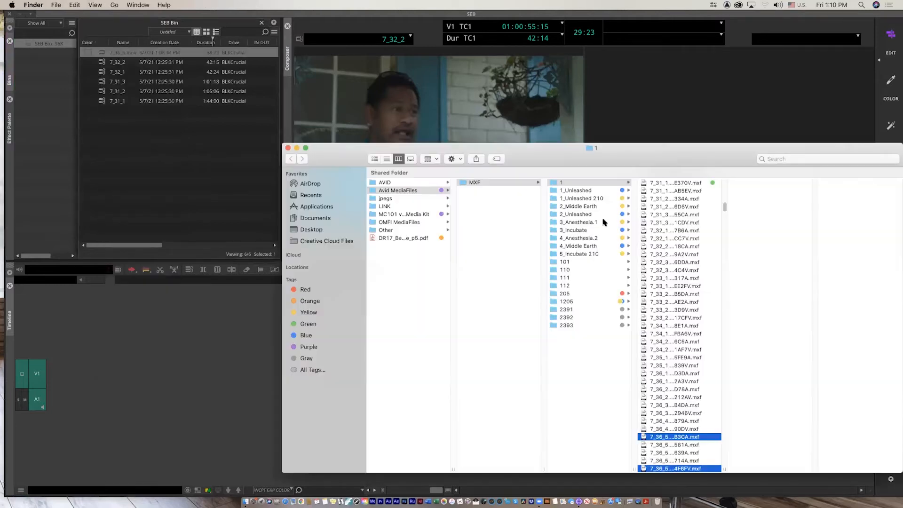
pyautogui.moveTo(608, 158); pyautogui.dragTo(513, 53)
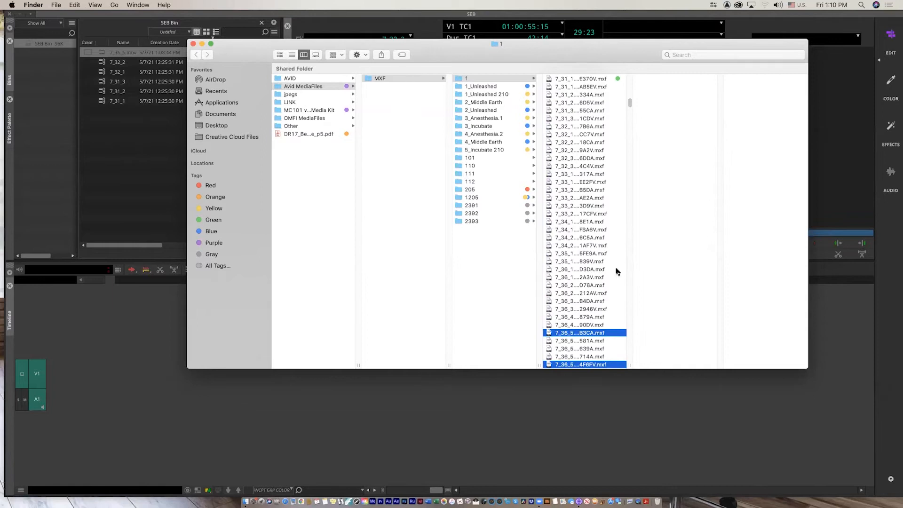
pyautogui.scroll(-5, 598, 211)
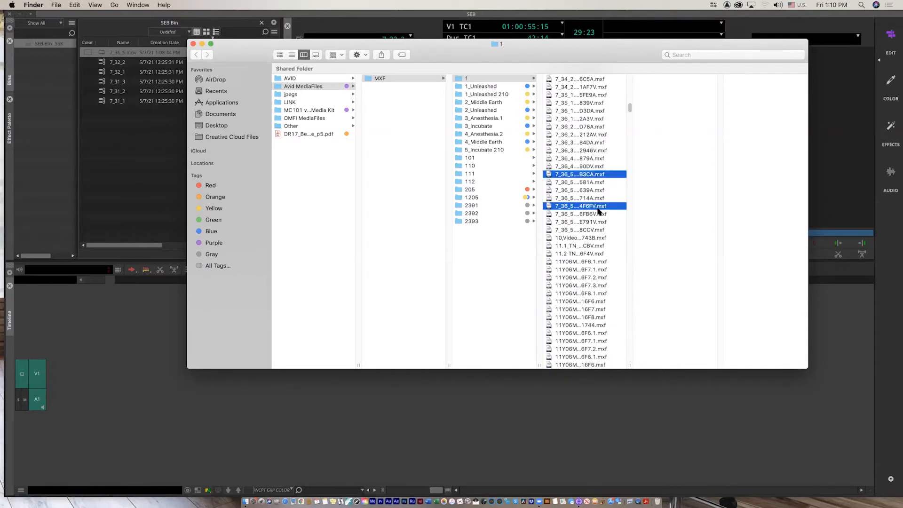
pyautogui.click(193, 43)
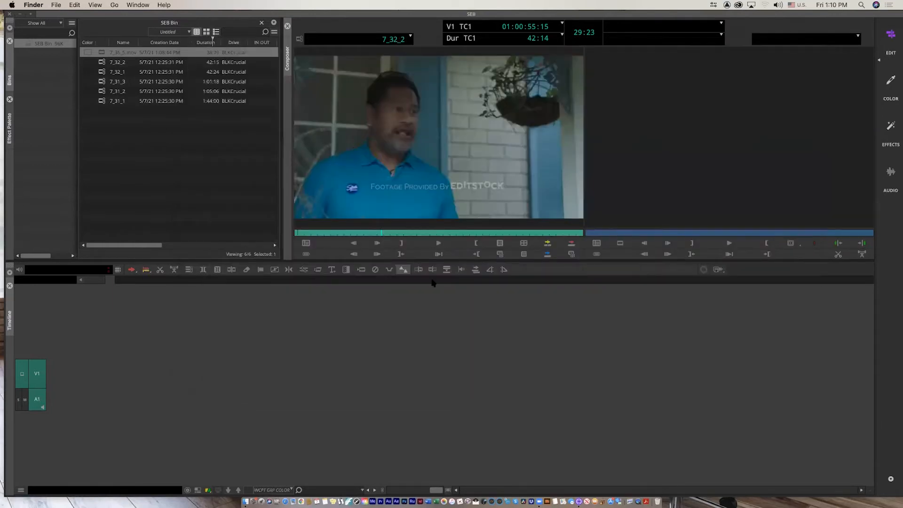
# Close the SEB project and select MC110_TN PARKOUR_INSTRUCTOR in the project list.
pyautogui.click(408, 355)
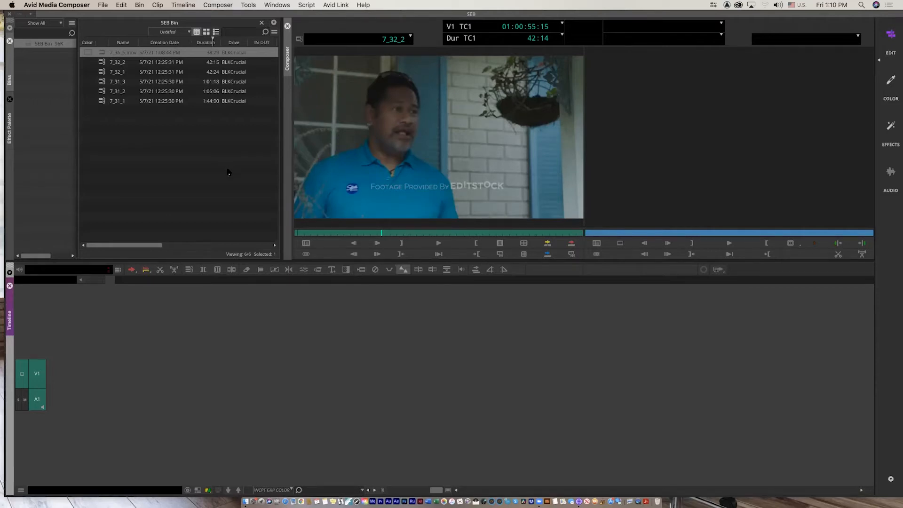
pyautogui.press('super+w')
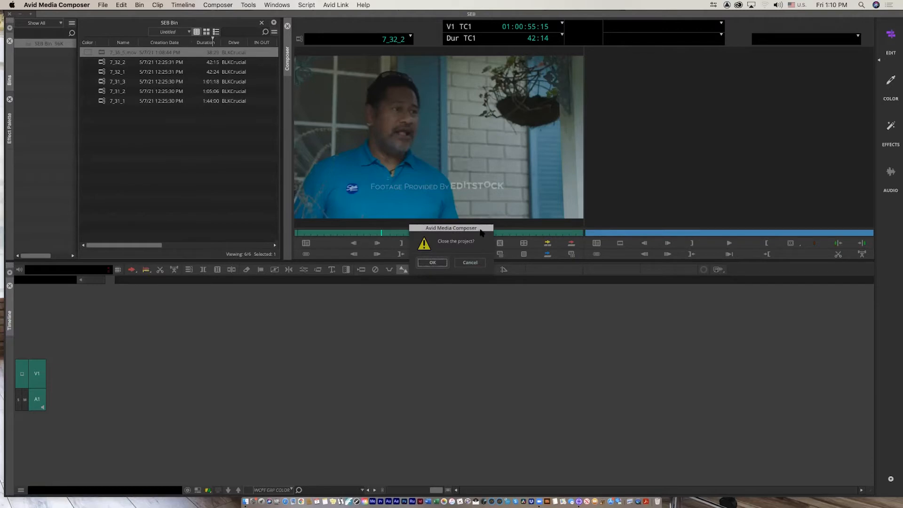
pyautogui.press('Return')
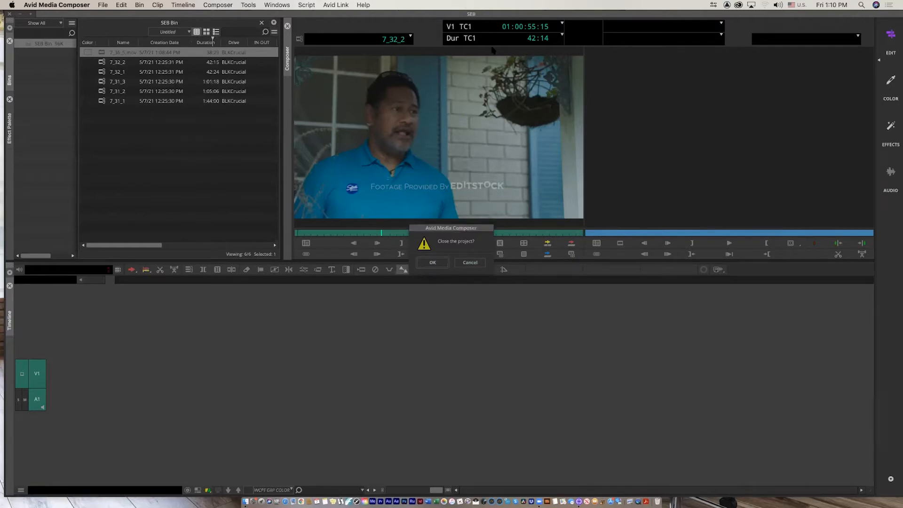
pyautogui.click(436, 265)
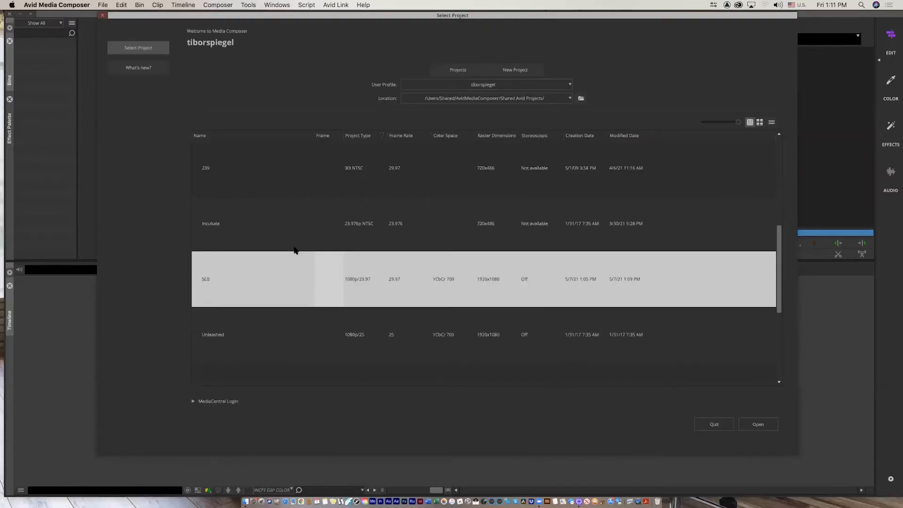
pyautogui.scroll(5, 294, 250)
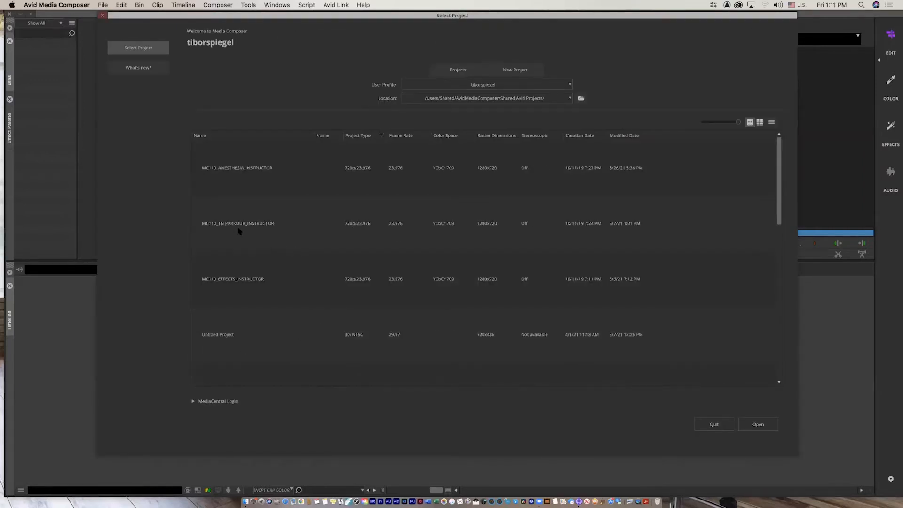
pyautogui.click(209, 237)
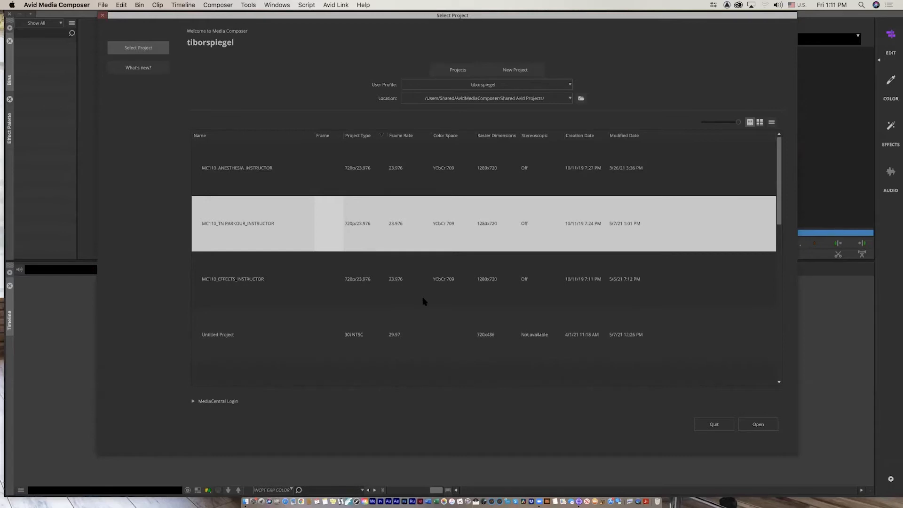
# Switch to Safari and open the Avid Media Composer course list from the FMC courses page.
pyautogui.click(285, 501)
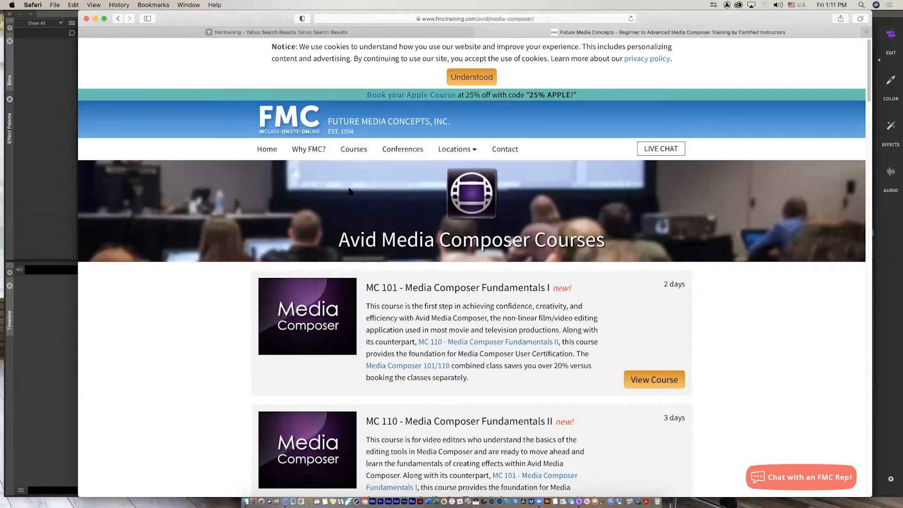
pyautogui.click(353, 149)
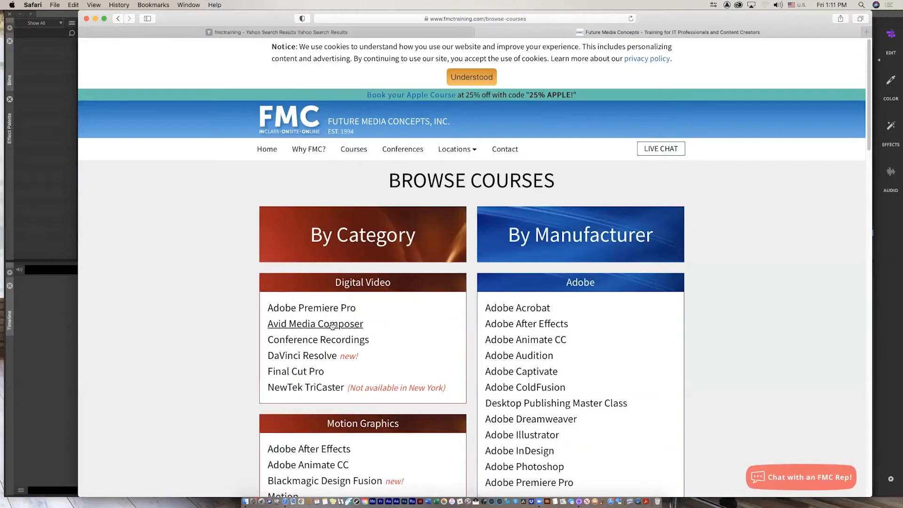
pyautogui.click(333, 324)
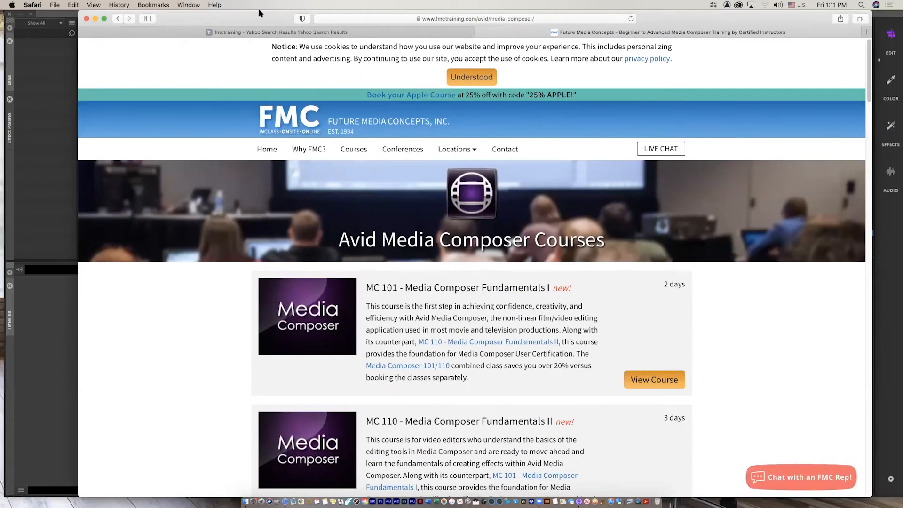
pyautogui.moveTo(259, 11); pyautogui.dragTo(246, 12)
# Look through the Avid Media Composer courses from MC 101 to the interface transition course, and close the browser window.
pyautogui.scroll(-3, 614, 239)
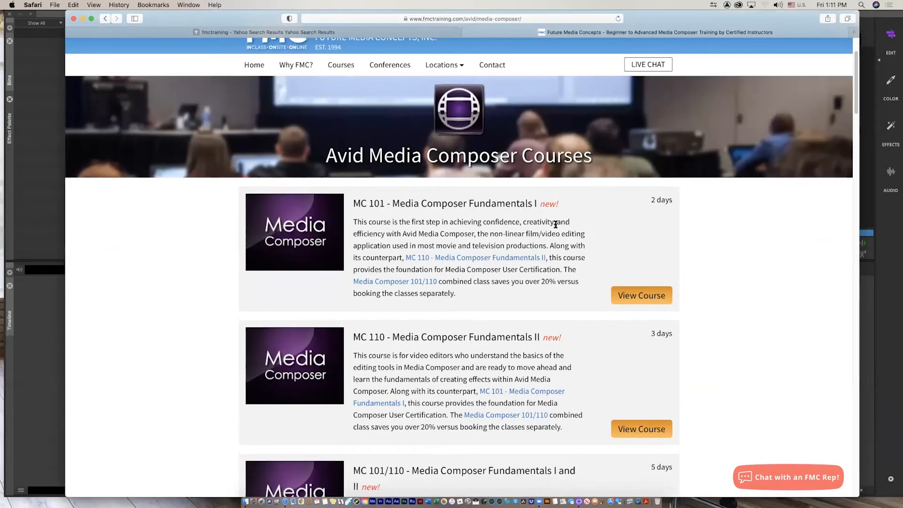
pyautogui.scroll(-5, 556, 226)
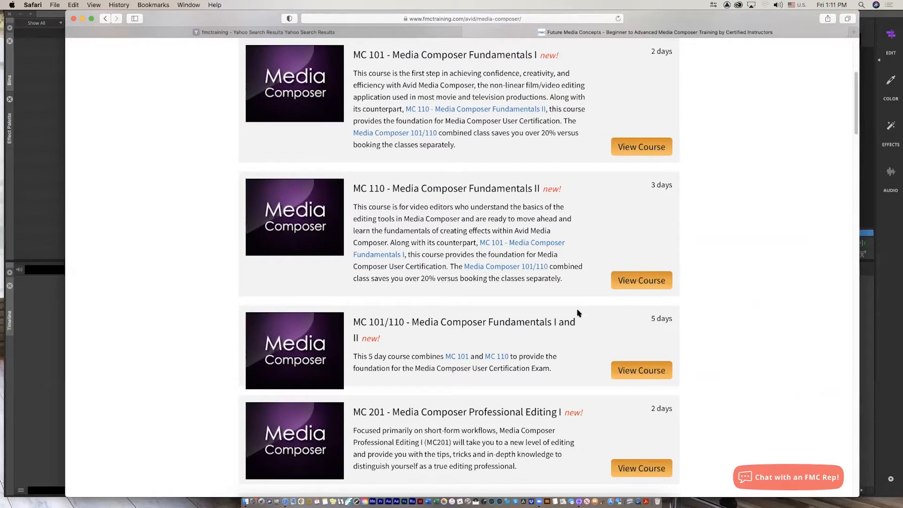
pyautogui.scroll(-10, 579, 313)
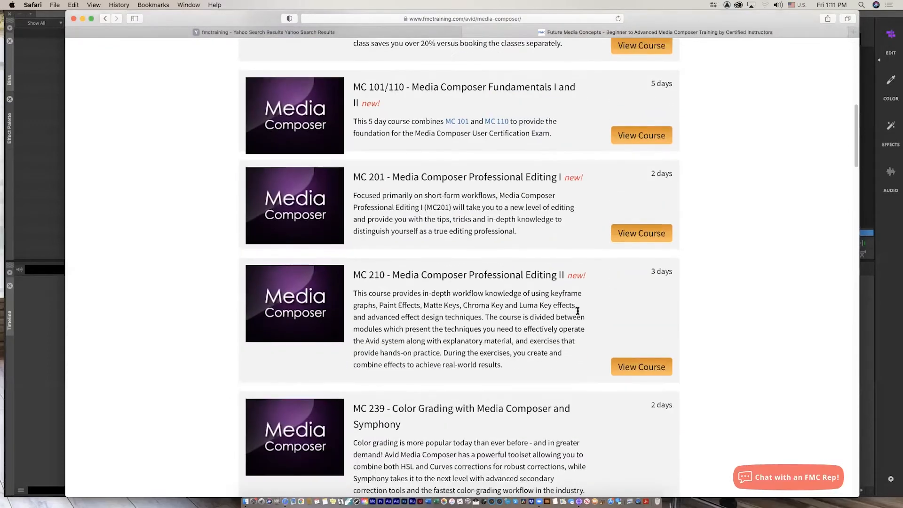
pyautogui.scroll(-20, 579, 313)
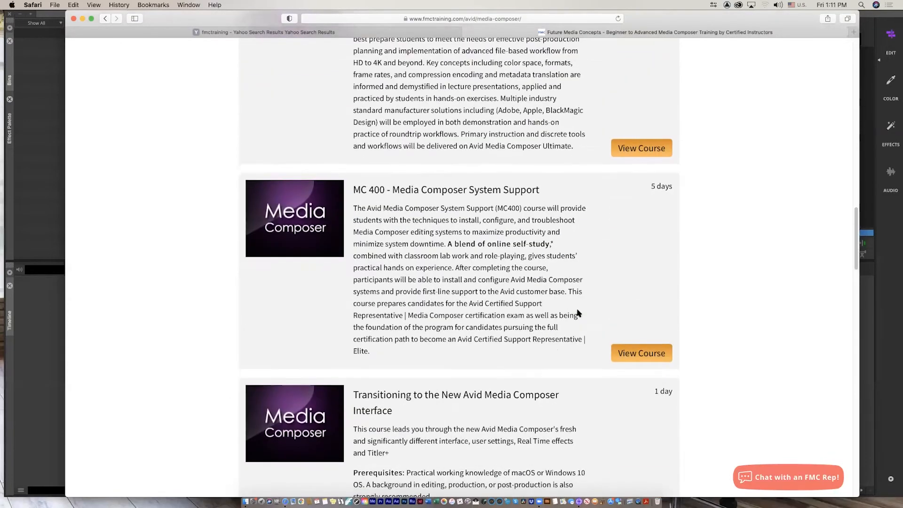
pyautogui.scroll(-14, 579, 313)
pyautogui.scroll(4, 579, 312)
pyautogui.scroll(20, 579, 313)
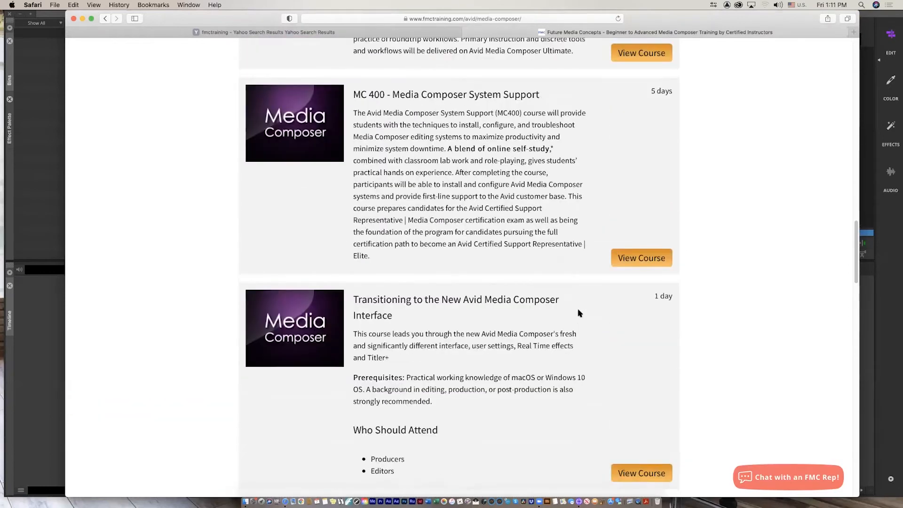
pyautogui.scroll(8, 579, 313)
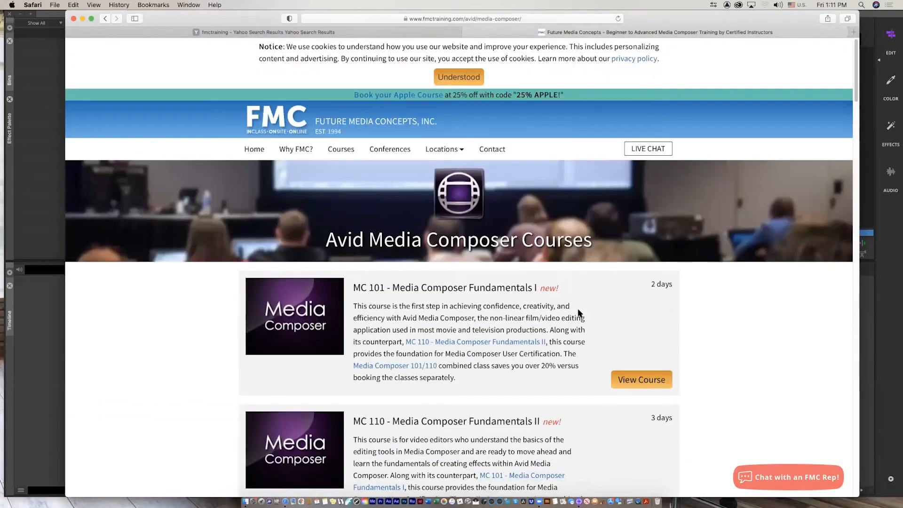
pyautogui.click(74, 19)
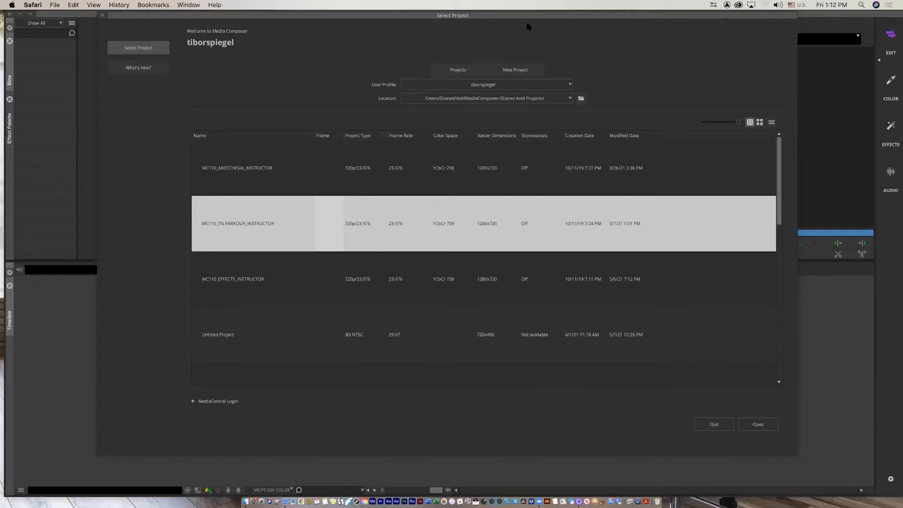
# Force quit Safari, and close the Force Quit Applications window.
pyautogui.press('super+alt+Escape')
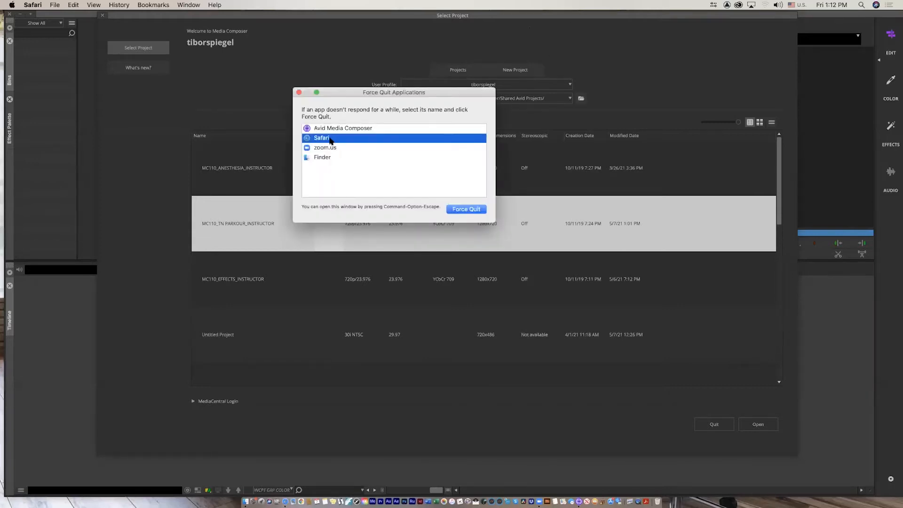
pyautogui.press('Return')
pyautogui.press('Return')
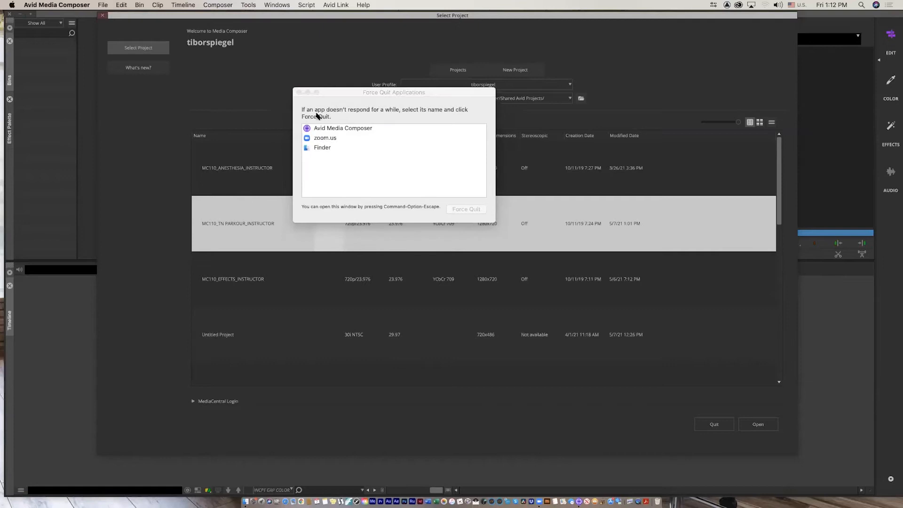
pyautogui.click(299, 93)
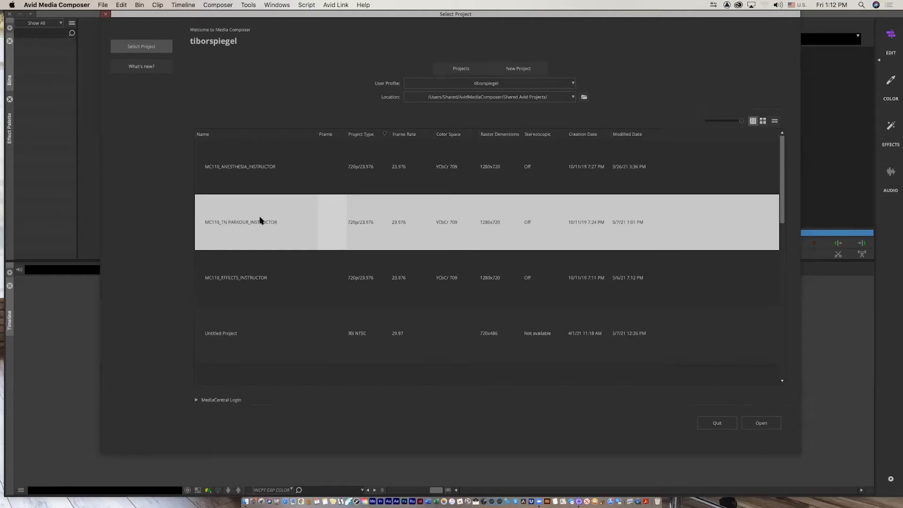
# Open the MC110_TN PARKOUR_INSTRUCTOR project and widen its bin list so the full bin names are readable.
pyautogui.doubleClick(257, 238)
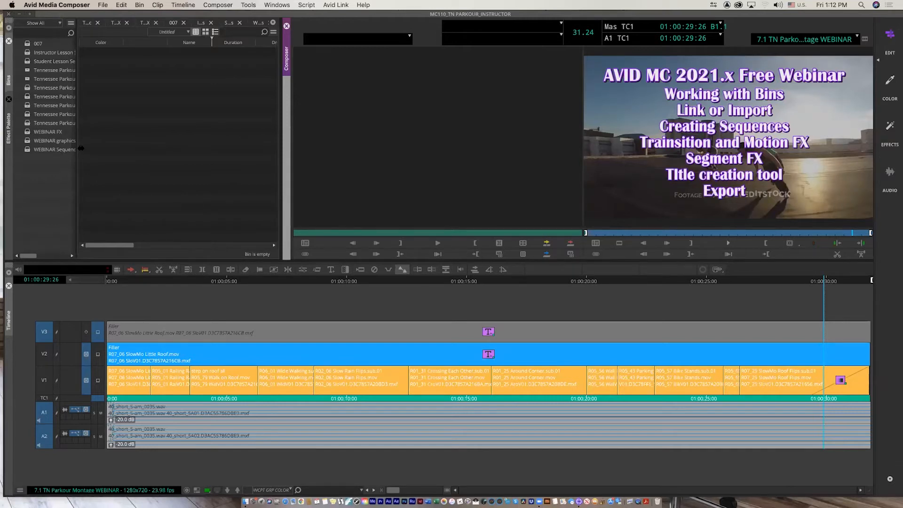
pyautogui.moveTo(81, 148); pyautogui.dragTo(139, 149)
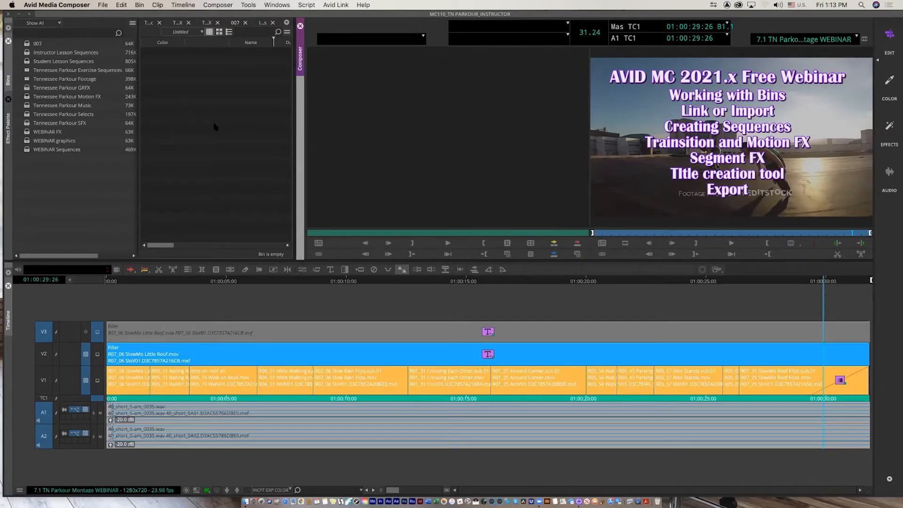
# Open the WEBINAR Sequences, WEBINAR FX and Tennessee Parkour Selects bins, and return to WEBINAR Sequences.
pyautogui.click(28, 150)
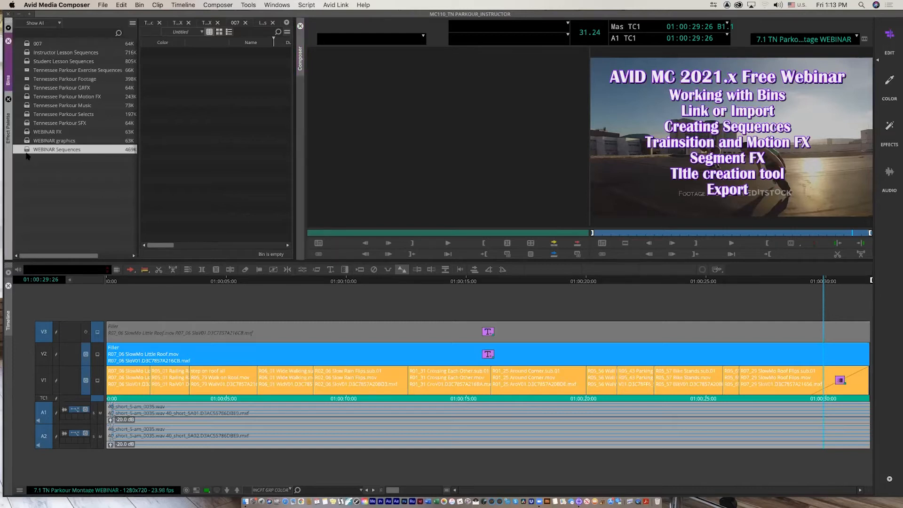
pyautogui.doubleClick(28, 149)
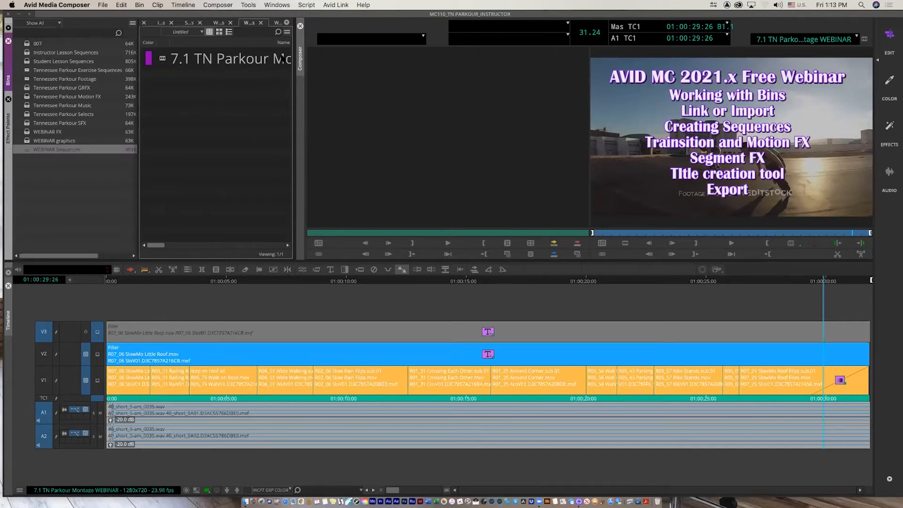
pyautogui.doubleClick(28, 132)
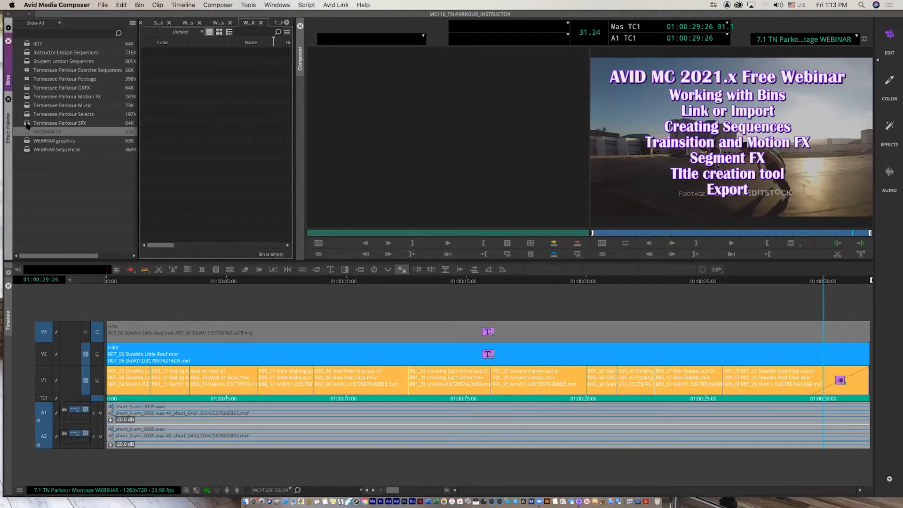
pyautogui.doubleClick(29, 114)
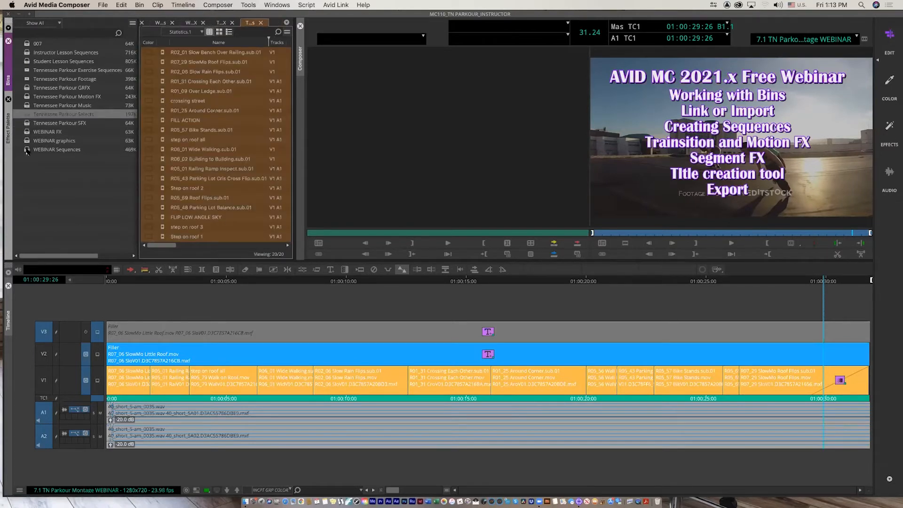
pyautogui.click(27, 150)
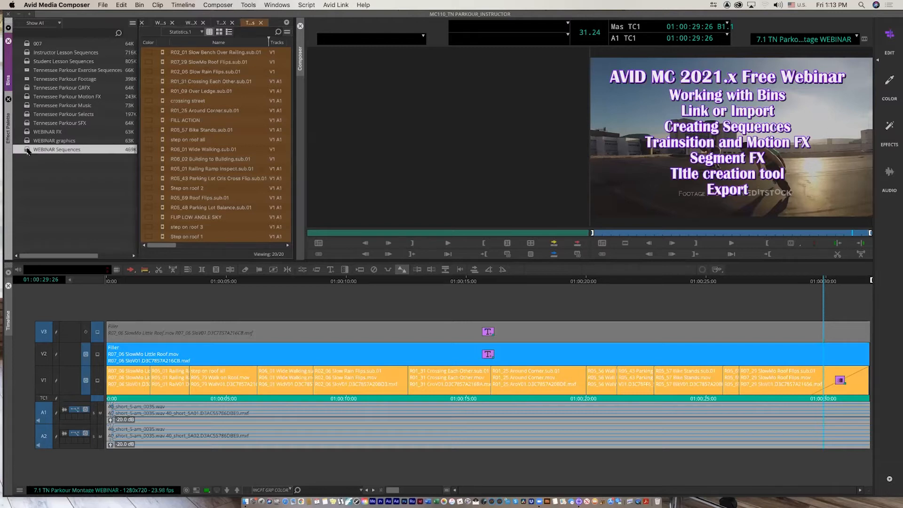
pyautogui.doubleClick(28, 150)
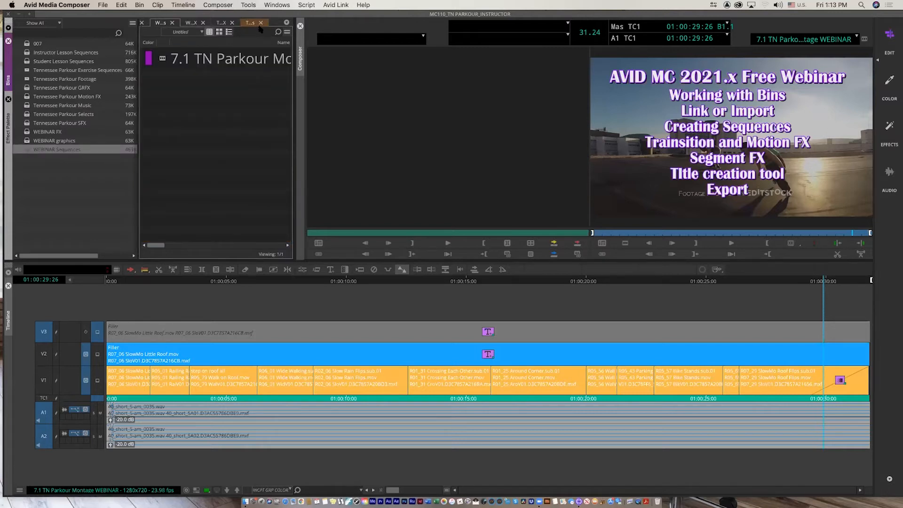
# Float the Tennessee Parkour Selects bin in its own widened window, and briefly switch it to frame view and back to text view.
pyautogui.moveTo(221, 22); pyautogui.dragTo(385, 47)
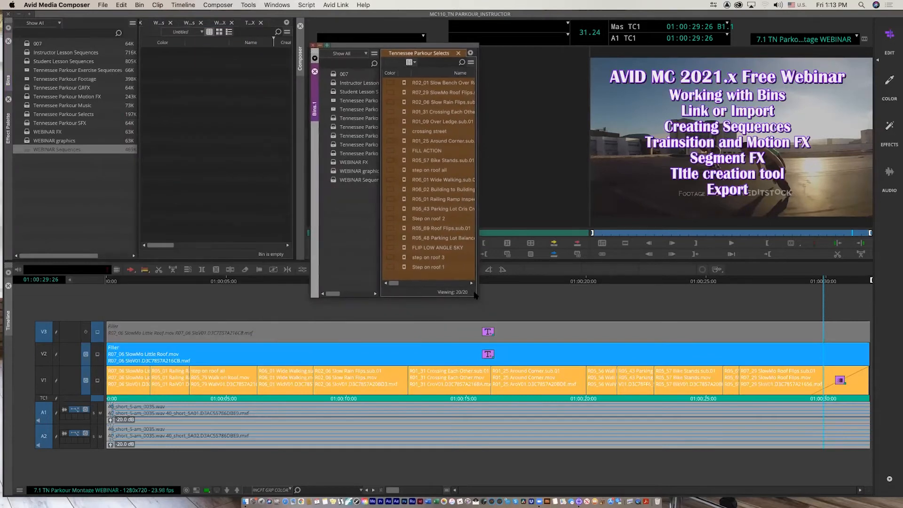
pyautogui.moveTo(476, 294); pyautogui.dragTo(766, 306)
pyautogui.moveTo(672, 46); pyautogui.dragTo(489, 136)
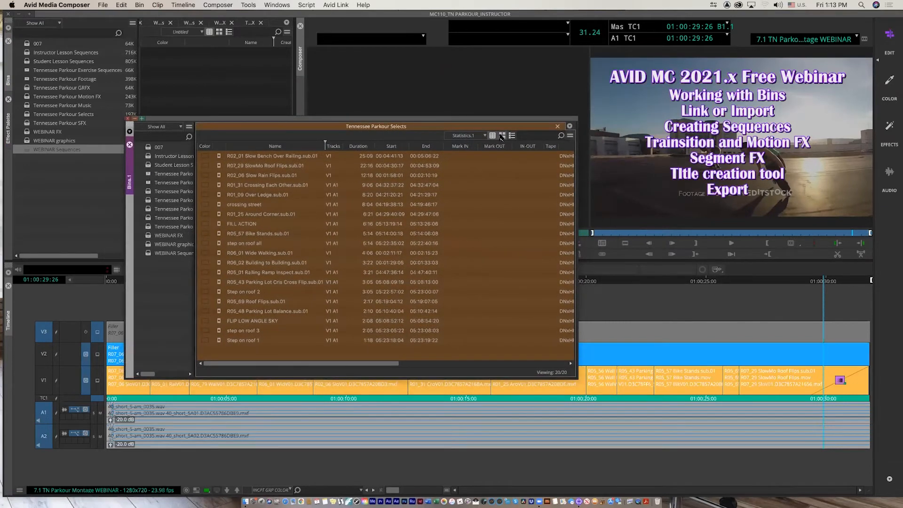
pyautogui.click(502, 136)
pyautogui.click(492, 136)
pyautogui.click(491, 135)
pyautogui.moveTo(486, 121)
pyautogui.mouseDown()
pyautogui.moveTo(481, 150)
pyautogui.moveTo(489, 124)
pyautogui.mouseUp()
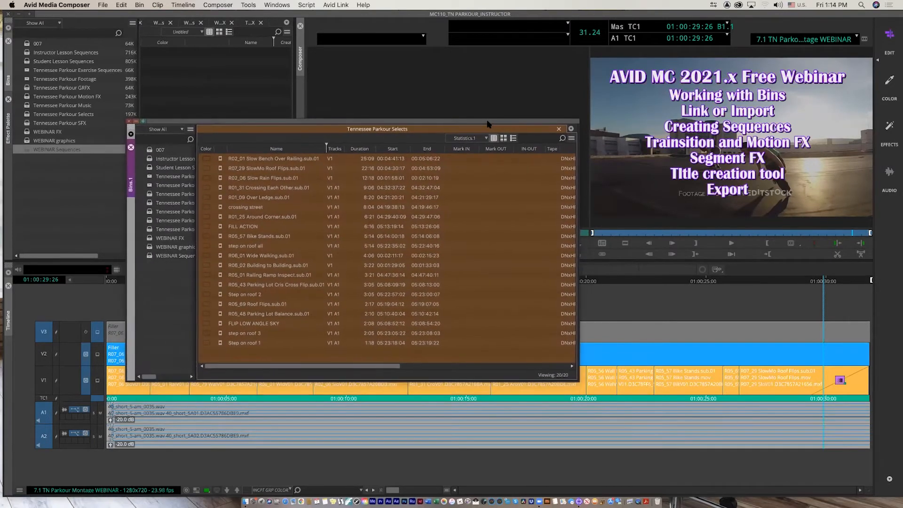
# Enlarge the text of the Tennessee Parkour Selects bin with the Set Font command.
pyautogui.click(276, 6)
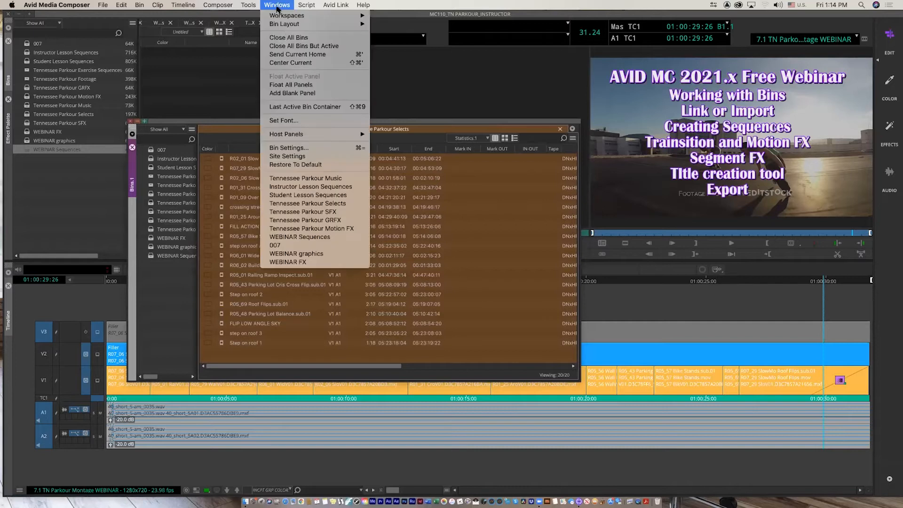
pyautogui.click(314, 123)
pyautogui.press('Return')
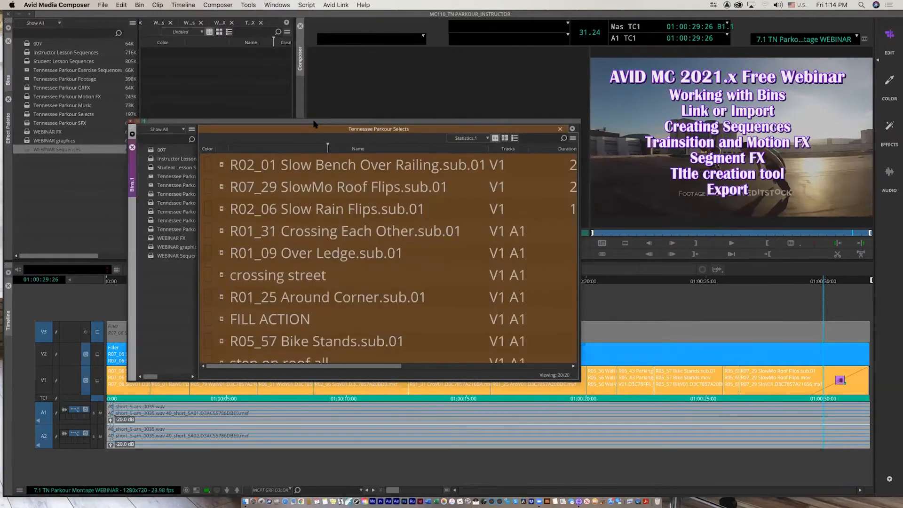
# Show the Tennessee Parkour Selects bin in frame view and enlarge its floating window.
pyautogui.click(505, 138)
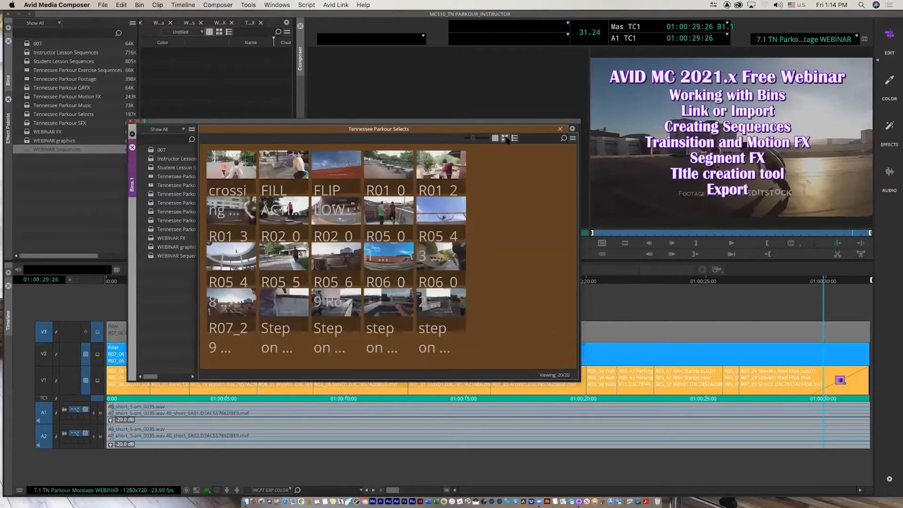
pyautogui.moveTo(489, 122); pyautogui.dragTo(462, 64)
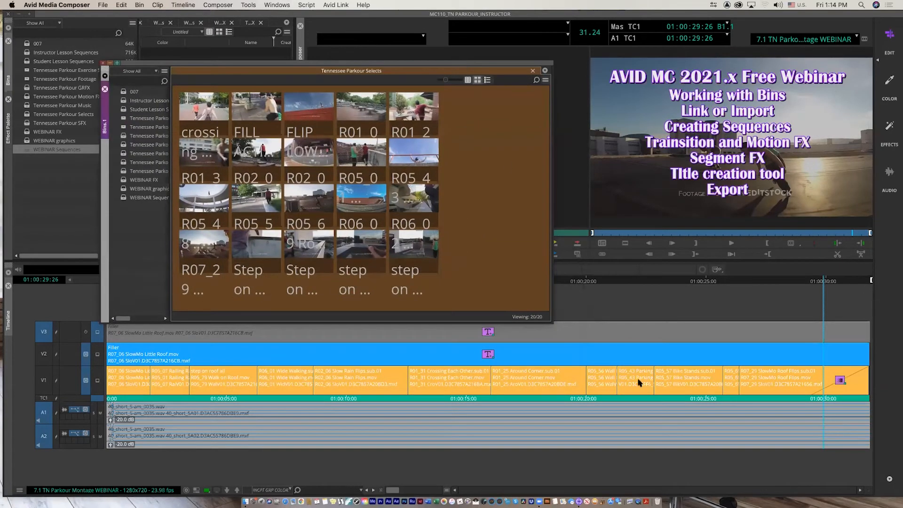
pyautogui.moveTo(552, 321); pyautogui.dragTo(667, 399)
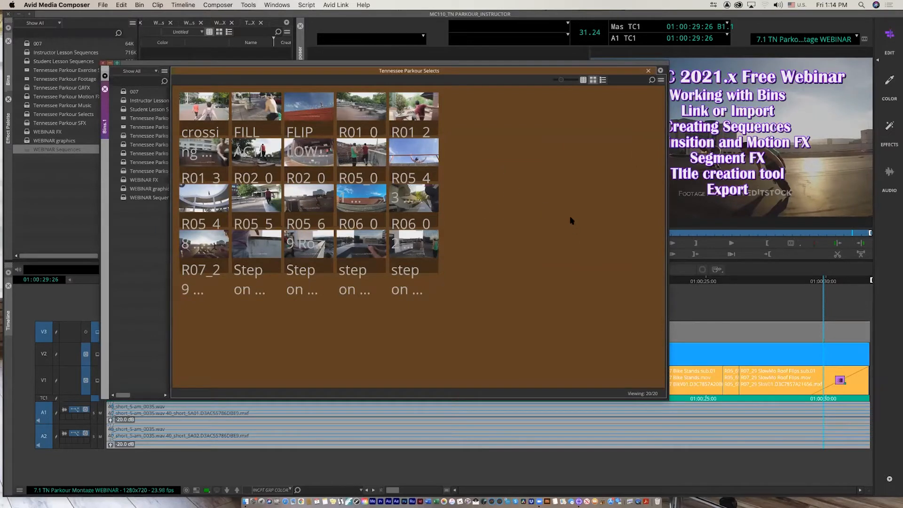
# Enlarge the clip frames in the Tennessee Parkour Selects bin and reduce them again.
pyautogui.press('super+l')
pyautogui.press('super+l')
pyautogui.press('super+l')
pyautogui.press('super+l')
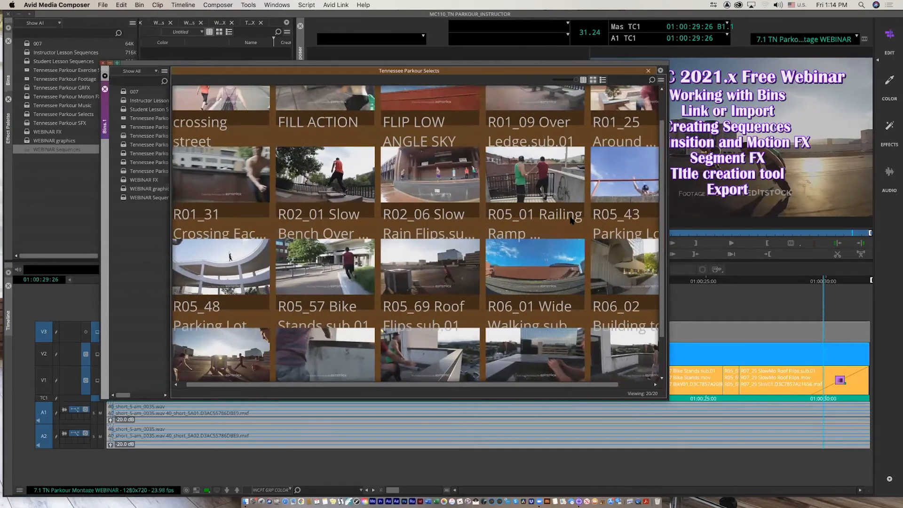
pyautogui.press('super+k')
pyautogui.press('super+k')
pyautogui.press('super+k')
pyautogui.press('super+k')
pyautogui.press('super+k')
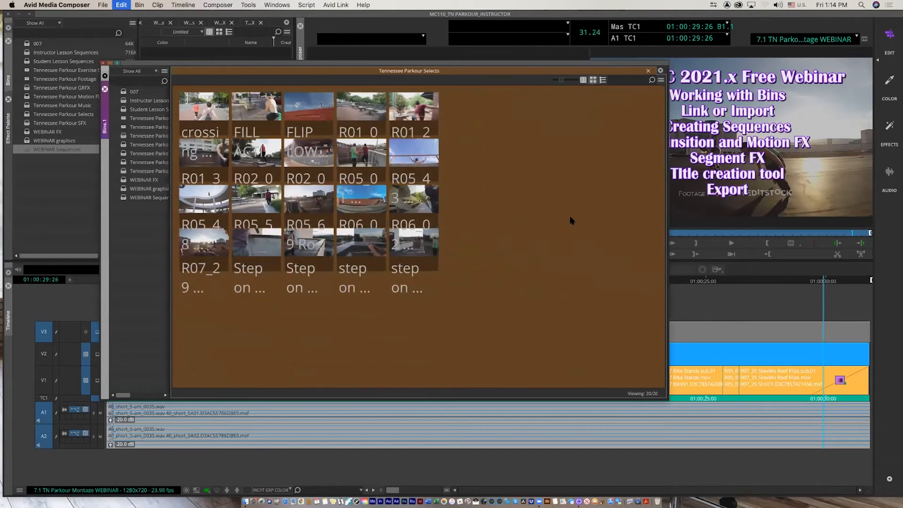
pyautogui.press('super+[')
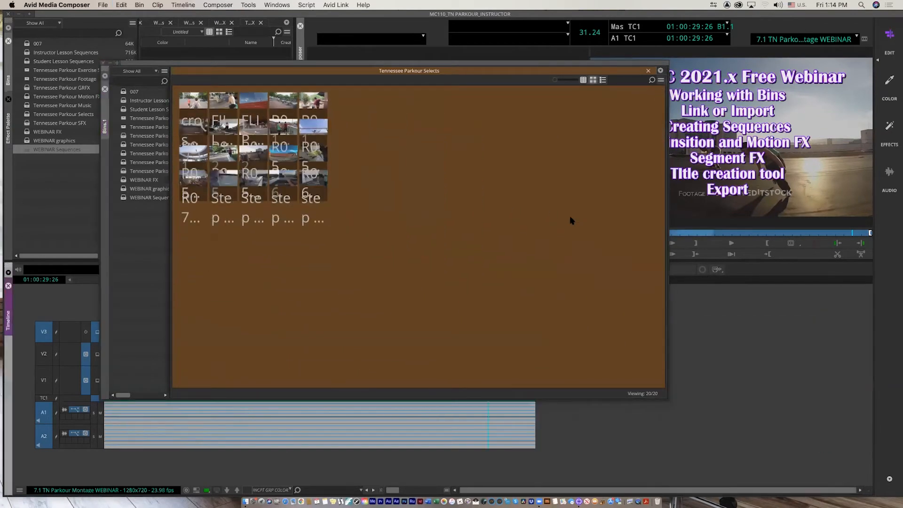
# Enlarge the small clip frames to a medium size, and look up the Enlarge Frame and Reduce Frame commands.
pyautogui.click(360, 168)
pyautogui.press('super+l')
pyautogui.press('super+l')
pyautogui.press('super+l')
pyautogui.press('super+l')
pyautogui.click(122, 5)
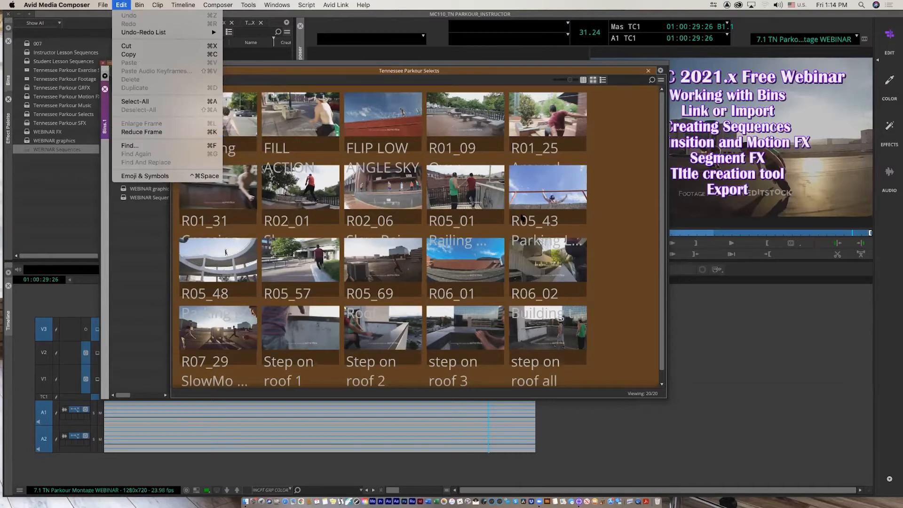
pyautogui.click(626, 186)
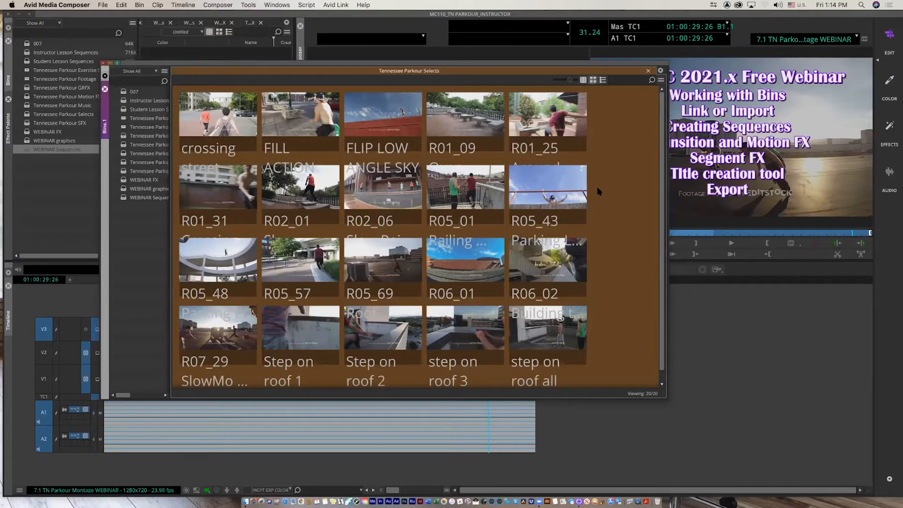
# Check the display's scaled resolution options in System Preferences and close the window.
pyautogui.click(10, 5)
pyautogui.click(19, 30)
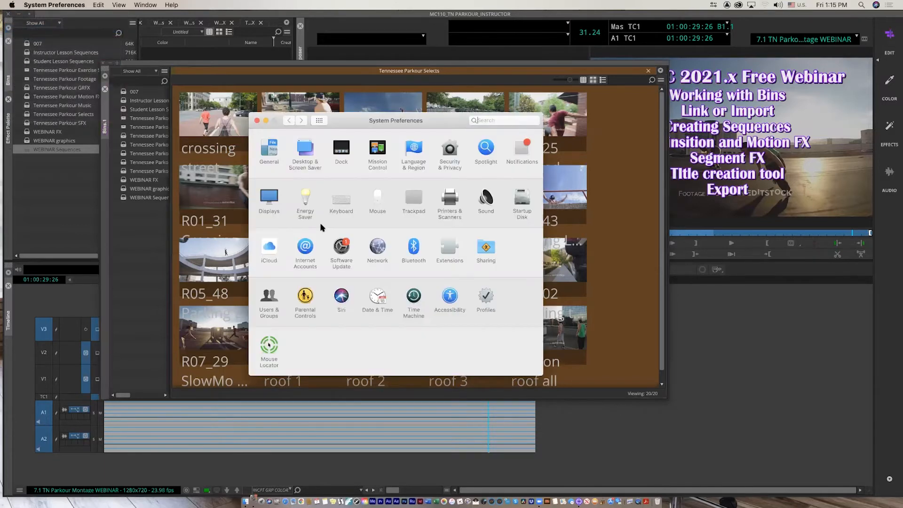
pyautogui.click(272, 196)
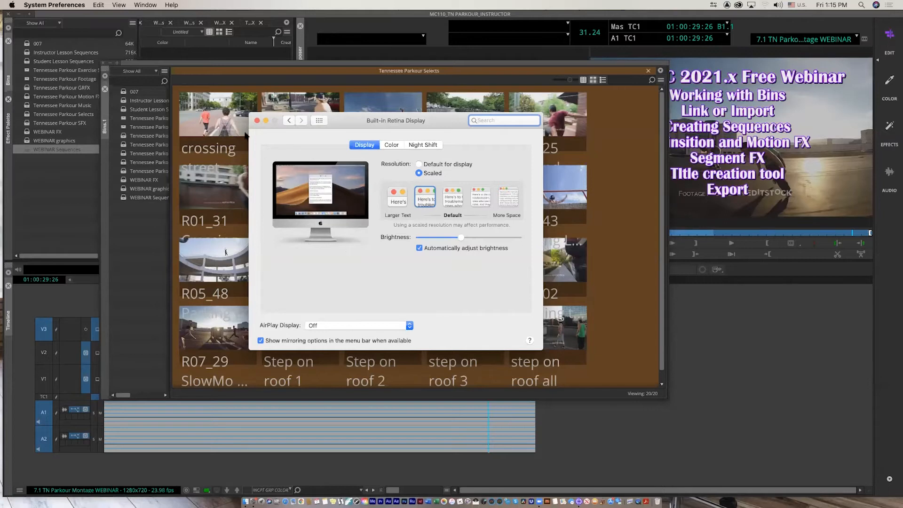
pyautogui.click(257, 121)
# Close the floating Tennessee Parkour Selects bin window and open the Tennessee Parkour Footage bin from the bin list.
pyautogui.moveTo(239, 64); pyautogui.dragTo(369, 93)
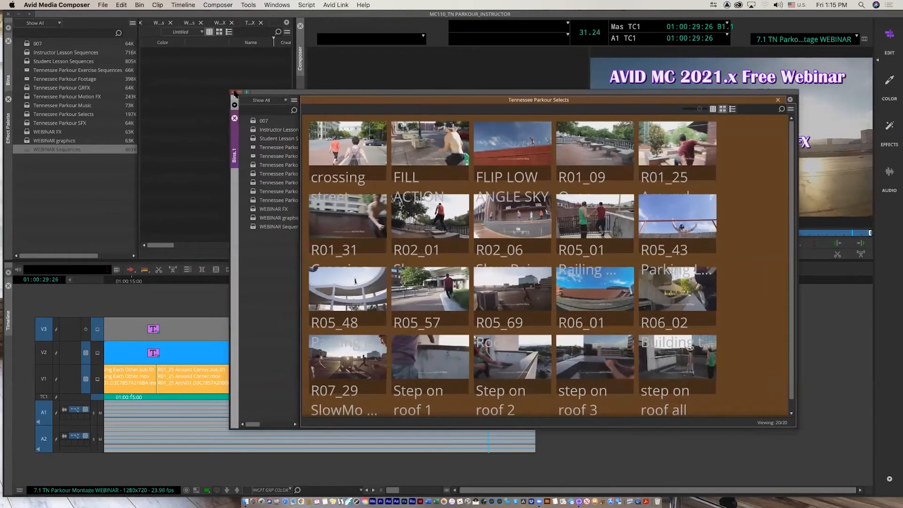
pyautogui.click(233, 92)
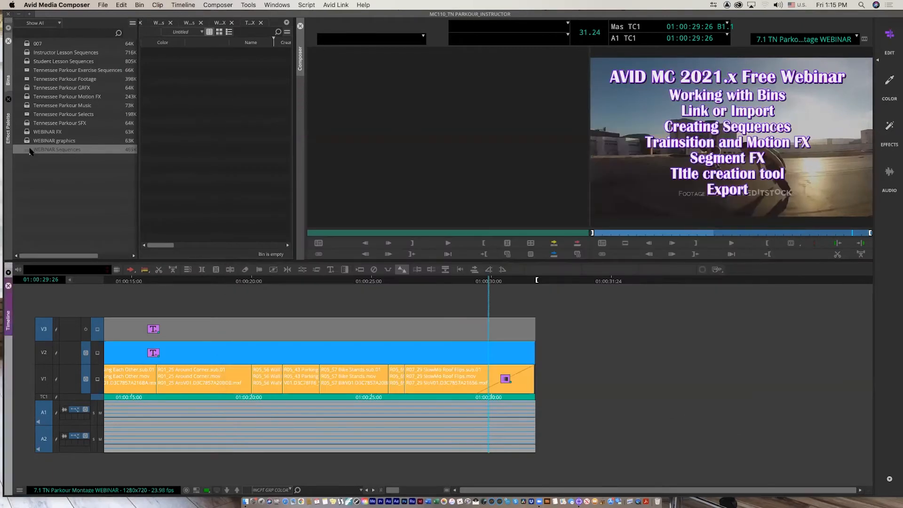
pyautogui.doubleClick(25, 149)
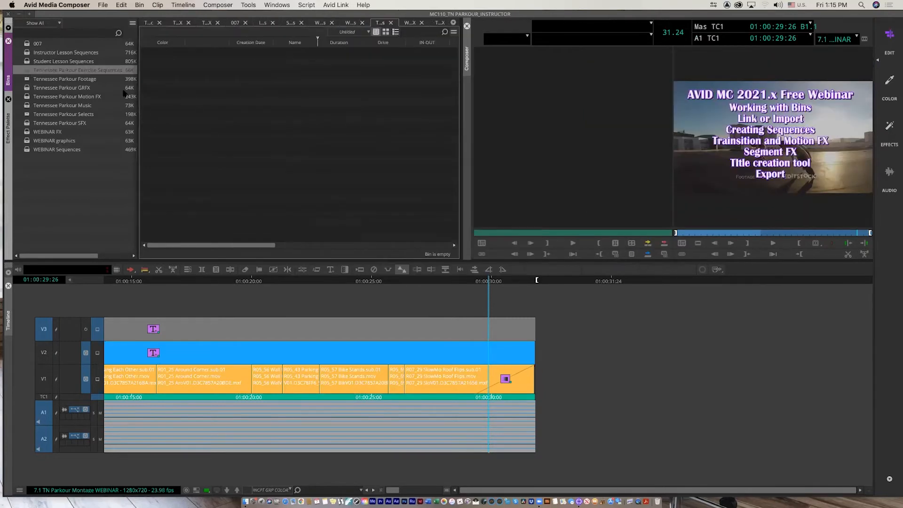
pyautogui.doubleClick(24, 80)
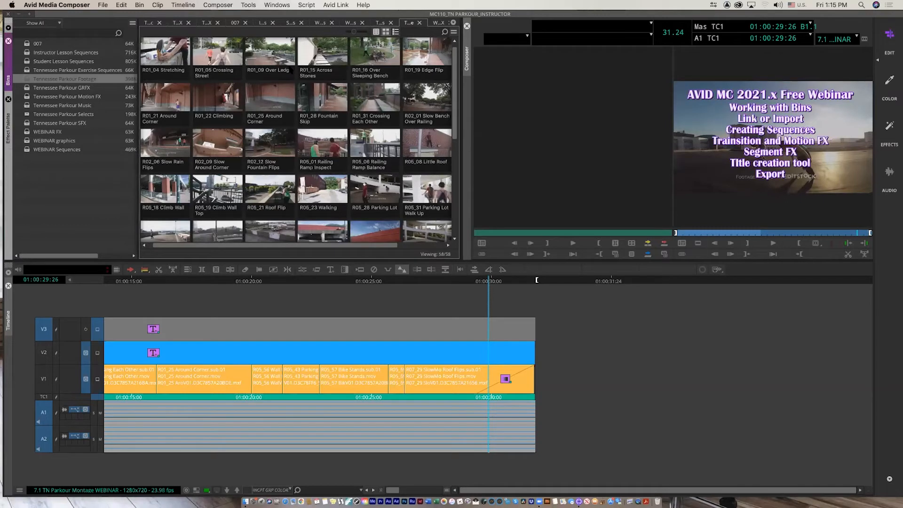
# Set the background color of the Tennessee Parkour Footage bin to yellow.
pyautogui.rightClick(240, 126)
pyautogui.click(391, 231)
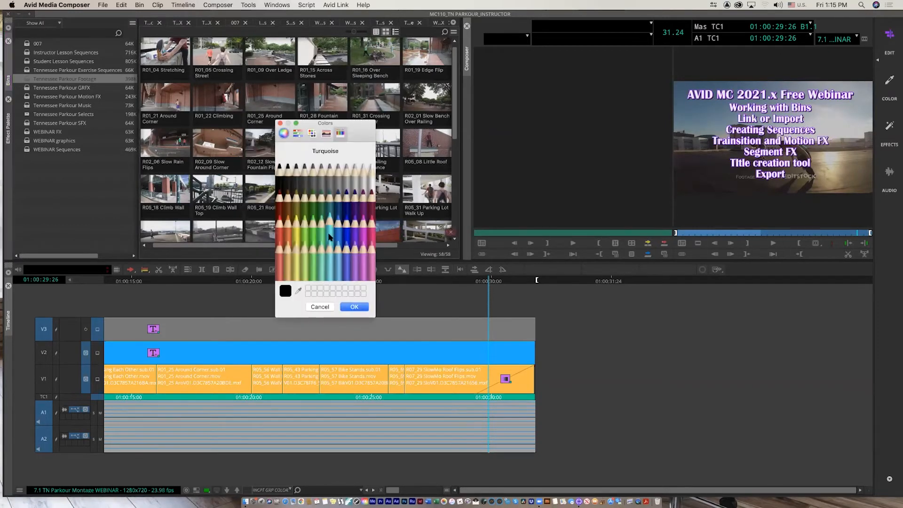
pyautogui.click(295, 221)
pyautogui.click(354, 307)
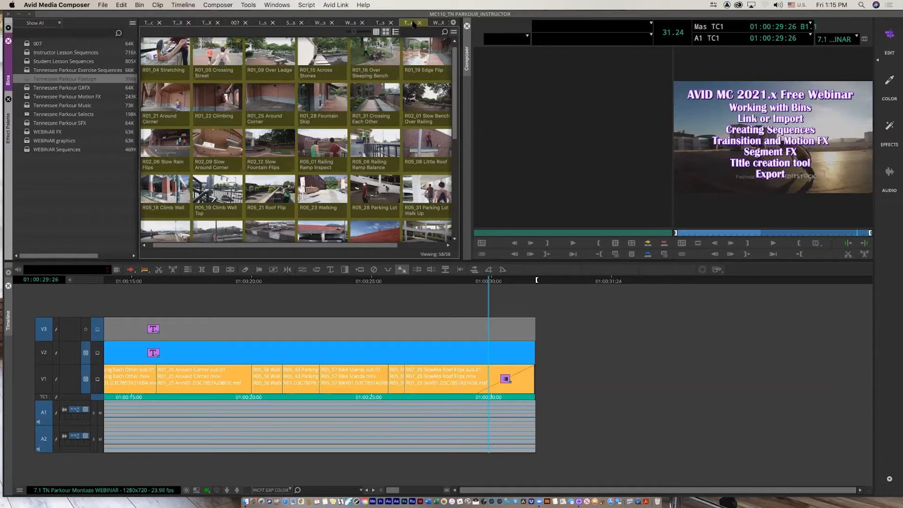
# Float the Tennessee Parkour Footage bin in its own window, move it over the workspace, and close it.
pyautogui.moveTo(413, 24); pyautogui.dragTo(155, 195)
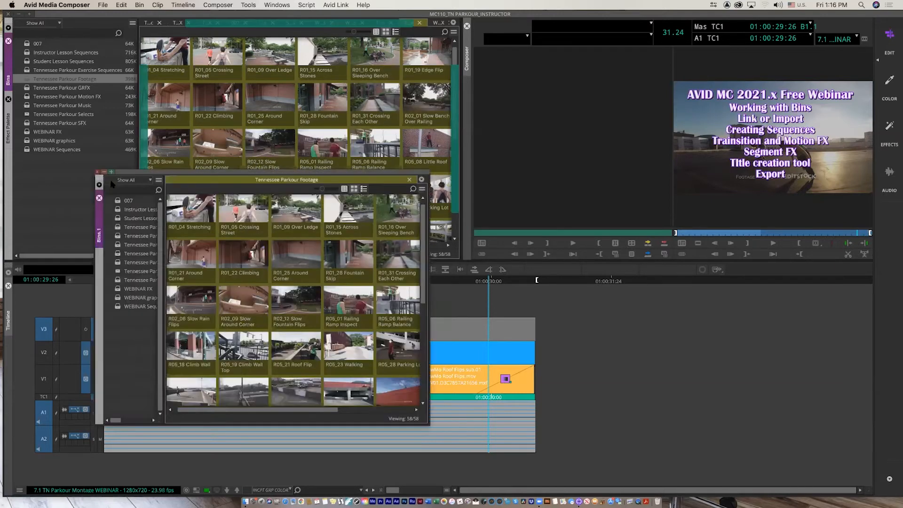
pyautogui.moveTo(306, 183); pyautogui.dragTo(470, 105)
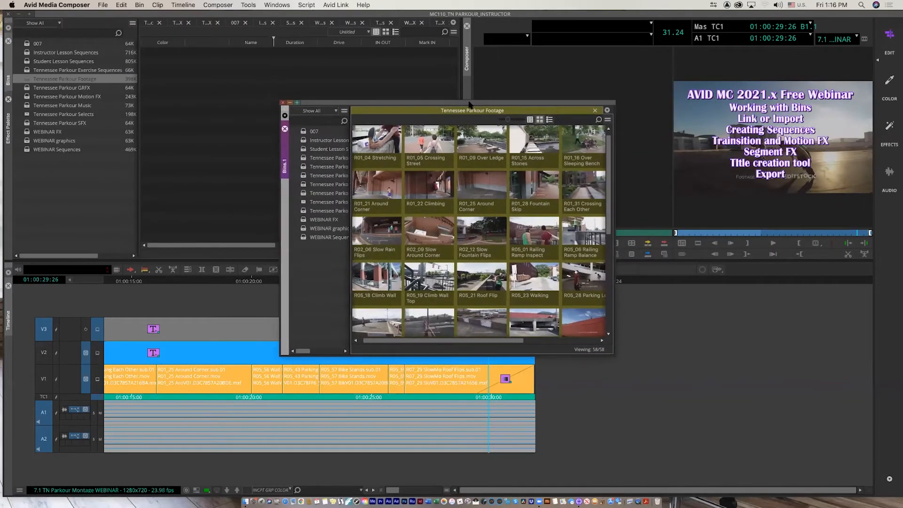
pyautogui.click(281, 102)
# Select all the bins in the project's bin list, close them together, and clear the selection.
pyautogui.moveTo(74, 195); pyautogui.dragTo(3, 18)
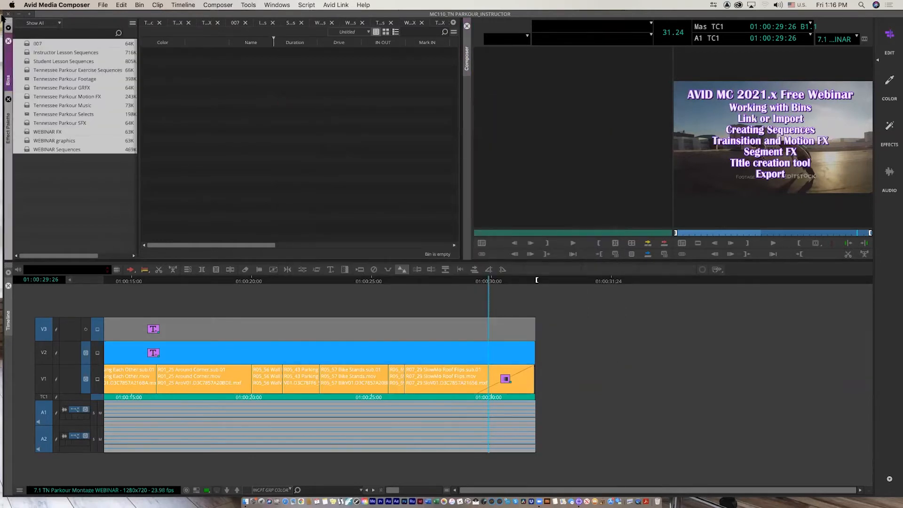
pyautogui.moveTo(111, 201); pyautogui.dragTo(2, 32)
pyautogui.click(66, 186)
pyautogui.moveTo(78, 189); pyautogui.dragTo(12, 43)
pyautogui.rightClick(27, 53)
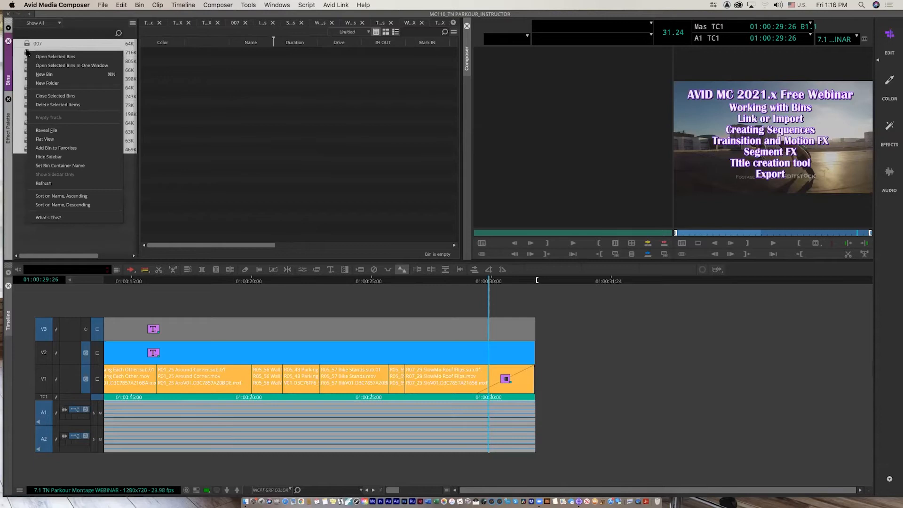
pyautogui.click(71, 96)
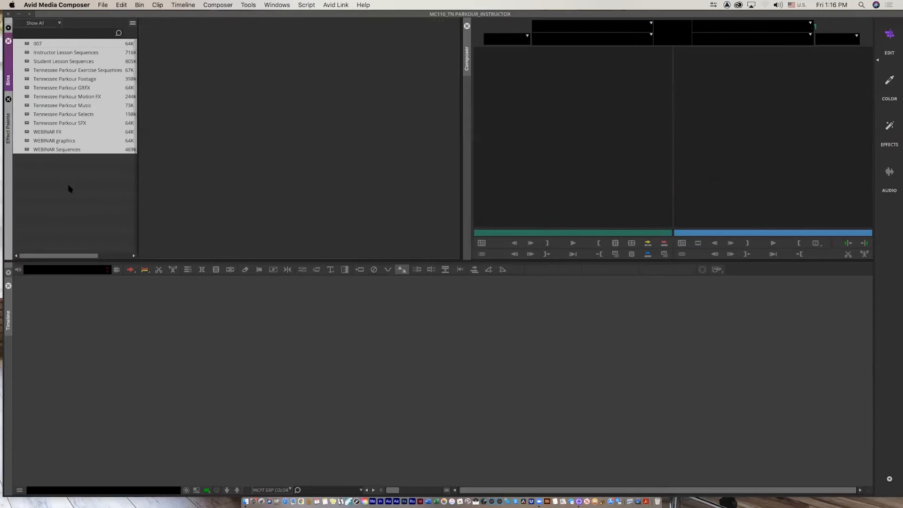
pyautogui.click(69, 189)
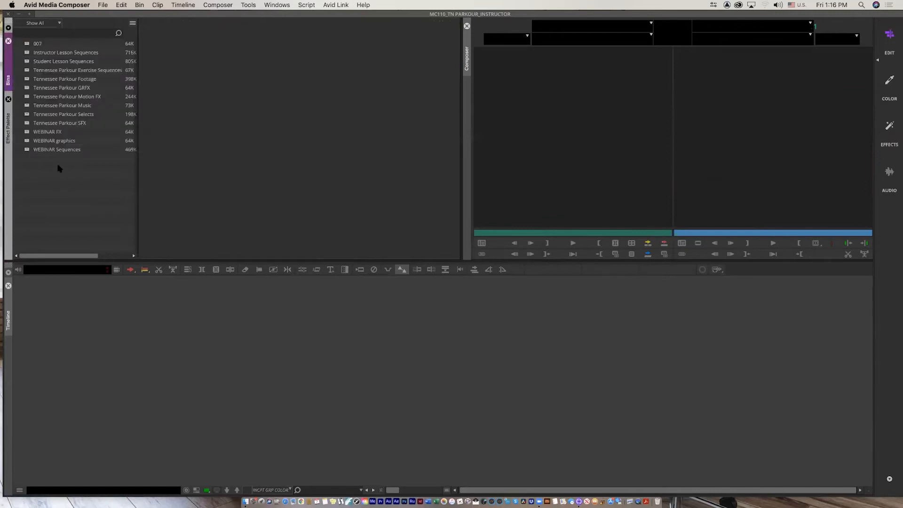
# Open the WEBINAR Sequences and Tennessee Parkour Footage bins and load the 7.1 TN Parkour Montage WEBINAR sequence into the timeline.
pyautogui.doubleClick(27, 150)
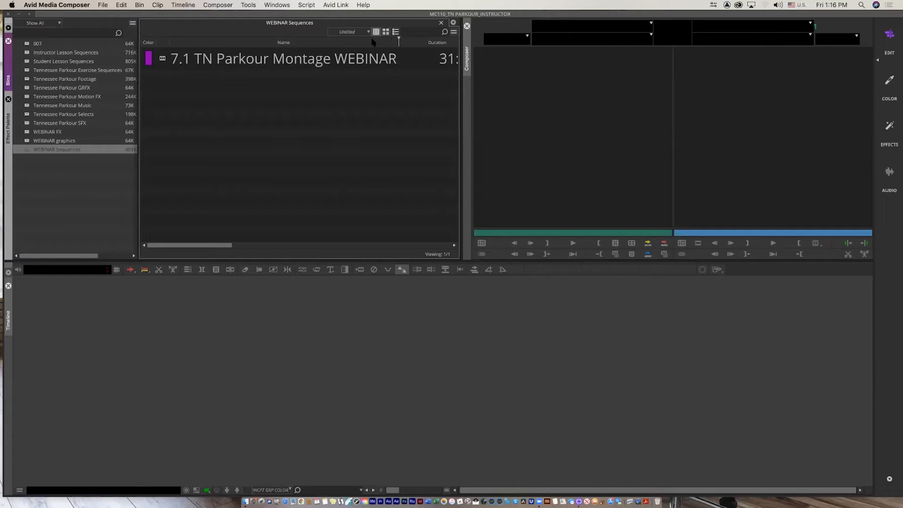
pyautogui.doubleClick(162, 59)
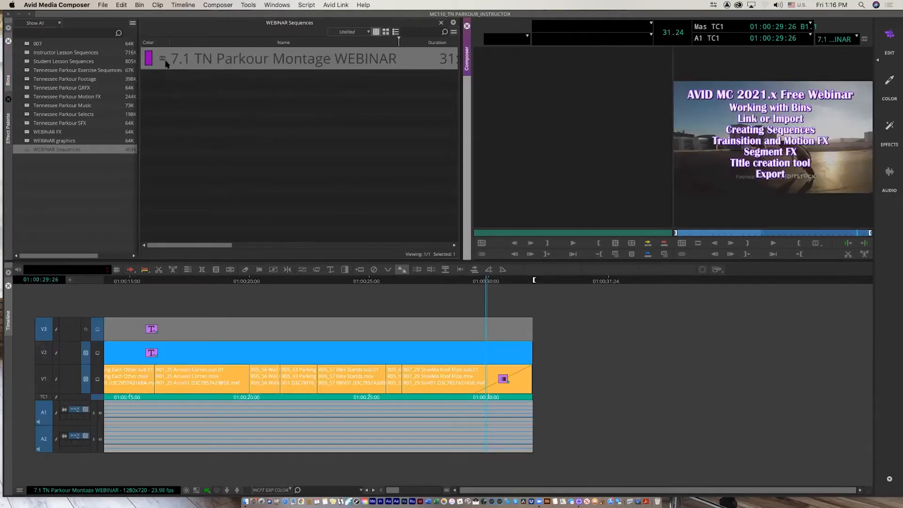
pyautogui.doubleClick(27, 80)
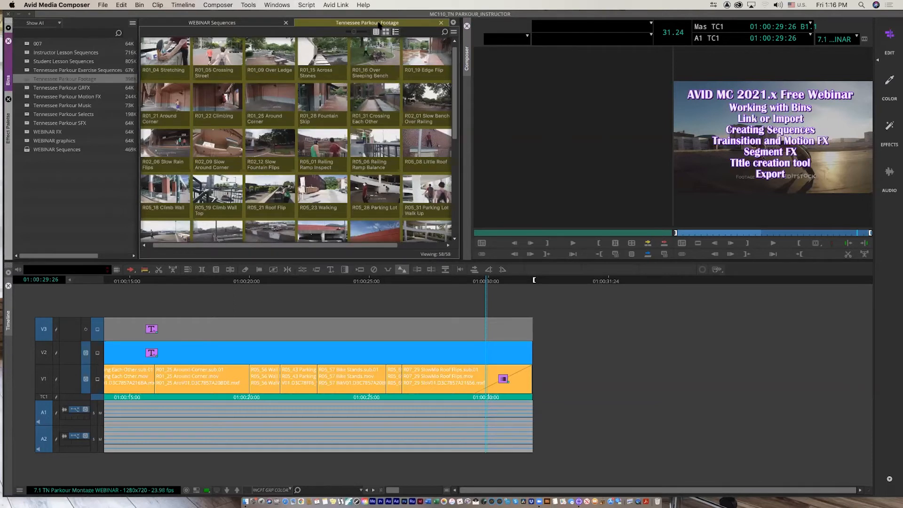
# Set the background color of the WEBINAR Sequences bin to a custom Turquoise.
pyautogui.click(253, 26)
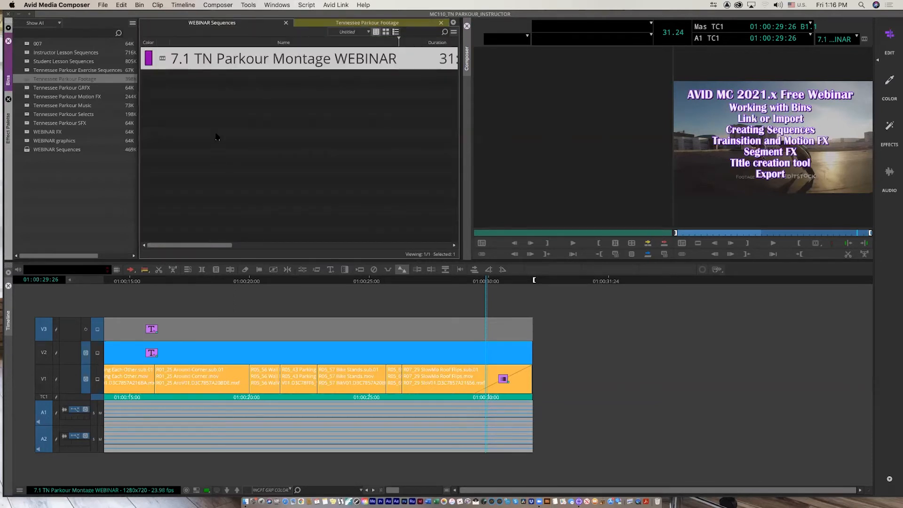
pyautogui.rightClick(216, 137)
pyautogui.moveTo(268, 239)
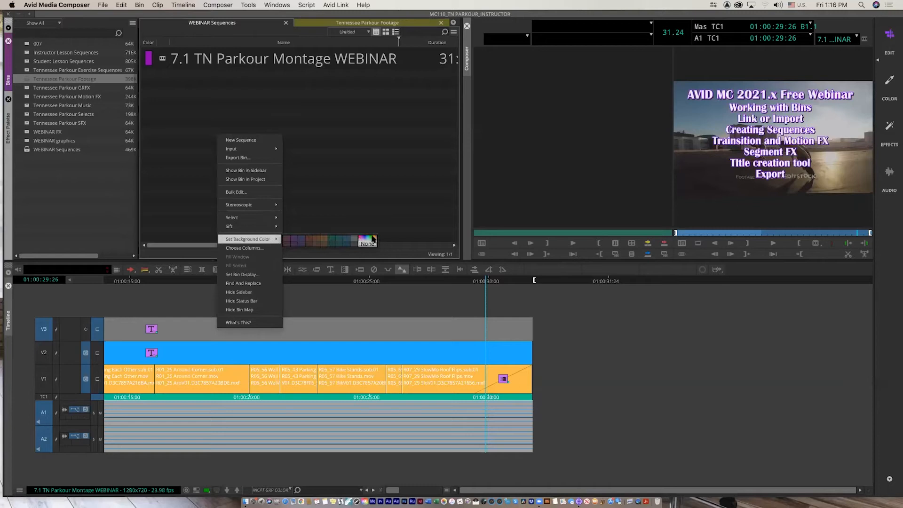
pyautogui.click(372, 240)
pyautogui.click(329, 218)
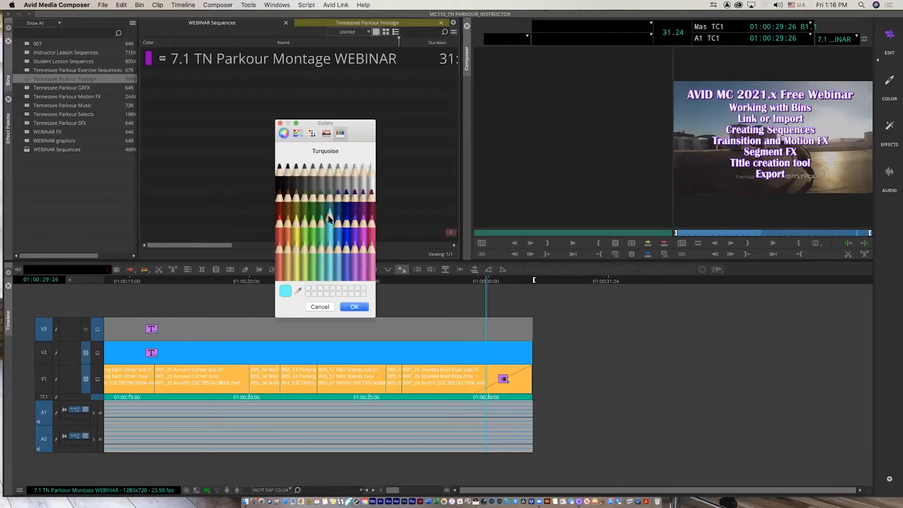
pyautogui.click(355, 306)
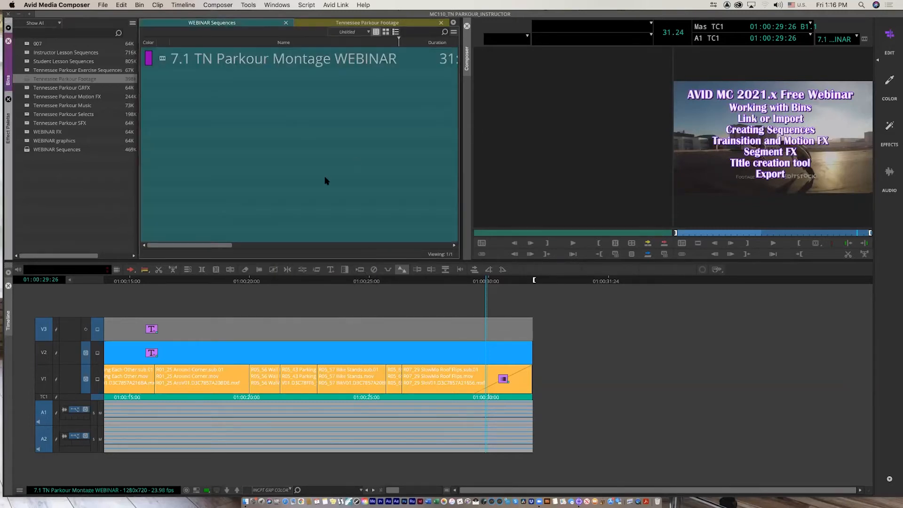
# Switch back and forth between the WEBINAR Sequences and Tennessee Parkour Footage bins to compare them.
pyautogui.click(281, 26)
pyautogui.click(315, 25)
pyautogui.click(266, 24)
pyautogui.click(321, 24)
pyautogui.click(250, 26)
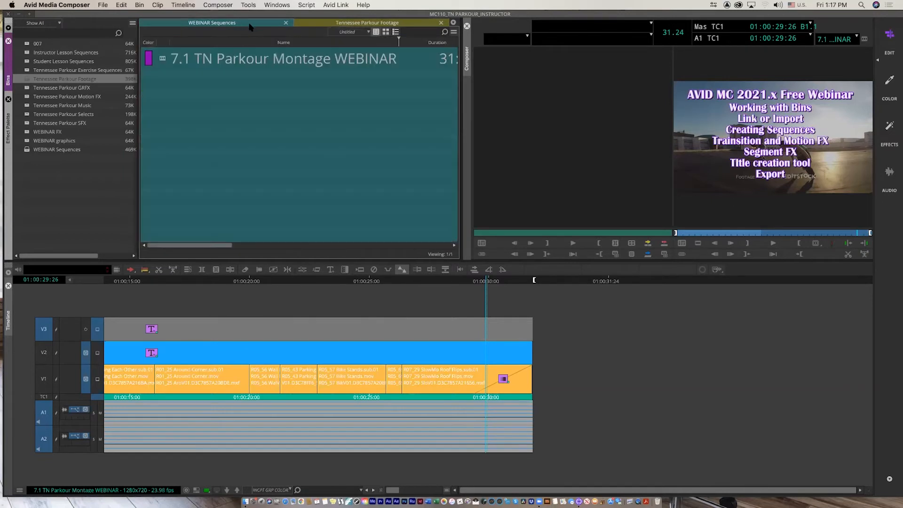
pyautogui.click(321, 24)
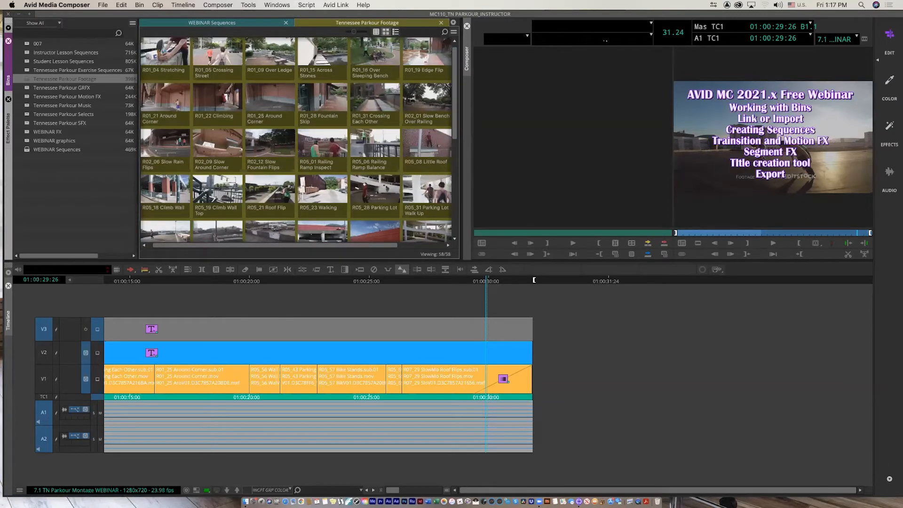
# Float the Tennessee Parkour Footage bin, move its window over the Composer, and close the floating window.
pyautogui.moveTo(423, 26); pyautogui.dragTo(146, 141)
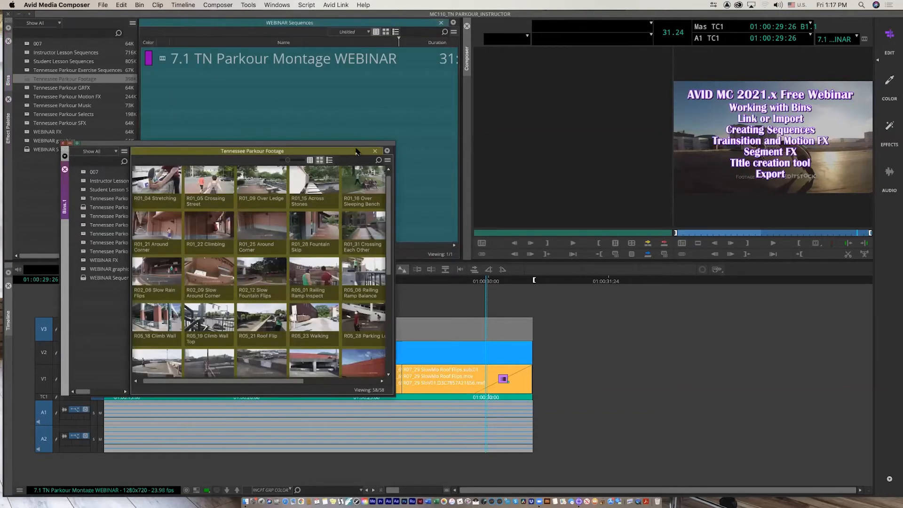
pyautogui.moveTo(368, 145); pyautogui.dragTo(686, 120)
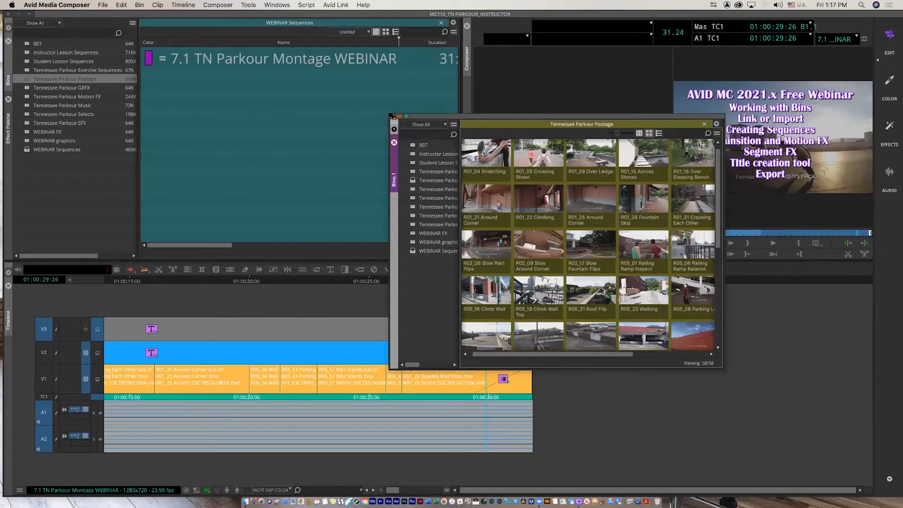
pyautogui.click(392, 117)
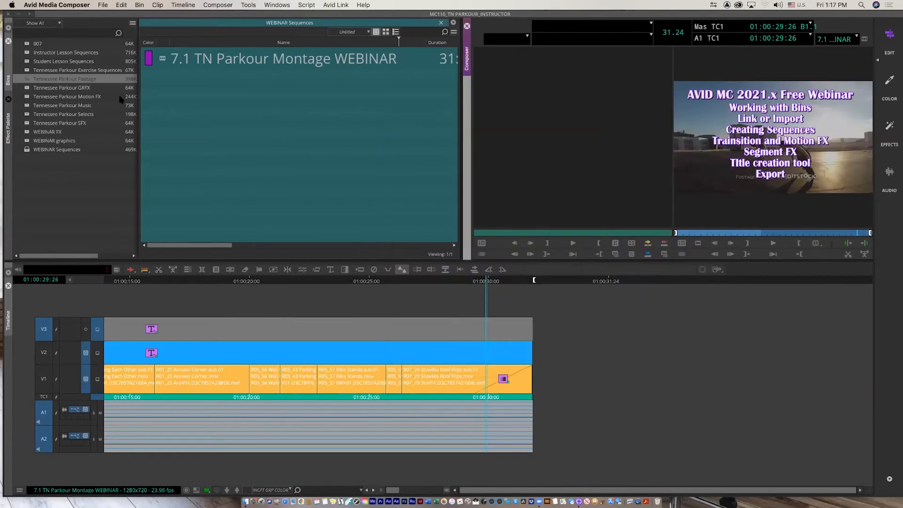
# Reopen the Tennessee Parkour Footage bin, dock it in a narrow column beside WEBINAR Sequences, and close it.
pyautogui.doubleClick(20, 81)
pyautogui.moveTo(433, 26); pyautogui.dragTo(144, 126)
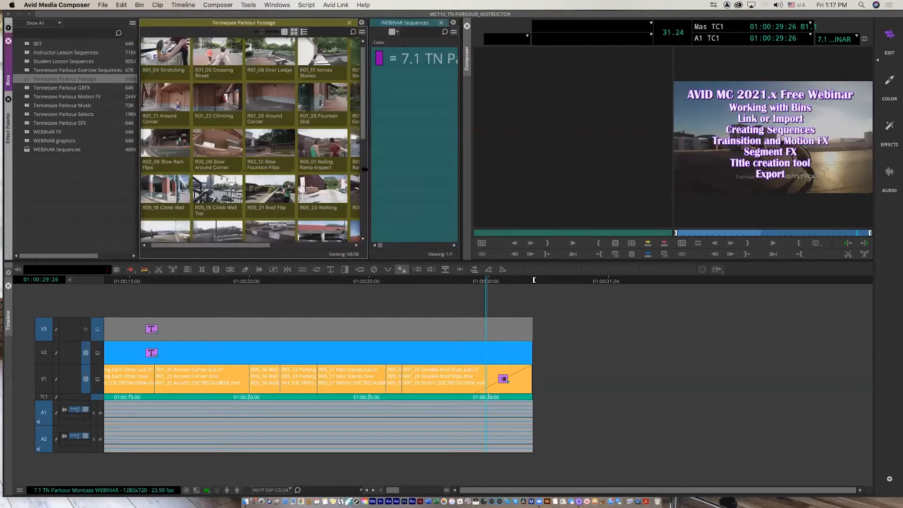
pyautogui.moveTo(368, 171); pyautogui.dragTo(271, 178)
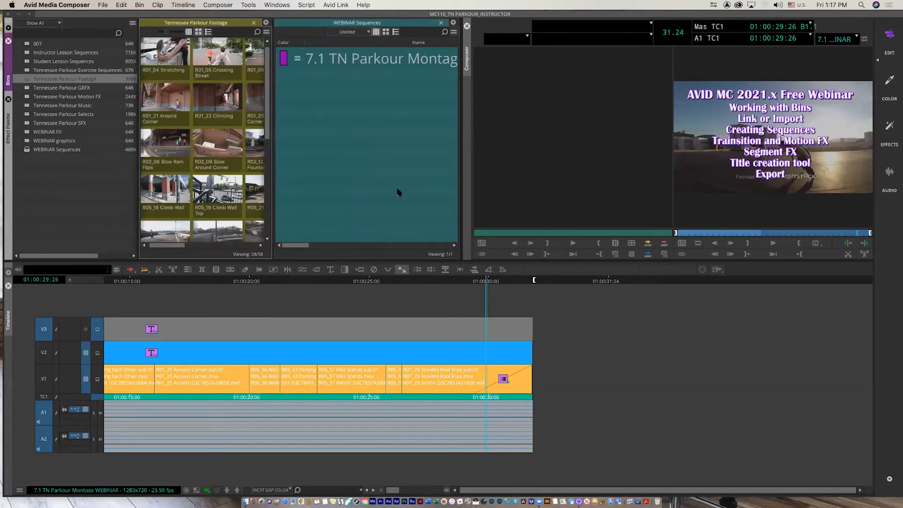
pyautogui.click(253, 23)
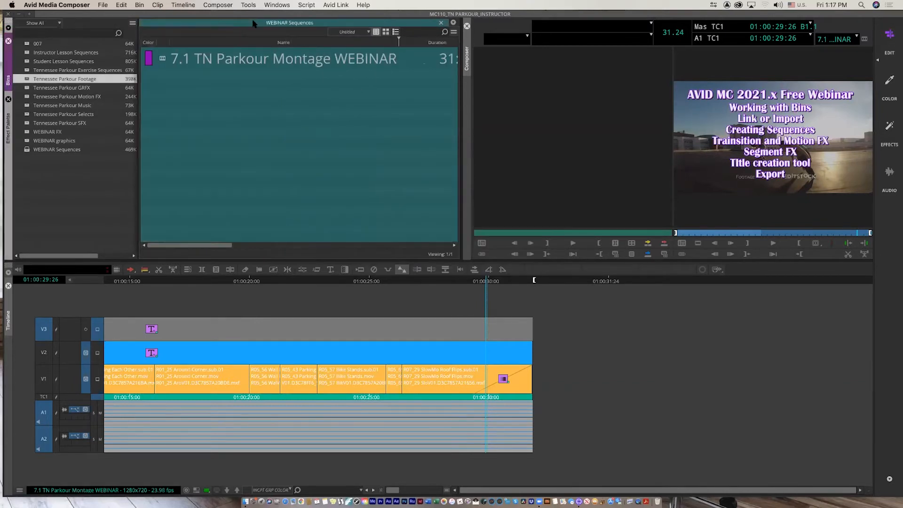
# Dock the reopened Tennessee Parkour Footage bin beneath WEBINAR Sequences and narrow the bin area to enlarge the Composer.
pyautogui.doubleClick(26, 80)
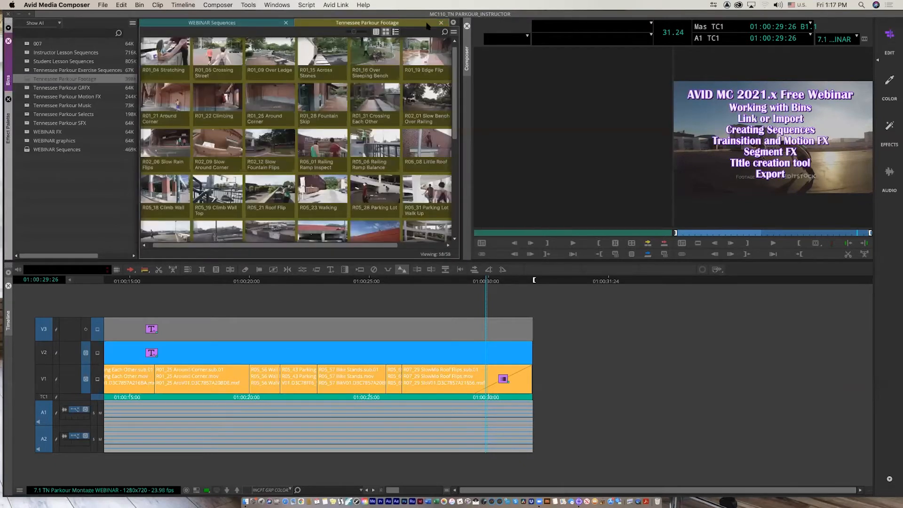
pyautogui.moveTo(433, 25); pyautogui.dragTo(258, 264)
pyautogui.moveTo(321, 33); pyautogui.dragTo(328, 165)
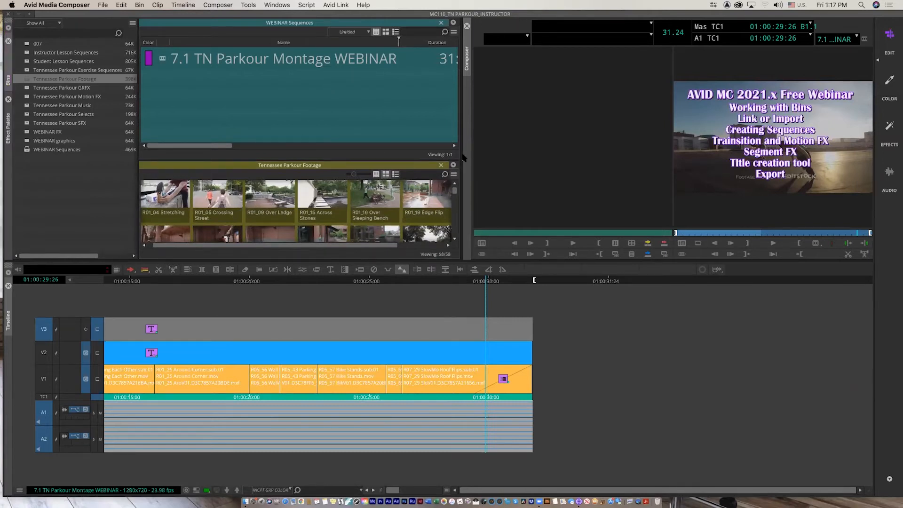
pyautogui.moveTo(462, 154); pyautogui.dragTo(210, 156)
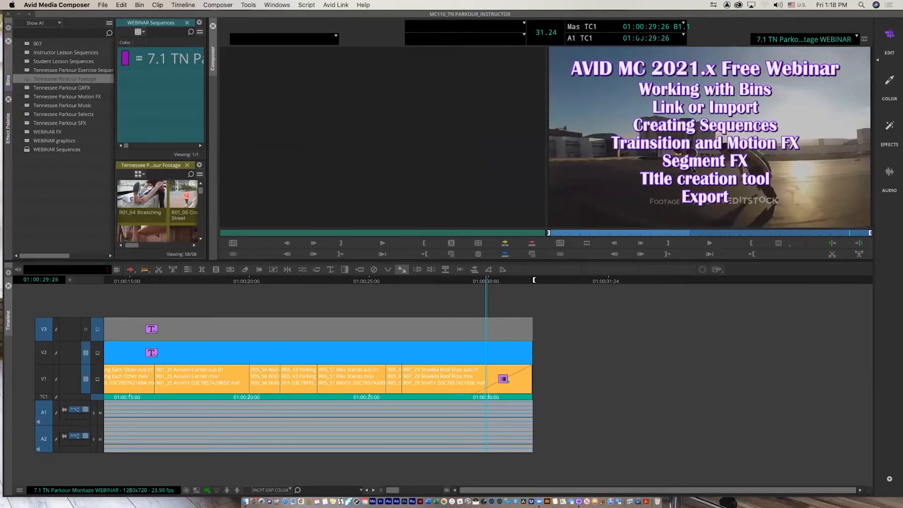
# Look through the Color, Effects and Audio workspaces and return to the Edit workspace.
pyautogui.click(285, 6)
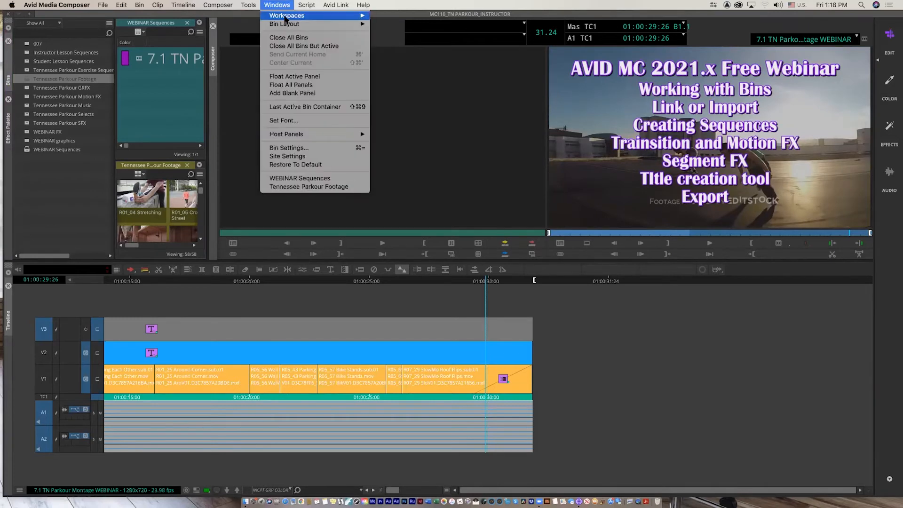
pyautogui.moveTo(281, 17)
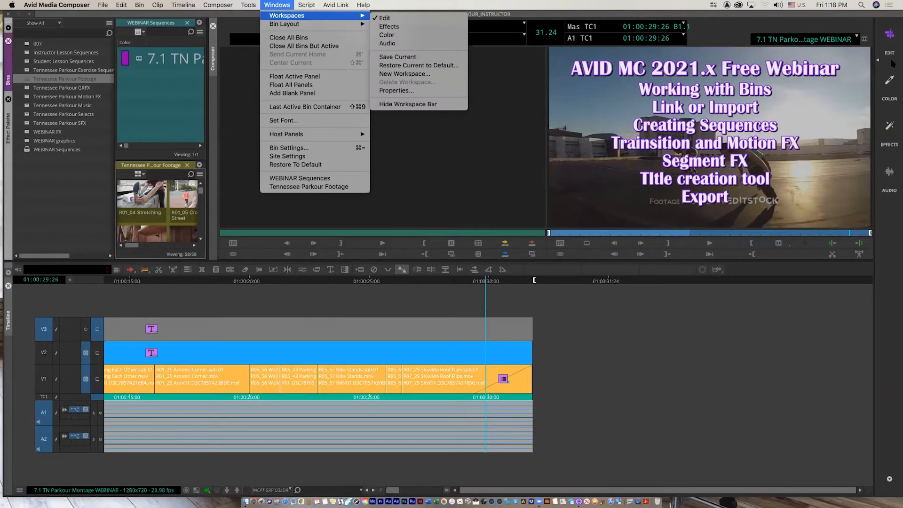
pyautogui.click(891, 83)
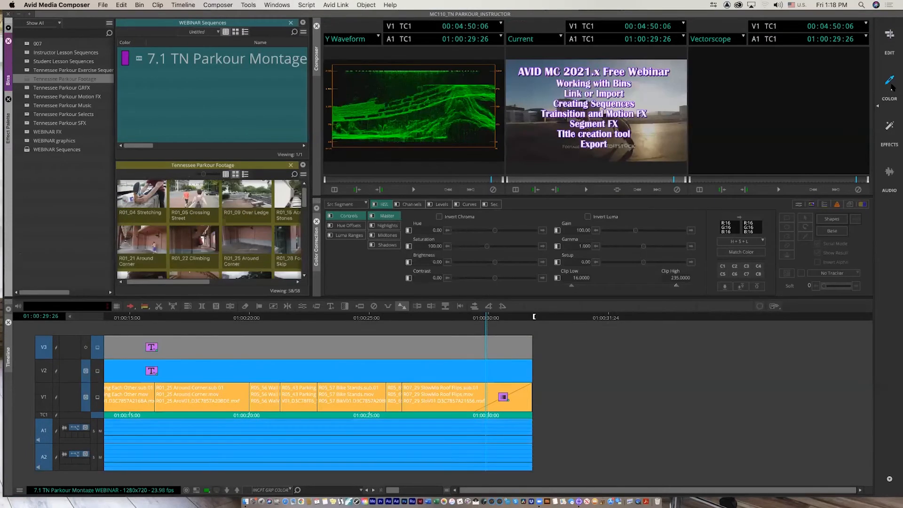
pyautogui.click(890, 129)
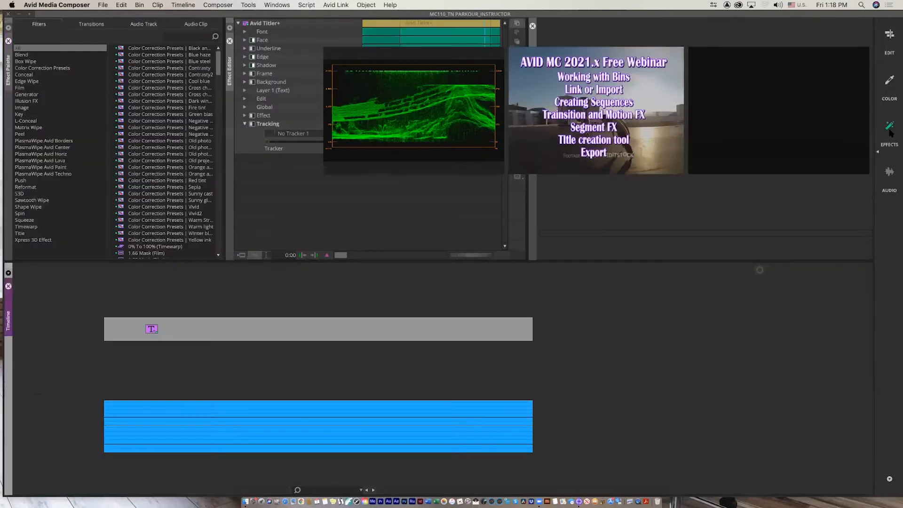
pyautogui.click(889, 177)
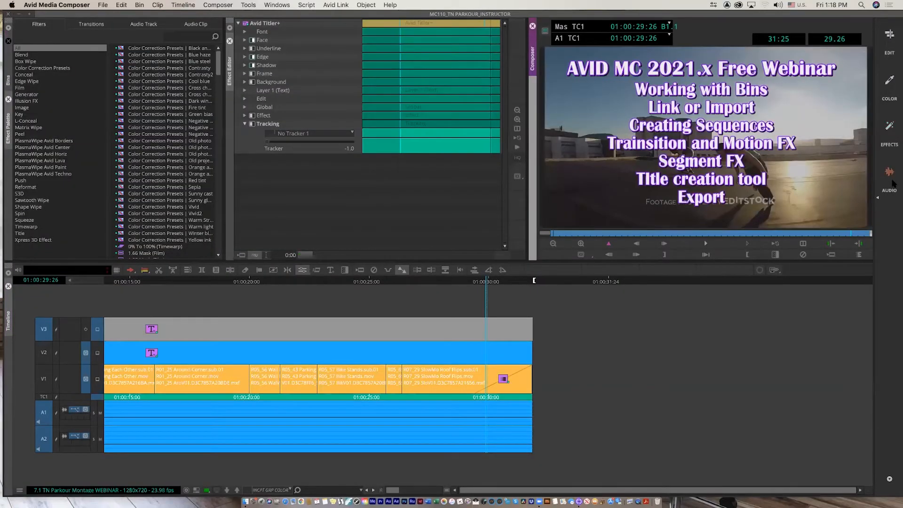
pyautogui.click(889, 37)
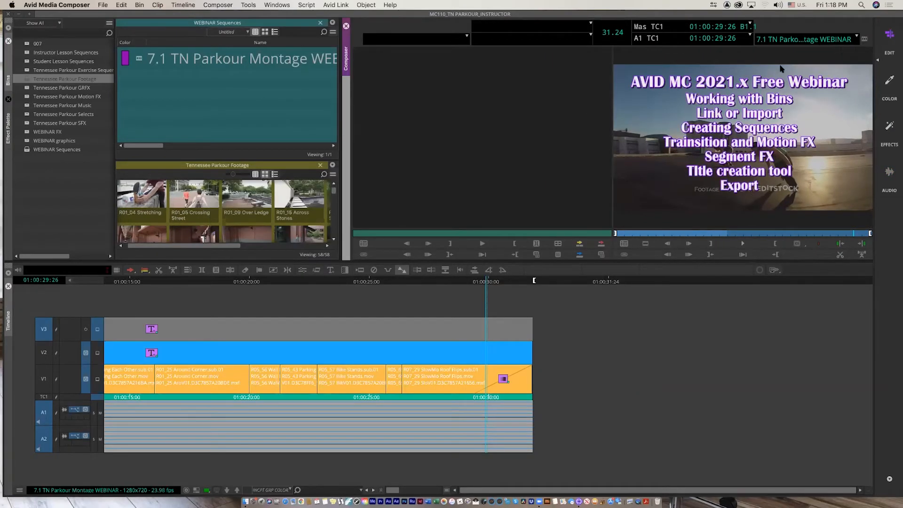
# Enlarge the Composer by narrowing the bin area and shortening the timeline, and save the layout as a new workspace named WEBINAR2021.
pyautogui.moveTo(339, 163); pyautogui.dragTo(184, 163)
pyautogui.moveTo(353, 261); pyautogui.dragTo(353, 292)
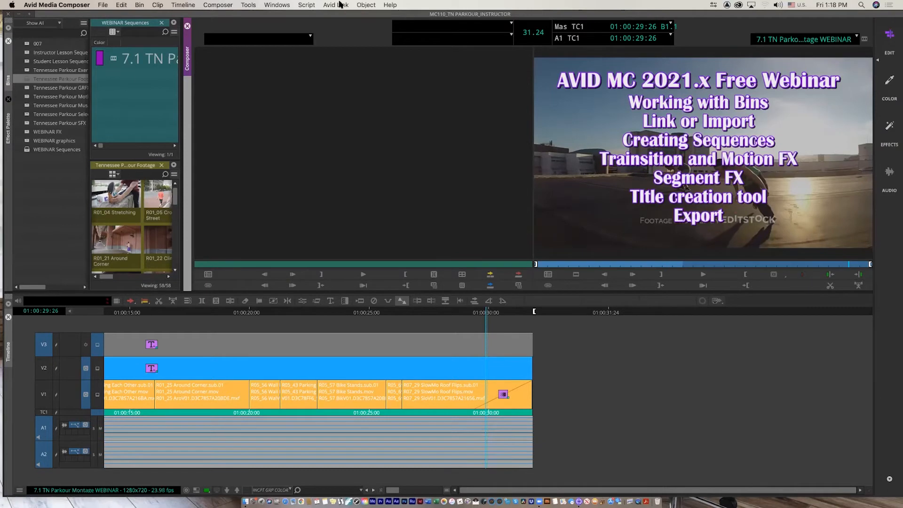
pyautogui.click(286, 5)
pyautogui.moveTo(284, 15)
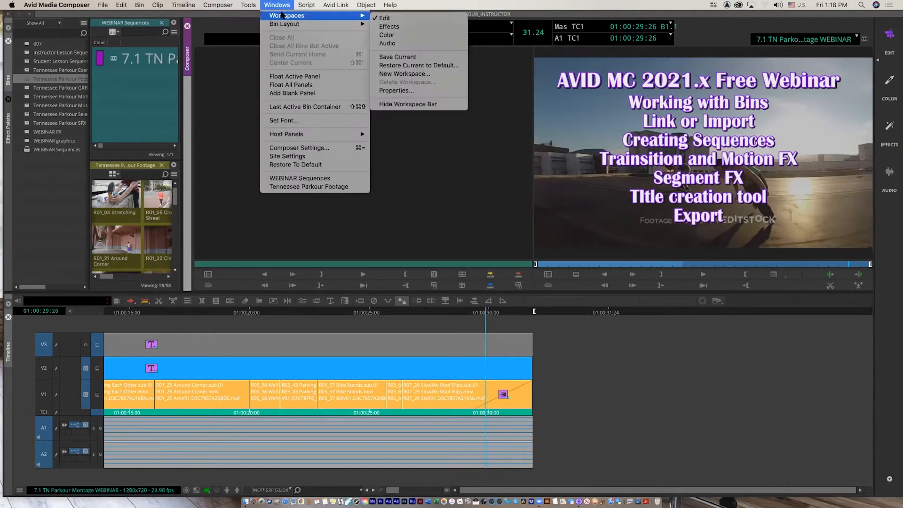
pyautogui.click(423, 74)
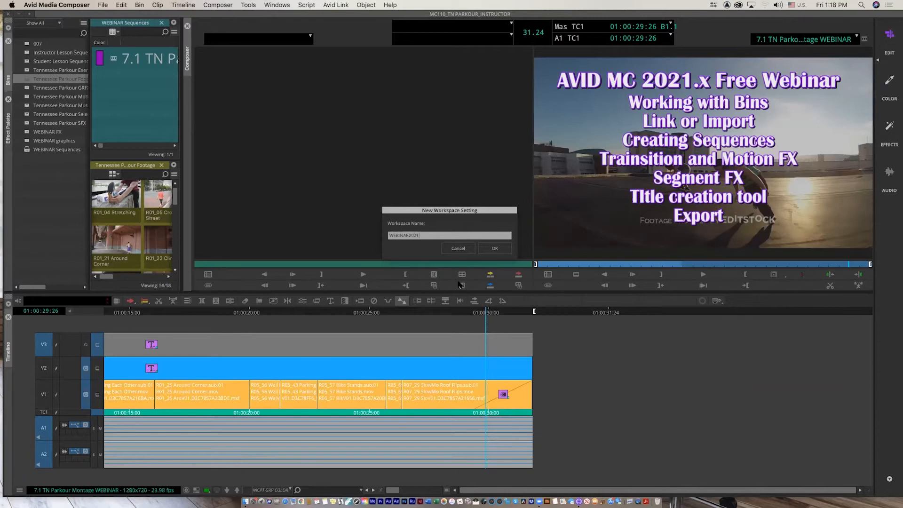
pyautogui.write('WEBINAR2021')
pyautogui.press('Return')
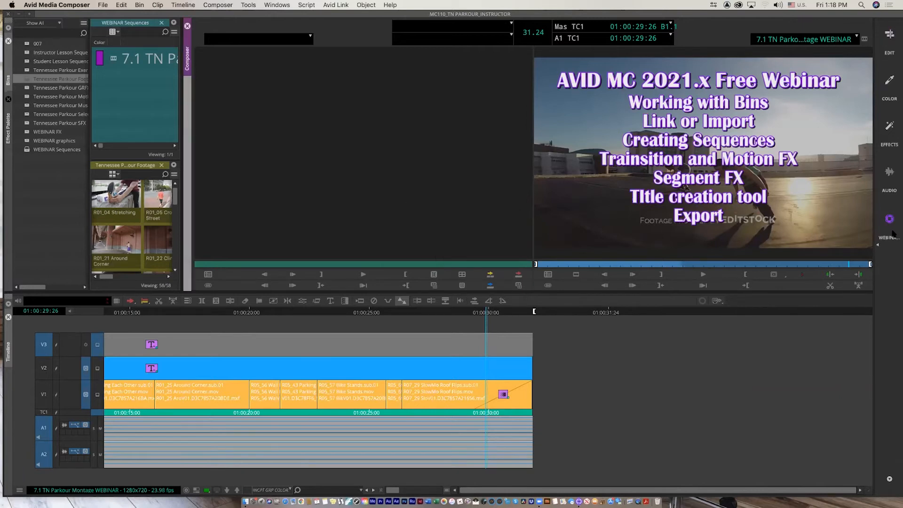
# Look through the Edit, Color, Effects and Audio workspaces and return to the custom WEBINAR2021 workspace.
pyautogui.click(893, 44)
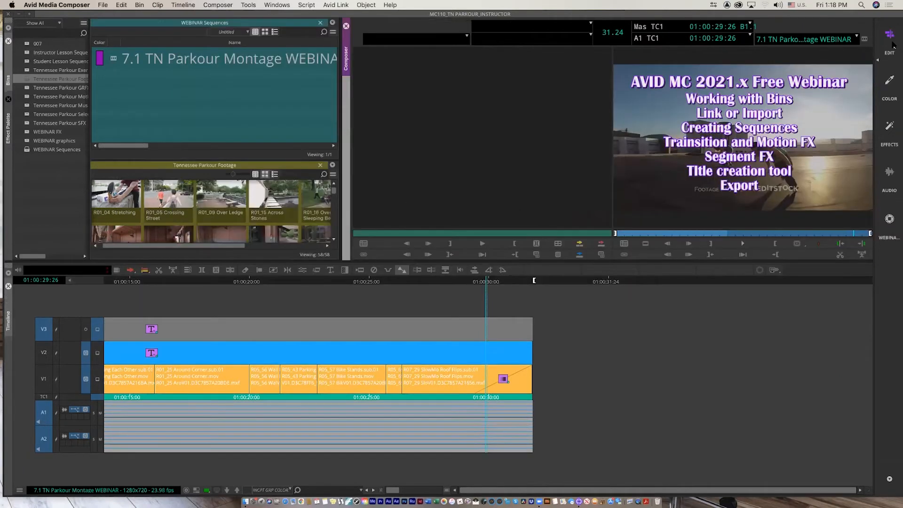
pyautogui.click(888, 91)
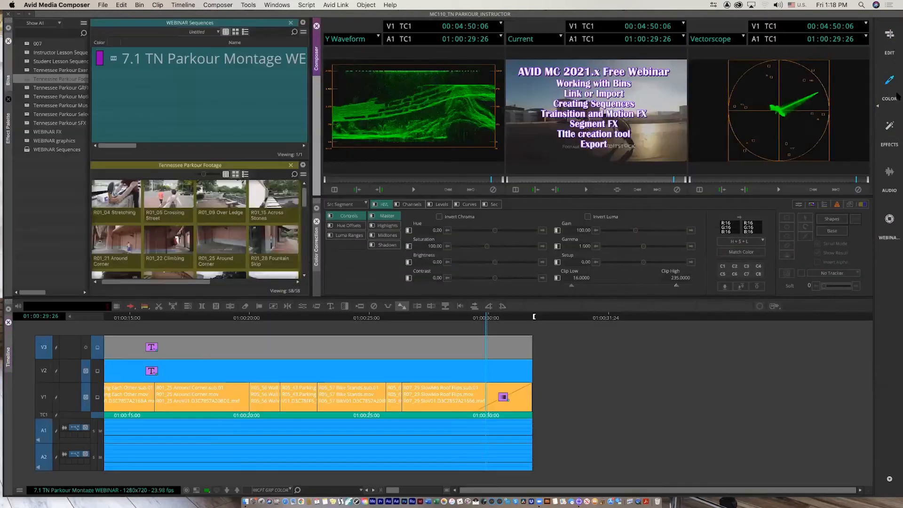
pyautogui.click(888, 134)
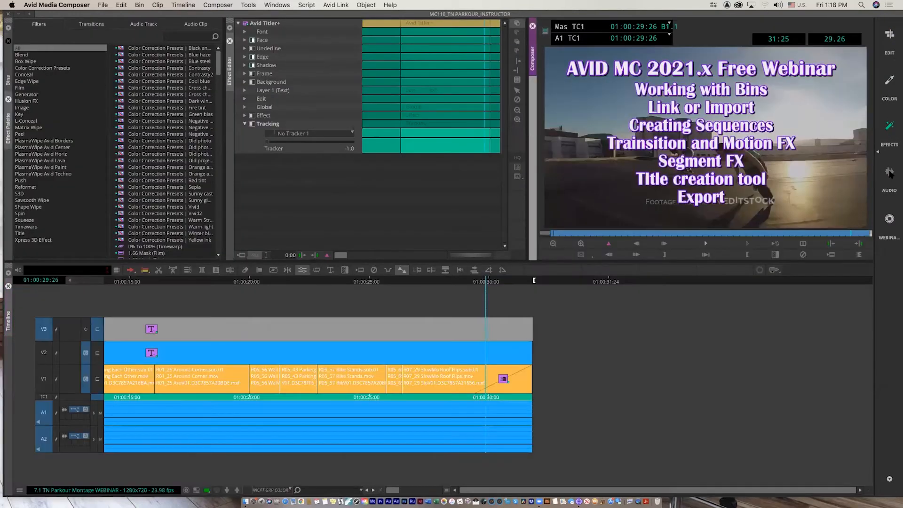
pyautogui.click(889, 172)
pyautogui.click(889, 220)
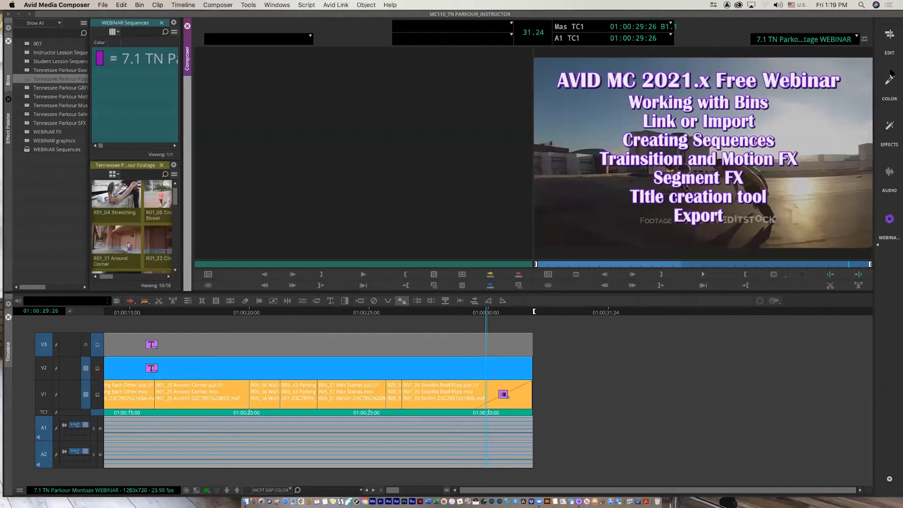
# Clear the montage sequence from the record monitor and empty that monitor's clip menu.
pyautogui.click(849, 39)
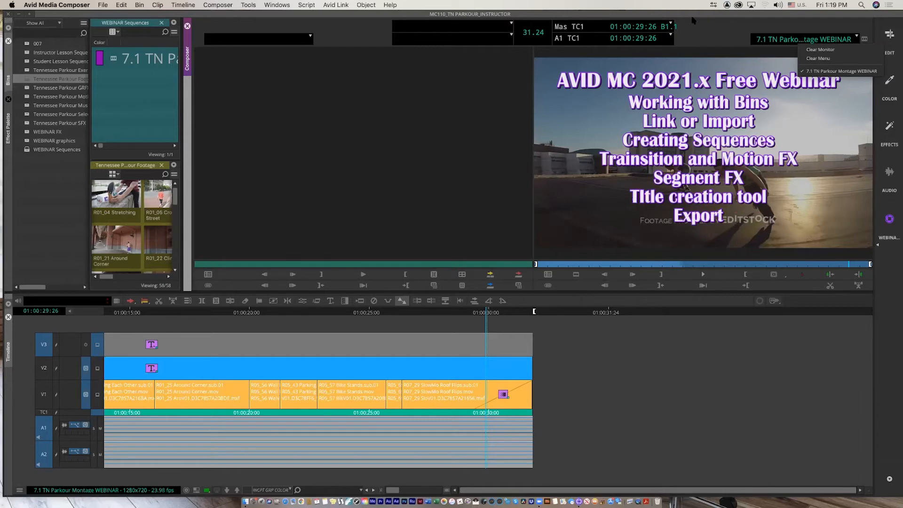
pyautogui.click(842, 49)
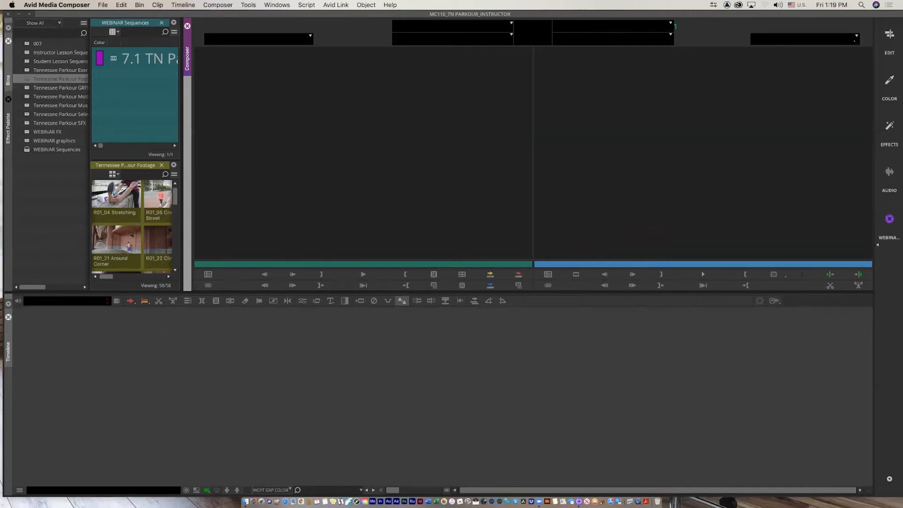
pyautogui.click(855, 40)
pyautogui.click(838, 59)
# Load the clips R01_04 Stretching, R01_05 Crossing Street, R01_21 Around Corner and R01_22 Climbing together into the source monitor.
pyautogui.click(118, 204)
pyautogui.keyDown('shift'); pyautogui.click(155, 246); pyautogui.keyUp('shift')
pyautogui.moveTo(158, 208); pyautogui.dragTo(324, 179)
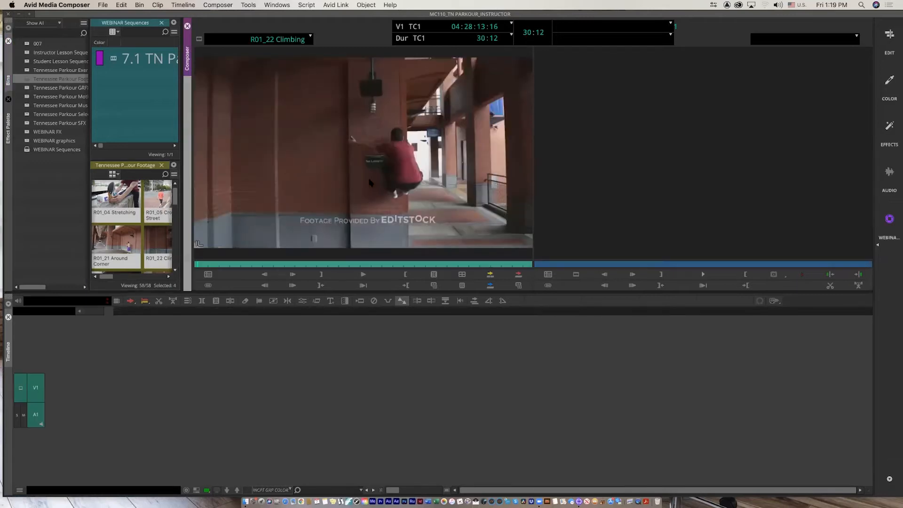
# View R01_05 Crossing Street, R01_21 Around Corner and R01_22 Climbing in turn among the clips loaded in the source monitor.
pyautogui.click(311, 40)
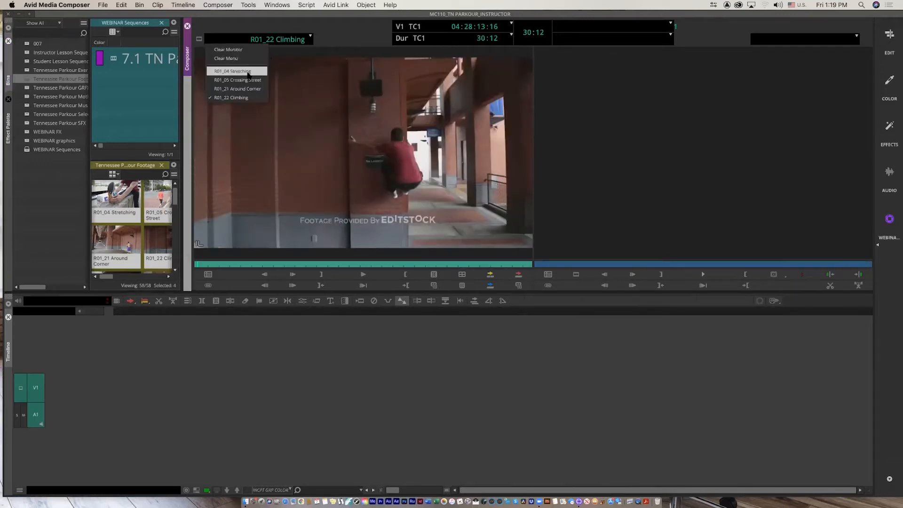
pyautogui.click(238, 80)
pyautogui.click(297, 46)
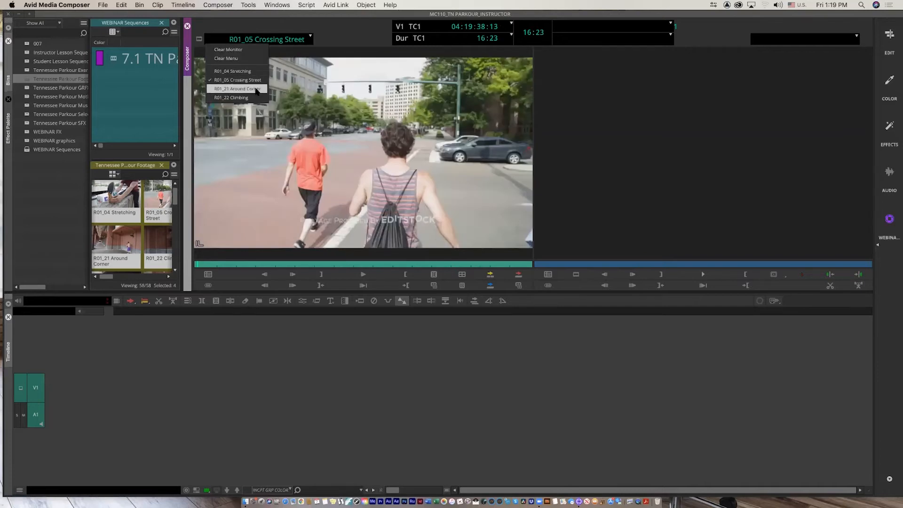
pyautogui.click(238, 89)
pyautogui.click(313, 43)
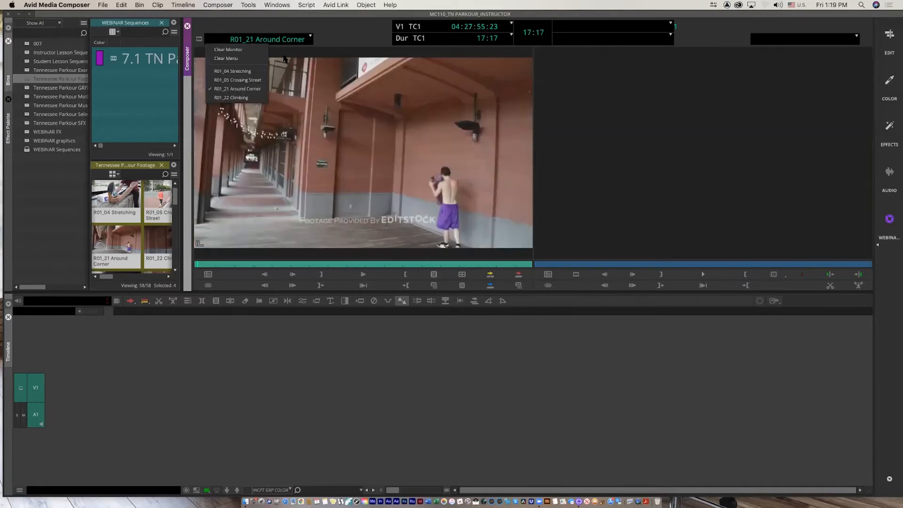
pyautogui.click(255, 100)
pyautogui.click(306, 40)
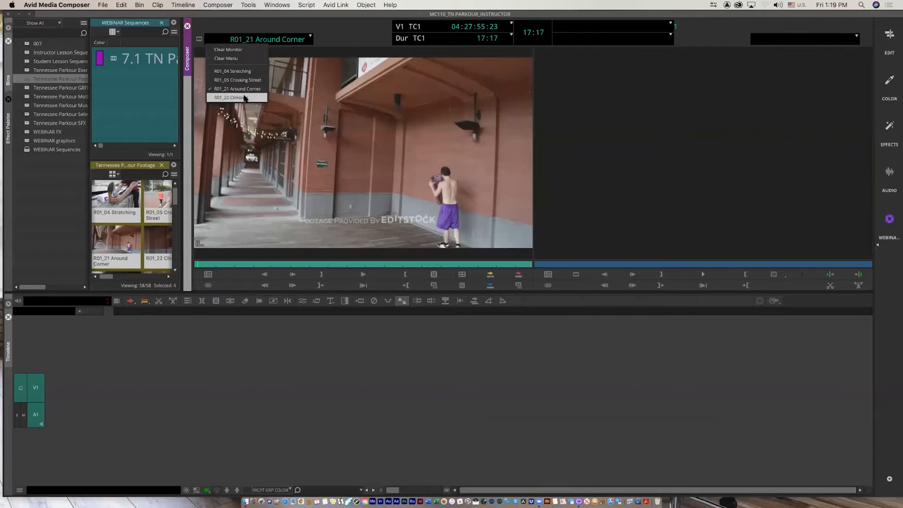
pyautogui.click(245, 98)
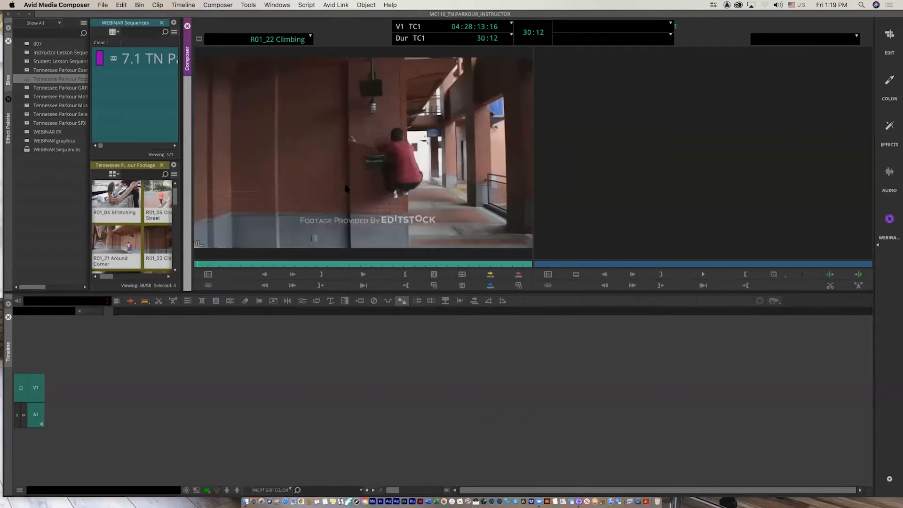
# Clear the source monitor, empty its list of loaded clips and check that list.
pyautogui.click(311, 40)
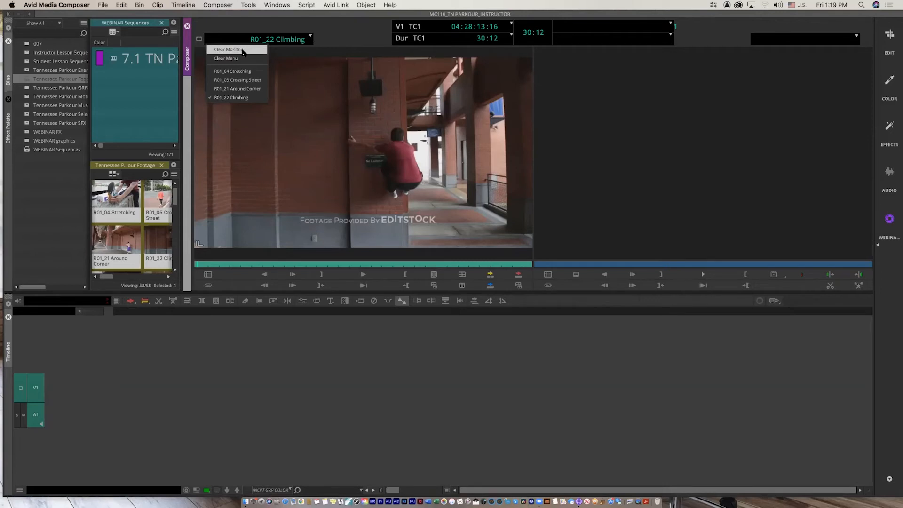
pyautogui.click(244, 51)
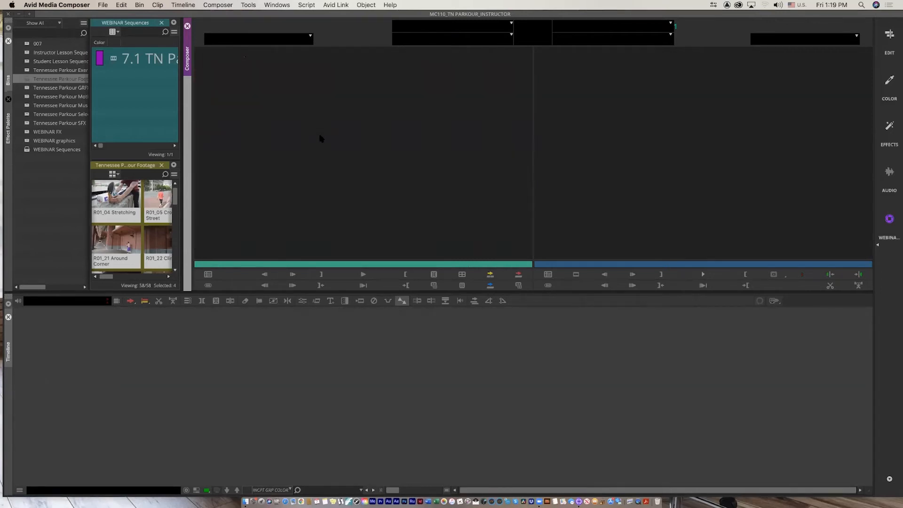
pyautogui.click(311, 37)
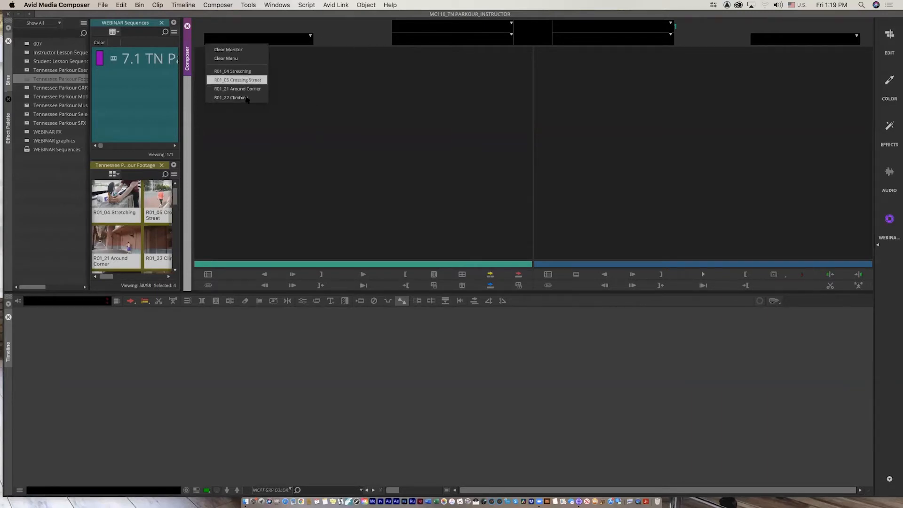
pyautogui.click(234, 59)
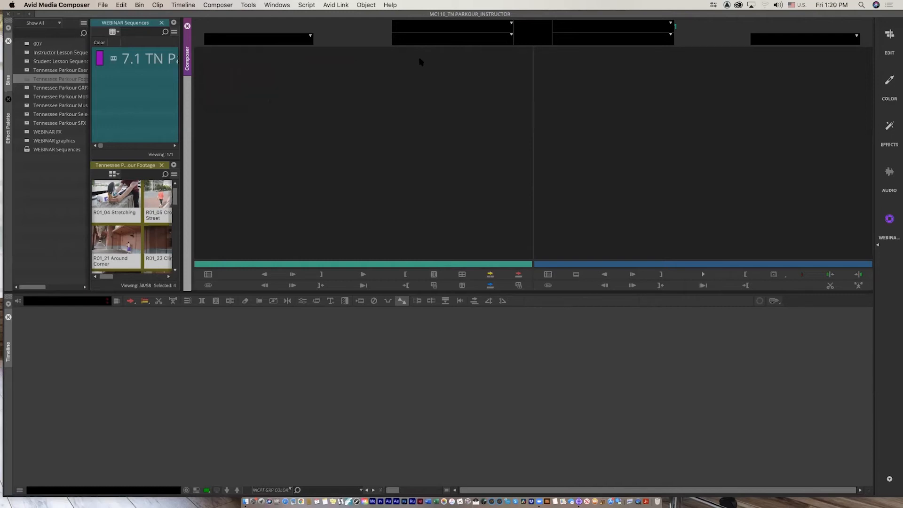
pyautogui.click(310, 35)
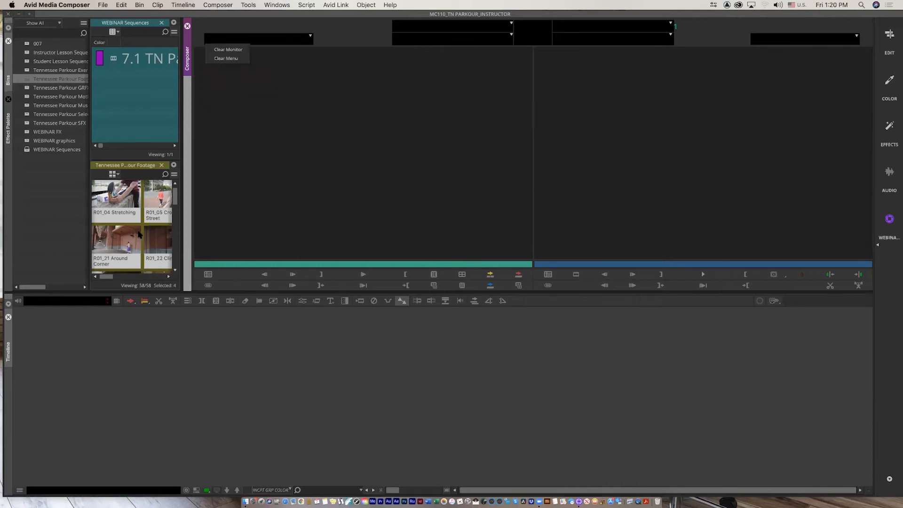
# Widen the bin area, select all clips in the Tennessee Parkour Footage bin and load them into the source monitor.
pyautogui.click(140, 235)
pyautogui.moveTo(203, 215); pyautogui.dragTo(322, 285)
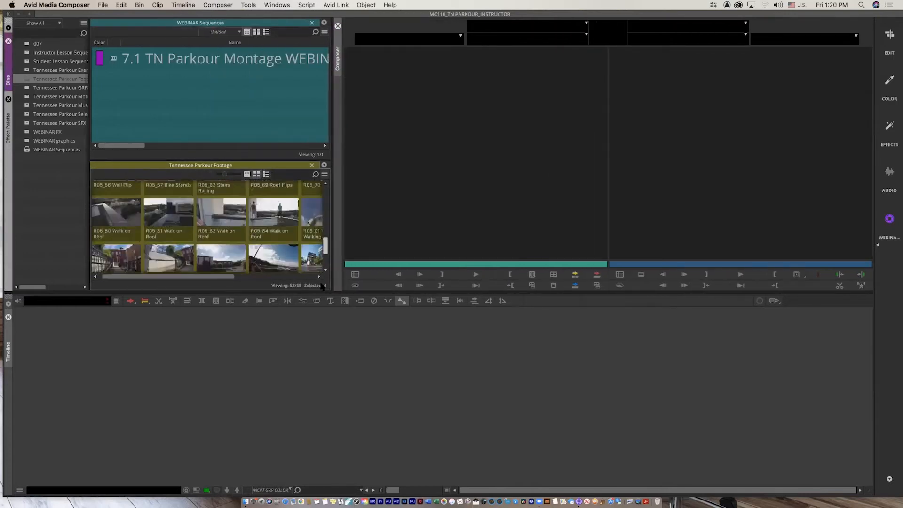
pyautogui.press('super+a')
pyautogui.moveTo(173, 188); pyautogui.dragTo(442, 146)
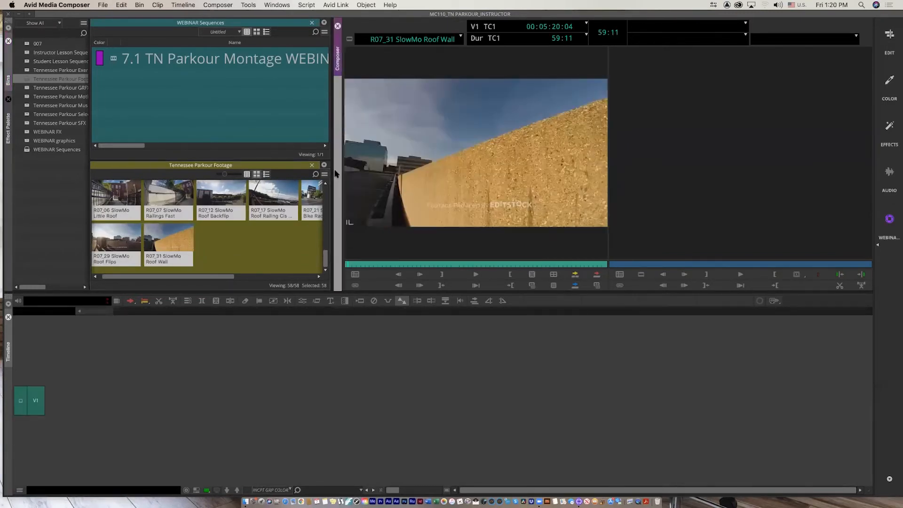
# Narrow the bin area to enlarge the Composer and examine the source monitor's list of loaded clips.
pyautogui.moveTo(336, 173); pyautogui.dragTo(184, 173)
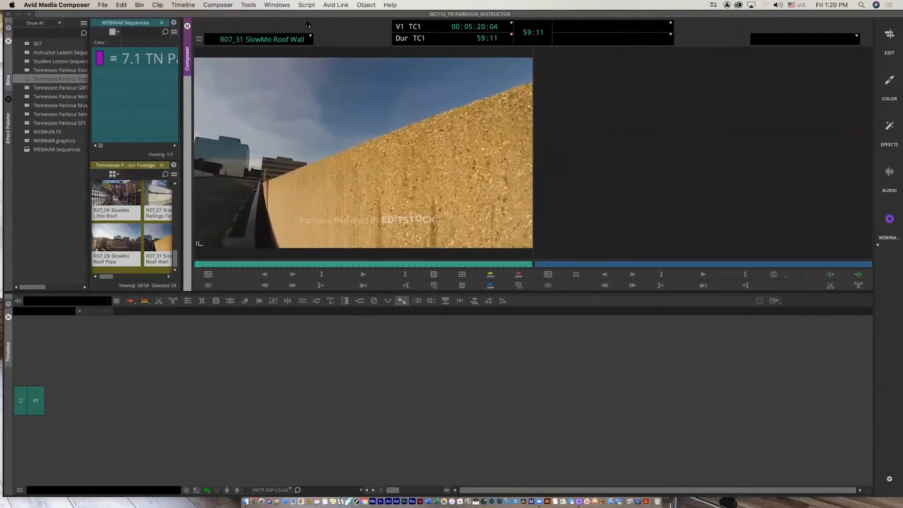
pyautogui.click(262, 39)
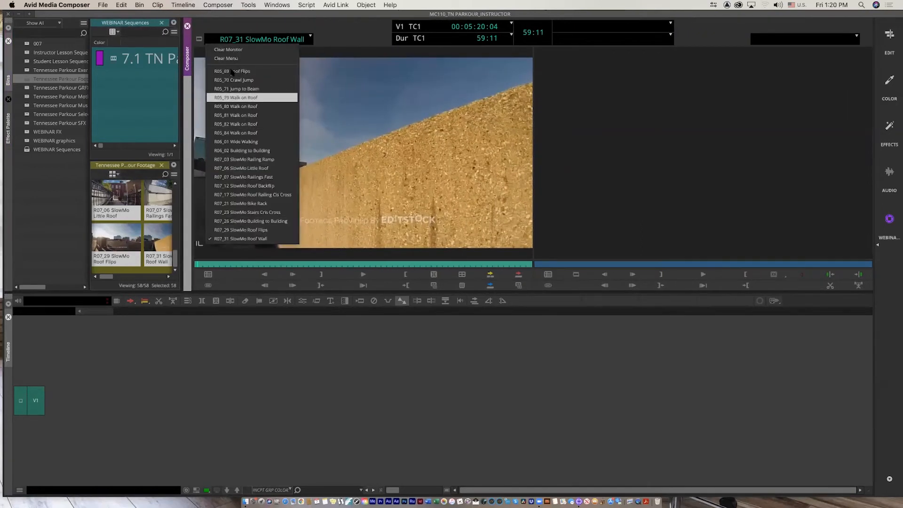
pyautogui.click(399, 171)
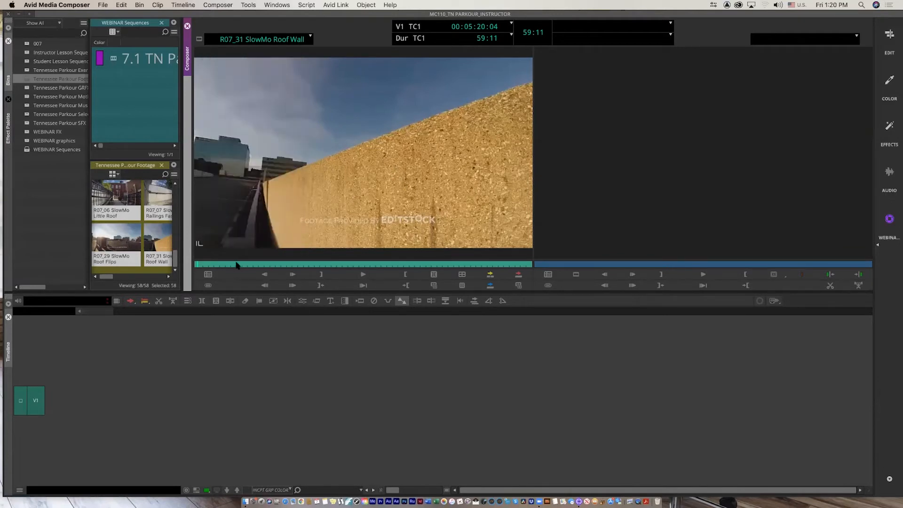
pyautogui.moveTo(235, 264); pyautogui.dragTo(194, 242)
# Widen the bin area past half the window, close the WEBINAR Sequences bin and deselect the Tennessee Parkour Footage clips.
pyautogui.moveTo(180, 206); pyautogui.dragTo(483, 205)
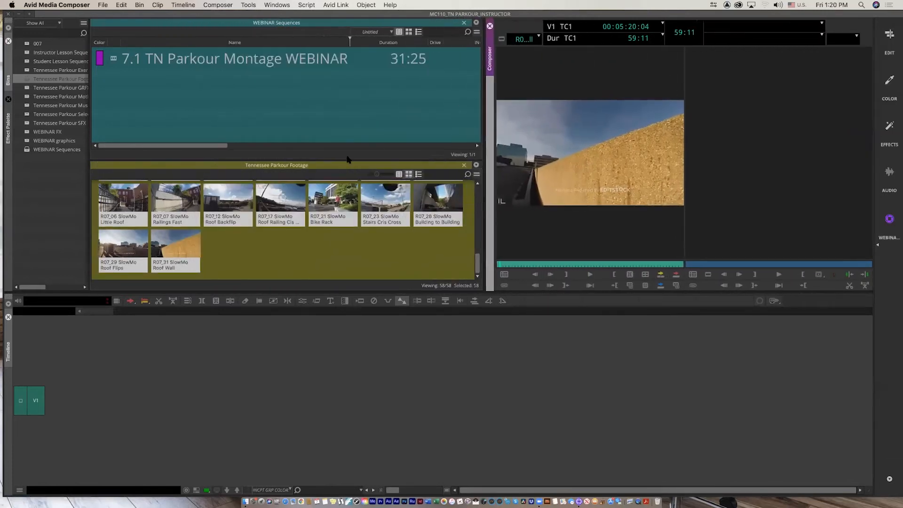
pyautogui.click(463, 22)
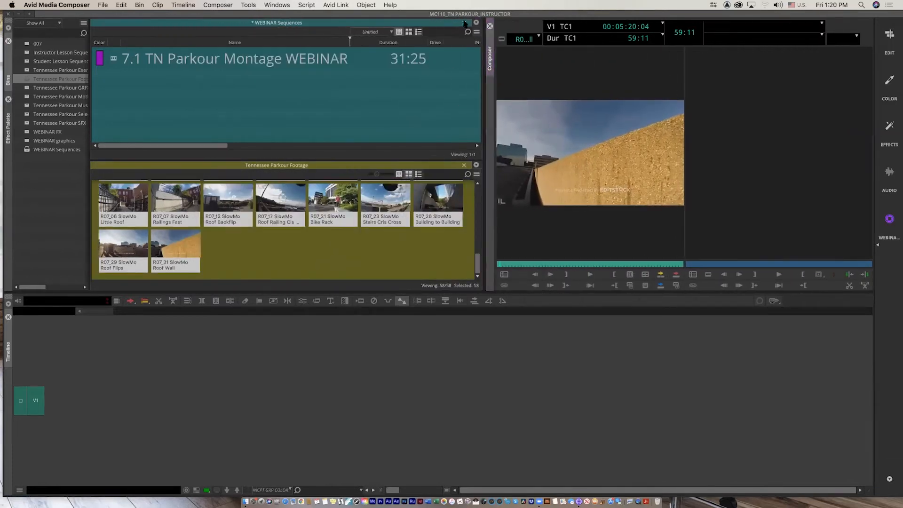
pyautogui.scroll(5, 471, 178)
pyautogui.click(467, 149)
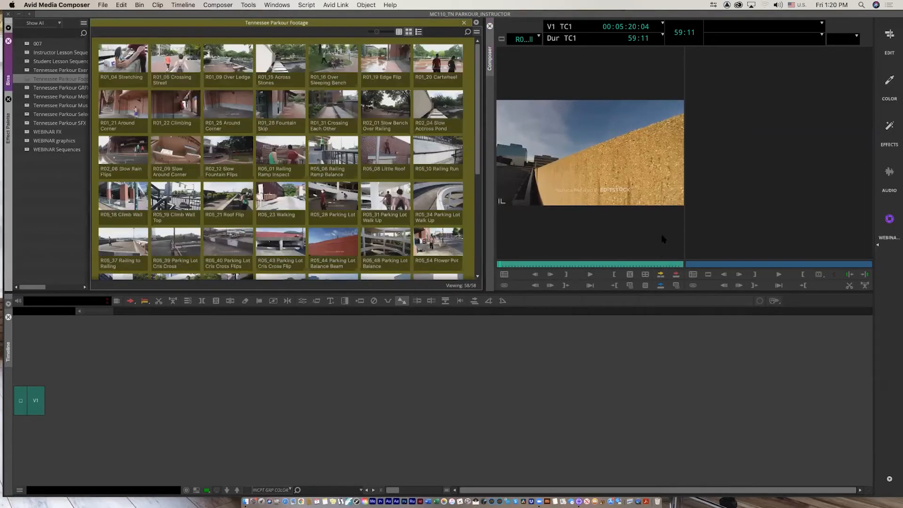
# Clear the R07_31 SlowMo Roof Wall clip from the source monitor and empty its clip list.
pyautogui.click(524, 39)
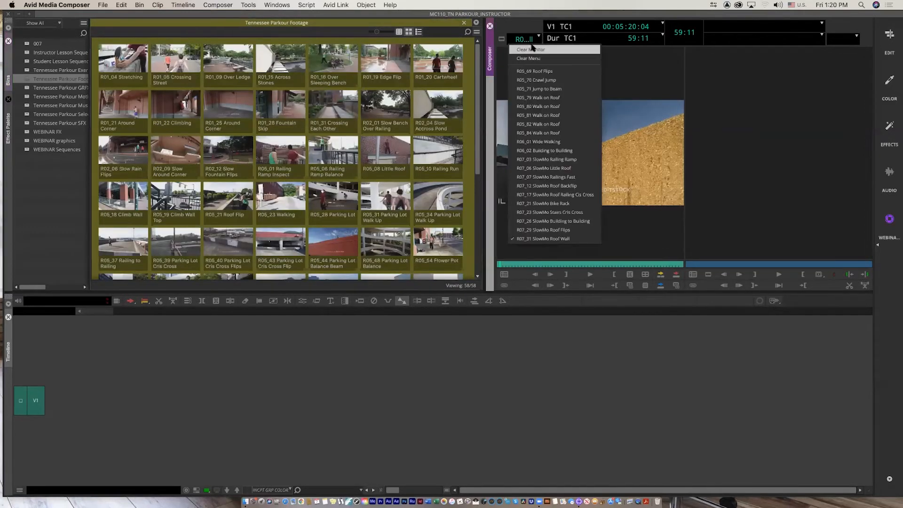
pyautogui.click(533, 50)
pyautogui.click(533, 58)
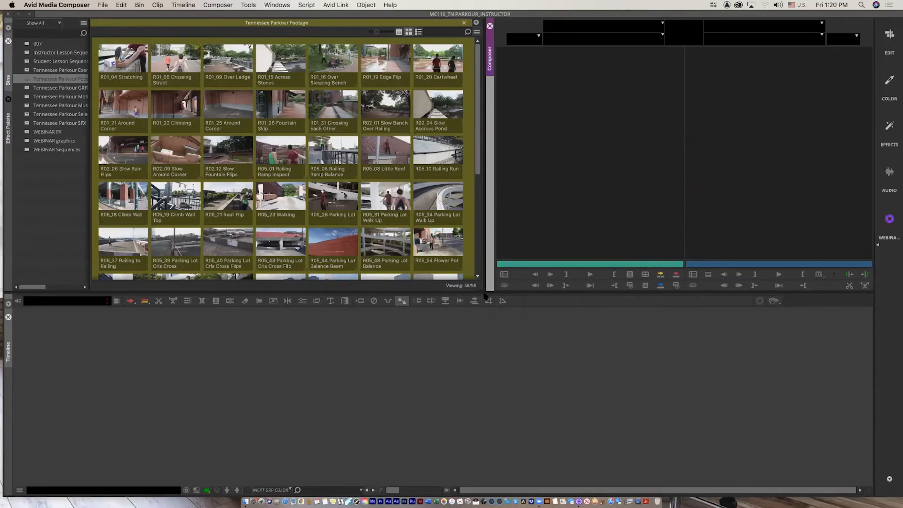
# Enlarge the Tennessee Parkour Footage bin by widening the bin area and shortening the timeline.
pyautogui.moveTo(483, 277); pyautogui.dragTo(549, 277)
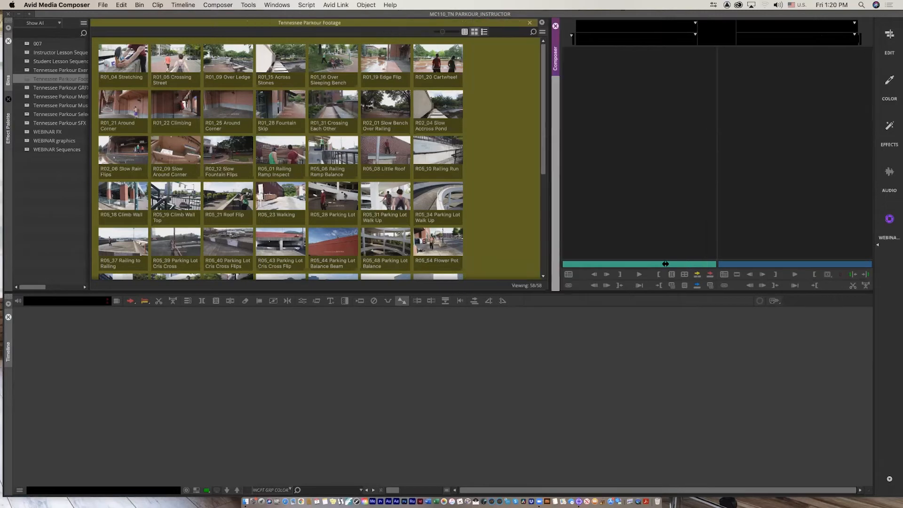
pyautogui.moveTo(529, 356); pyautogui.dragTo(529, 361)
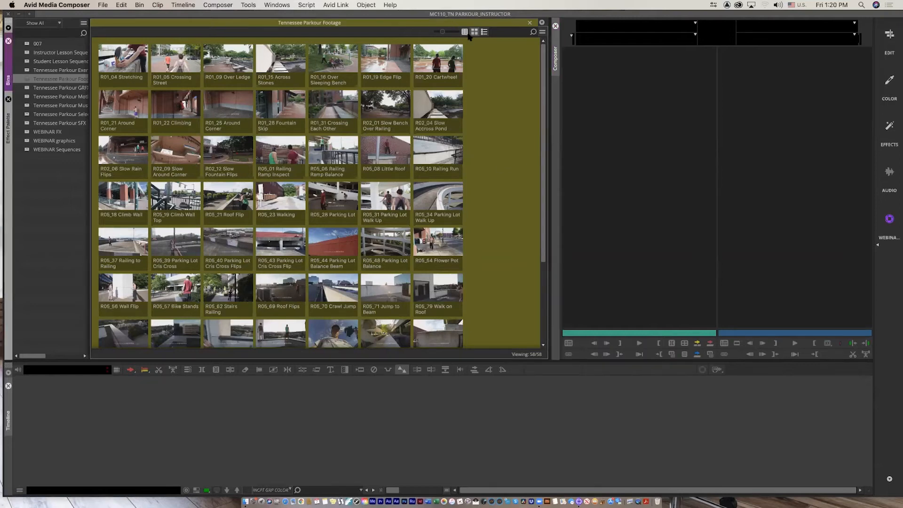
# Show the Tennessee Parkour Footage bin in Text view and examine its Name, Start and Duration columns.
pyautogui.click(484, 32)
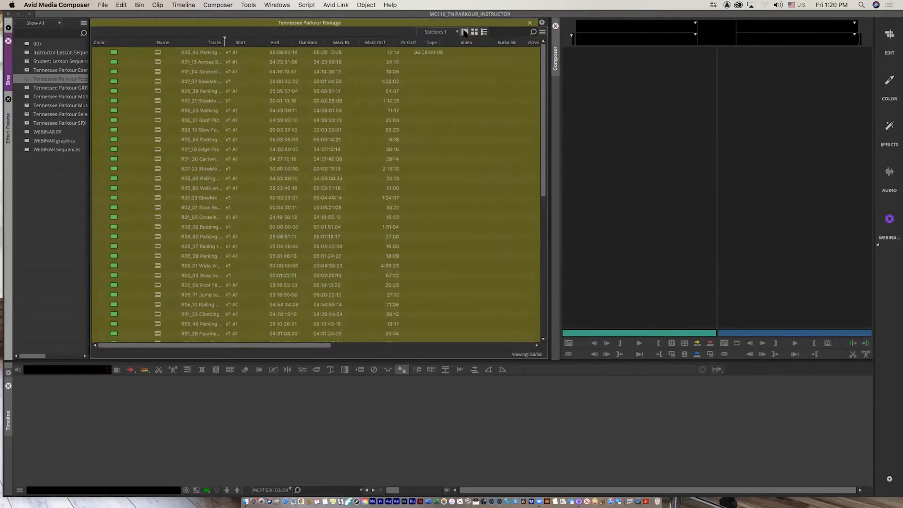
pyautogui.click(140, 44)
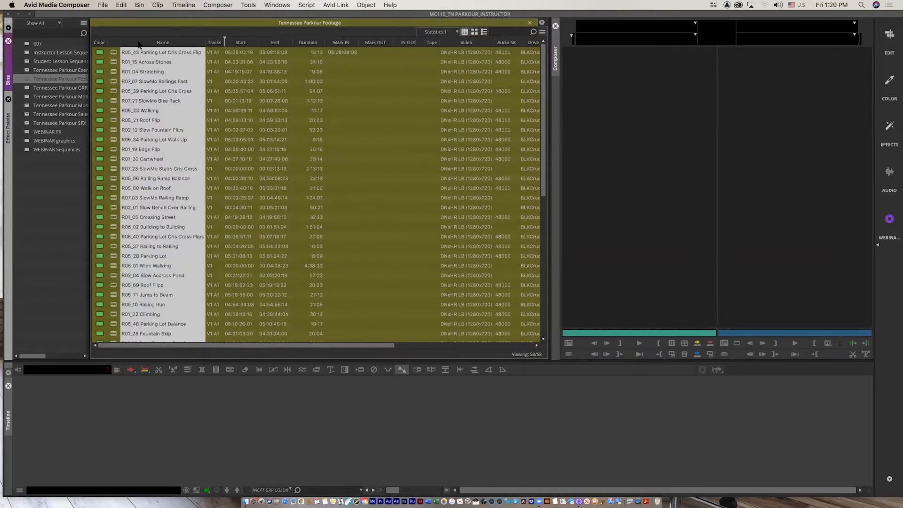
pyautogui.click(241, 43)
pyautogui.click(315, 52)
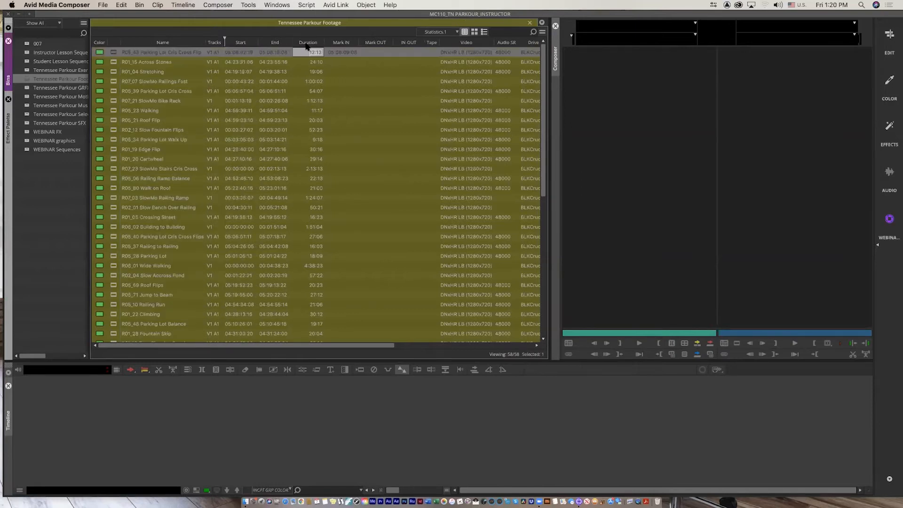
pyautogui.click(160, 42)
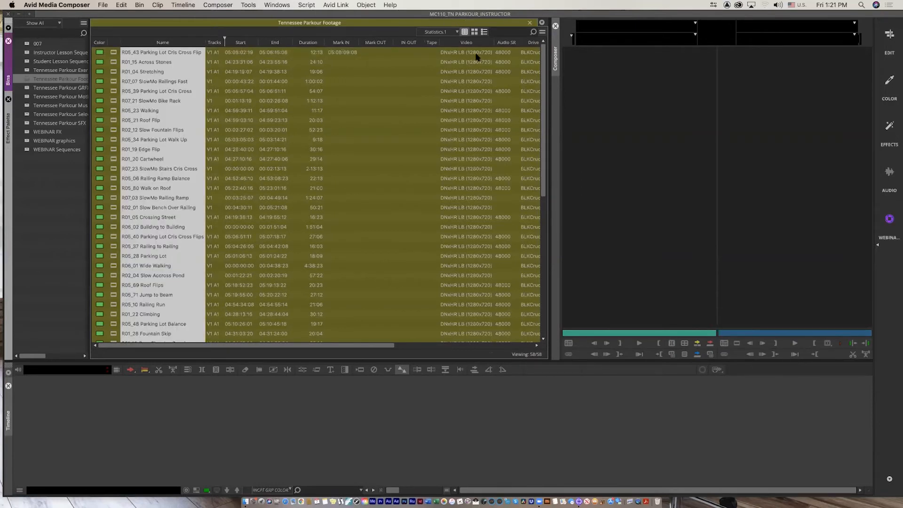
# Return the bin to Frame view and move the third through sixth rows of clips into the empty space beside the grid.
pyautogui.click(474, 32)
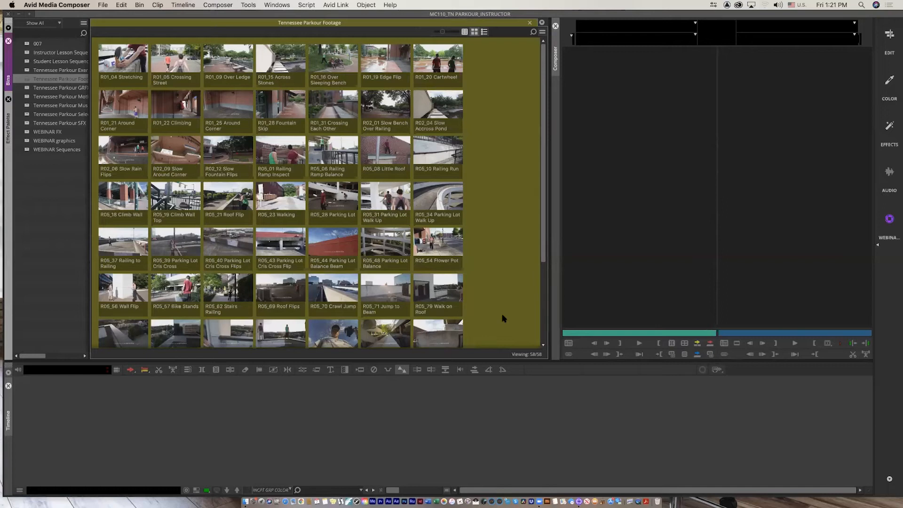
pyautogui.moveTo(499, 314); pyautogui.dragTo(498, 228)
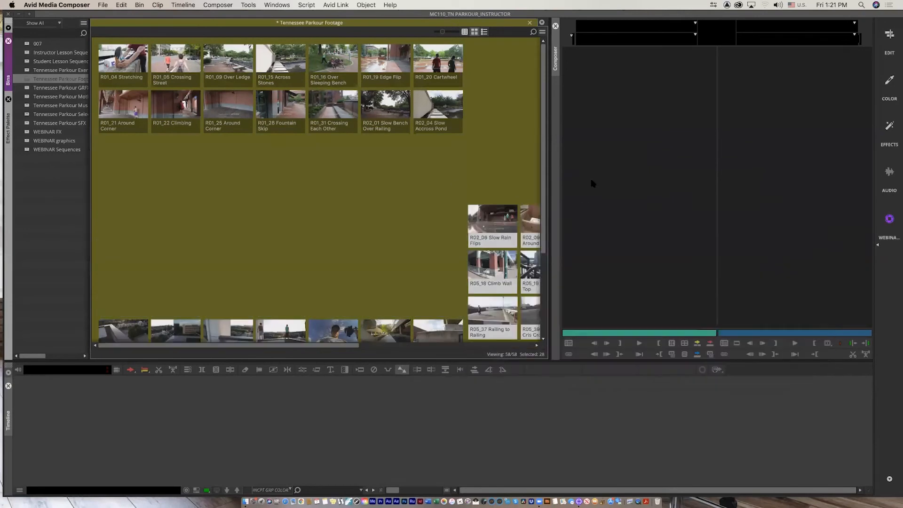
# Arrange R01_04 Stretching, R01_05, R01_09, R01_28, R01_31 and R02_01 as an overlapping diagonal cascade in the bin's empty space.
pyautogui.moveTo(117, 64); pyautogui.dragTo(166, 184)
pyautogui.moveTo(229, 68); pyautogui.dragTo(194, 192)
pyautogui.moveTo(283, 107); pyautogui.dragTo(208, 205)
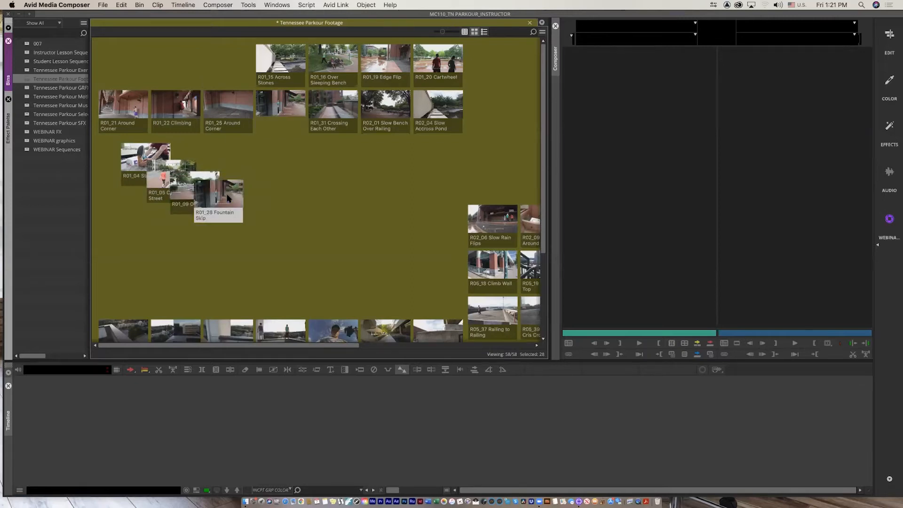
pyautogui.moveTo(332, 117); pyautogui.dragTo(242, 220)
pyautogui.moveTo(386, 123); pyautogui.dragTo(271, 243)
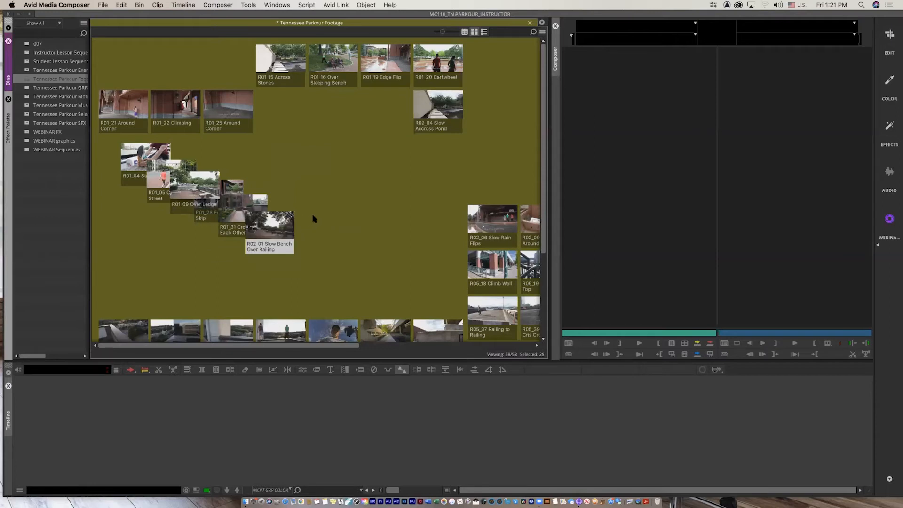
# Move the R01_15, R01_21, R01_22 and R01_25 clips slightly upward in the bin, and select the six cascaded clips.
pyautogui.moveTo(256, 146); pyautogui.dragTo(118, 74)
pyautogui.moveTo(275, 127); pyautogui.dragTo(145, 73)
pyautogui.moveTo(126, 108); pyautogui.dragTo(131, 77)
pyautogui.click(383, 183)
pyautogui.moveTo(111, 135); pyautogui.dragTo(327, 274)
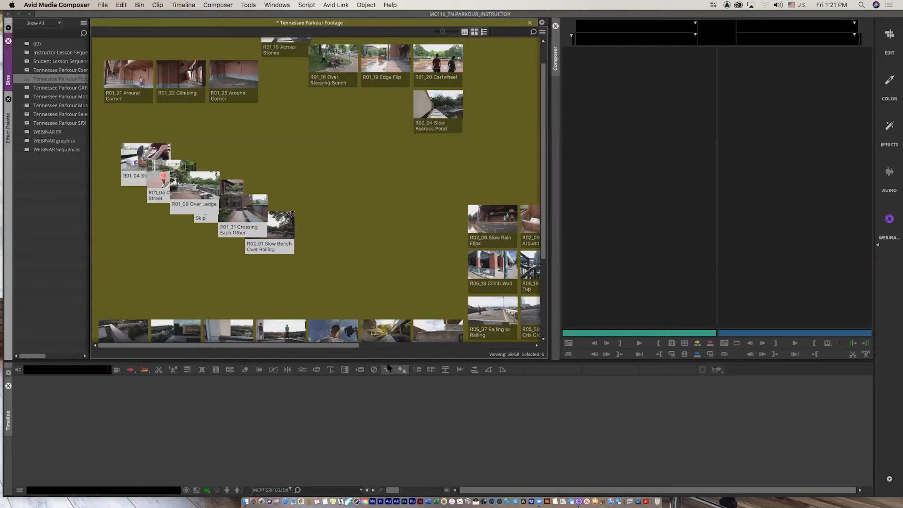
# Open the Default keyboard layout from the user settings, examine what the Home and End keys are assigned to, and close both windows.
pyautogui.press('shift+super+=')
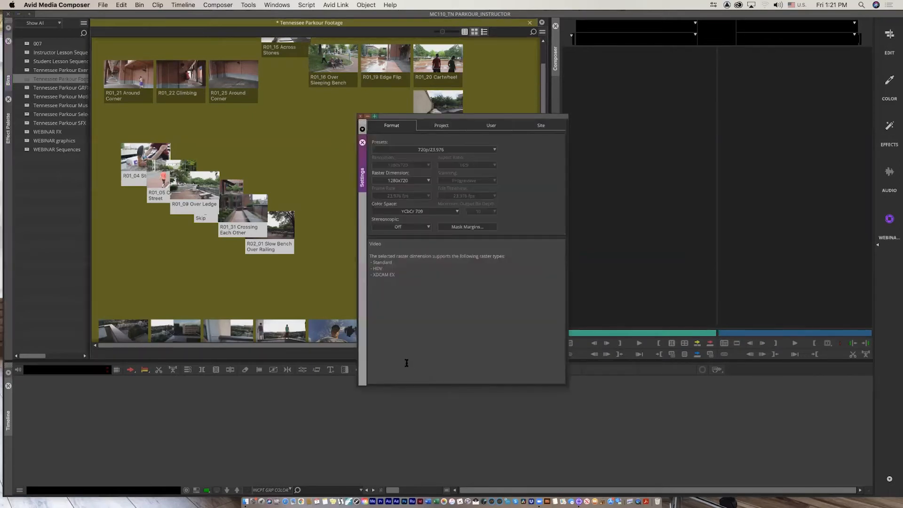
pyautogui.click(491, 125)
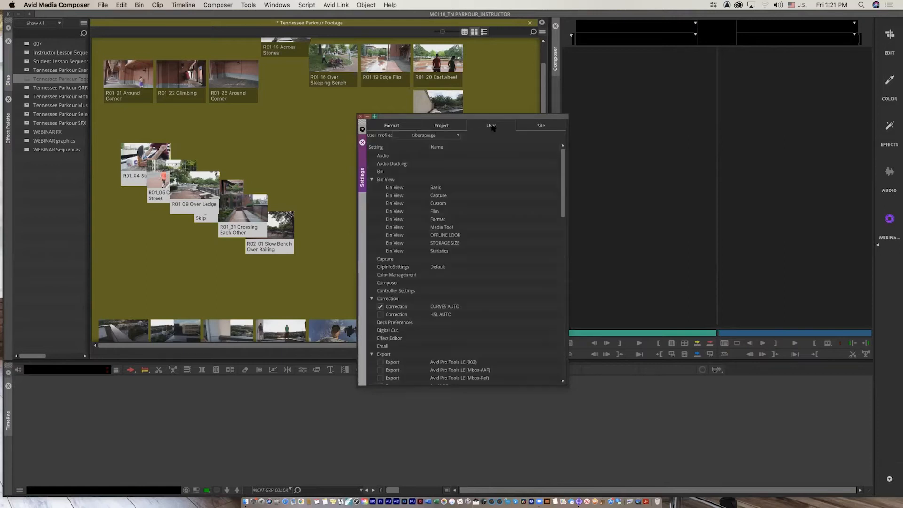
pyautogui.click(371, 179)
pyautogui.click(372, 282)
pyautogui.doubleClick(414, 377)
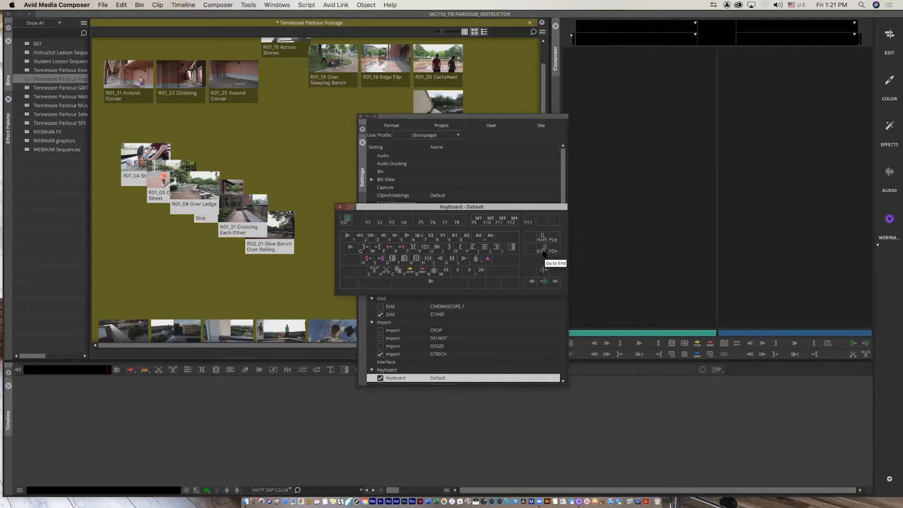
pyautogui.click(340, 206)
pyautogui.click(360, 117)
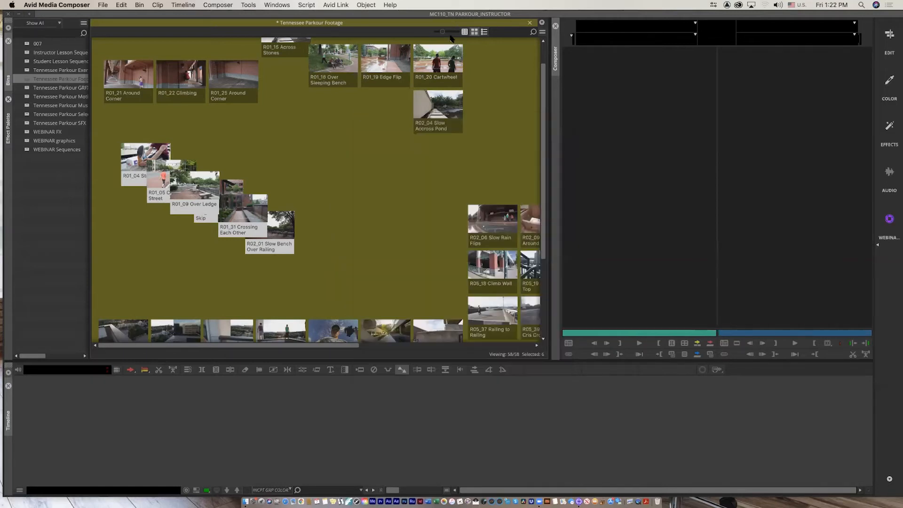
# Select the six cascaded clips and switch their thumbnails between last and first frames, ending on the first frames.
pyautogui.moveTo(322, 274); pyautogui.dragTo(114, 135)
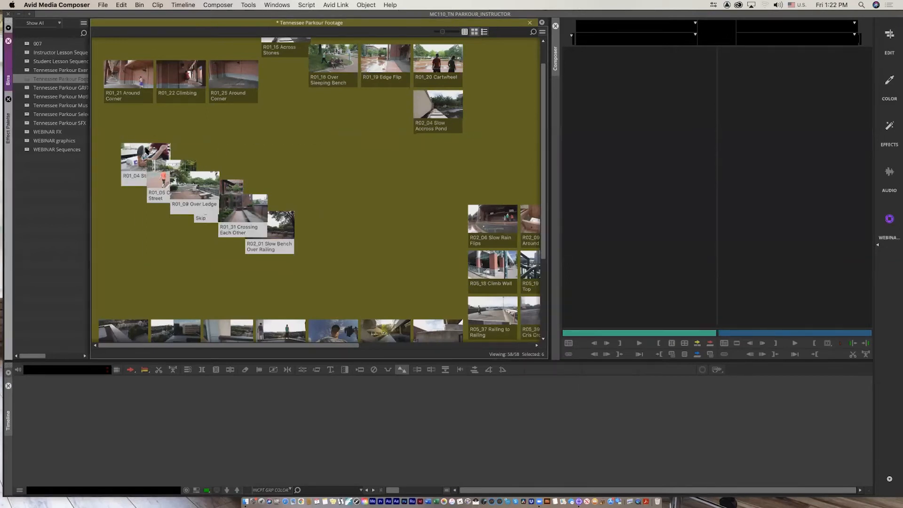
pyautogui.press('End')
pyautogui.press('Home')
pyautogui.press('End')
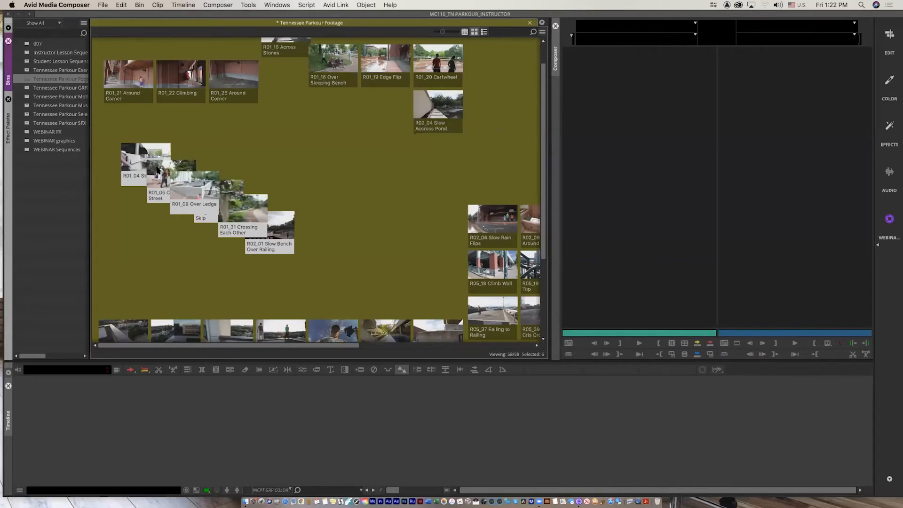
pyautogui.press('Home')
pyautogui.press('End')
pyautogui.press('Home')
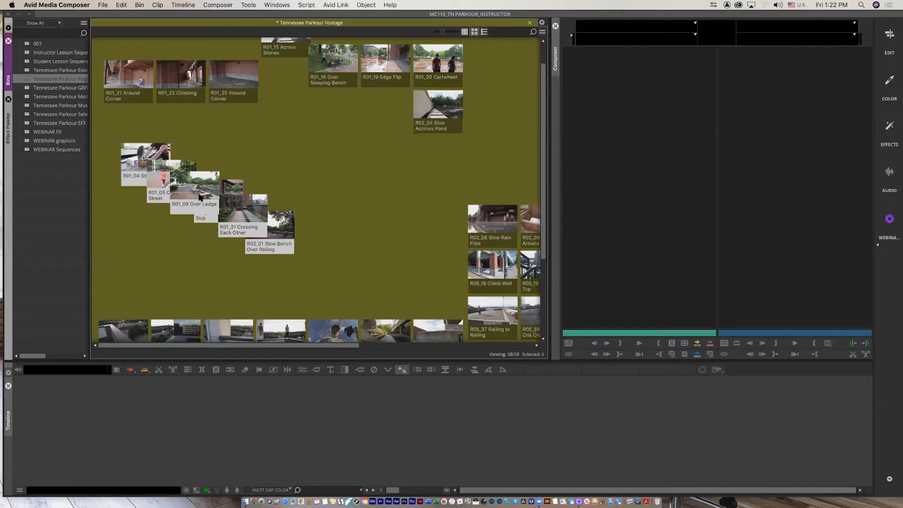
# Build a new sequence in the timeline from the six selected clips and scrub back to its start.
pyautogui.moveTo(135, 161); pyautogui.dragTo(107, 408)
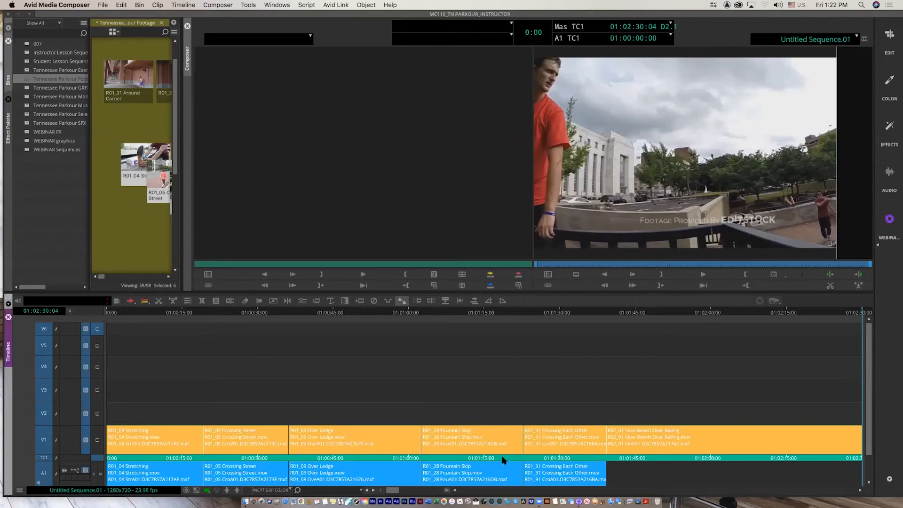
pyautogui.click(550, 266)
pyautogui.moveTo(548, 265); pyautogui.dragTo(260, 270)
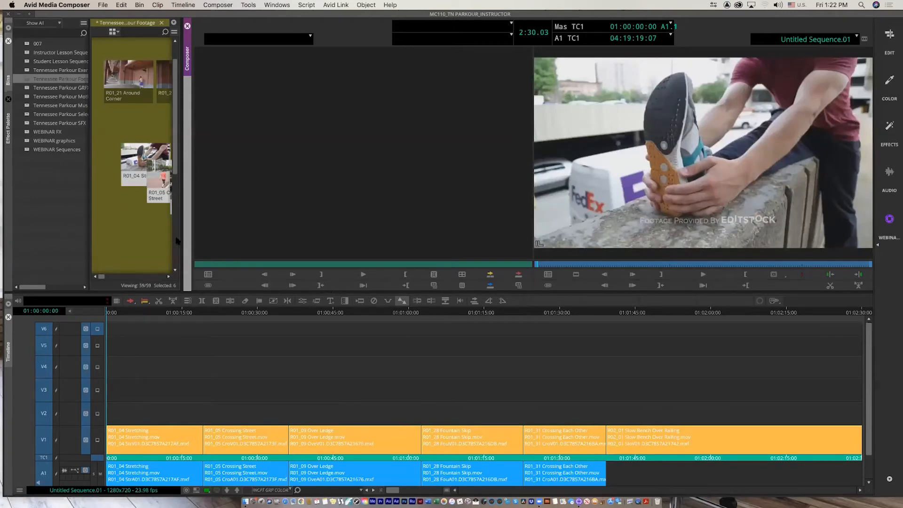
# Widen the bin area to about a third of the window and clear Untitled Sequence.01 from the record monitor.
pyautogui.moveTo(182, 228); pyautogui.dragTo(364, 216)
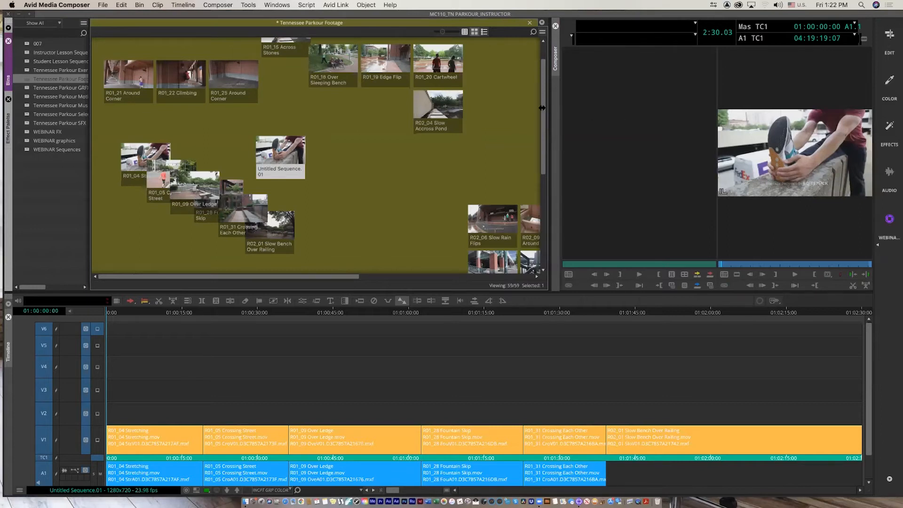
pyautogui.moveTo(542, 107); pyautogui.dragTo(368, 108)
pyautogui.click(835, 39)
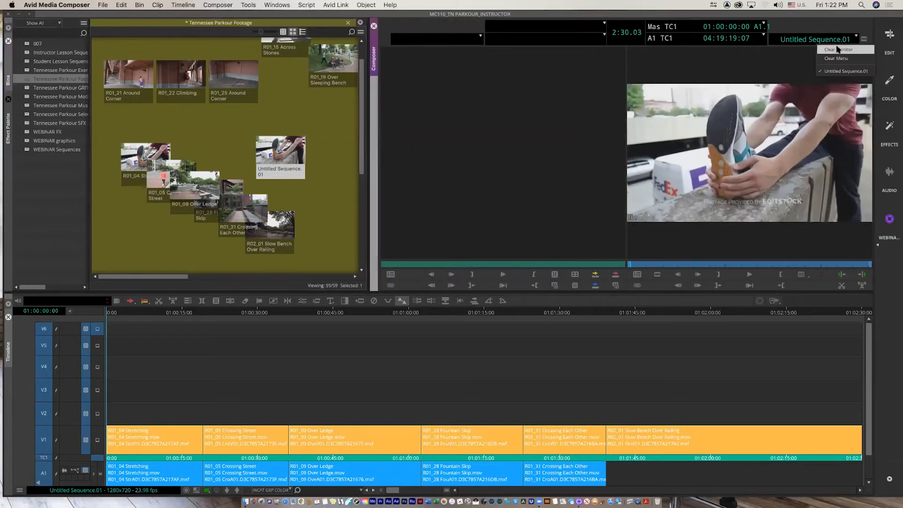
pyautogui.click(838, 49)
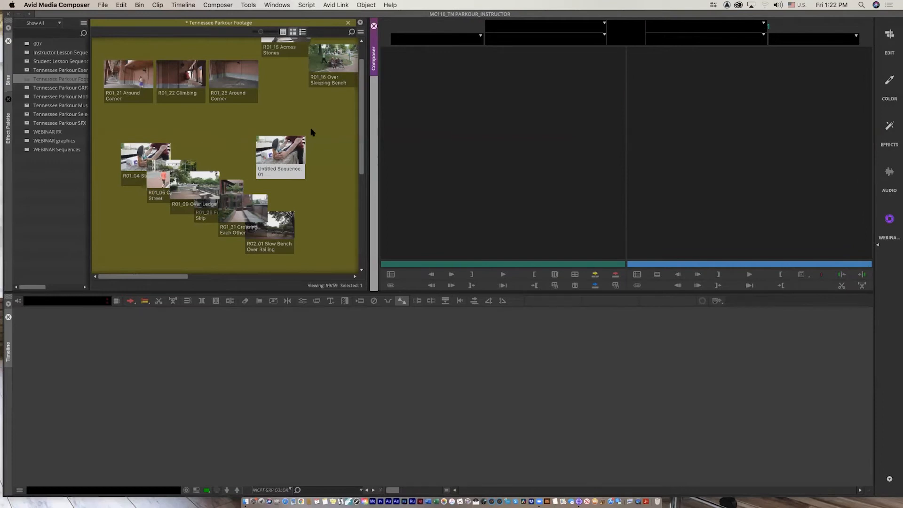
# Delete Untitled Sequence.01 from the Tennessee Parkour Footage bin.
pyautogui.click(320, 122)
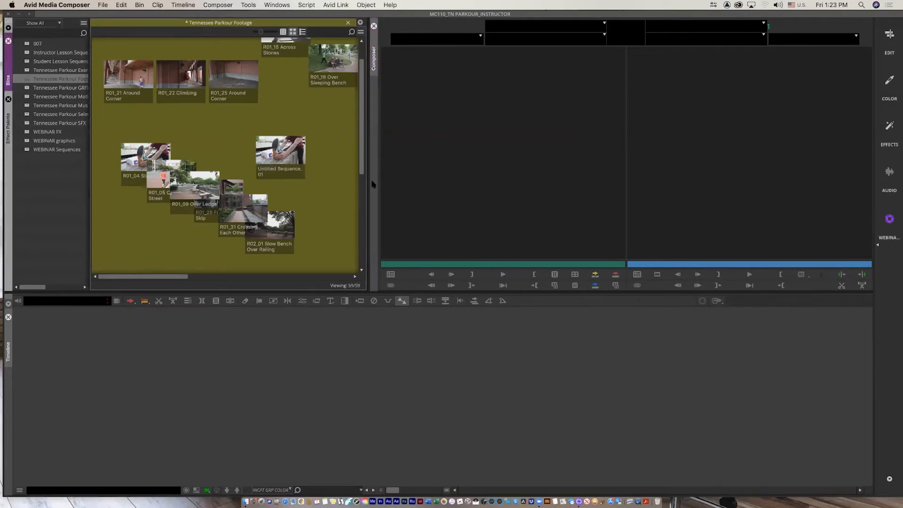
pyautogui.click(286, 157)
pyautogui.press('Delete')
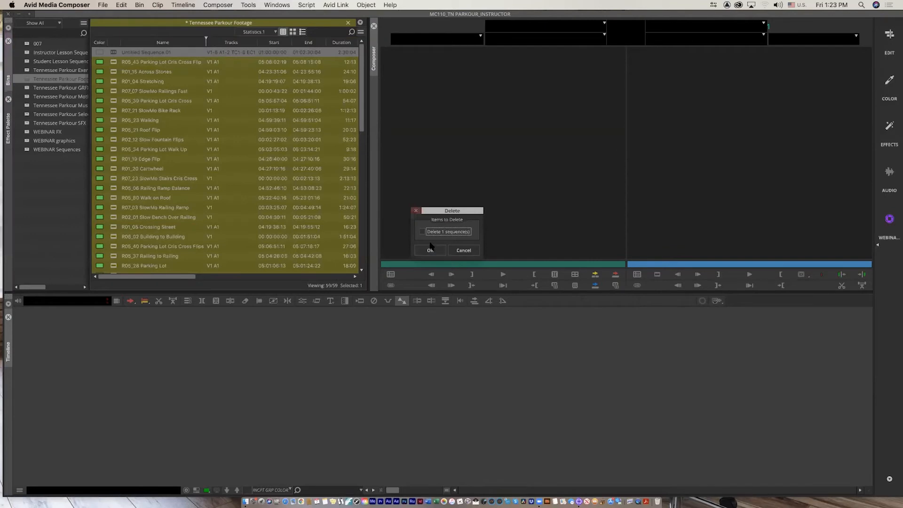
pyautogui.click(422, 232)
pyautogui.click(431, 250)
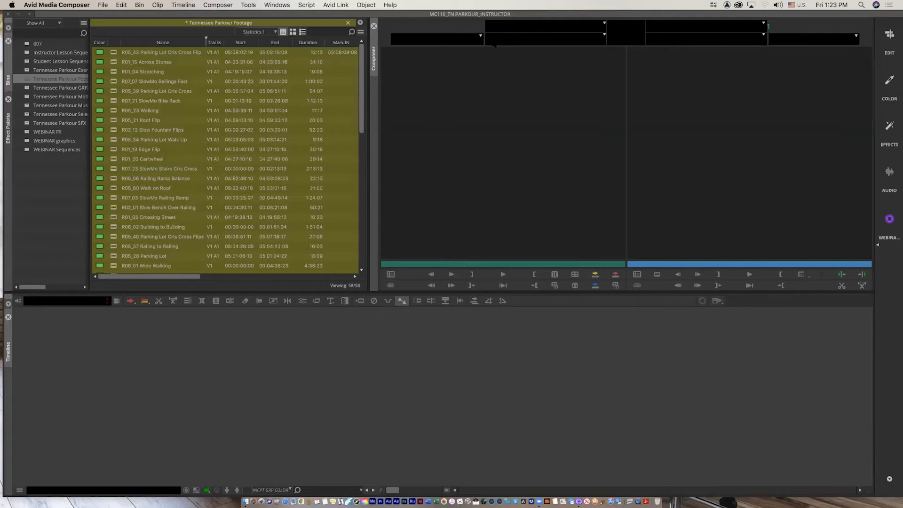
# Return the bin to Frame view and rearrange all its clips into a grid with Fill Sorted.
pyautogui.scroll(-10, 344, 245)
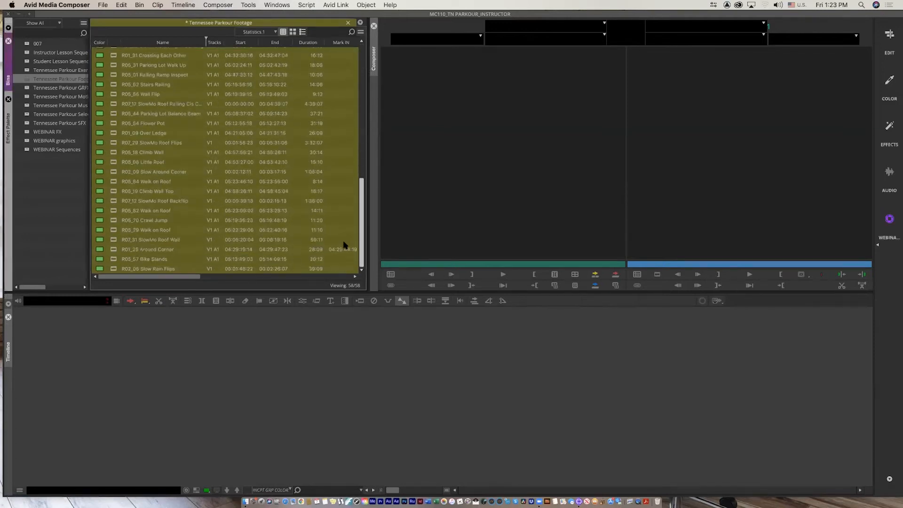
pyautogui.scroll(10, 348, 216)
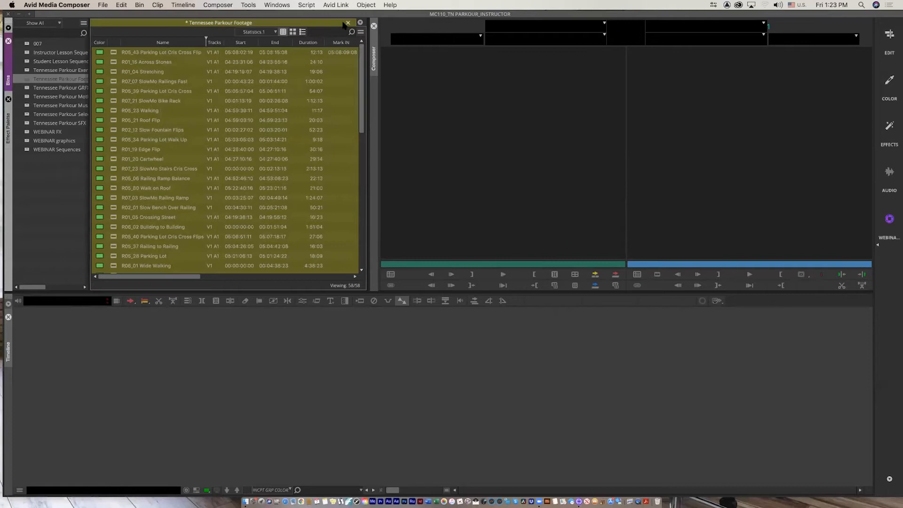
pyautogui.click(292, 31)
pyautogui.moveTo(142, 162); pyautogui.dragTo(145, 114)
pyautogui.moveTo(162, 163); pyautogui.dragTo(185, 133)
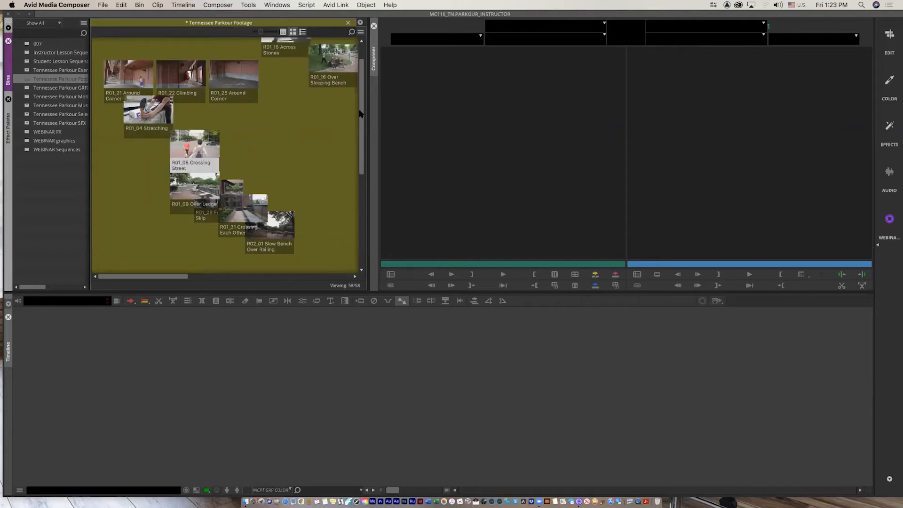
pyautogui.rightClick(297, 124)
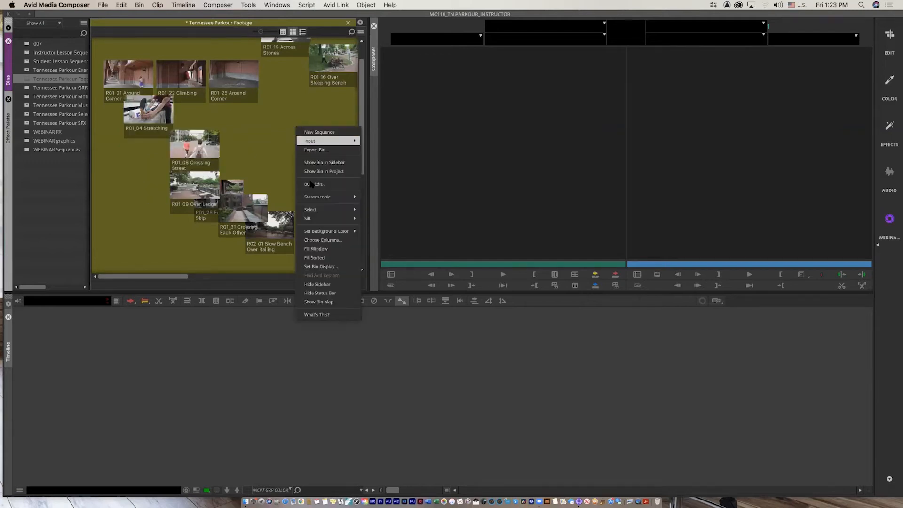
pyautogui.click(325, 258)
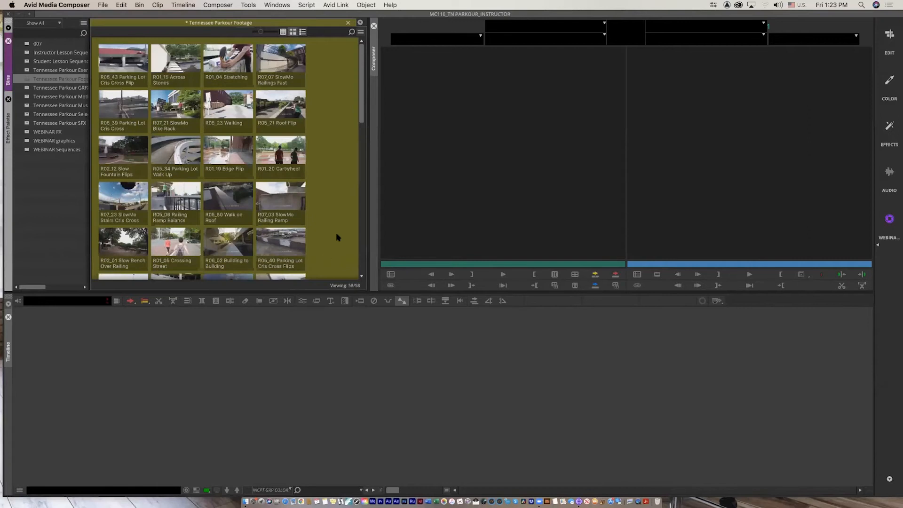
# Build a new sequence in the timeline from all clips in the bin and scrub back to its start.
pyautogui.press('super+a')
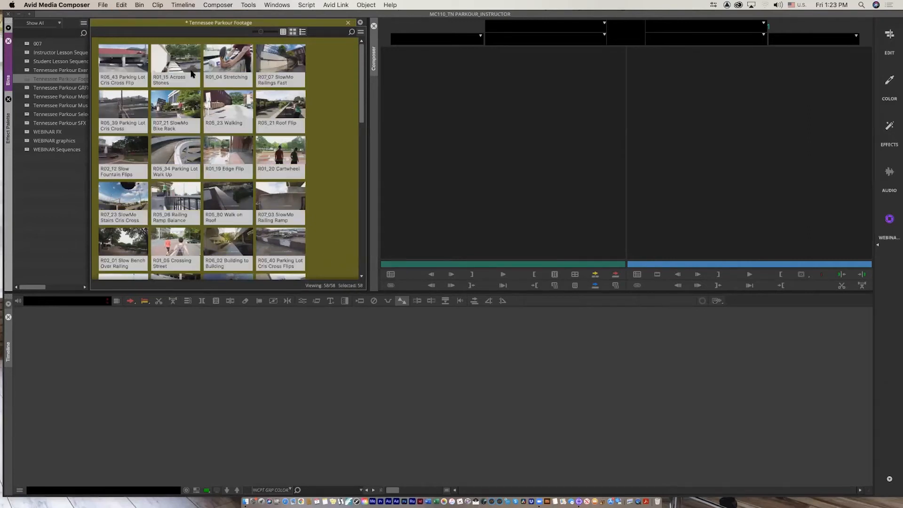
pyautogui.moveTo(126, 64); pyautogui.dragTo(172, 370)
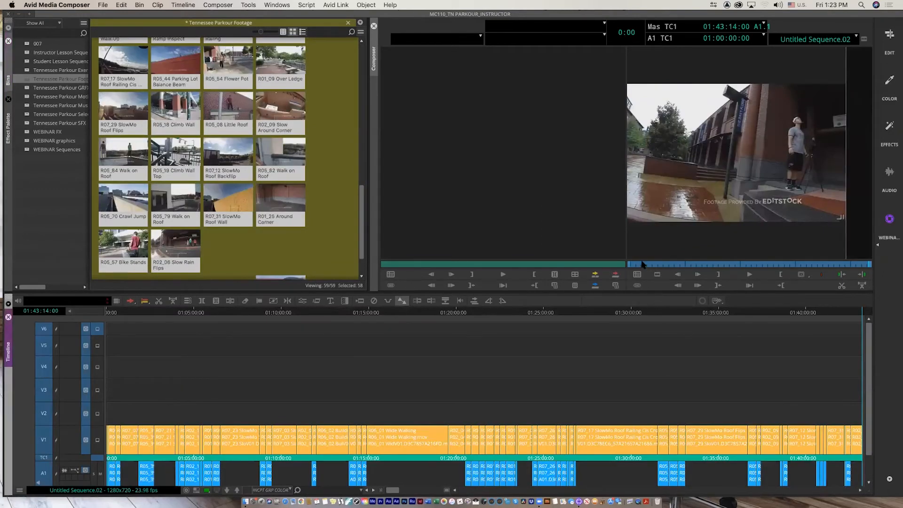
pyautogui.moveTo(643, 265); pyautogui.dragTo(887, 266)
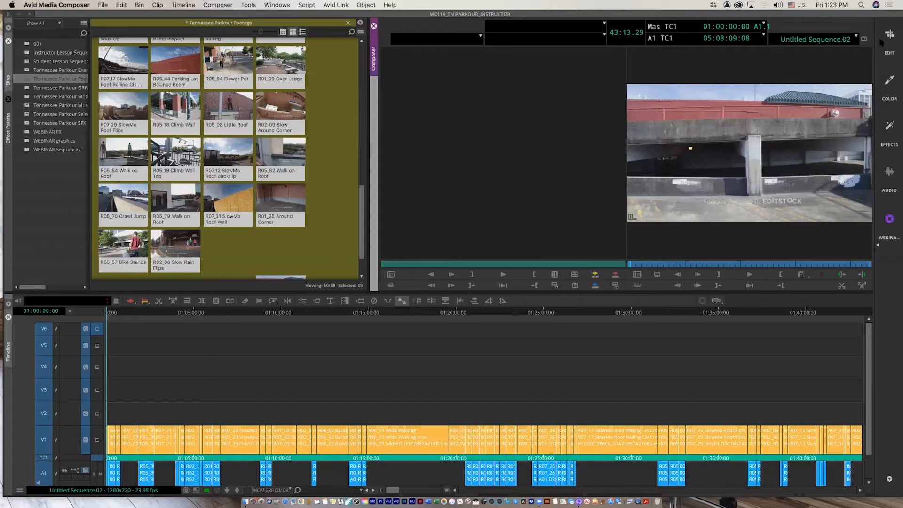
# Clear Untitled Sequence.02 from the record monitor and empty the monitor's sequence list.
pyautogui.click(828, 40)
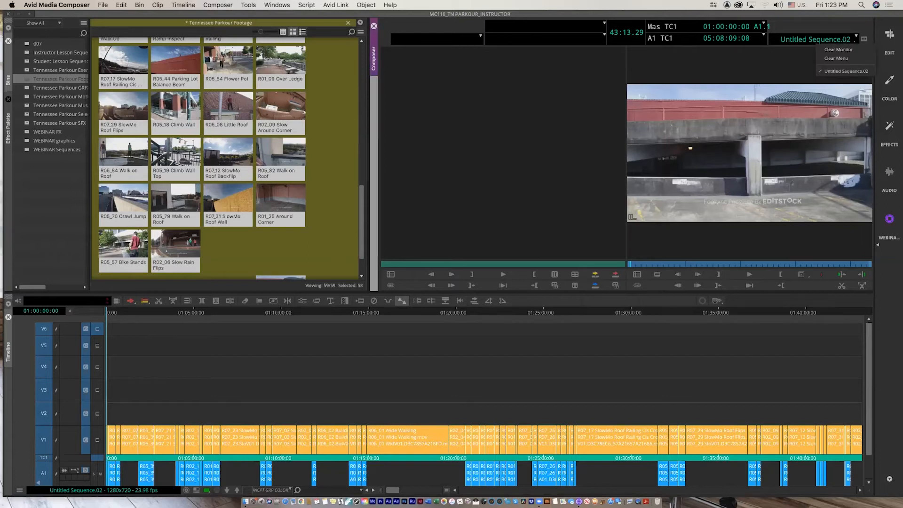
pyautogui.click(845, 52)
pyautogui.click(842, 39)
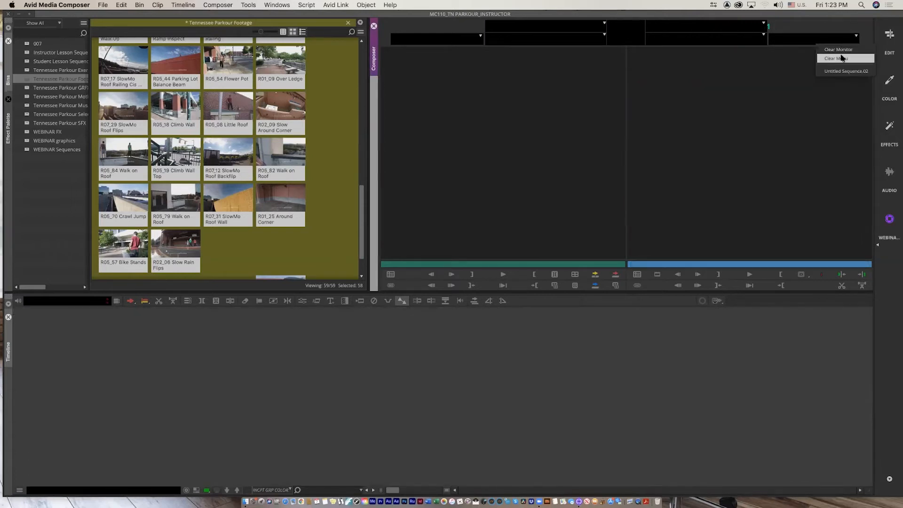
pyautogui.click(840, 58)
# Load R01_25 Around Corner into the source monitor and enlarge the Composer by narrowing the bin area.
pyautogui.click(342, 103)
pyautogui.moveTo(323, 207); pyautogui.dragTo(421, 108)
pyautogui.moveTo(369, 180); pyautogui.dragTo(169, 181)
# Mark an In point at 04:29:39:05 and an Out point at 04:29:42:17 in R01_25 Around Corner.
pyautogui.moveTo(217, 265); pyautogui.dragTo(416, 257)
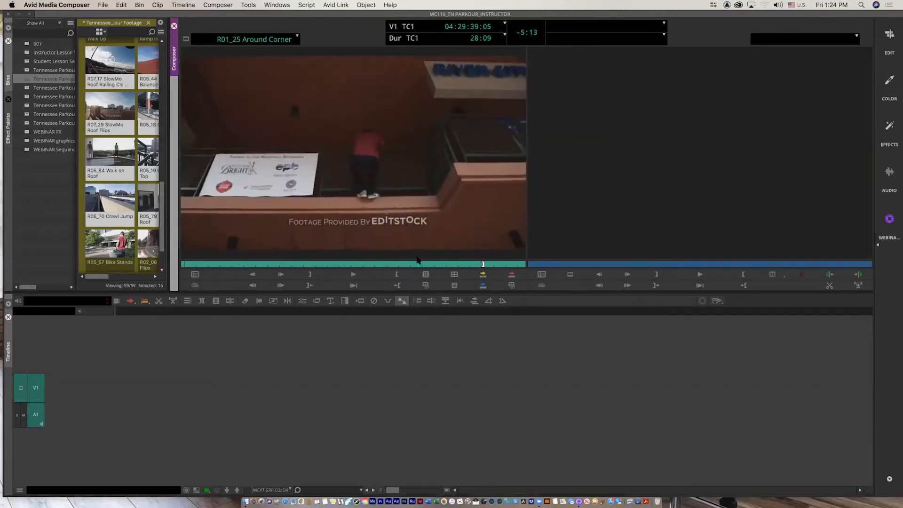
pyautogui.press('space')
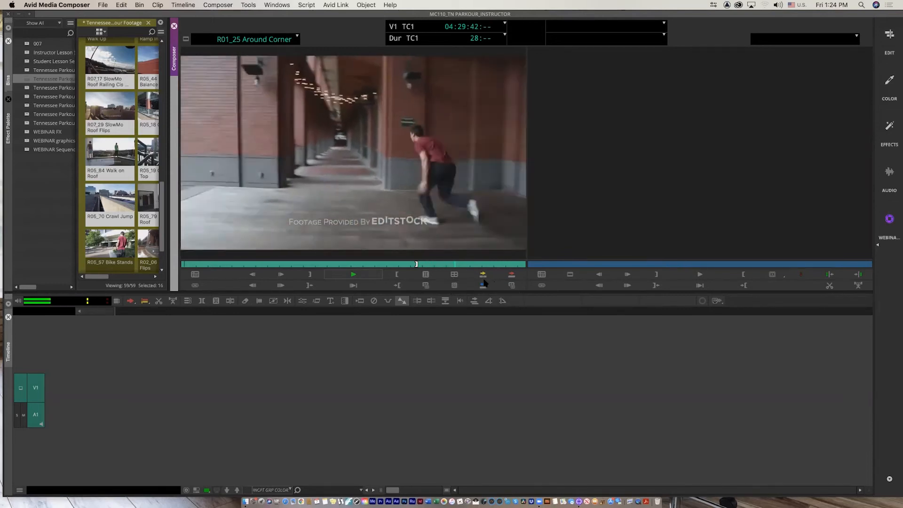
pyautogui.press('space')
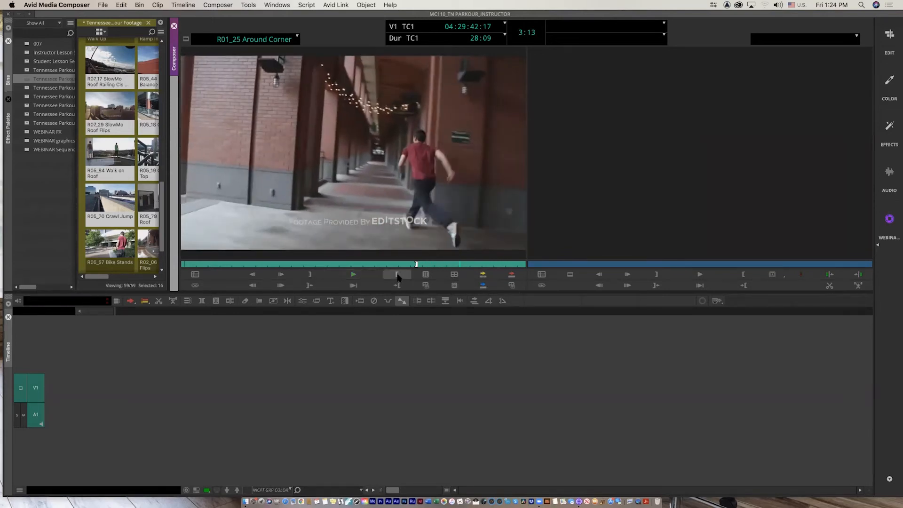
pyautogui.click(396, 274)
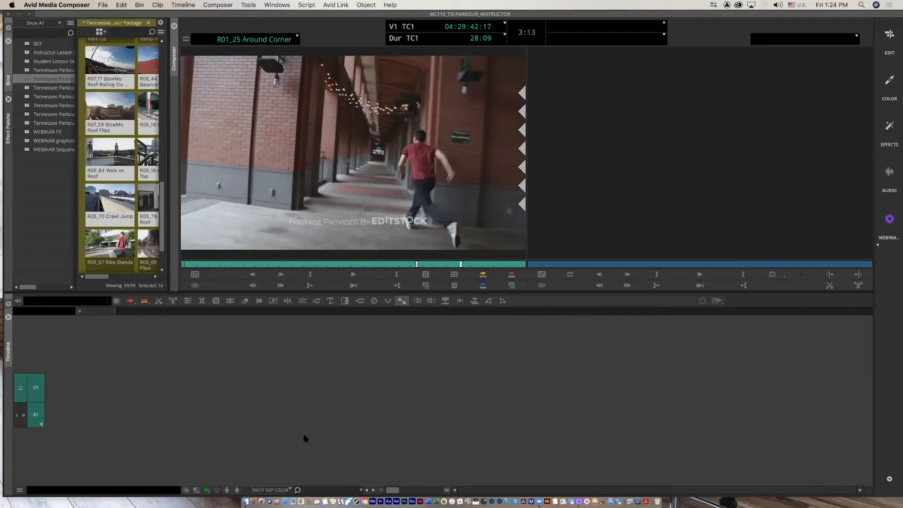
# Splice the marked section of R01_25 Around Corner into a new sequence and load all selected bin clips into the source monitor.
pyautogui.click(483, 274)
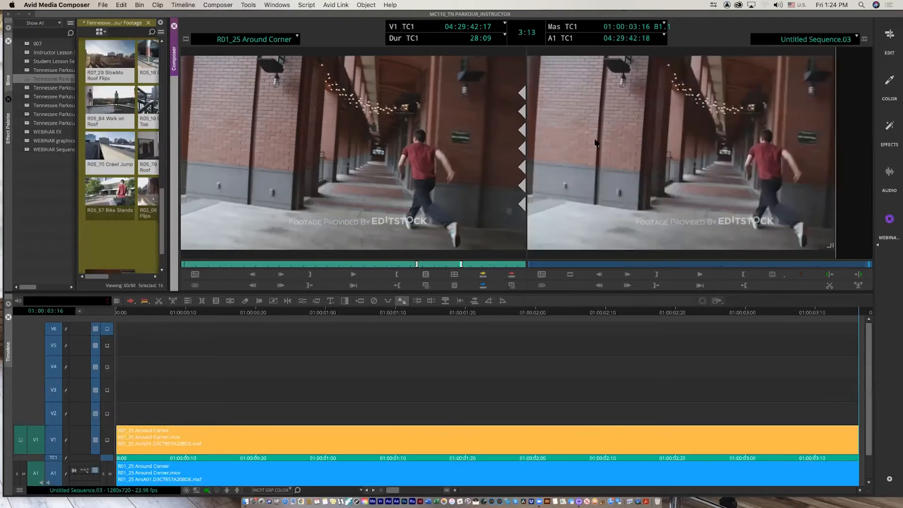
pyautogui.doubleClick(114, 100)
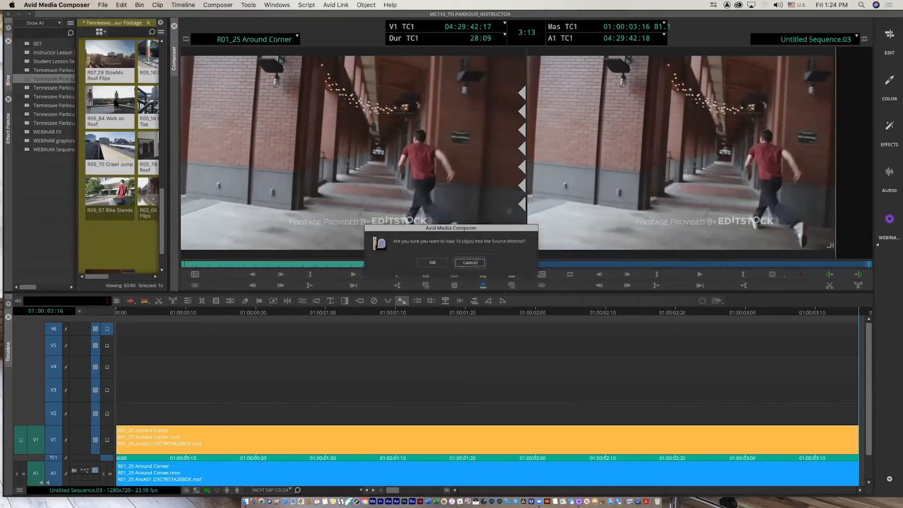
pyautogui.click(433, 262)
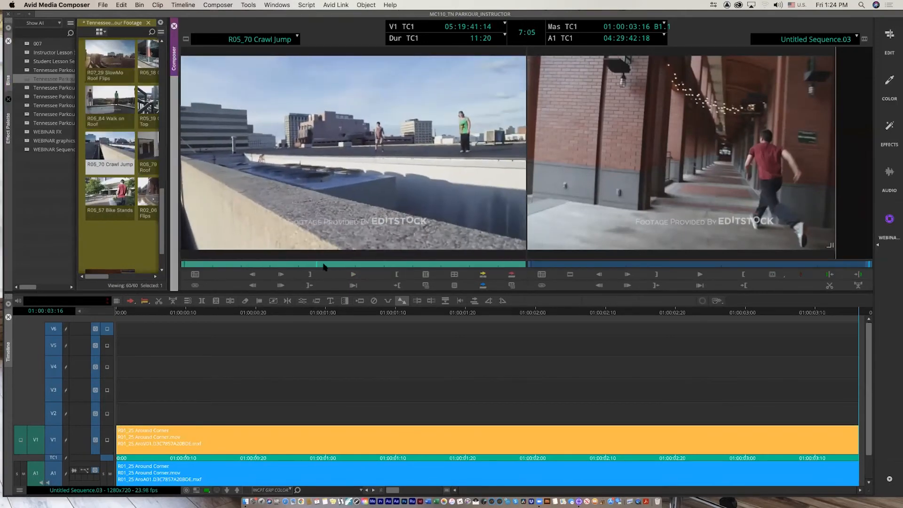
# Review R05_70 Crawl Jump in the source monitor and mark an IN before the jump and an OUT at 05:19:45:09.
pyautogui.moveTo(354, 269); pyautogui.dragTo(333, 269)
pyautogui.press('i')
pyautogui.press('space')
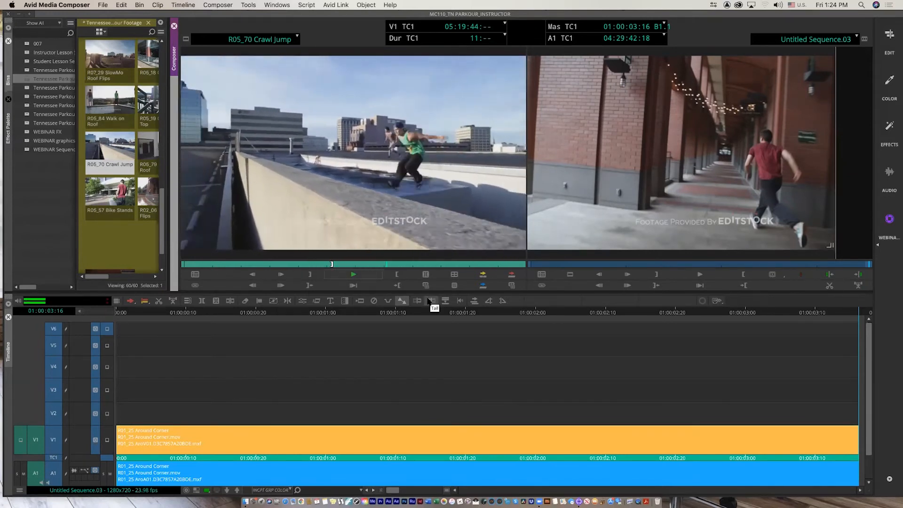
pyautogui.press('space')
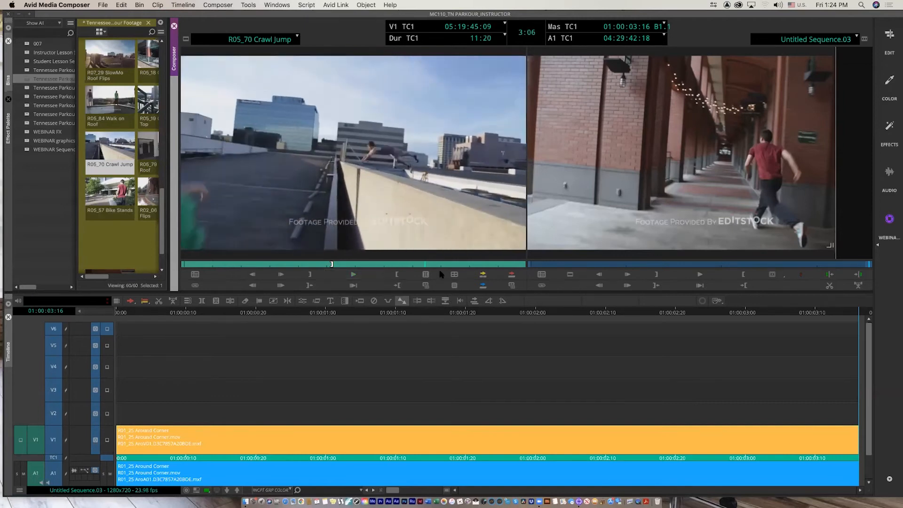
pyautogui.press('o')
# Splice the marked R05_70 Crawl Jump section onto the end of the sequence and scrub back through the result.
pyautogui.moveTo(805, 265)
pyautogui.mouseDown()
pyautogui.moveTo(879, 268)
pyautogui.moveTo(750, 269)
pyautogui.moveTo(889, 267)
pyautogui.mouseUp()
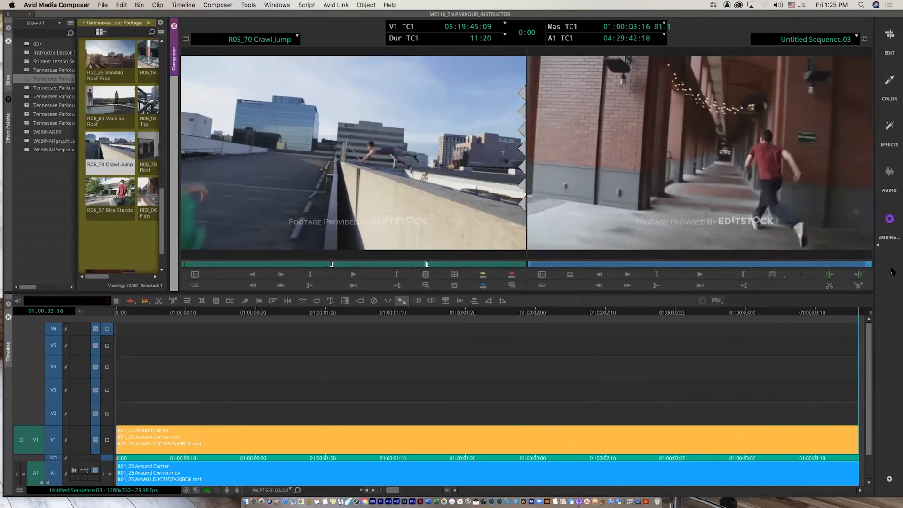
pyautogui.click(482, 274)
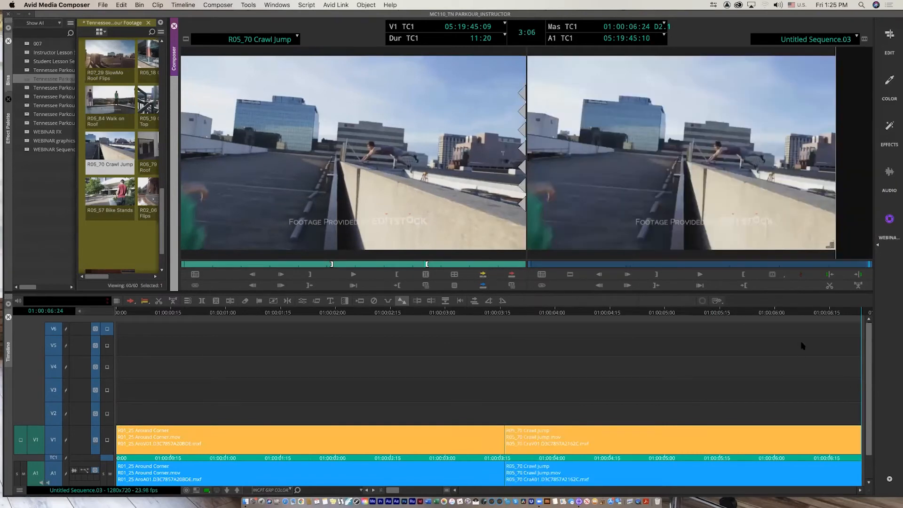
pyautogui.moveTo(791, 266); pyautogui.dragTo(743, 275)
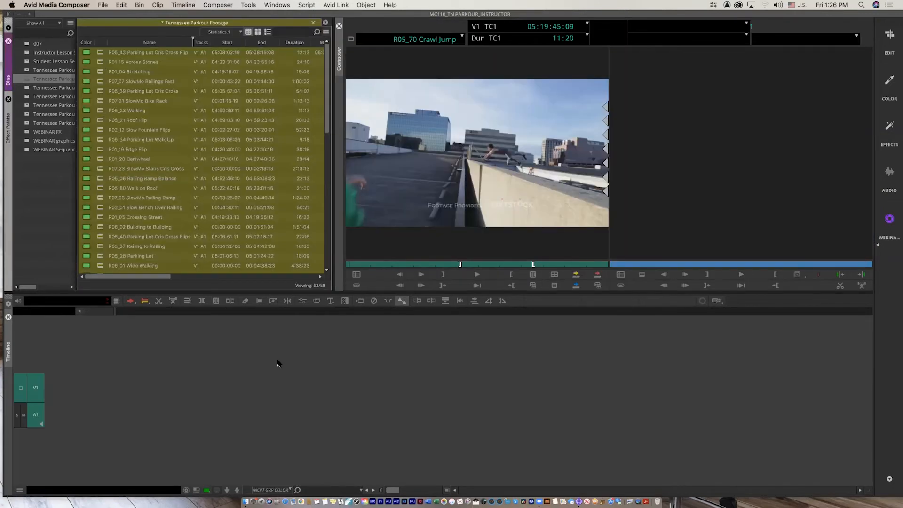
# Make sure "Enable edit from bin (Splice, Overwrite)" is enabled in the user's Bin settings, and confirm the settings.
pyautogui.press('super+space')
pyautogui.press('Escape')
pyautogui.press('super+shift+=')
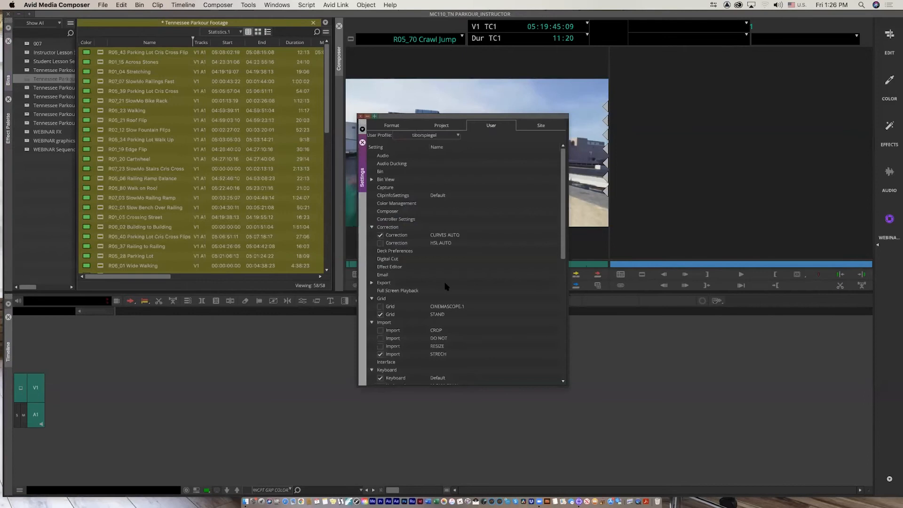
pyautogui.doubleClick(383, 171)
pyautogui.moveTo(416, 49); pyautogui.dragTo(499, 111)
pyautogui.click(492, 122)
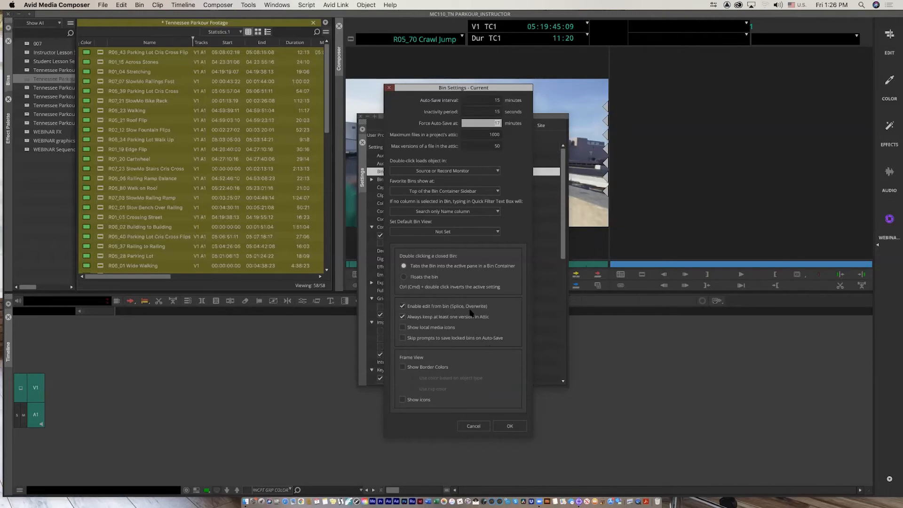
pyautogui.click(509, 425)
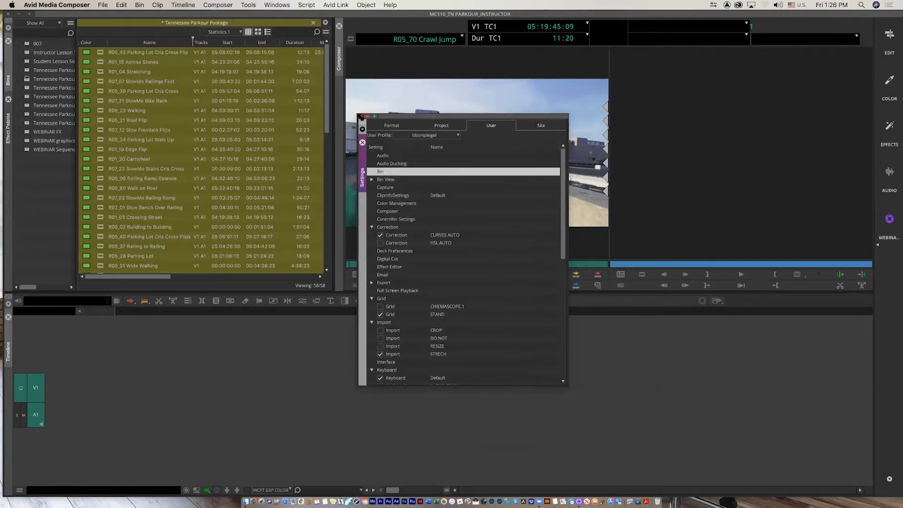
pyautogui.click(360, 117)
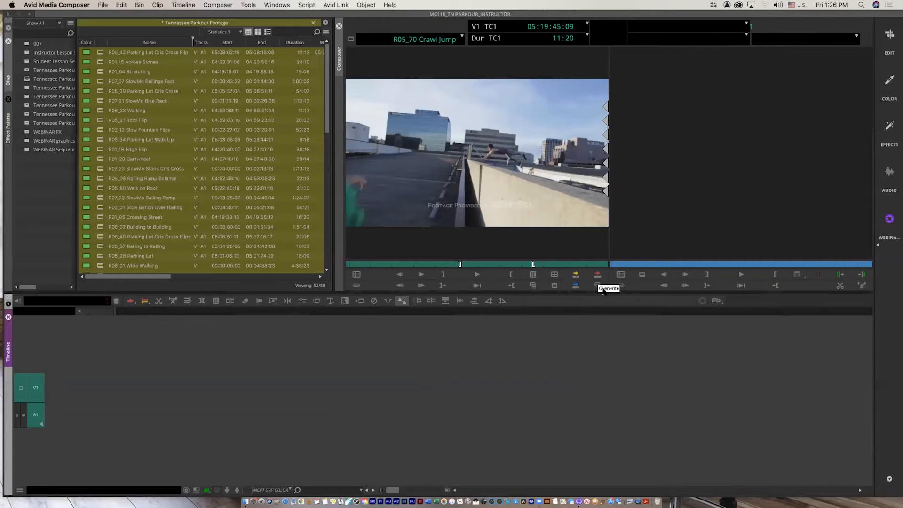
# Examine the Default keyboard settings for the keys assigned to Splice-in and Overwrite.
pyautogui.press('super+equal')
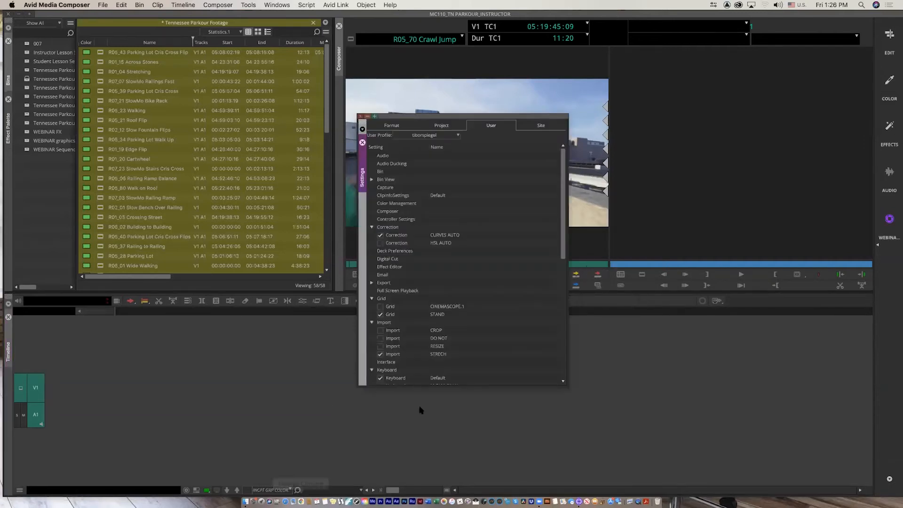
pyautogui.doubleClick(405, 378)
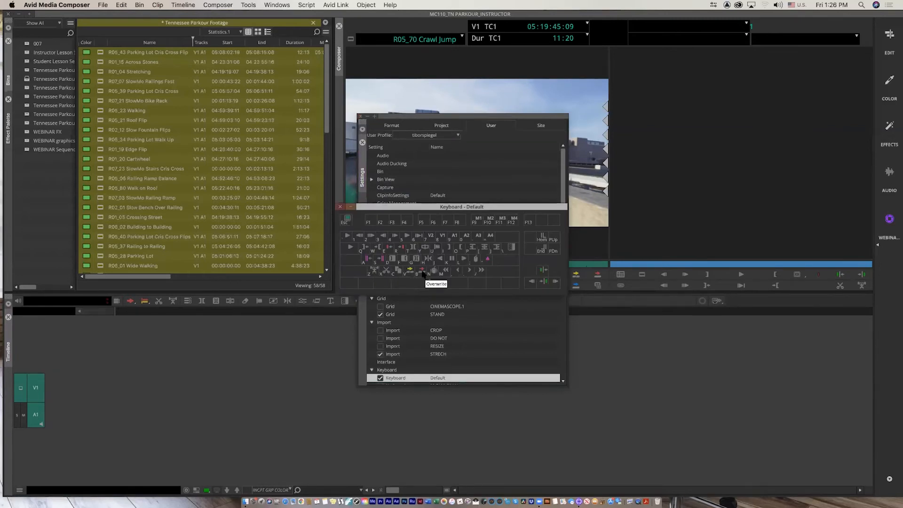
pyautogui.click(340, 206)
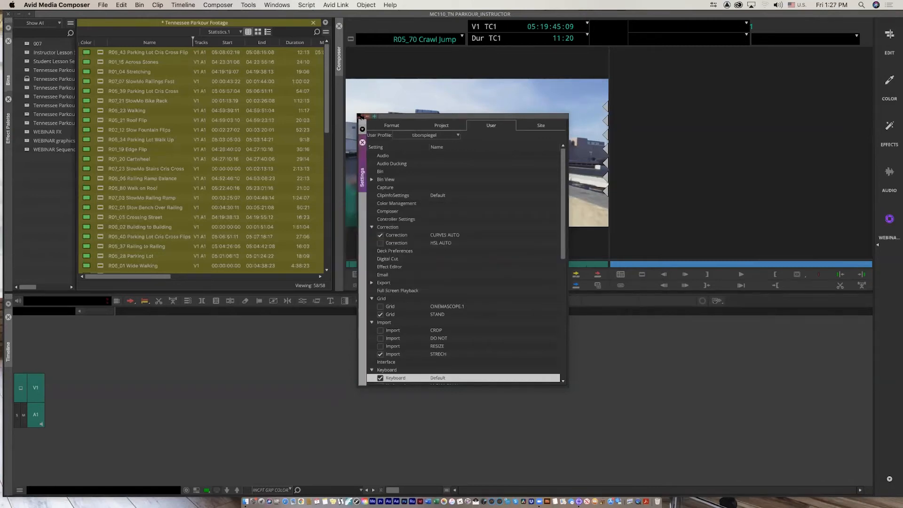
pyautogui.click(361, 117)
# Clear the source monitor and empty its list of loaded clips.
pyautogui.click(442, 40)
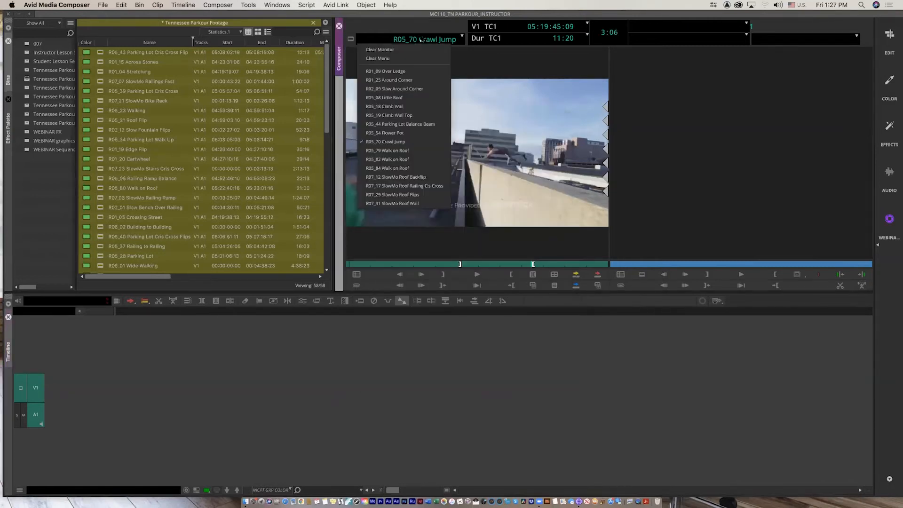
pyautogui.click(397, 50)
pyautogui.click(407, 41)
pyautogui.click(398, 58)
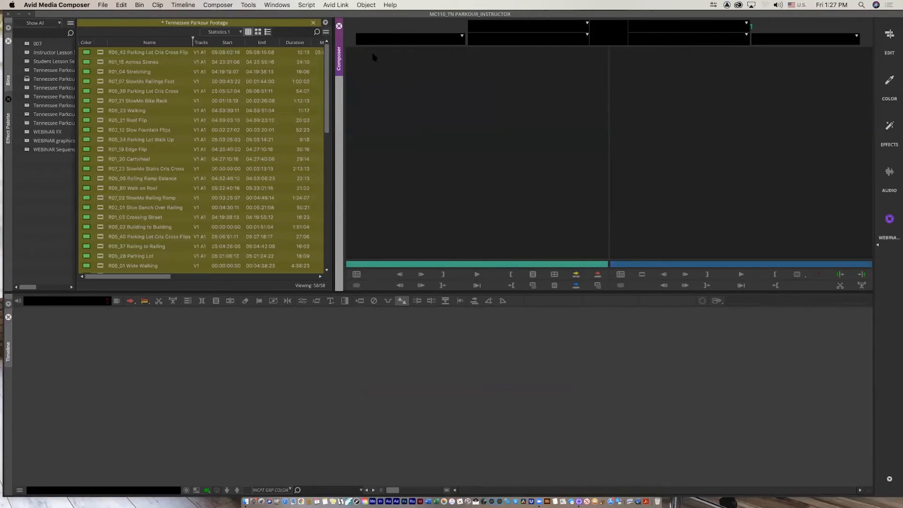
# Start a new sequence by placing R05_43 Parking Lot Cris Cross Flip in the empty timeline, and splice R01_15 Across Stones after it.
pyautogui.click(100, 53)
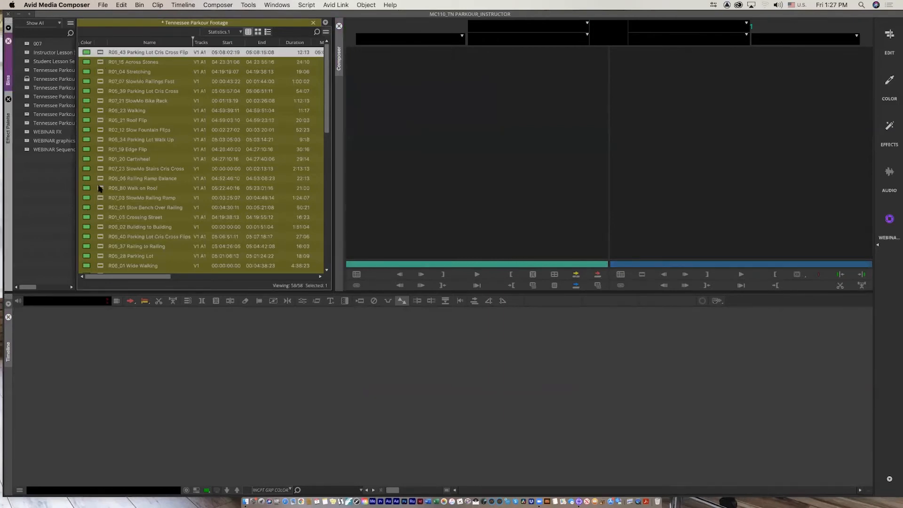
pyautogui.moveTo(166, 224); pyautogui.dragTo(183, 398)
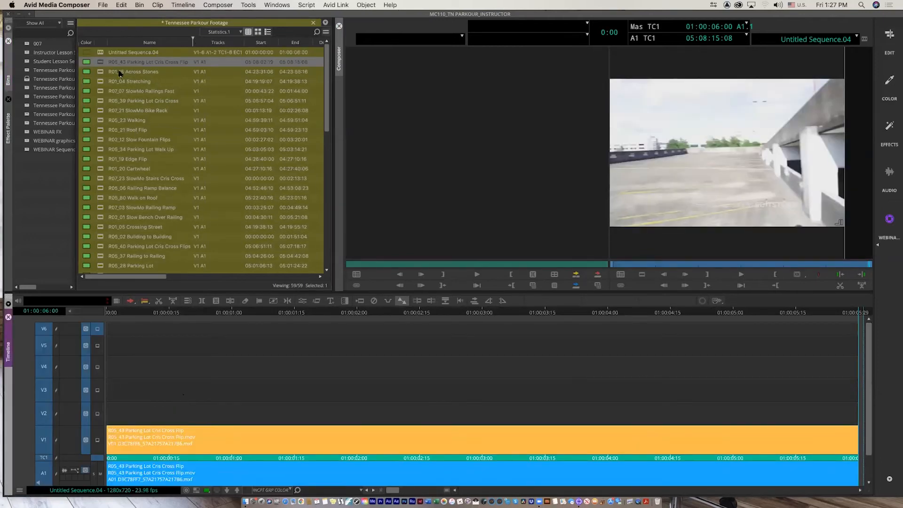
pyautogui.click(101, 73)
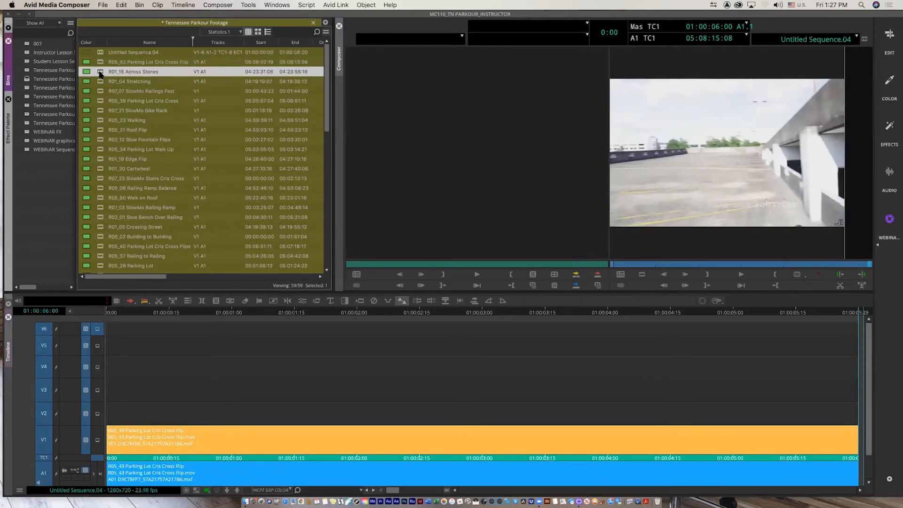
pyautogui.press('v')
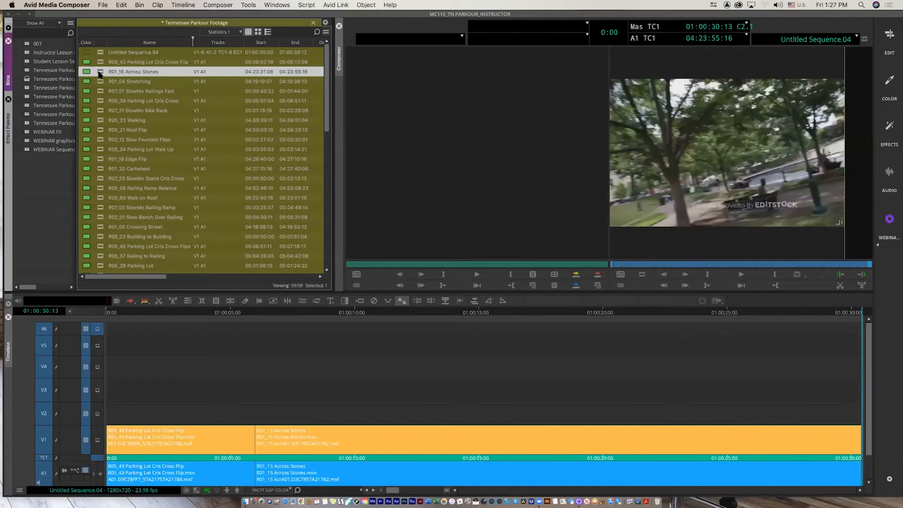
# Splice R07_07 SlowMo Railings Fast and R05_23 Walking directly from the bin onto the end of the sequence.
pyautogui.click(102, 93)
pyautogui.press('v')
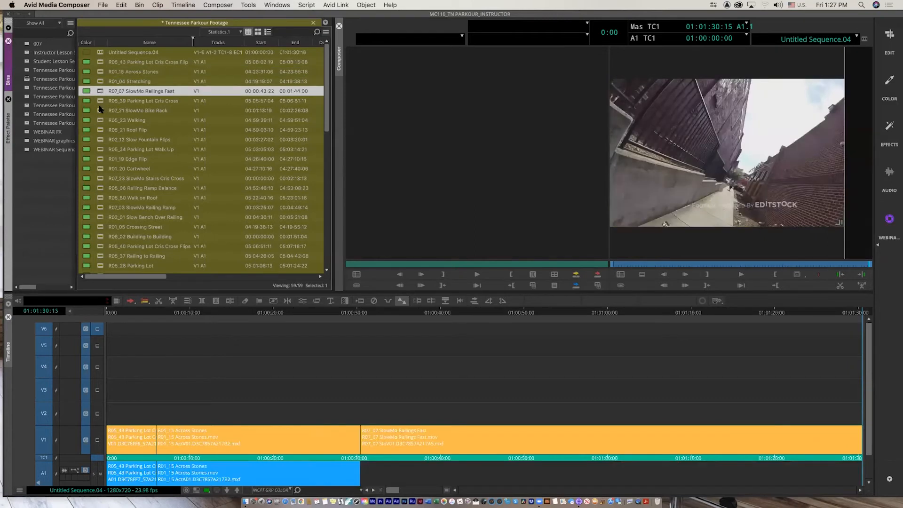
pyautogui.click(102, 120)
pyautogui.press('v')
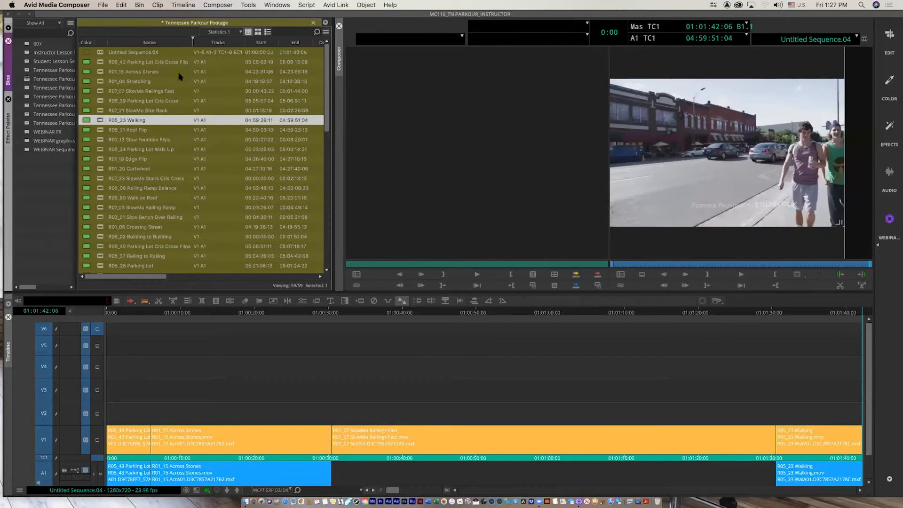
# Show the bin in frame view, splice R07_31 SlowMo Roof Wall onto the sequence, and scrub through it back to the end.
pyautogui.click(257, 32)
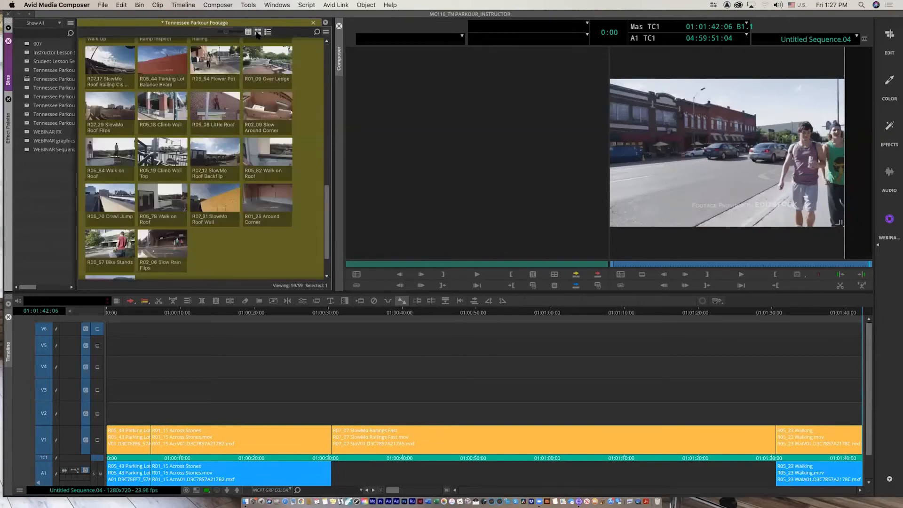
pyautogui.click(219, 206)
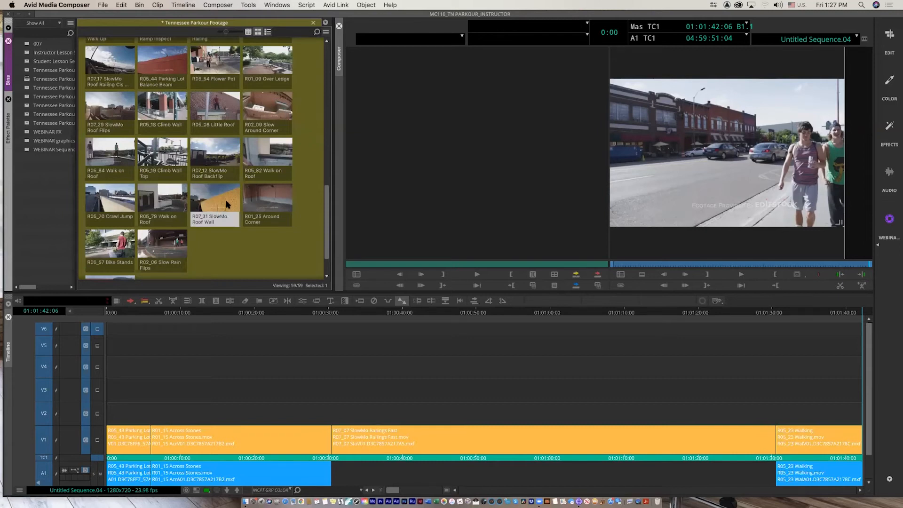
pyautogui.press('v')
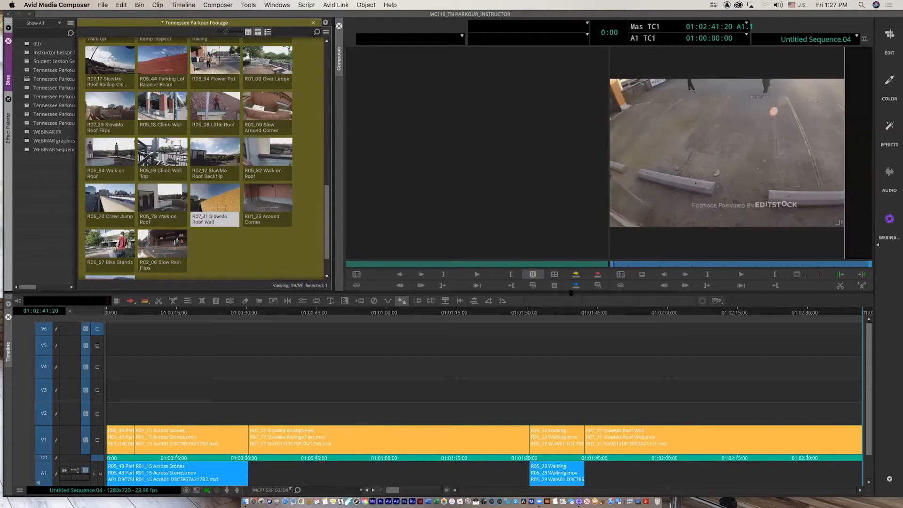
pyautogui.moveTo(610, 314); pyautogui.dragTo(689, 314)
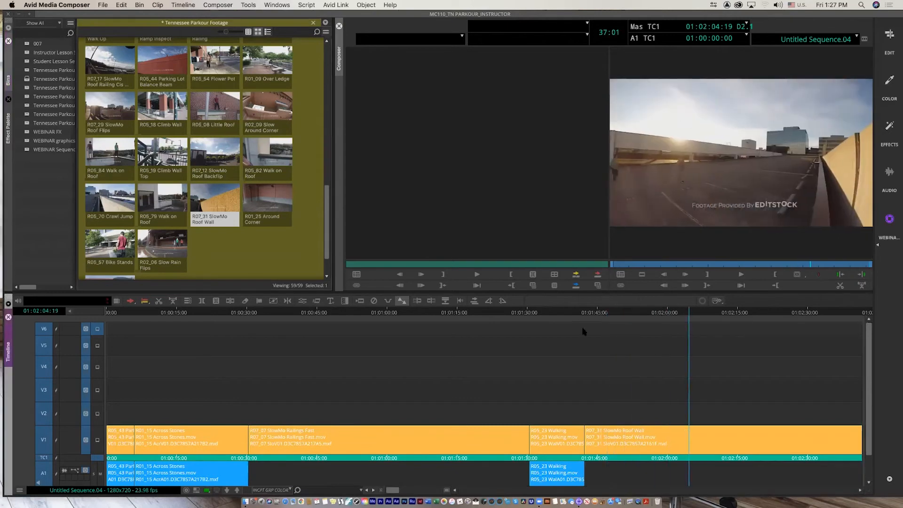
pyautogui.moveTo(791, 265); pyautogui.dragTo(883, 252)
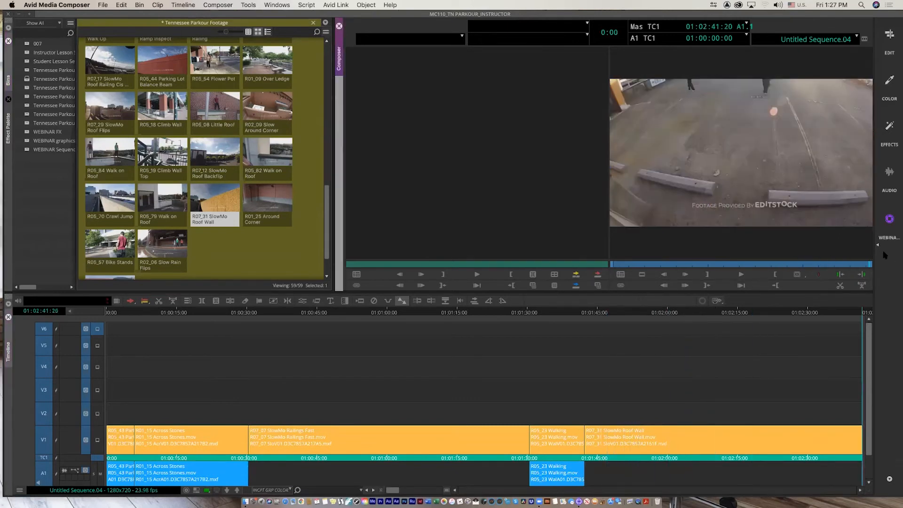
# Enlarge the bin's thumbnails and splice R02_06 Slow Rain Flips directly from the bin onto the end of the sequence.
pyautogui.click(111, 252)
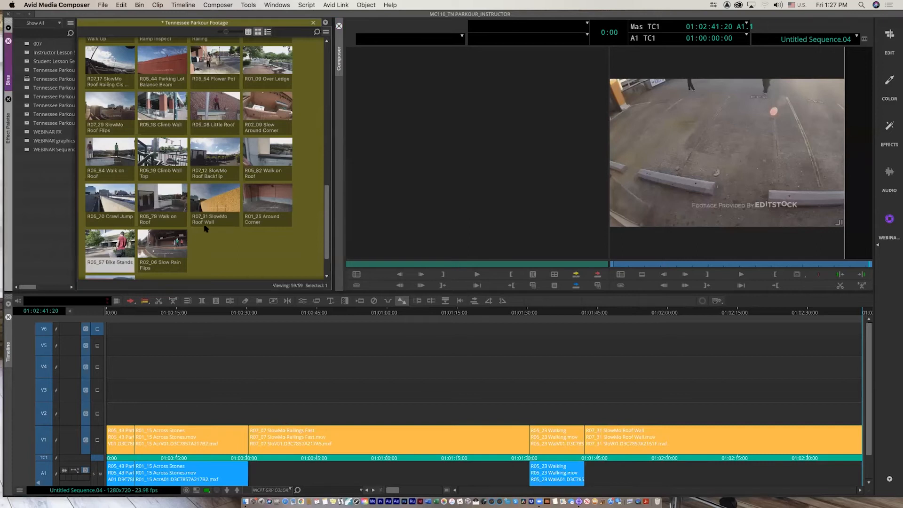
pyautogui.press('super+l')
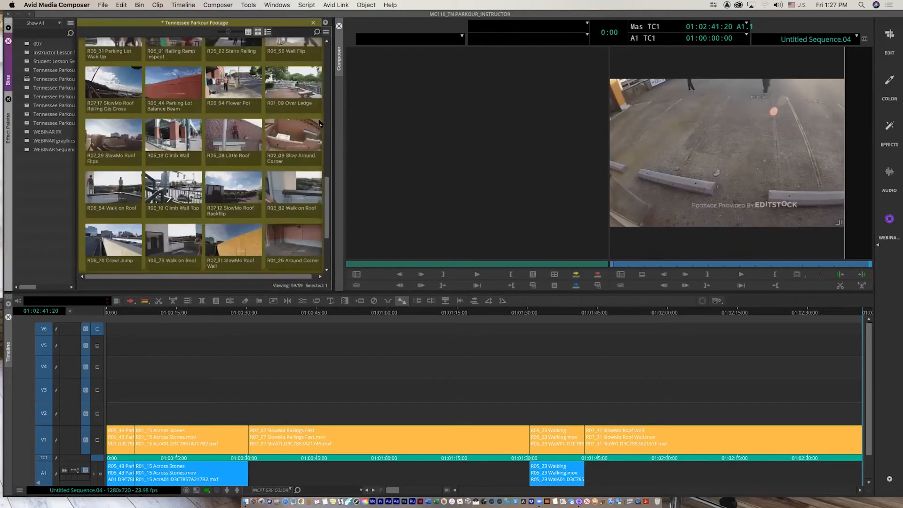
pyautogui.scroll(-3, 326, 212)
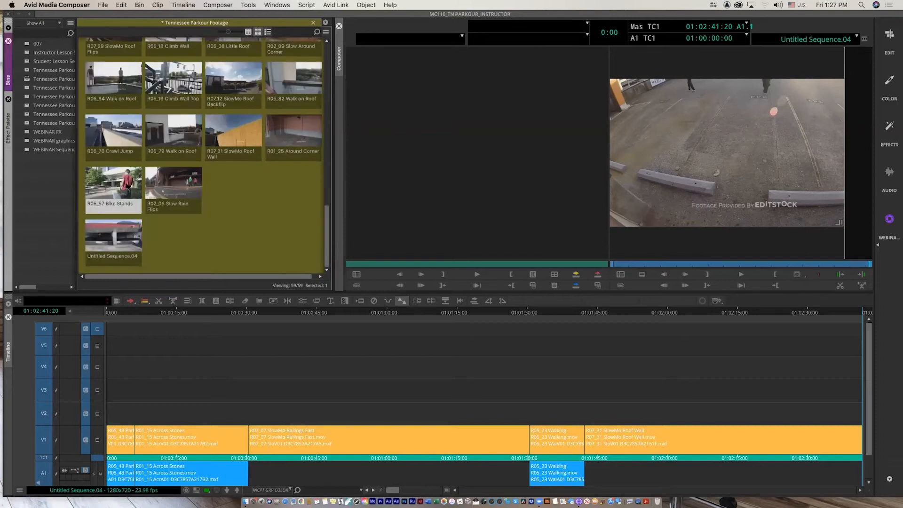
pyautogui.click(186, 197)
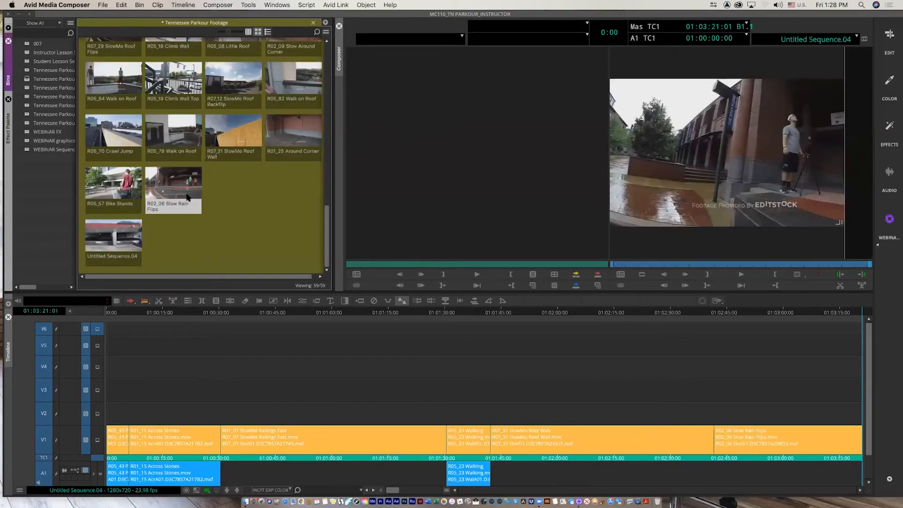
# Move the R05_79 Walk on Roof thumbnail over the R07_31 SlowMo Roof Wall thumbnail in the bin.
pyautogui.click(123, 188)
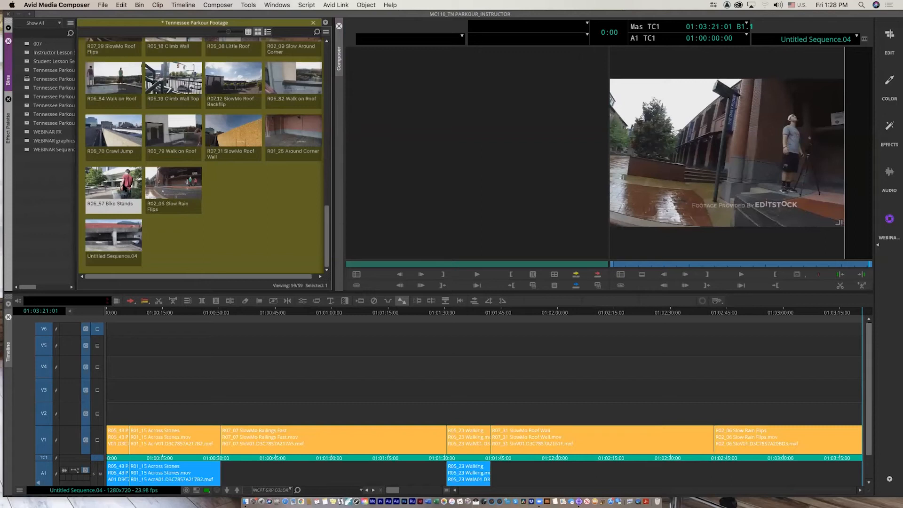
pyautogui.click(244, 248)
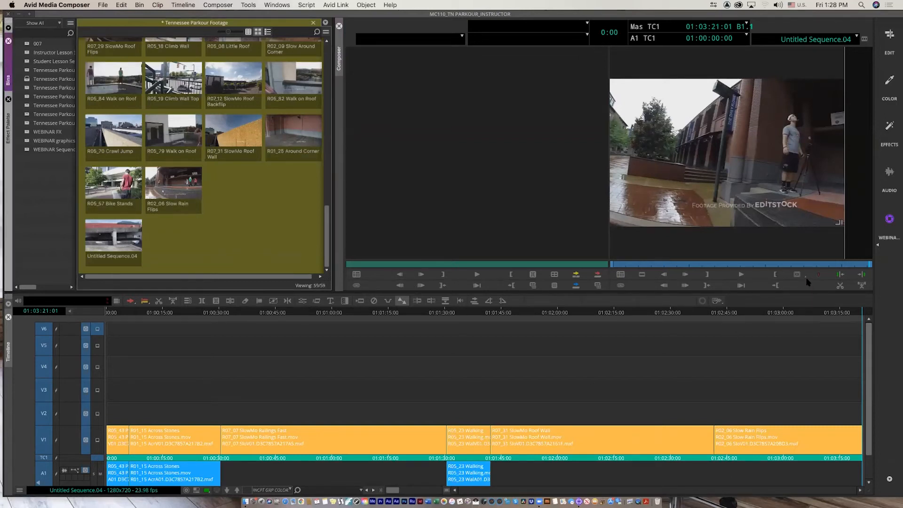
pyautogui.moveTo(174, 136); pyautogui.dragTo(238, 150)
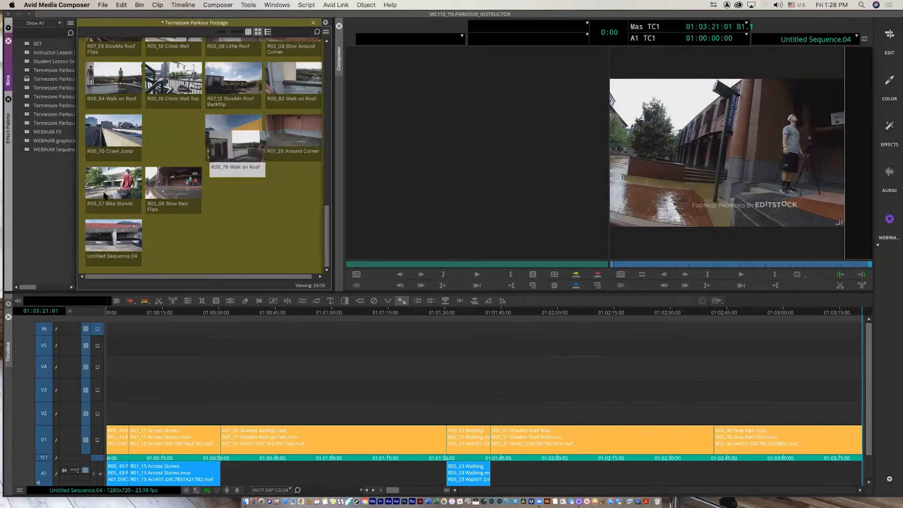
# Open the WEBINAR Sequences bin and load the 7.1 TN Parkour Montage WEBINAR sequence.
pyautogui.click(105, 195)
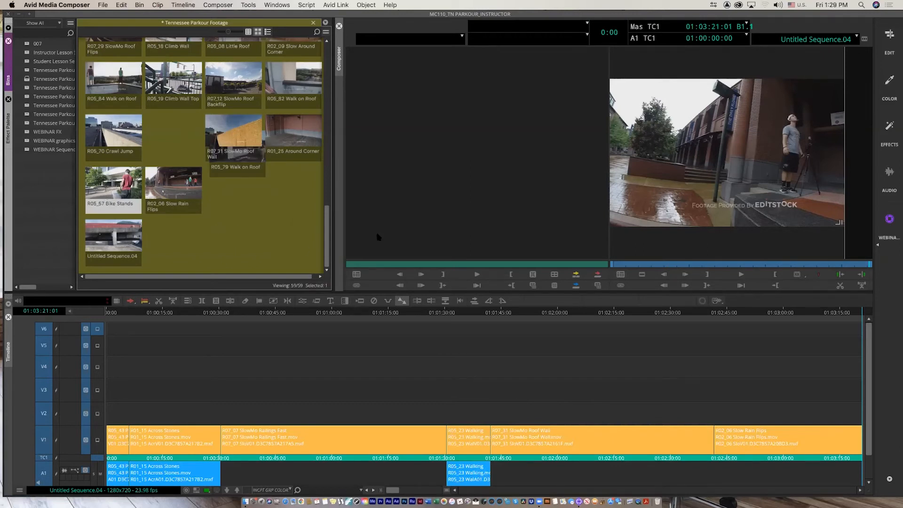
pyautogui.doubleClick(26, 150)
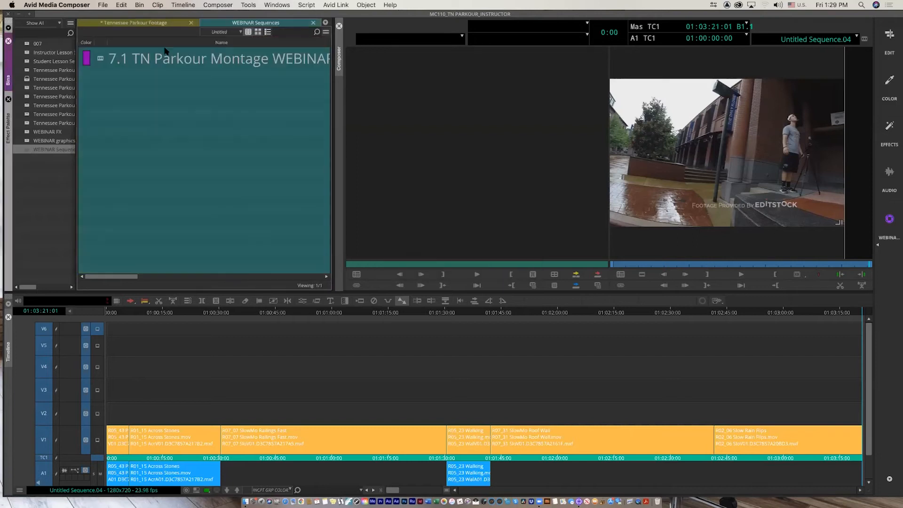
pyautogui.doubleClick(103, 59)
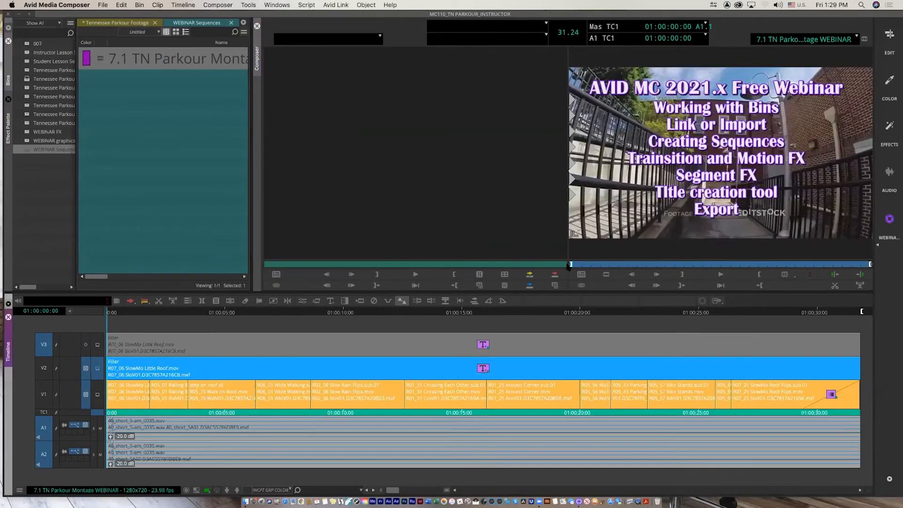
# Play the loaded montage full screen from its start, stop playback, and return the playhead to the beginning.
pyautogui.click(569, 266)
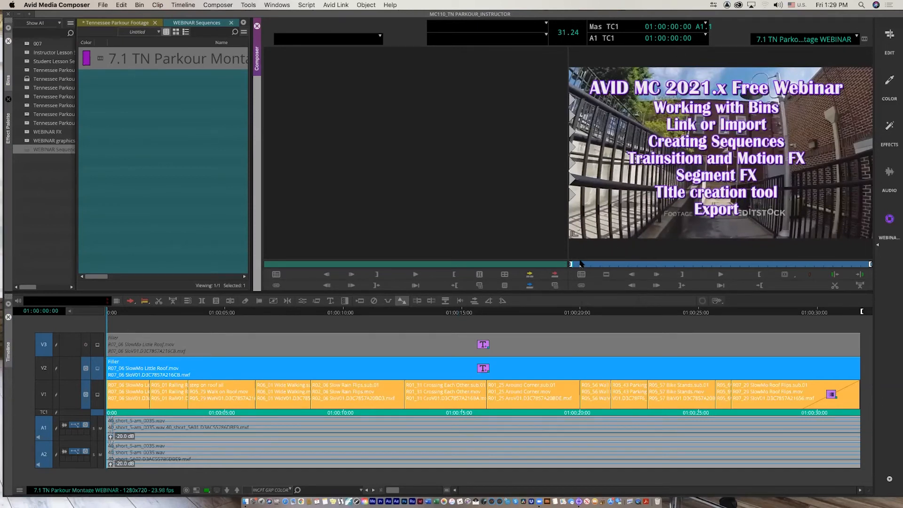
pyautogui.press('super+f')
pyautogui.press('space')
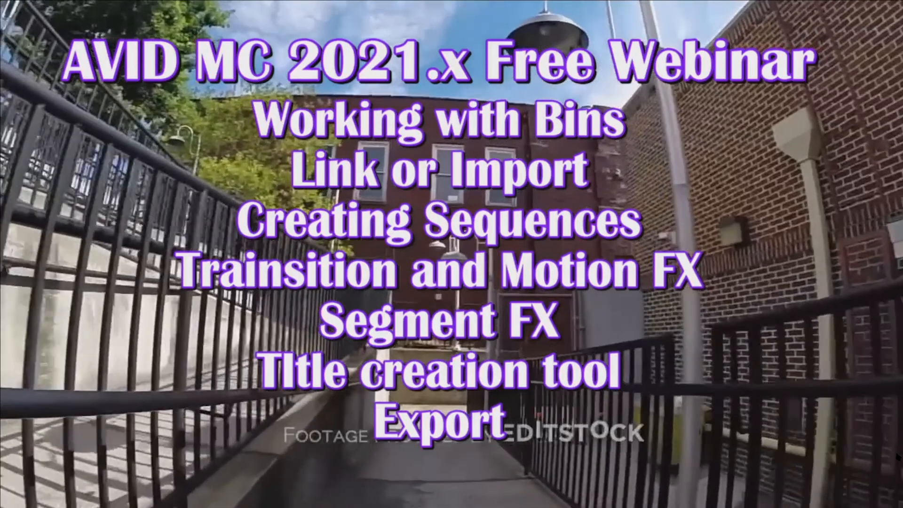
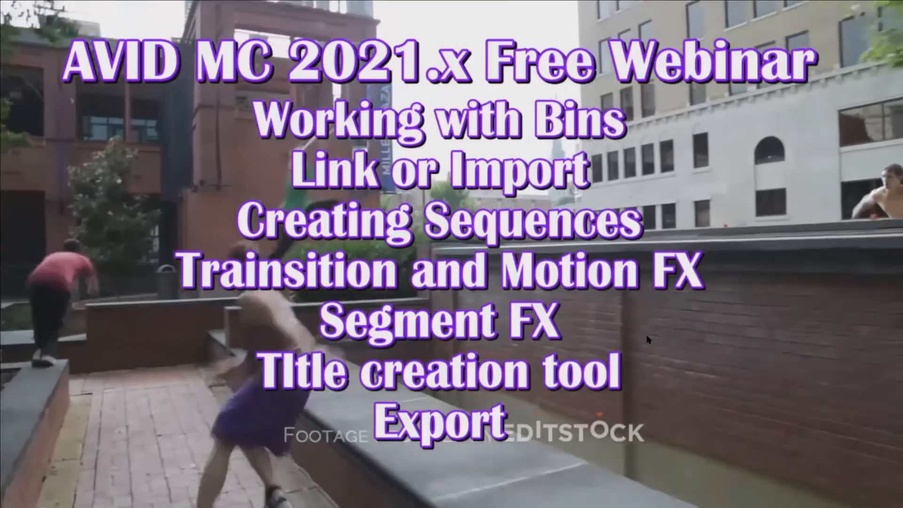
pyautogui.press('Escape')
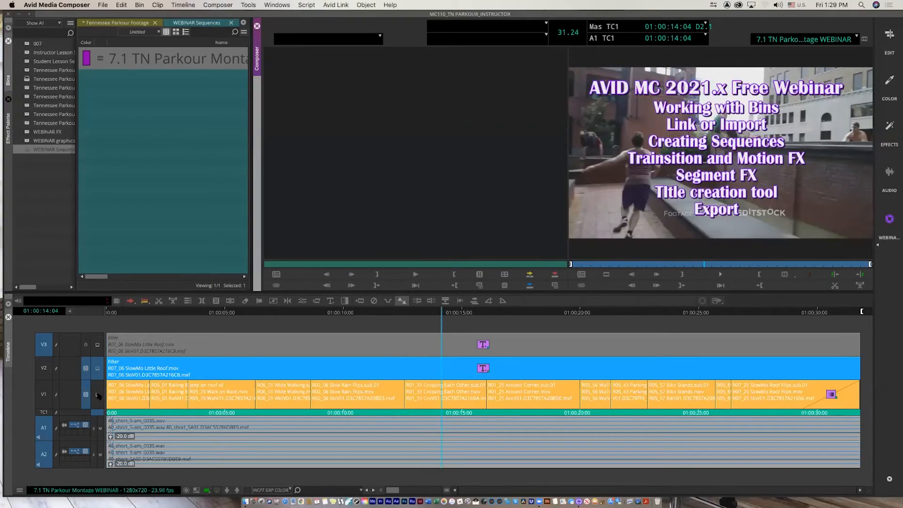
pyautogui.click(363, 314)
pyautogui.moveTo(325, 315); pyautogui.dragTo(68, 341)
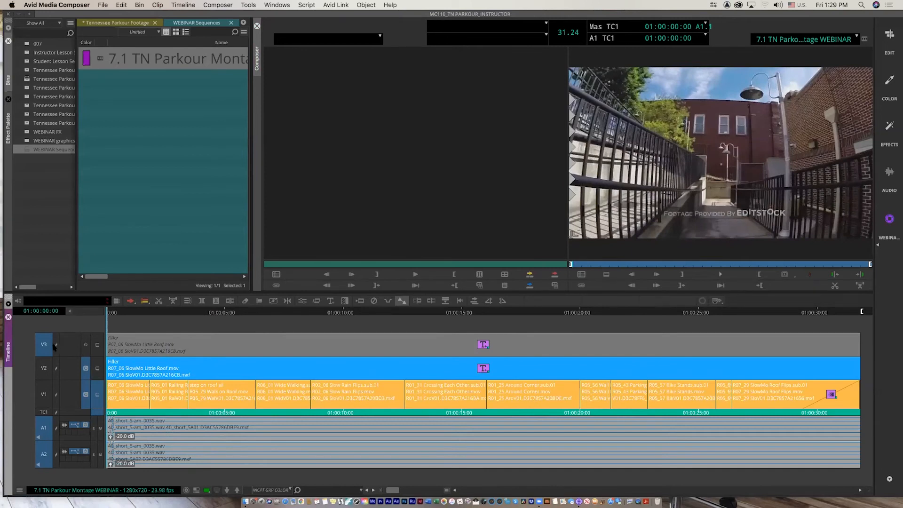
# Duplicate the 7.1 TN Parkour Montage WEBINAR sequence in the bin and rename the copy WEB v1.
pyautogui.click(100, 60)
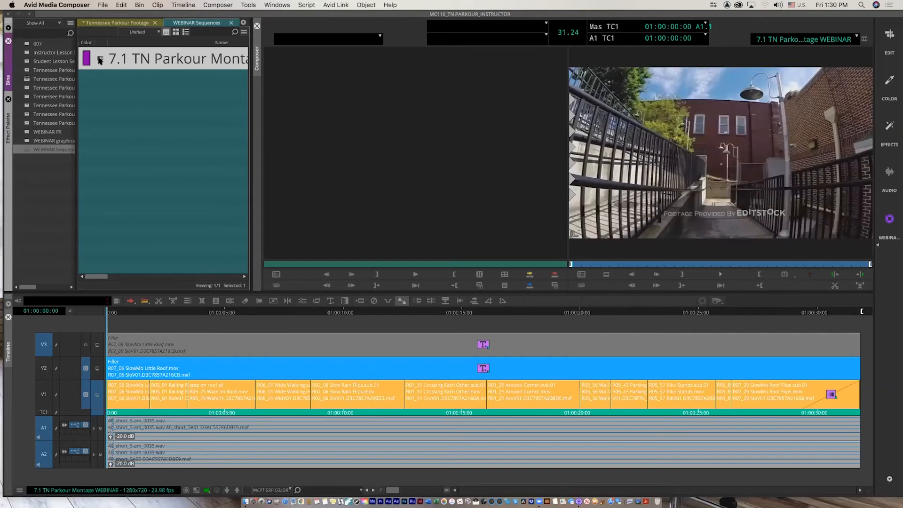
pyautogui.press('super+d')
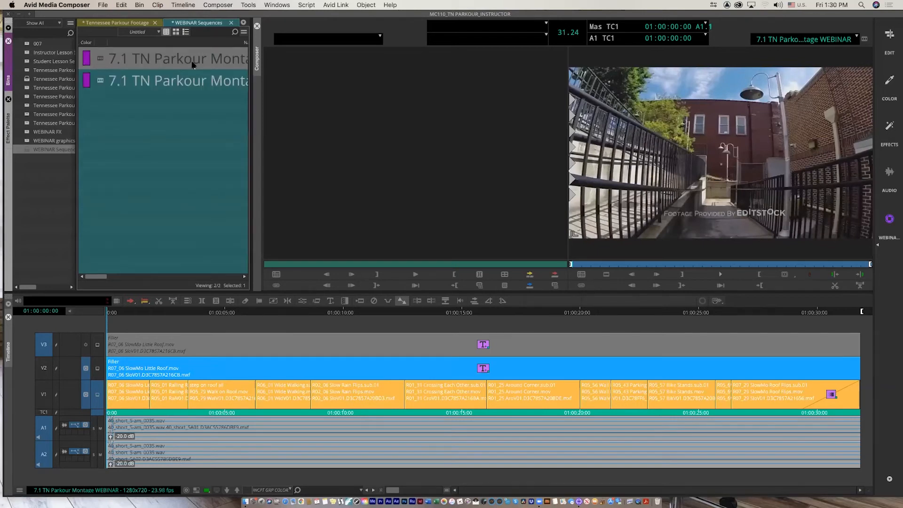
pyautogui.click(174, 59)
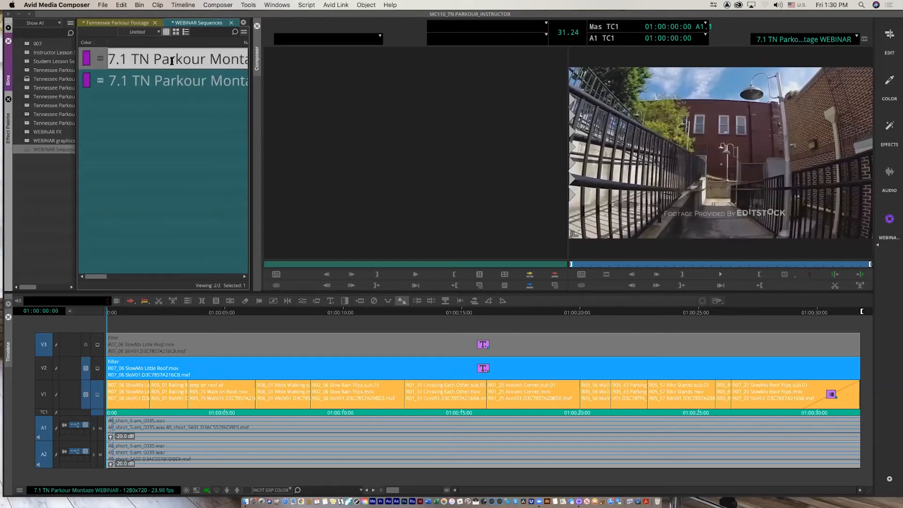
pyautogui.write('WEB')
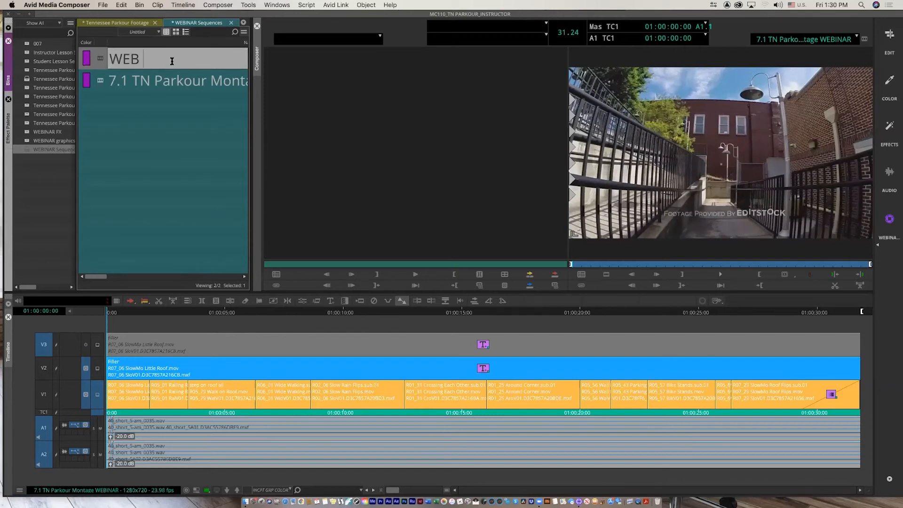
pyautogui.write(' v1')
pyautogui.press('Return')
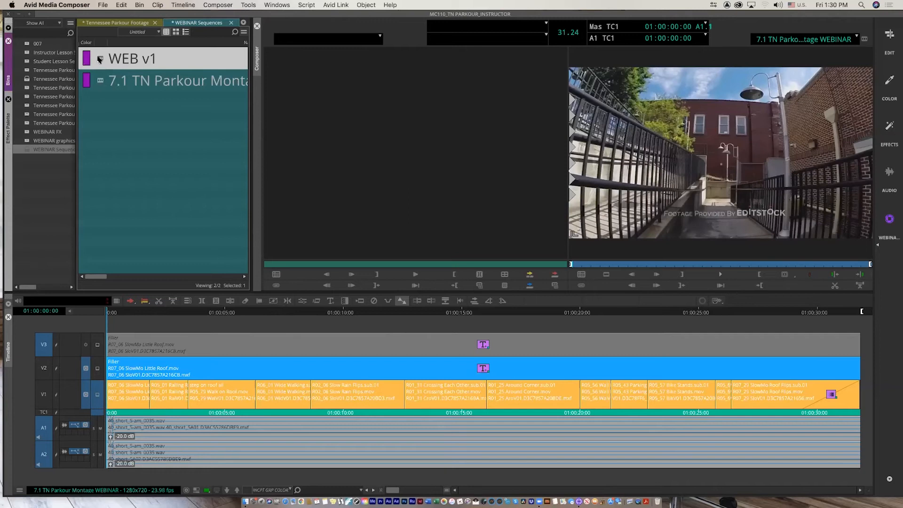
# Load the WEB v1 sequence and fit its entire length in the timeline.
pyautogui.doubleClick(100, 60)
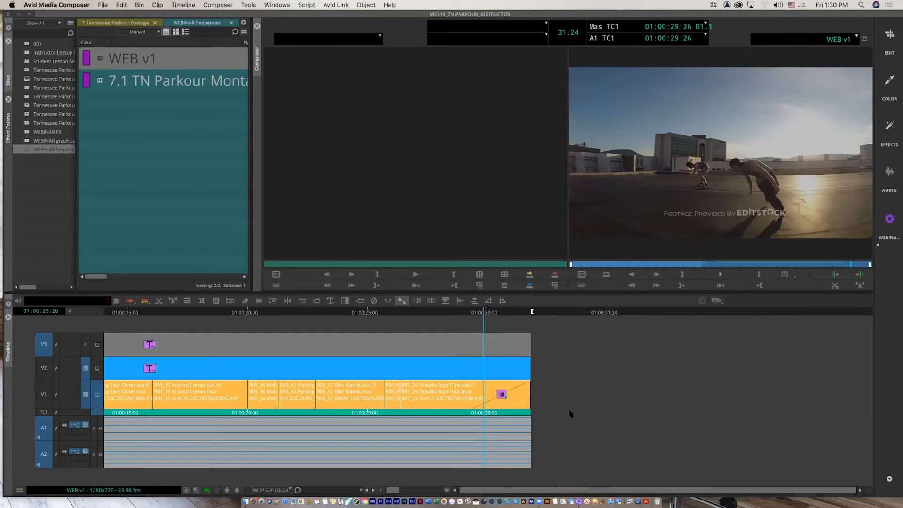
pyautogui.click(548, 376)
pyautogui.press('super+slash')
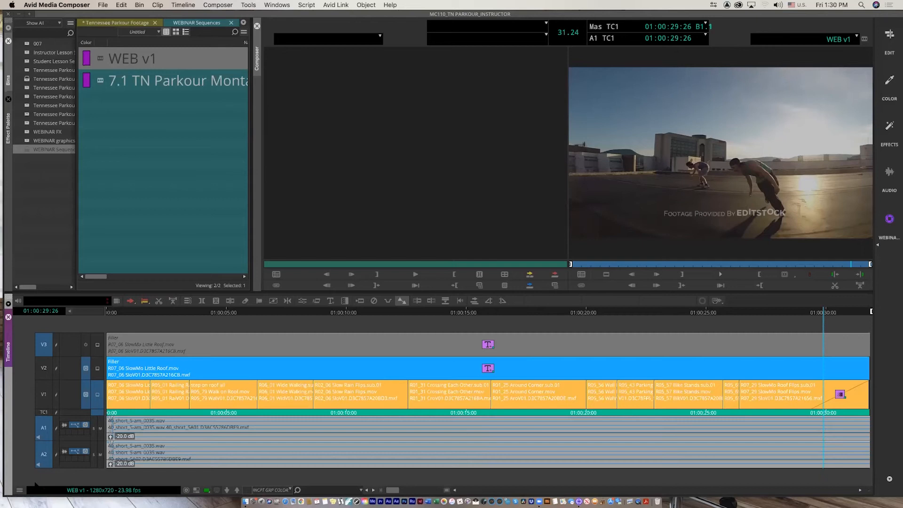
pyautogui.click(20, 490)
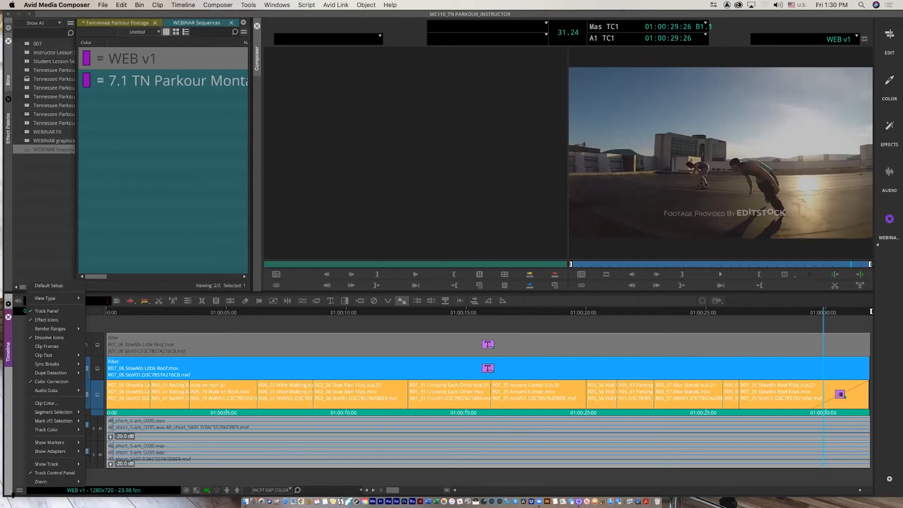
pyautogui.moveTo(52, 481)
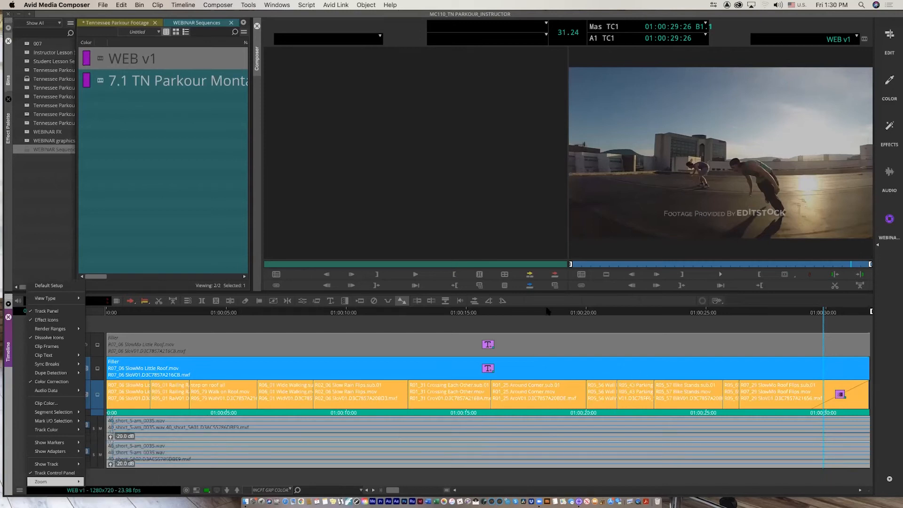
# Move the WEB v1 playhead near the start, load the original montage for comparison, and return to WEB v1.
pyautogui.click(587, 264)
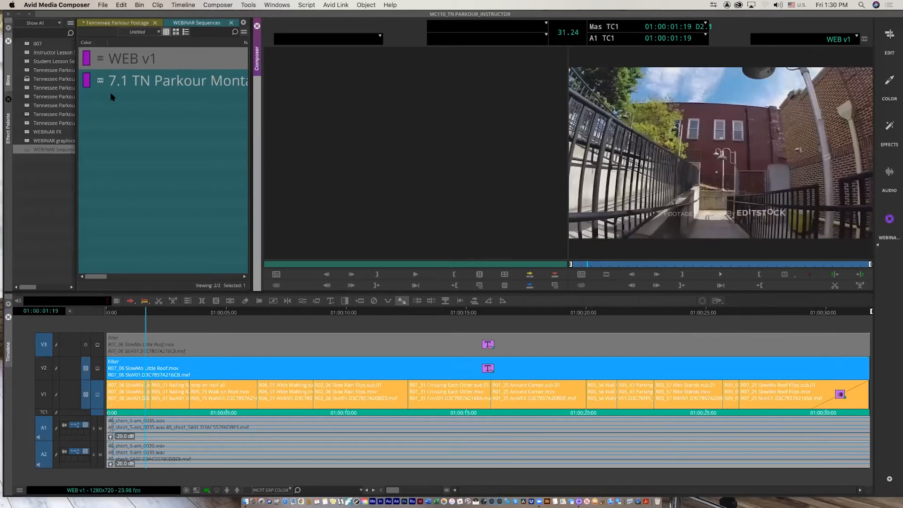
pyautogui.doubleClick(100, 82)
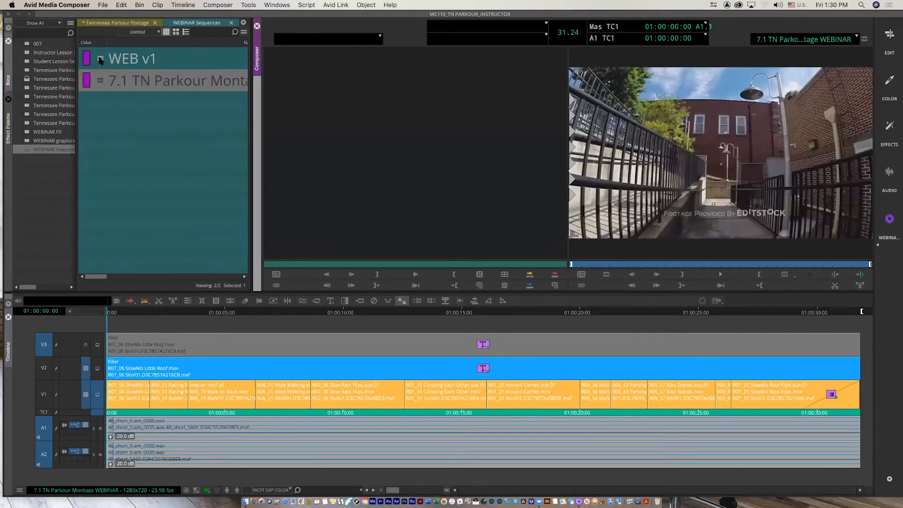
pyautogui.doubleClick(100, 58)
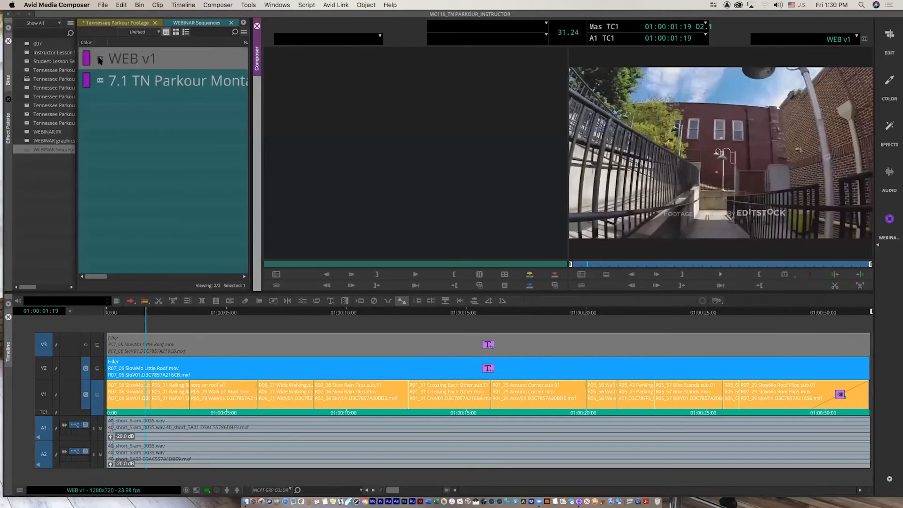
# Delete video tracks V2 and V3 from the WEB v1 sequence, keeping V1, A1 and A2.
pyautogui.click(98, 378)
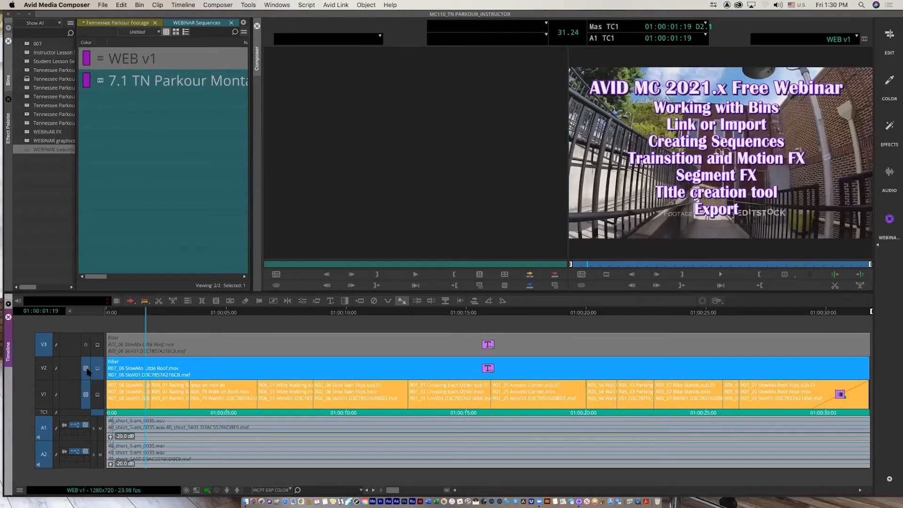
pyautogui.click(44, 368)
pyautogui.click(46, 427)
pyautogui.click(44, 452)
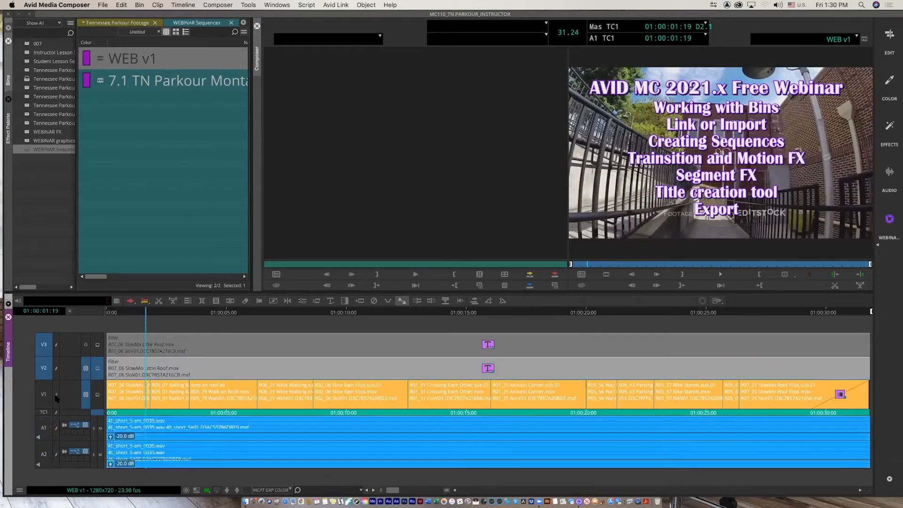
pyautogui.press('Delete')
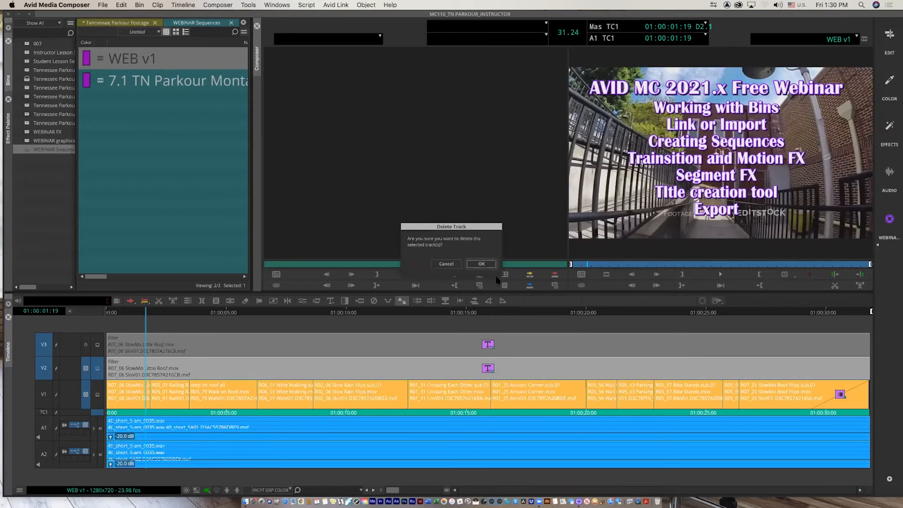
pyautogui.moveTo(486, 228); pyautogui.dragTo(508, 208)
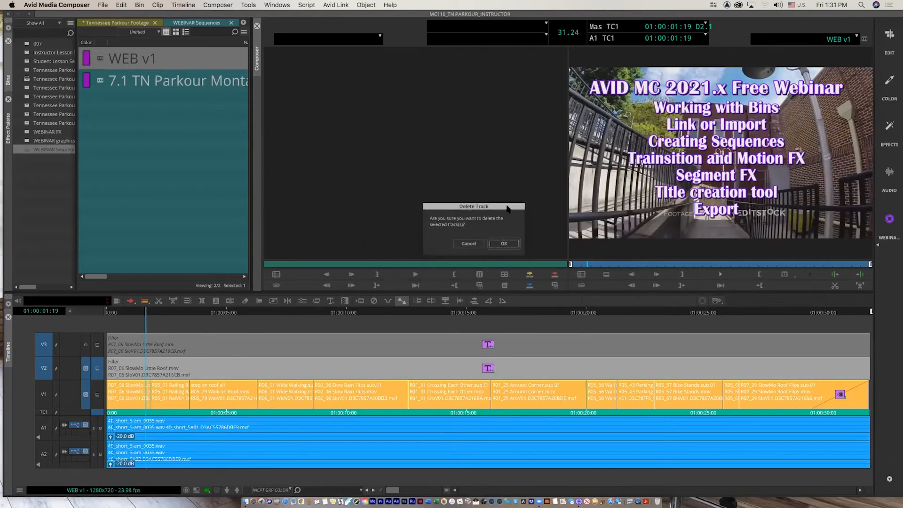
pyautogui.click(503, 243)
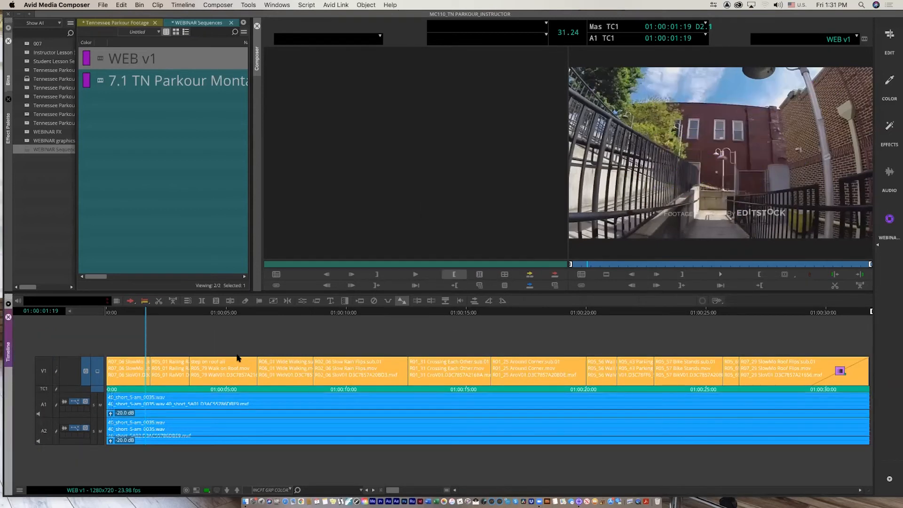
# Enable track V1 and clear the In and Out marks from the WEB v1 sequence.
pyautogui.click(51, 374)
pyautogui.click(150, 312)
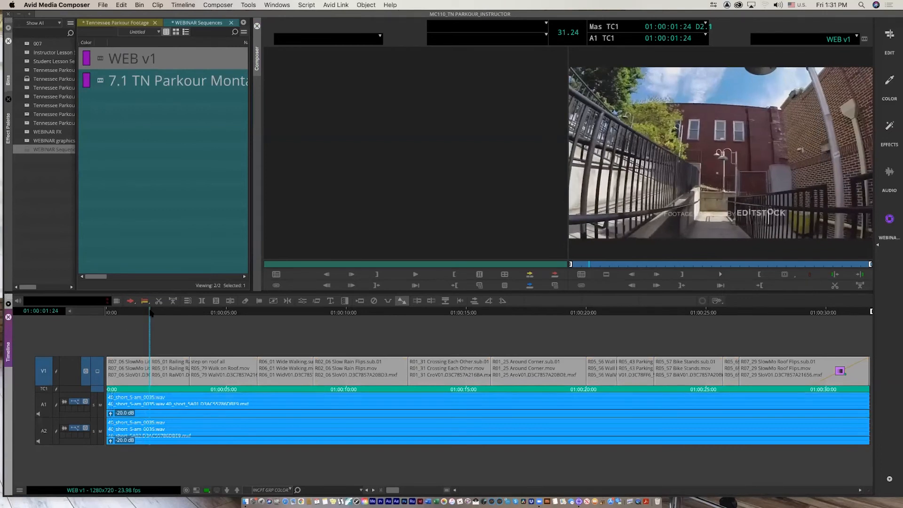
pyautogui.press('super+a')
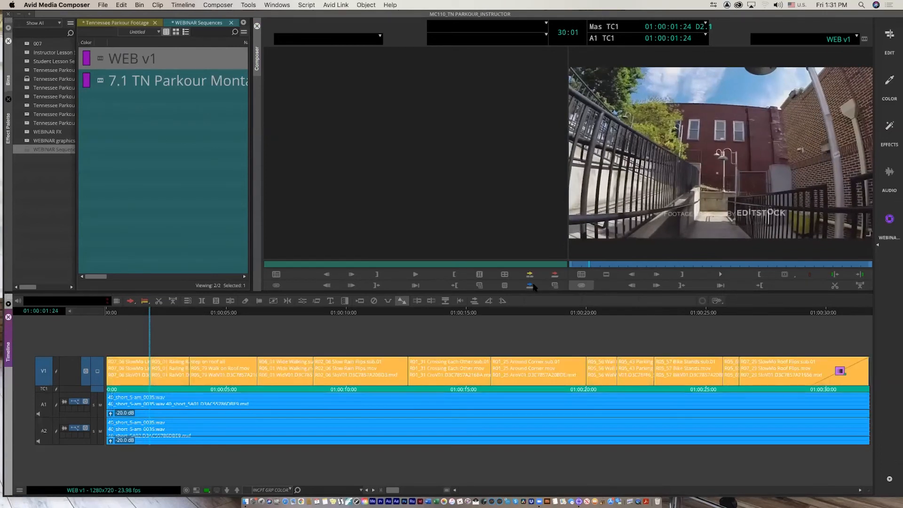
# Play the WEB v1 sequence from its start to review the cuts, and stop playback.
pyautogui.press('Home')
pyautogui.press('space')
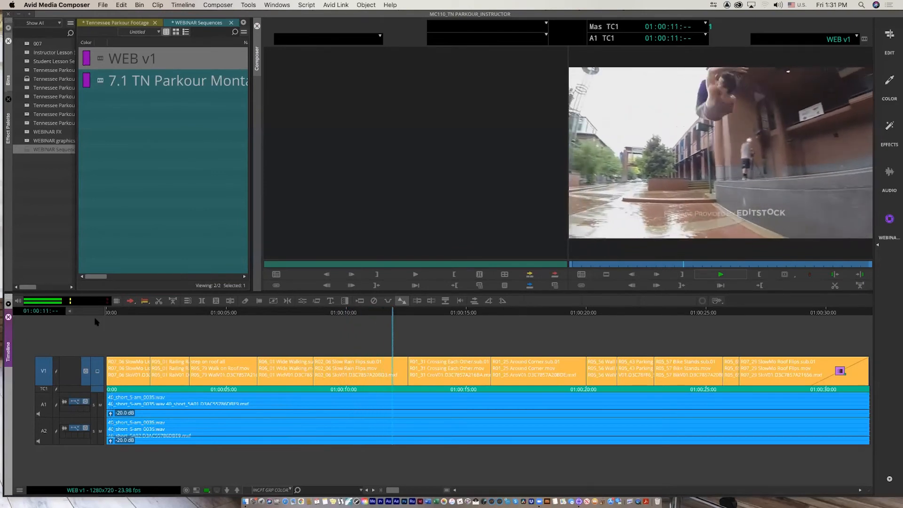
pyautogui.press('space')
# Add a 12-frame Dip to Color transition centered on V1's first cut at 01:00:01:25.
pyautogui.moveTo(174, 318); pyautogui.dragTo(151, 323)
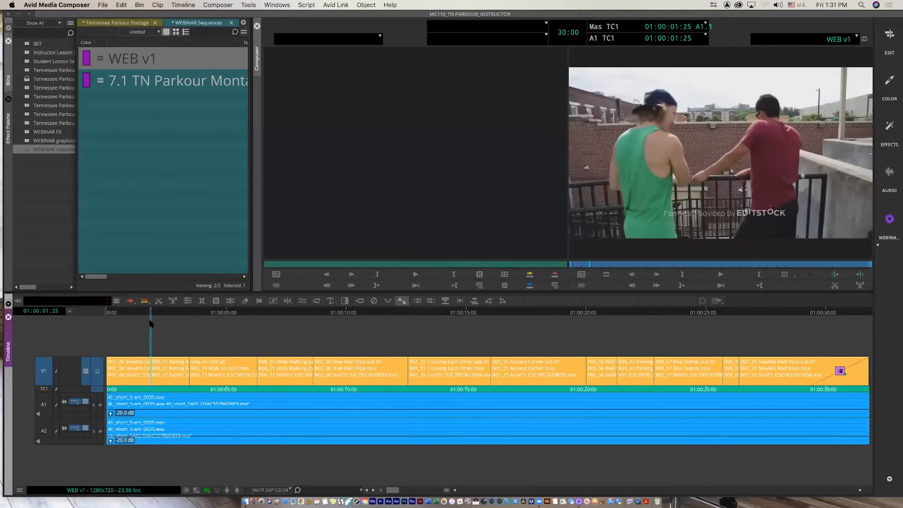
pyautogui.click(346, 302)
pyautogui.click(502, 198)
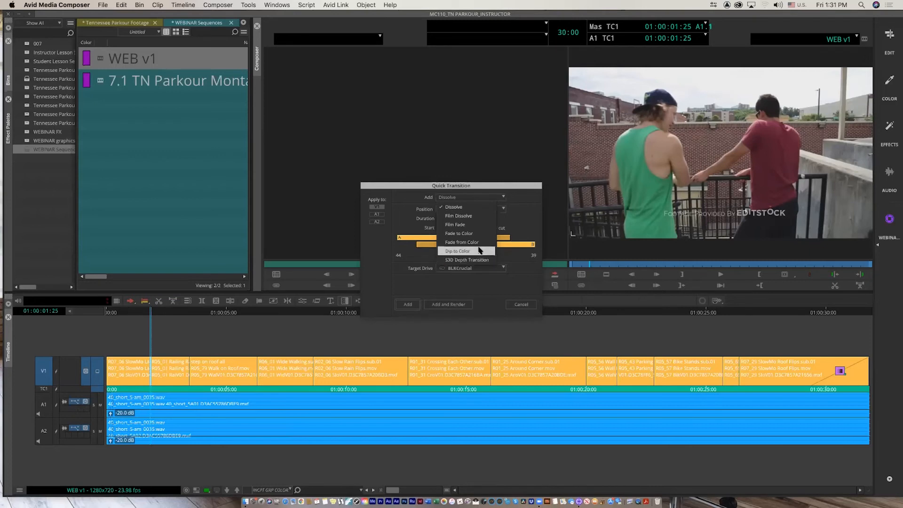
pyautogui.click(480, 249)
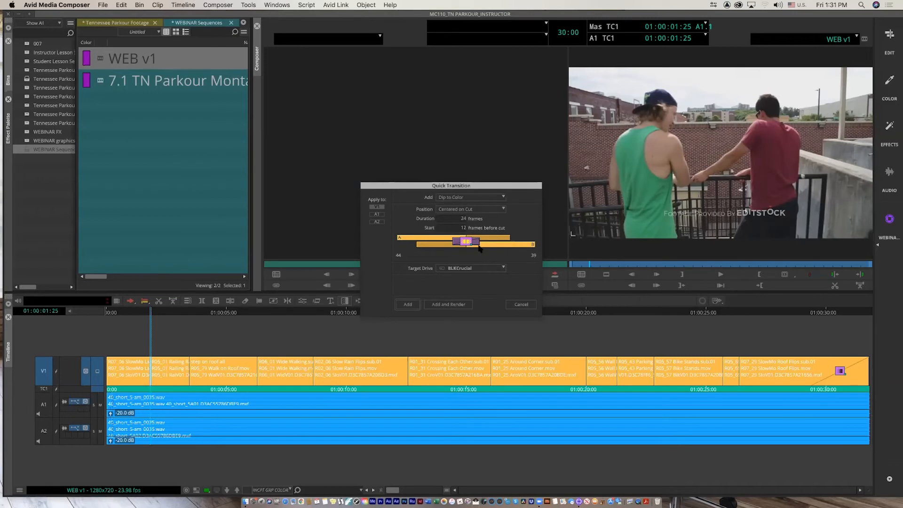
pyautogui.click(460, 219)
pyautogui.write('12')
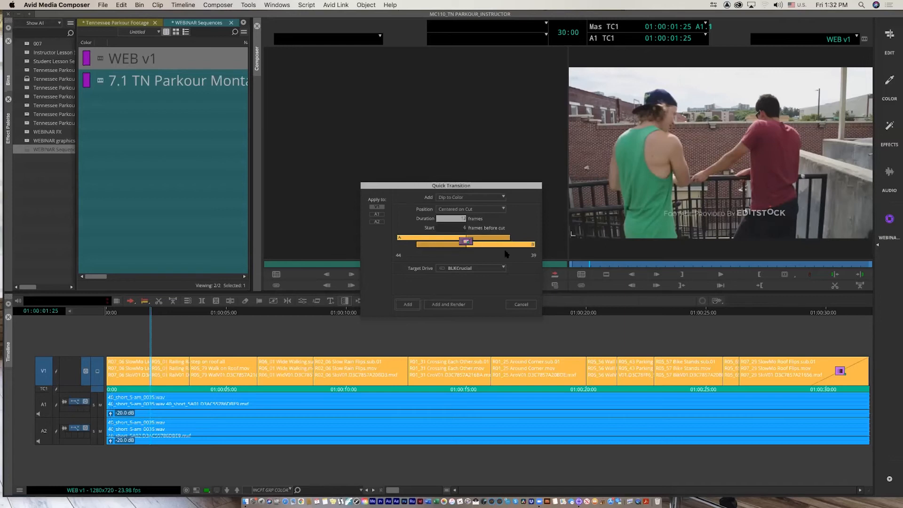
pyautogui.click(407, 304)
# Play across the first cut to preview the Dip to Color transition.
pyautogui.click(139, 314)
pyautogui.press('space')
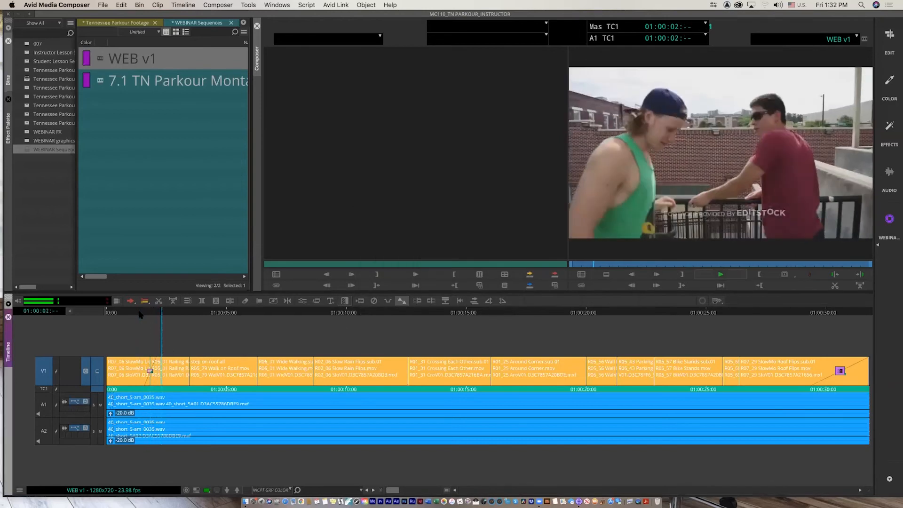
pyautogui.click(141, 314)
# Mark an In point at about 01:00:01:11 and an Out point at about 01:00:20:21 in the WEB v1 sequence.
pyautogui.moveTo(141, 314); pyautogui.dragTo(139, 350)
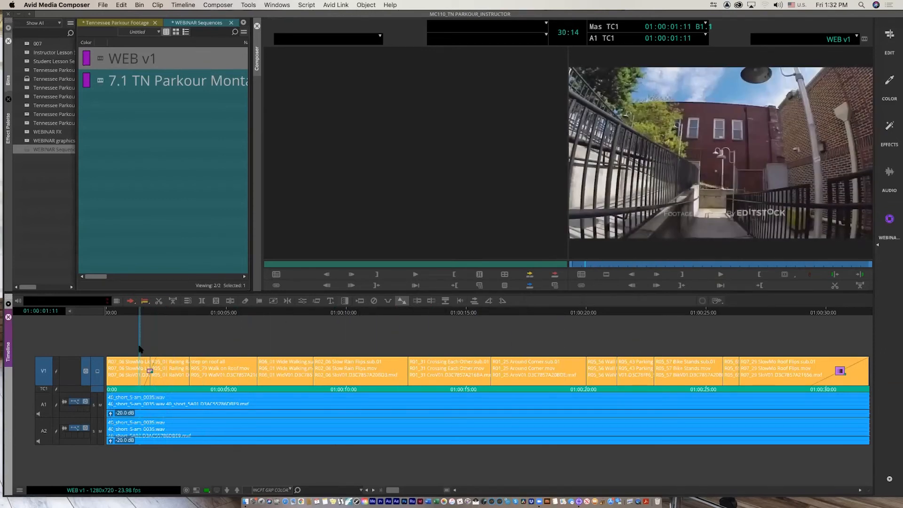
pyautogui.press('i')
pyautogui.moveTo(146, 349); pyautogui.dragTo(604, 336)
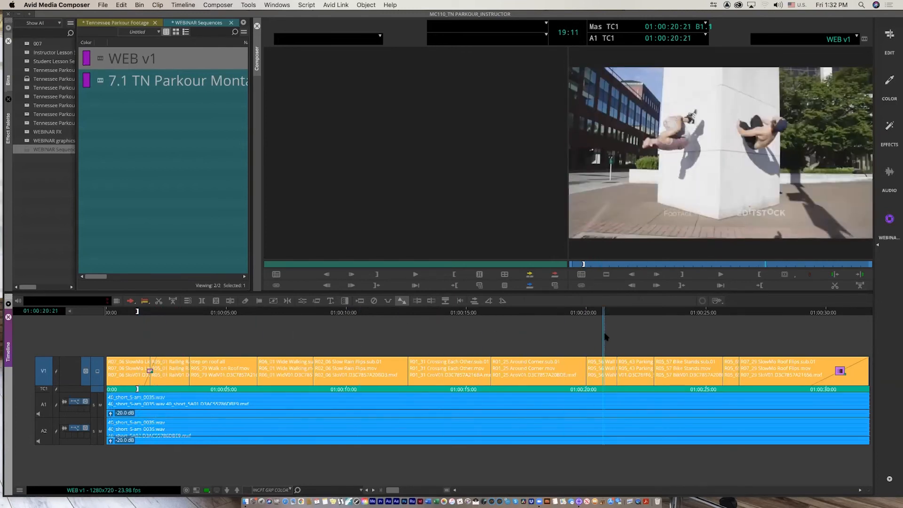
pyautogui.press('o')
# Remove the Dip to Color transition from V1's first cut.
pyautogui.click(178, 376)
pyautogui.moveTo(195, 380); pyautogui.dragTo(148, 398)
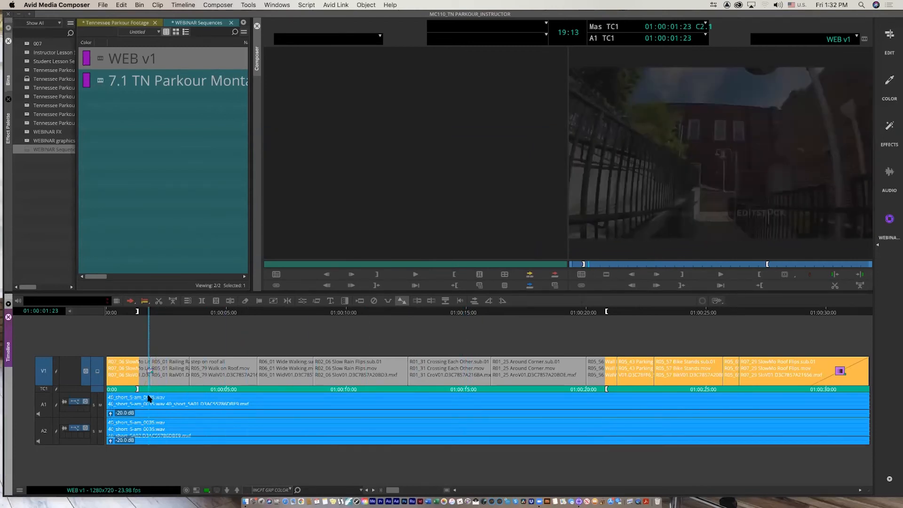
pyautogui.click(373, 301)
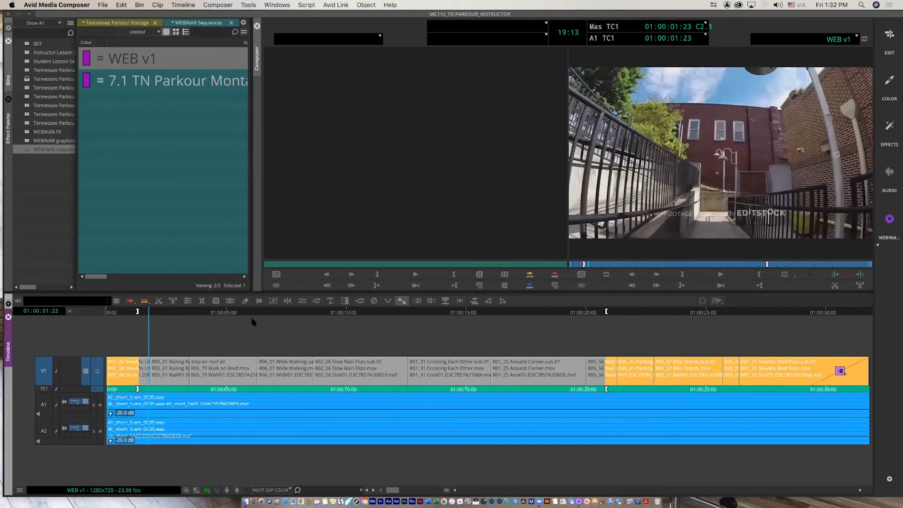
# Apply 12-frame Dip to Color transitions centered on all V1 cuts between the In and Out points, and clear the marks.
pyautogui.click(344, 300)
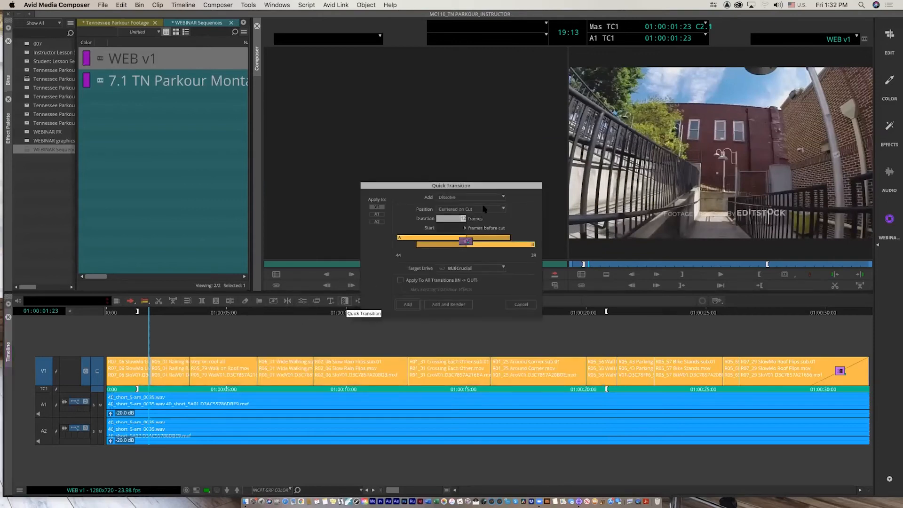
pyautogui.moveTo(473, 186); pyautogui.dragTo(499, 168)
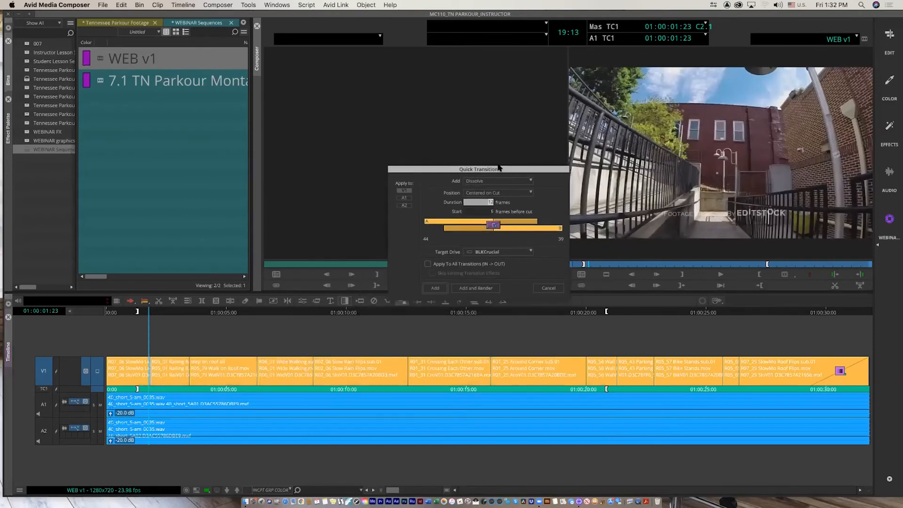
pyautogui.click(426, 261)
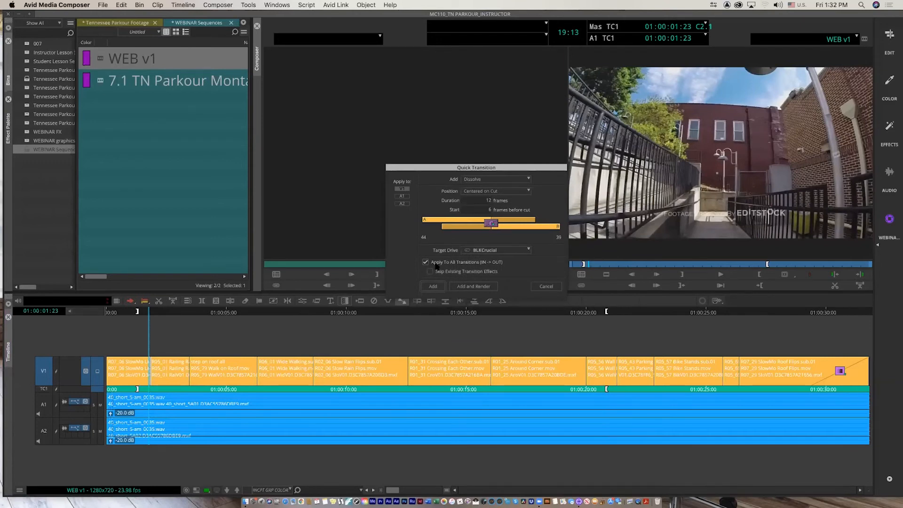
pyautogui.click(433, 286)
pyautogui.click(526, 180)
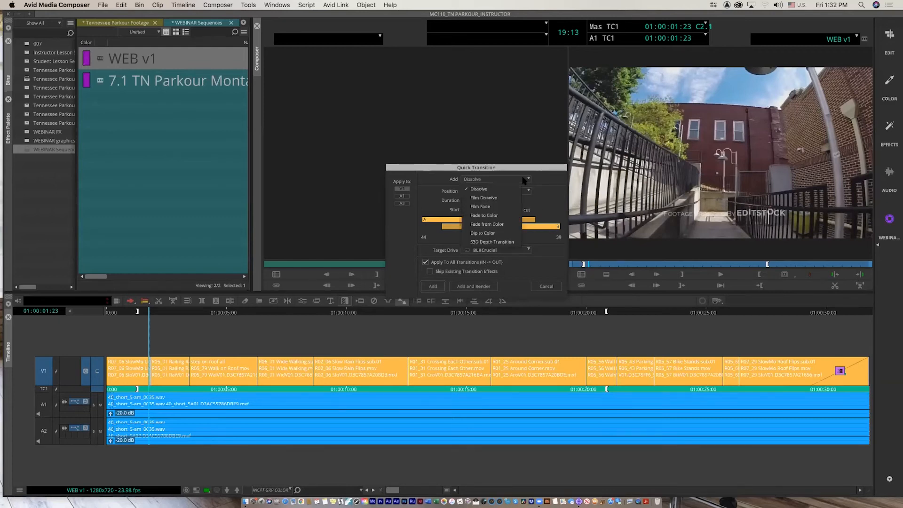
pyautogui.click(507, 233)
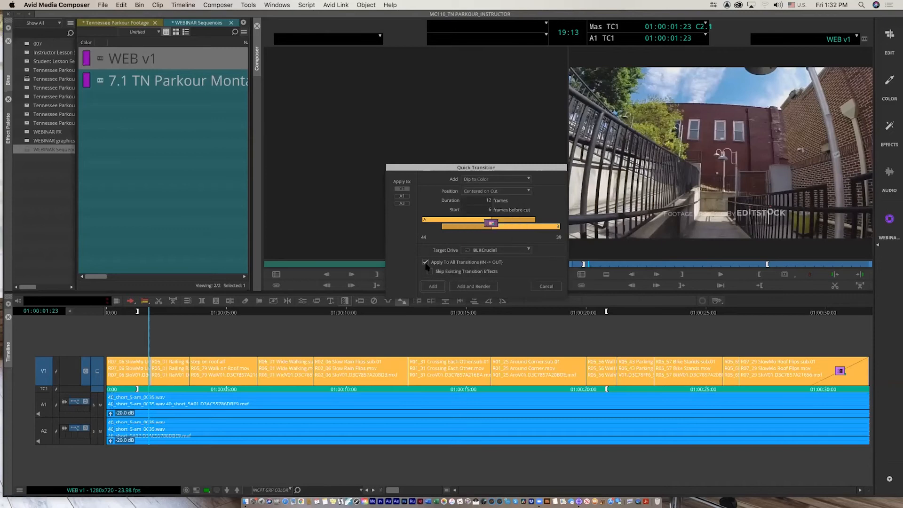
pyautogui.click(435, 288)
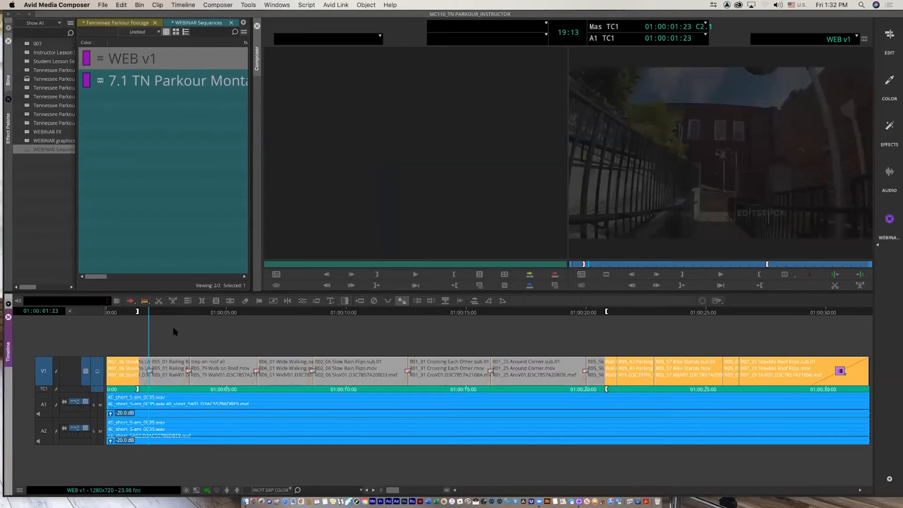
pyautogui.press('g')
# Play the sequence full screen from just before the first cut to review the transitions, and exit full-screen playback.
pyautogui.click(144, 312)
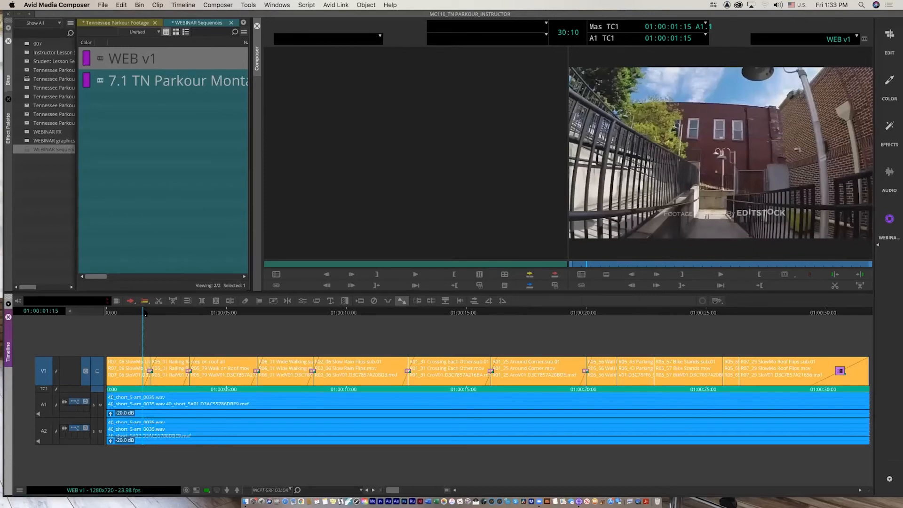
pyautogui.press('super+F12')
pyautogui.press('space')
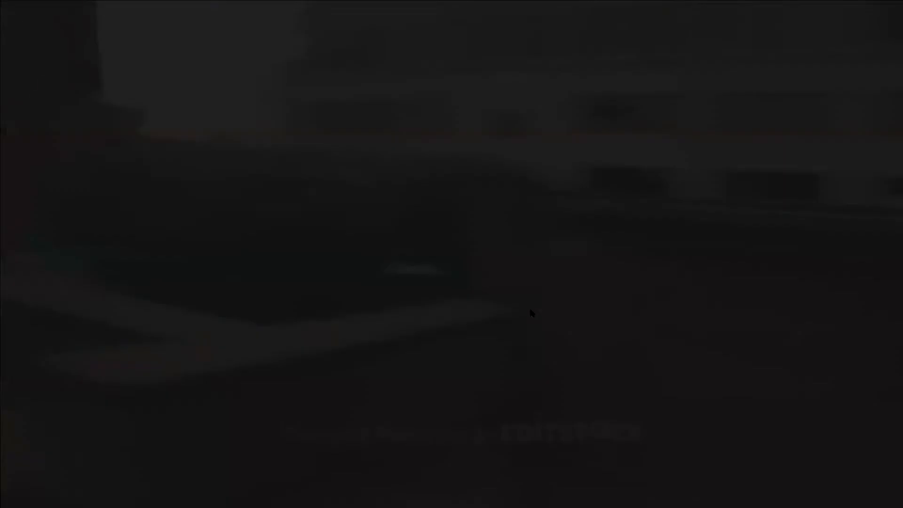
pyautogui.press('Escape')
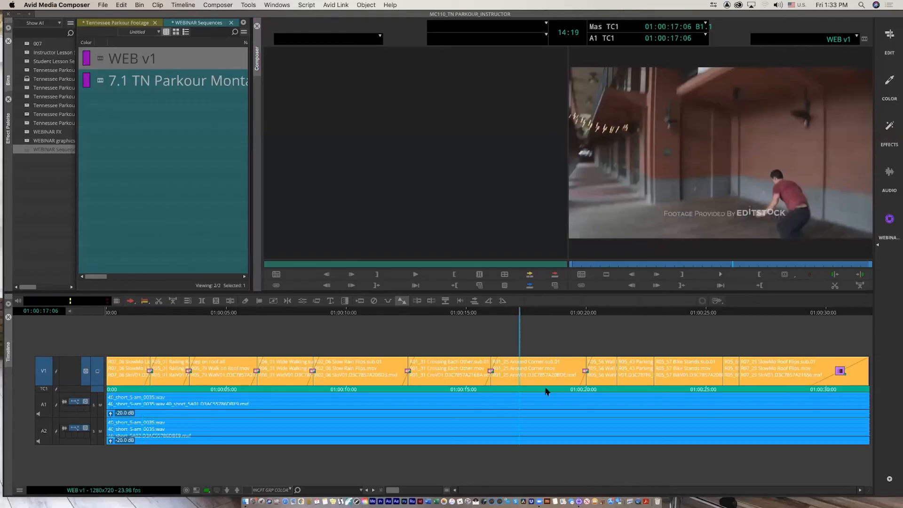
# Try removing the Dip to Color transitions from V1's first two cuts one at a time, and undo both removals.
pyautogui.moveTo(521, 312)
pyautogui.mouseDown()
pyautogui.moveTo(584, 312)
pyautogui.moveTo(521, 312)
pyautogui.mouseUp()
pyautogui.moveTo(394, 341); pyautogui.dragTo(151, 372)
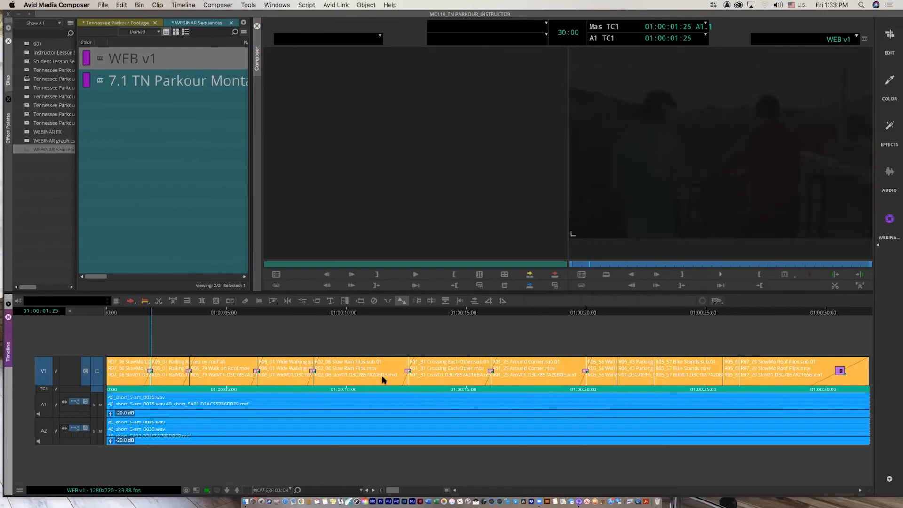
pyautogui.click(374, 303)
pyautogui.click(189, 373)
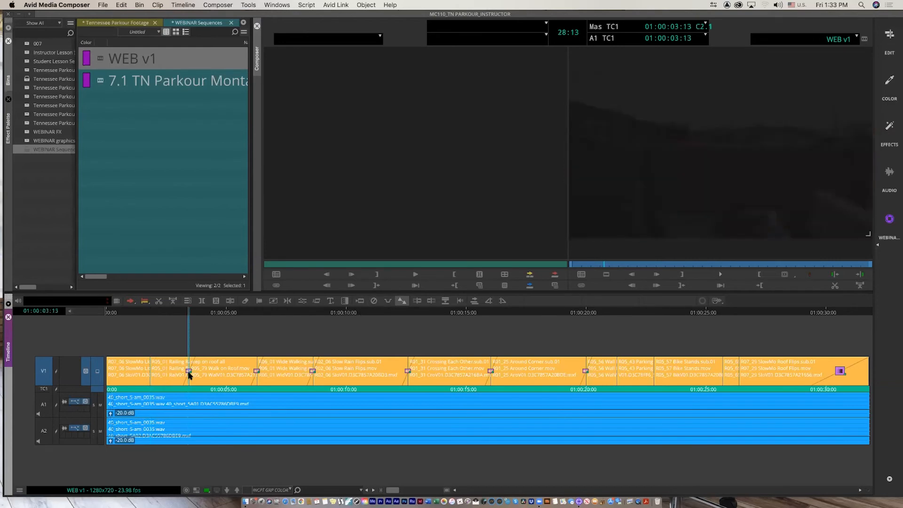
pyautogui.click(373, 303)
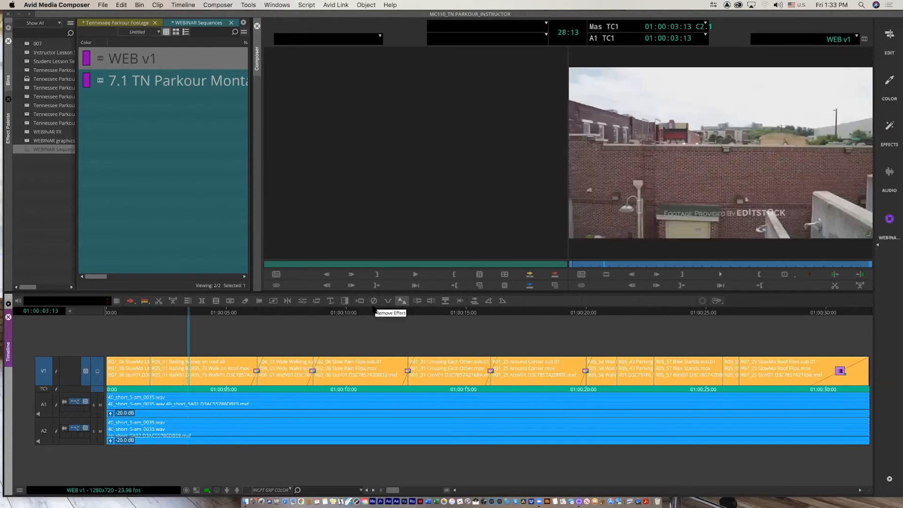
pyautogui.hotkey('ctrl', 'z')
pyautogui.hotkey('ctrl', 'z')
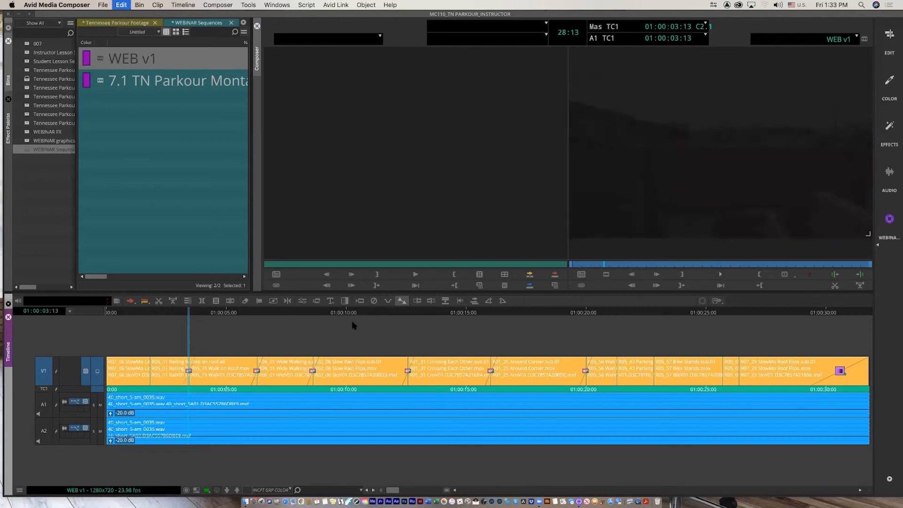
# Open the first cut's Dip to Color transition in the Effect Editor to view its parameters, and close the editor.
pyautogui.click(149, 372)
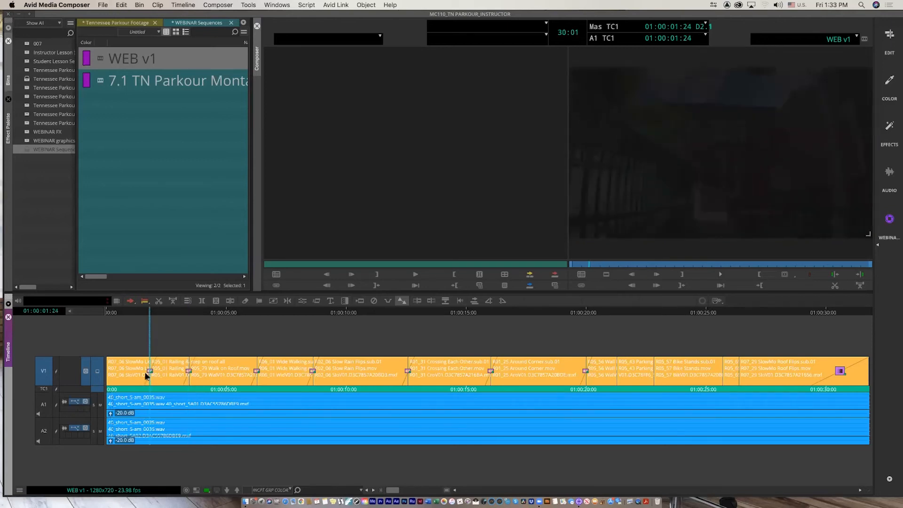
pyautogui.click(302, 301)
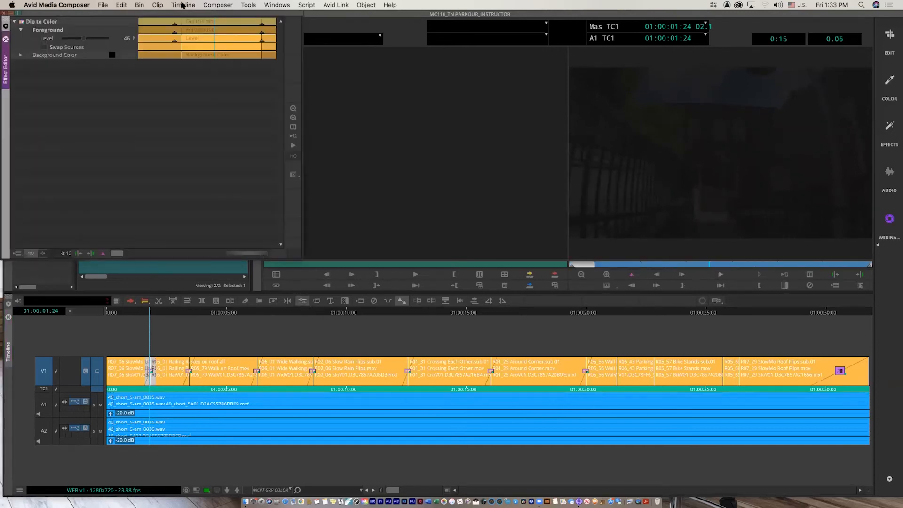
pyautogui.moveTo(147, 13); pyautogui.dragTo(94, 61)
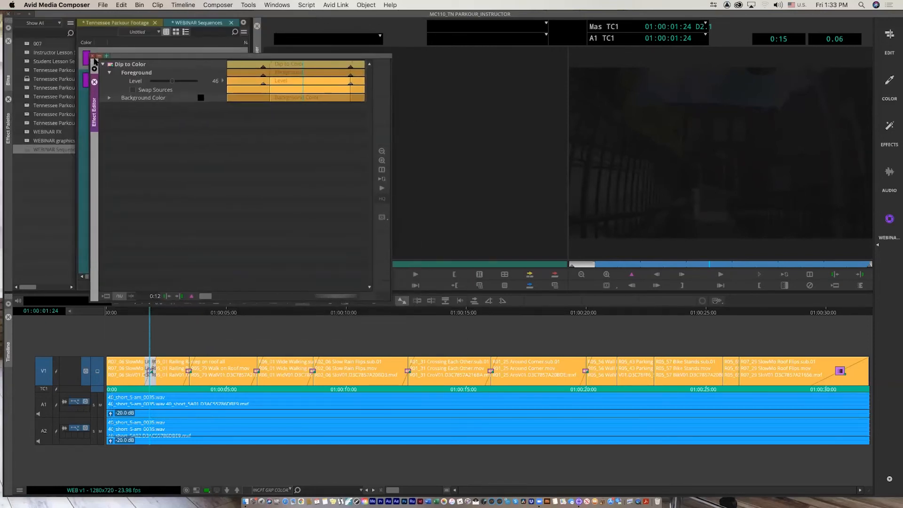
pyautogui.click(93, 56)
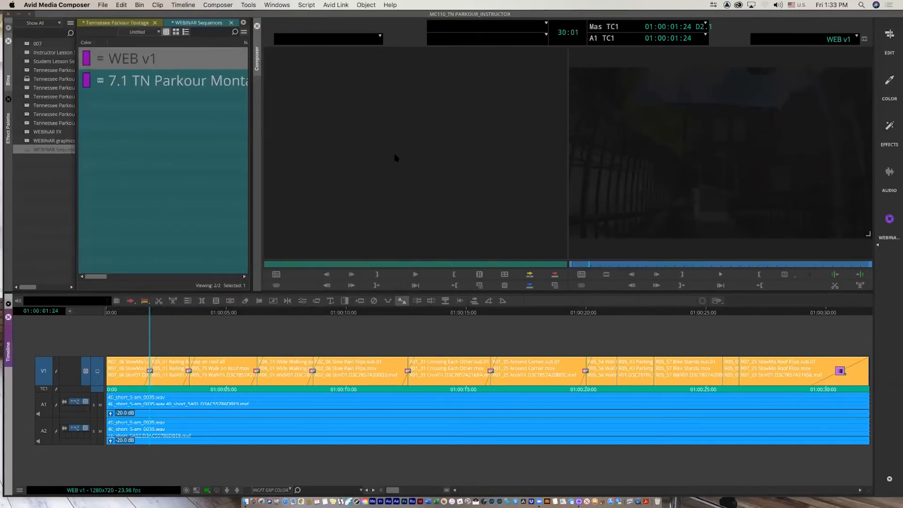
# In the Effects workspace, select the seven Dip to Color transitions on V1 together and delete them.
pyautogui.click(891, 139)
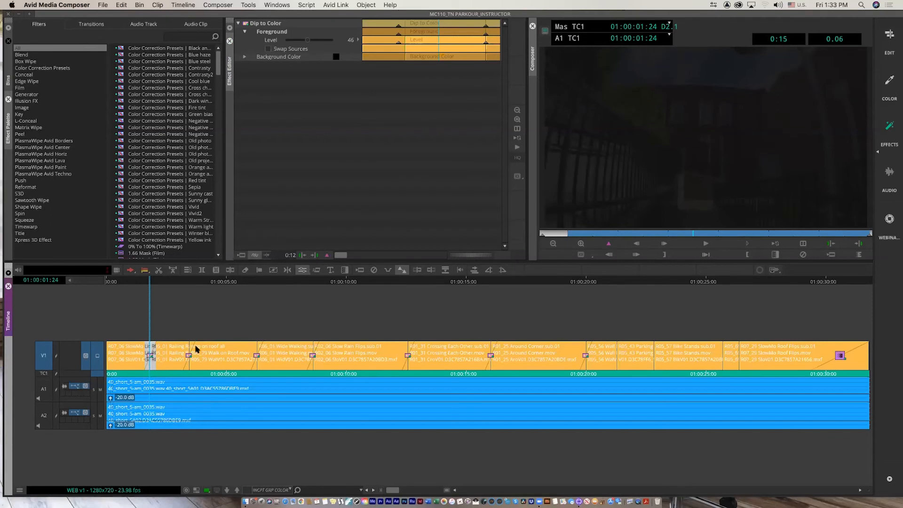
pyautogui.keyDown('shift'); pyautogui.click(189, 356); pyautogui.keyUp('shift')
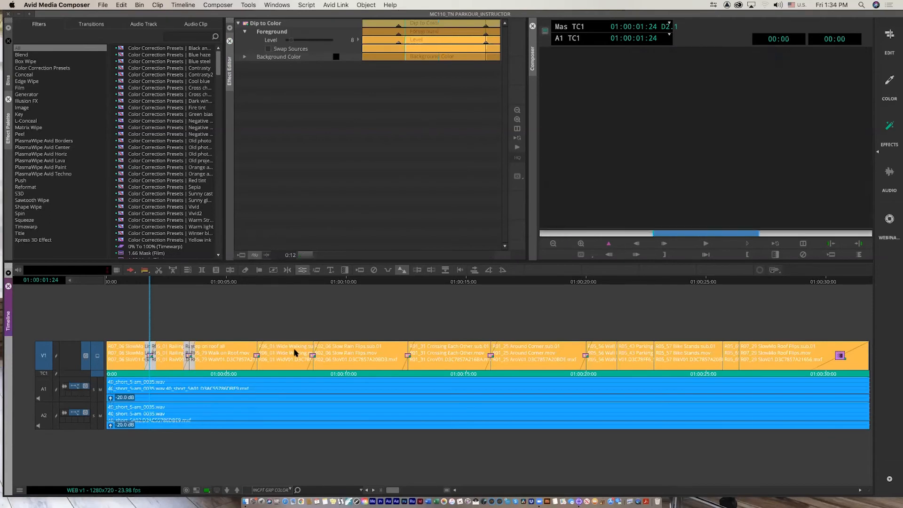
pyautogui.keyDown('shift'); pyautogui.click(313, 356); pyautogui.keyUp('shift')
pyautogui.keyDown('shift'); pyautogui.click(491, 356); pyautogui.keyUp('shift')
pyautogui.moveTo(584, 376); pyautogui.dragTo(601, 376)
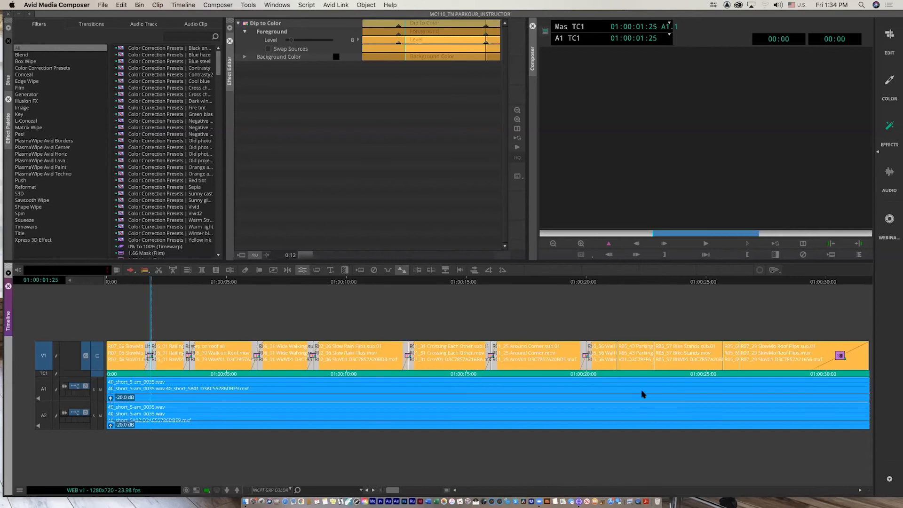
pyautogui.press('Delete')
# Add a 12-frame Dissolve centered on V1's first cut, and play across the cut to preview it.
pyautogui.press('\\')
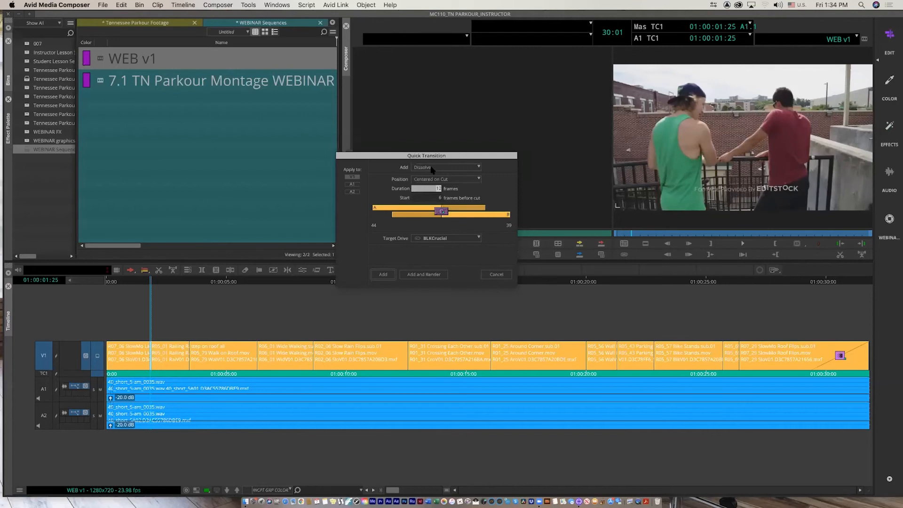
pyautogui.click(432, 168)
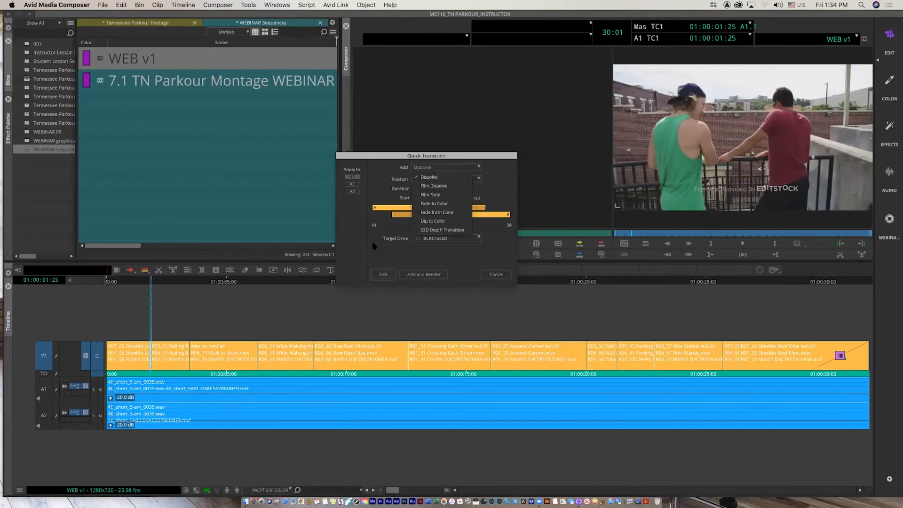
pyautogui.click(429, 177)
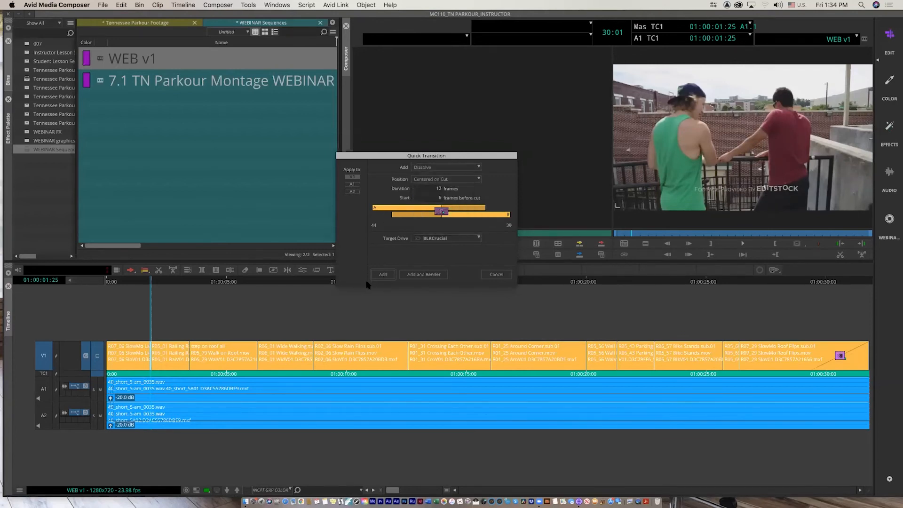
pyautogui.click(387, 274)
pyautogui.click(140, 282)
pyautogui.press('space')
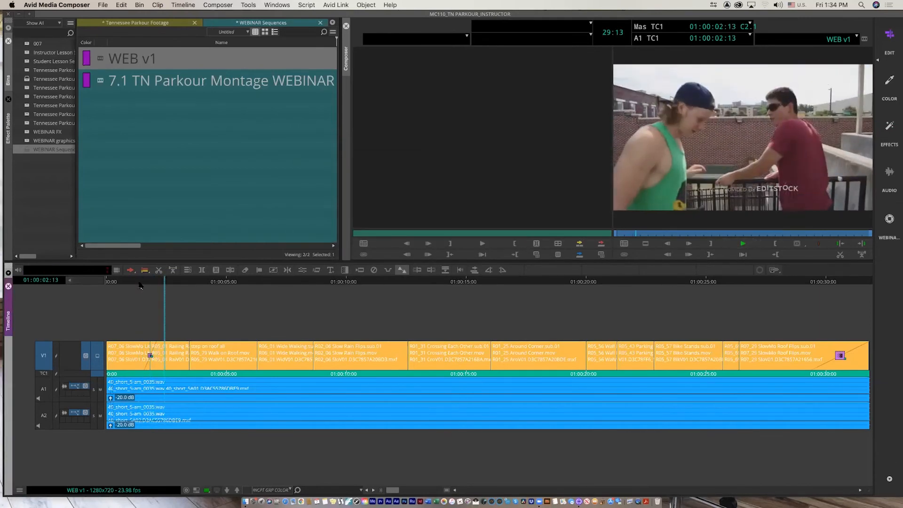
# Replace the Dissolve on V1's first cut with a 12-frame Dip to Color centered on the cut, and scrub across it.
pyautogui.moveTo(139, 282); pyautogui.dragTo(151, 285)
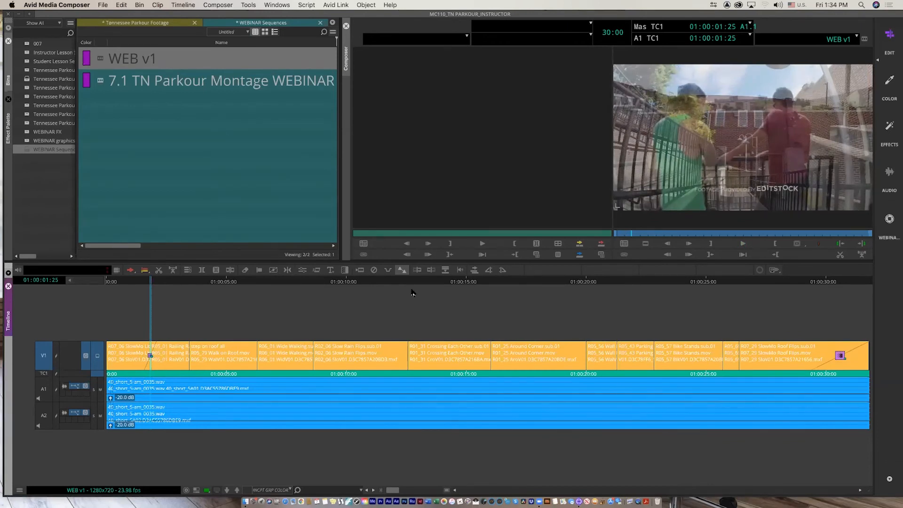
pyautogui.click(374, 270)
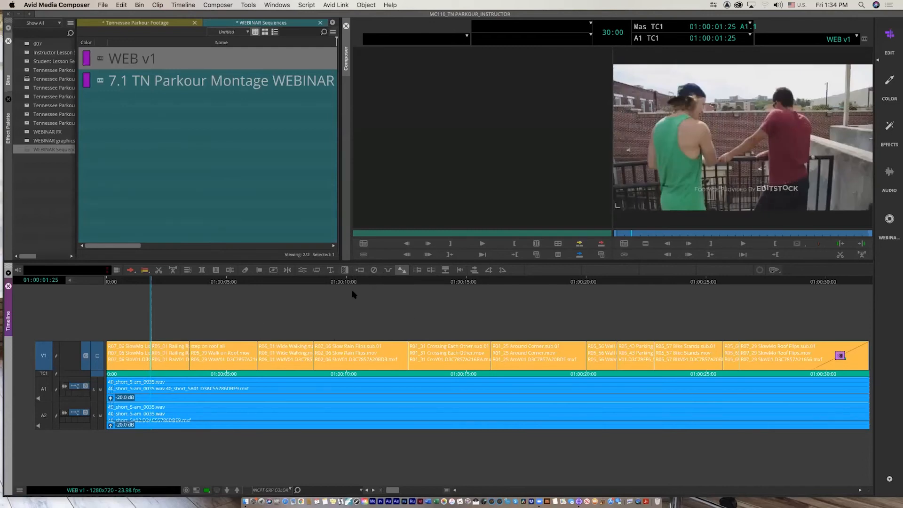
pyautogui.click(346, 270)
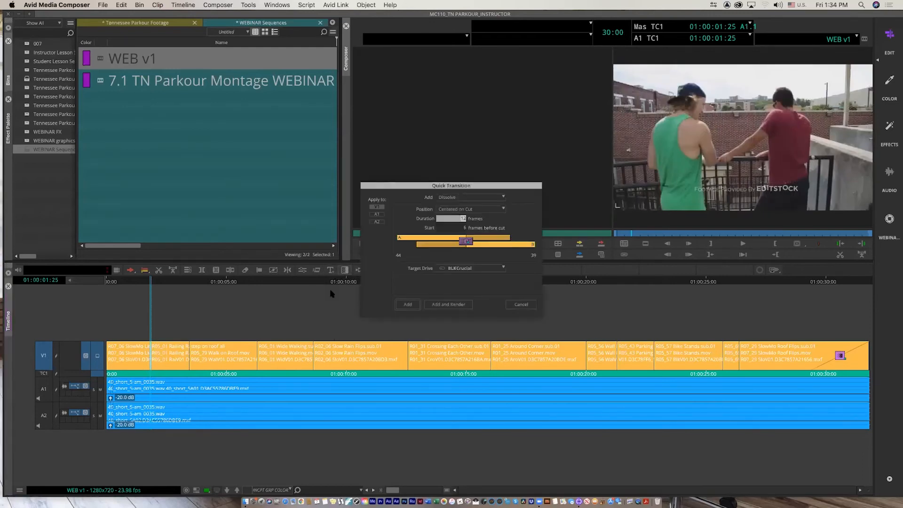
pyautogui.moveTo(528, 188); pyautogui.dragTo(534, 169)
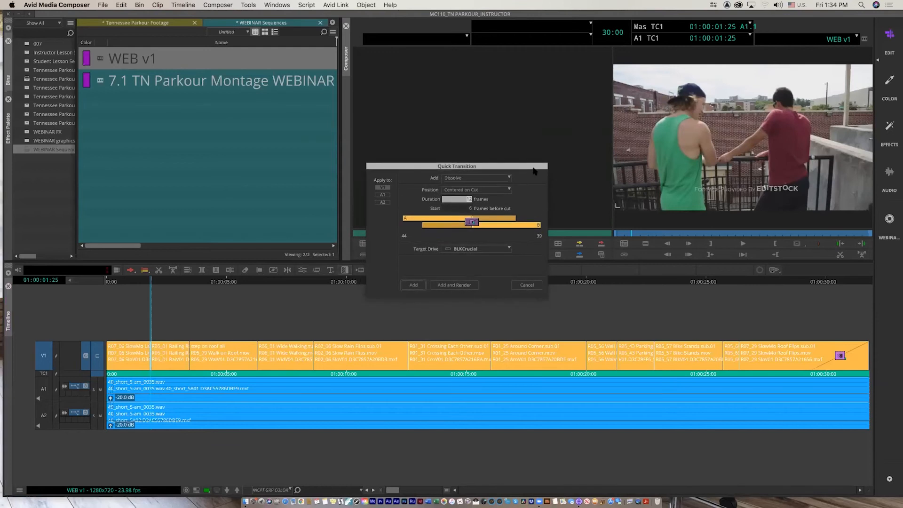
pyautogui.click(508, 178)
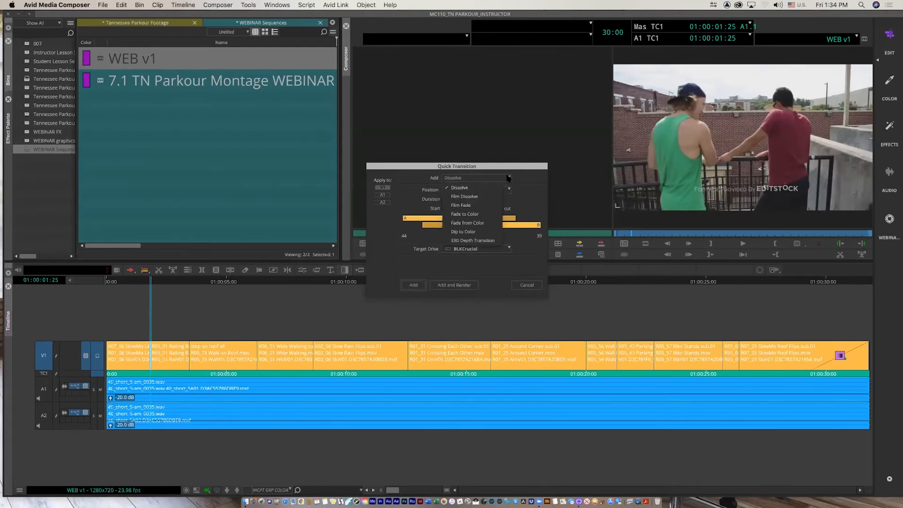
pyautogui.click(480, 231)
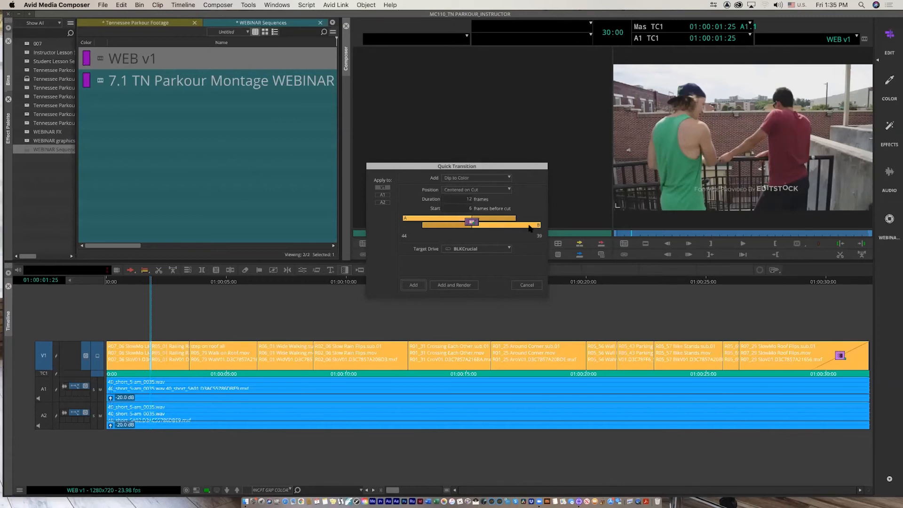
pyautogui.click(415, 286)
pyautogui.moveTo(143, 282)
pyautogui.mouseDown()
pyautogui.moveTo(157, 284)
pyautogui.moveTo(149, 287)
pyautogui.mouseUp()
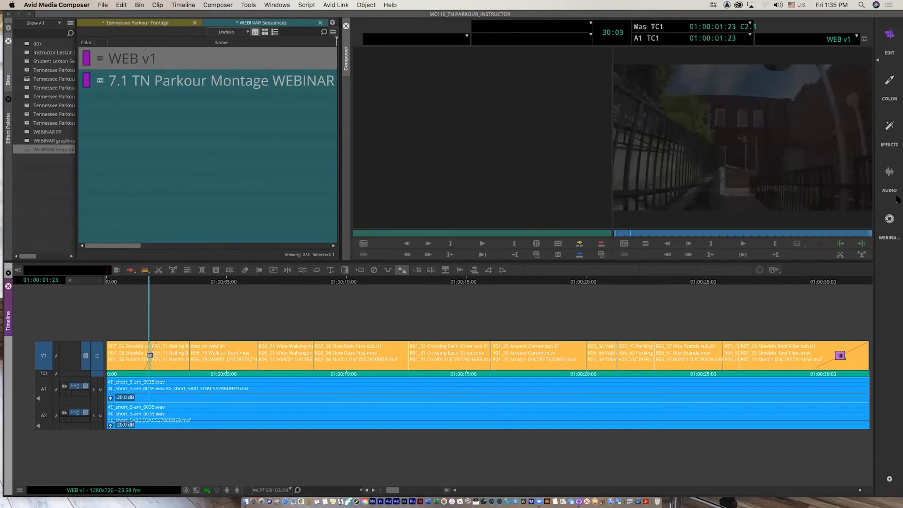
# In the Effects workspace, set the Background Color of the first cut's Dip to Color to light yellow (RGB 255, 255, 127).
pyautogui.click(890, 141)
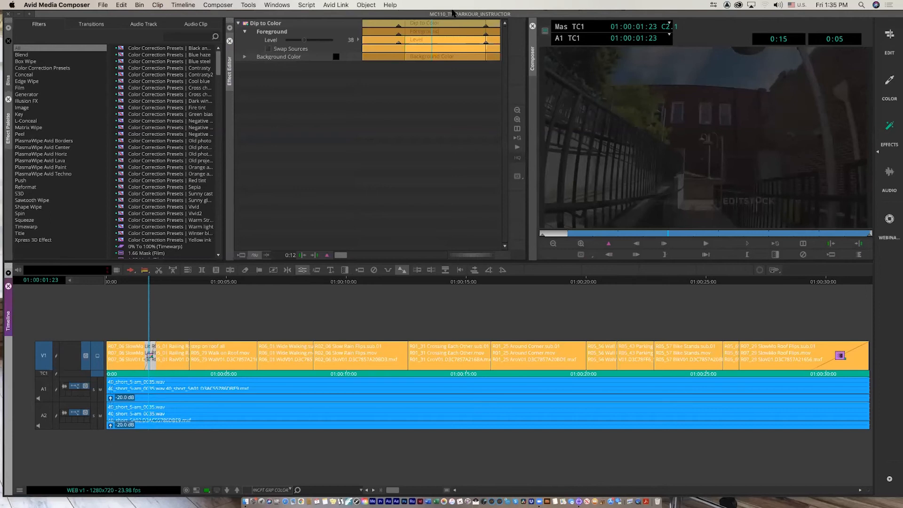
pyautogui.click(756, 56)
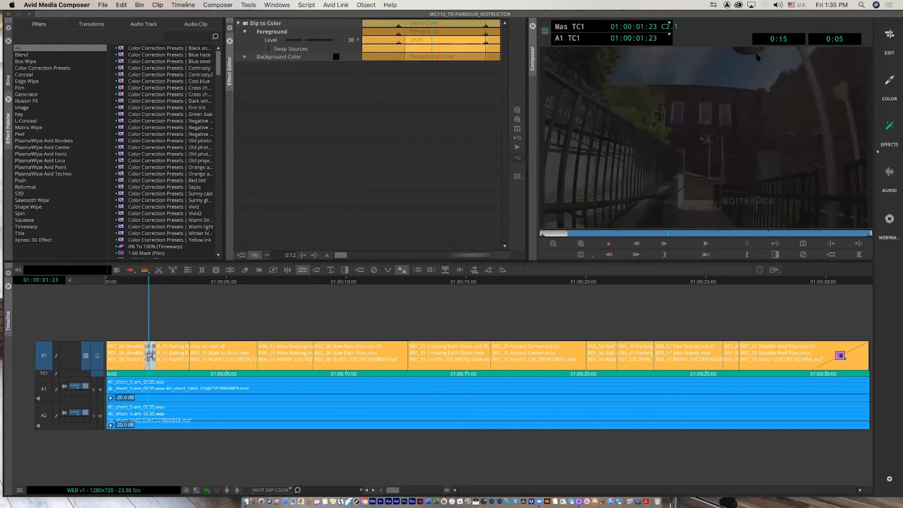
pyautogui.click(335, 57)
pyautogui.moveTo(415, 154); pyautogui.dragTo(364, 120)
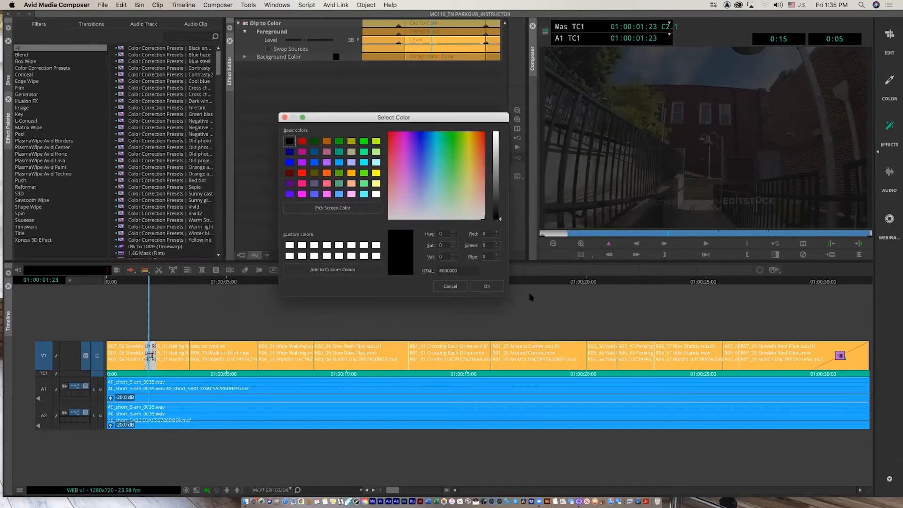
pyautogui.click(376, 183)
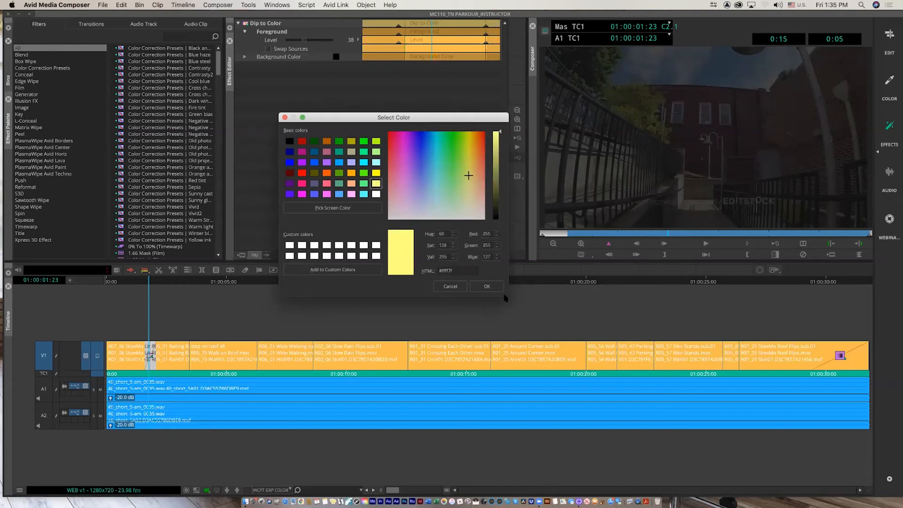
pyautogui.click(486, 285)
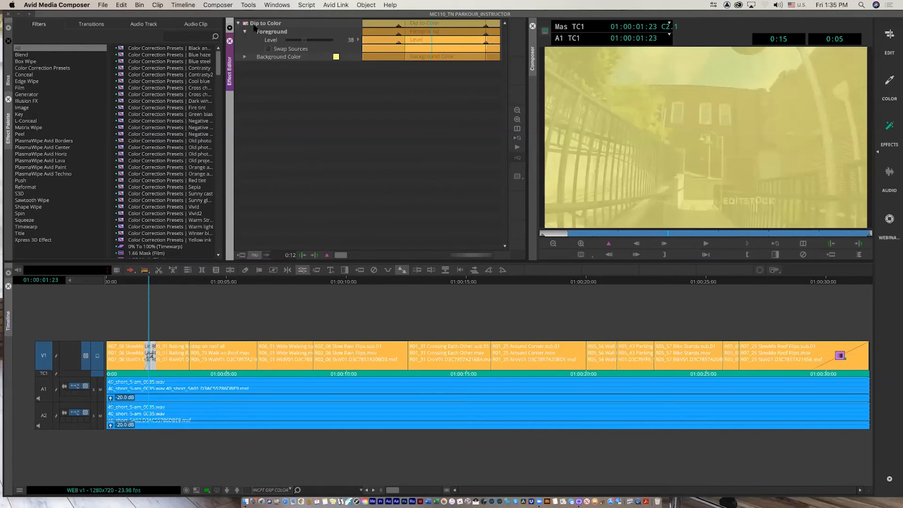
# Save the yellow Dip to Color as an effect template in the WEBINAR Sequences bin and name it YL.
pyautogui.click(8, 80)
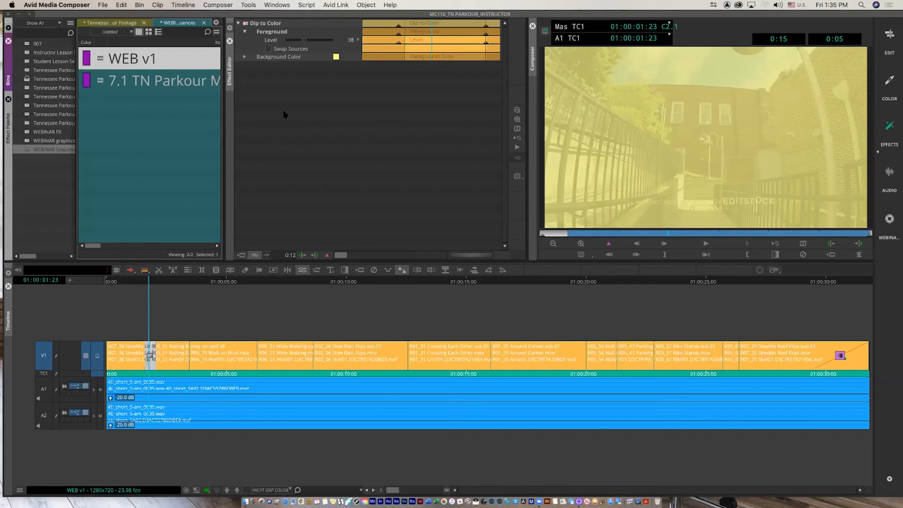
pyautogui.moveTo(245, 23); pyautogui.dragTo(135, 126)
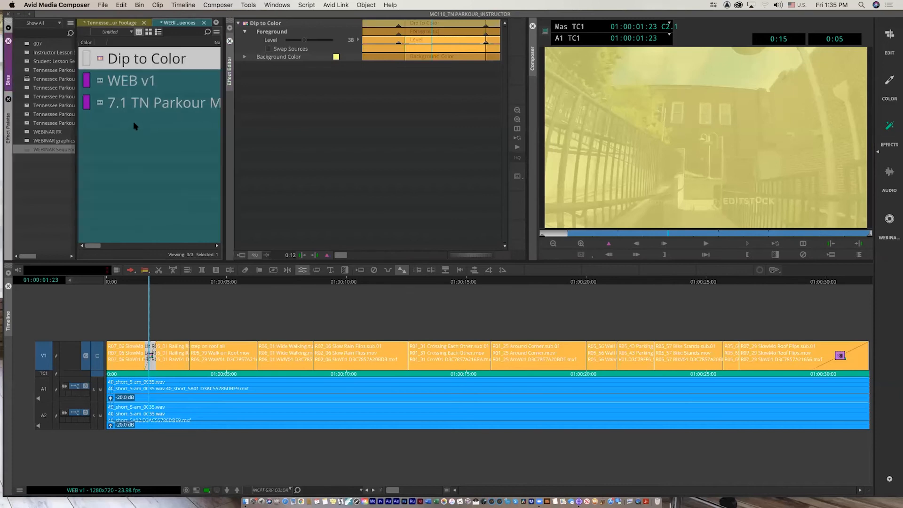
pyautogui.click(186, 59)
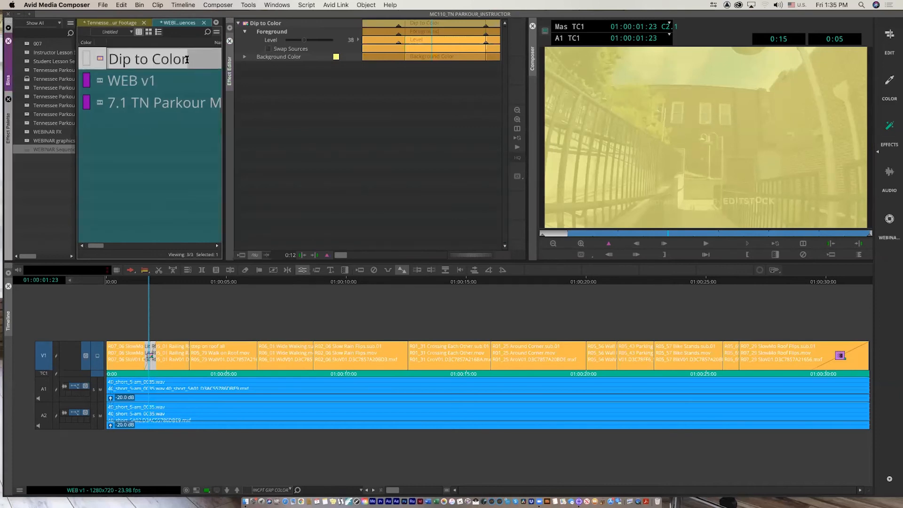
pyautogui.write('TL')
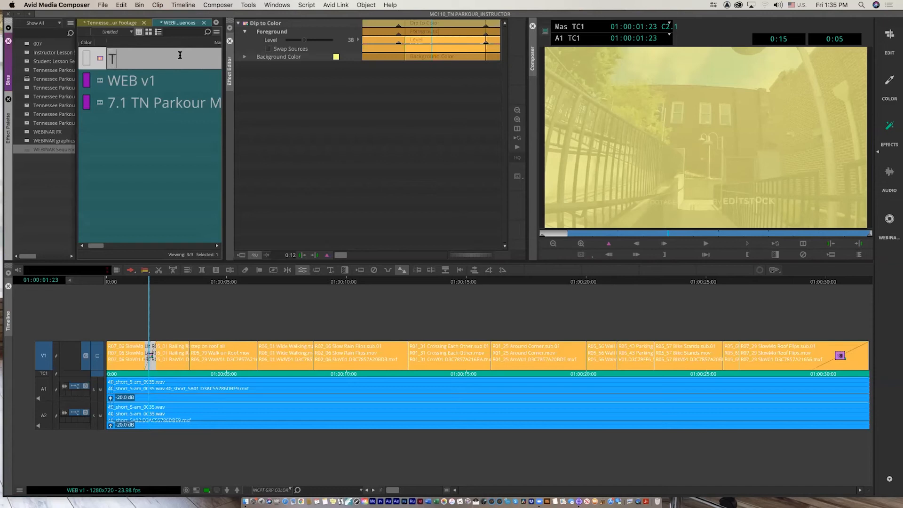
pyautogui.click(185, 140)
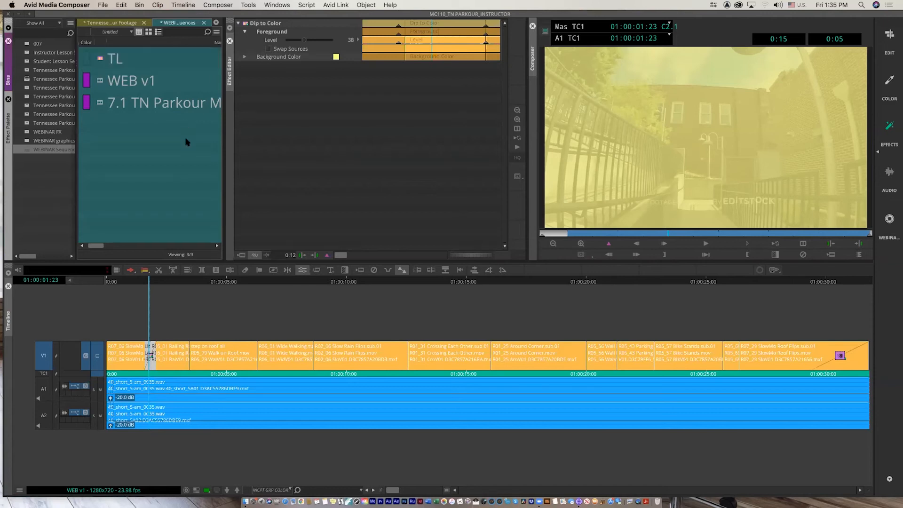
pyautogui.click(118, 58)
pyautogui.write('Y')
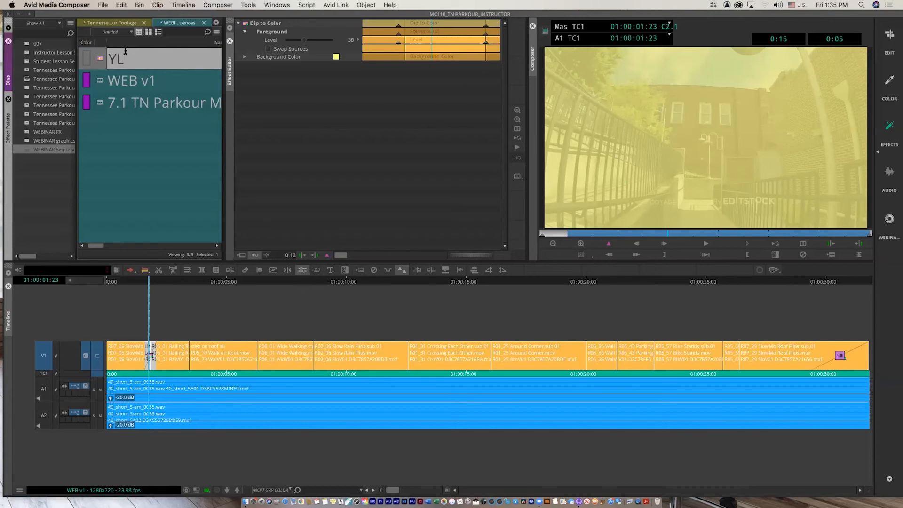
pyautogui.click(355, 183)
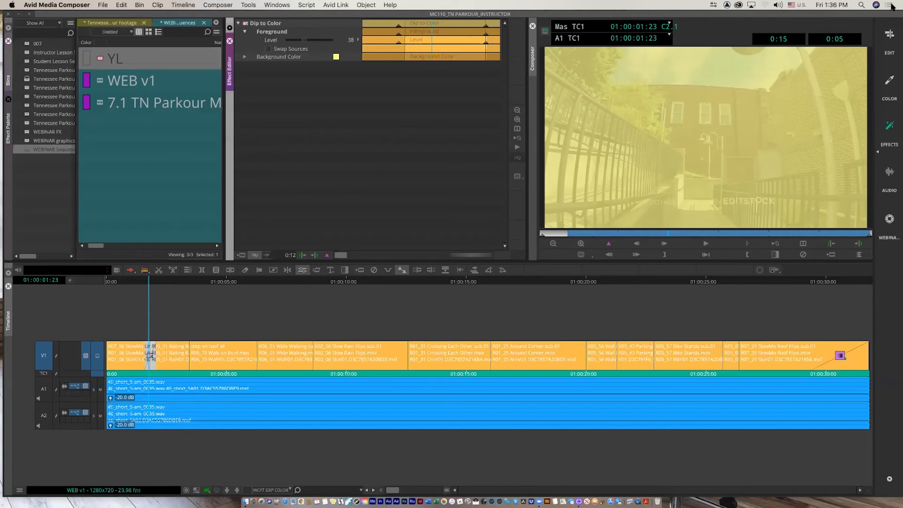
# In the Edit workspace, apply the YL template to V1's third cut and play across the cut to preview it.
pyautogui.click(890, 35)
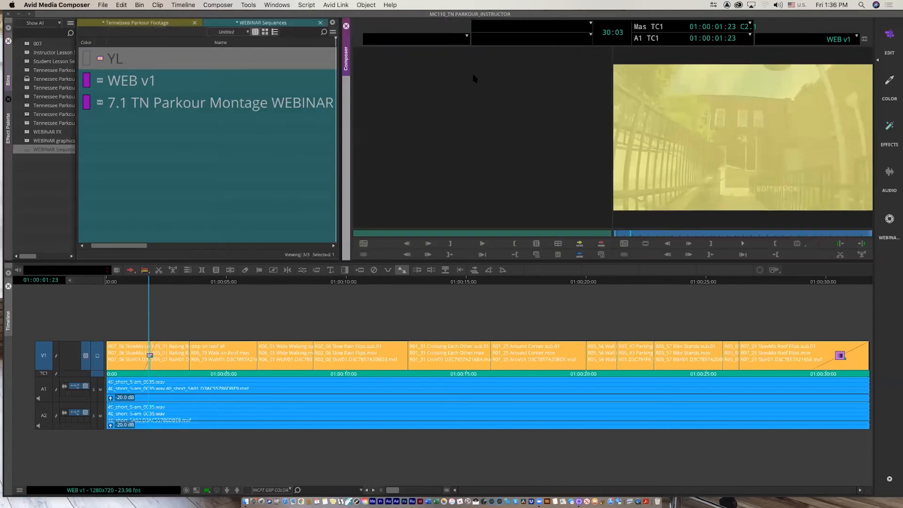
pyautogui.click(100, 60)
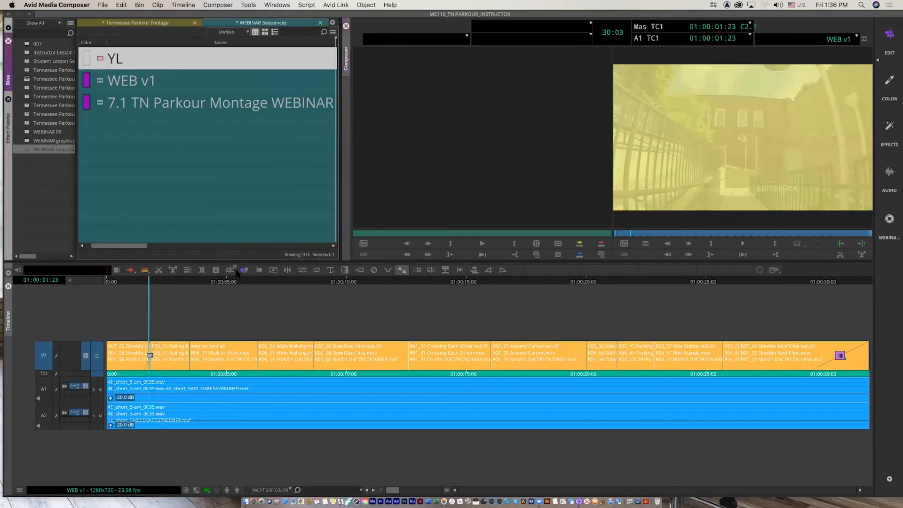
pyautogui.click(259, 359)
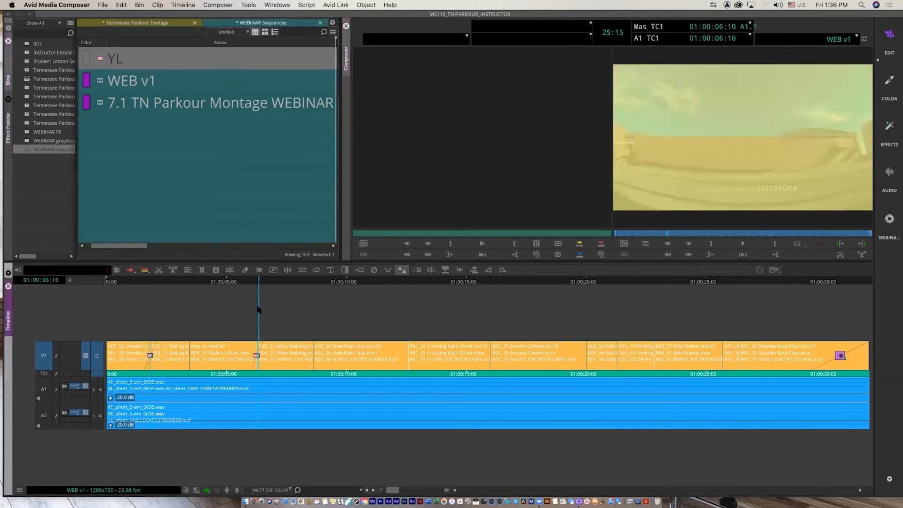
pyautogui.click(240, 281)
pyautogui.press('space')
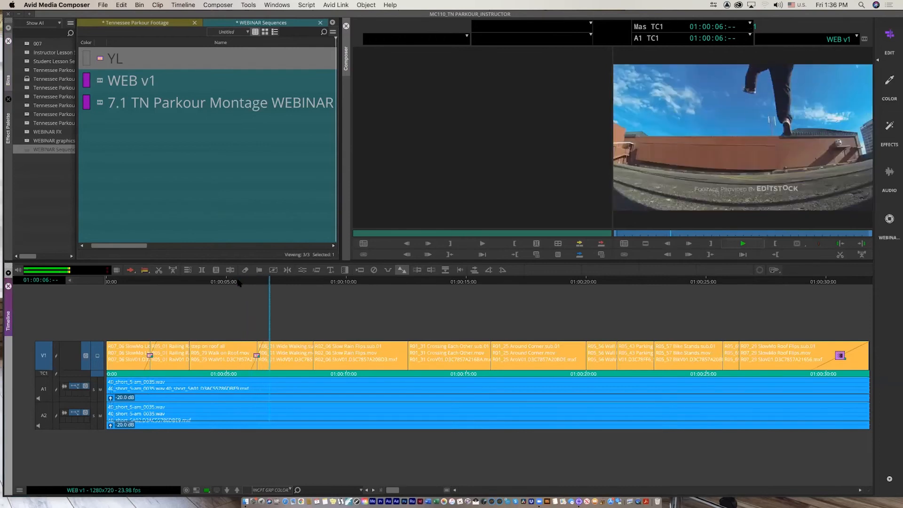
pyautogui.press('space')
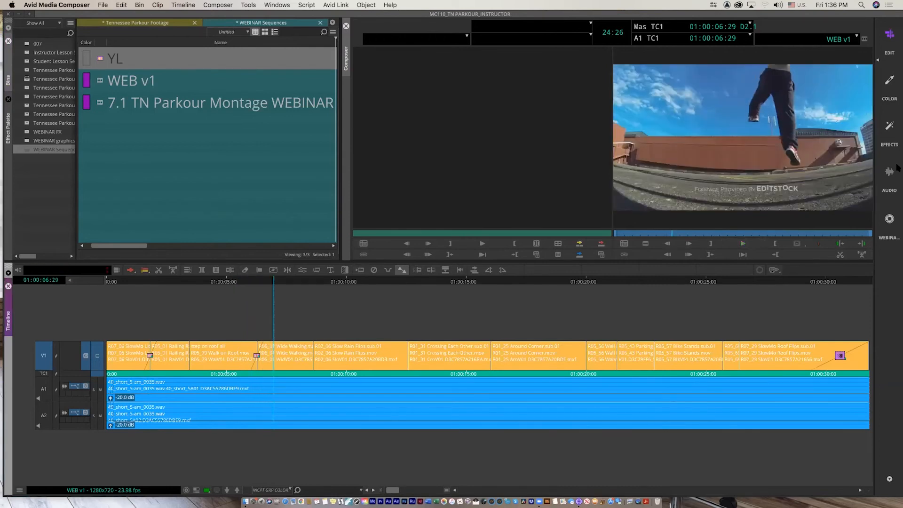
# In the Effects workspace, select the first eight cuts on V1 together and apply the YL template to all of them.
pyautogui.click(890, 134)
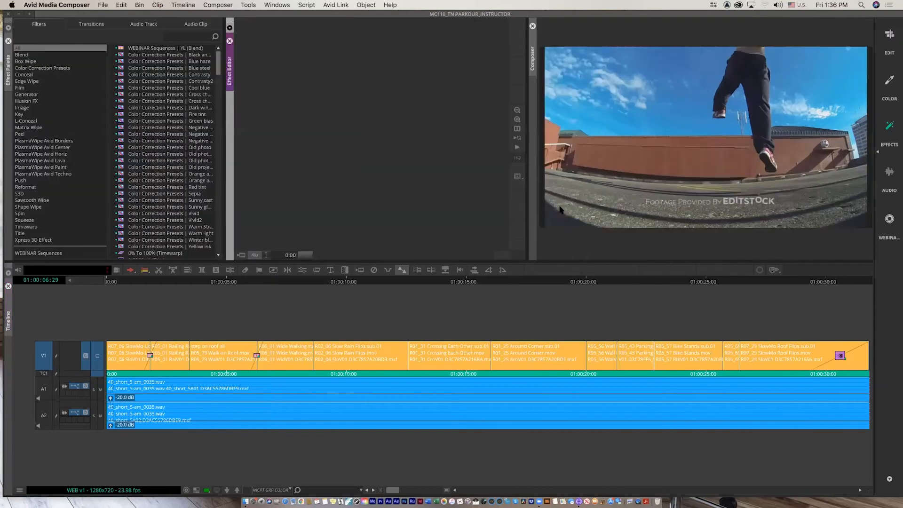
pyautogui.click(150, 356)
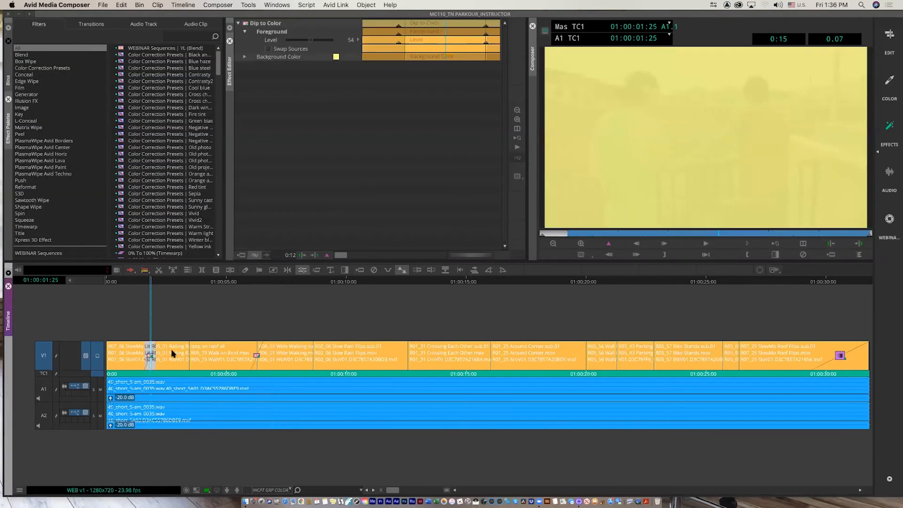
pyautogui.moveTo(132, 319); pyautogui.dragTo(621, 396)
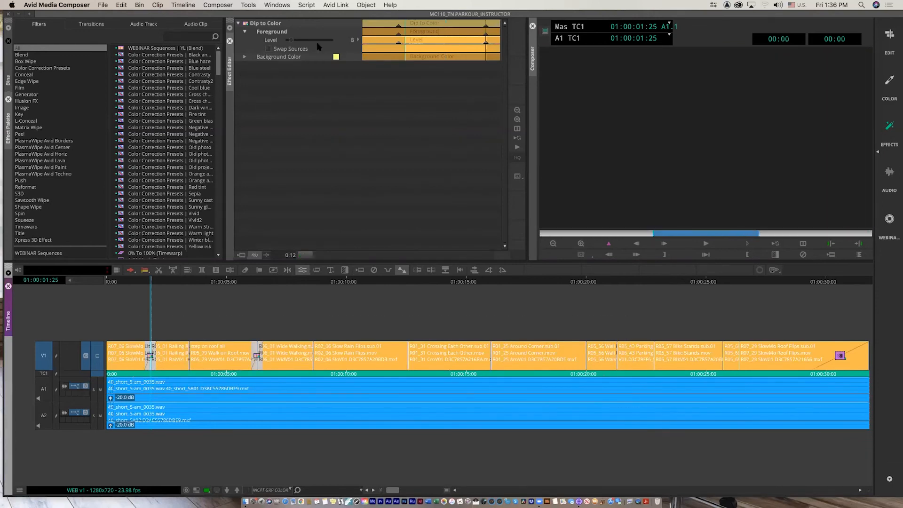
pyautogui.click(8, 85)
pyautogui.doubleClick(99, 59)
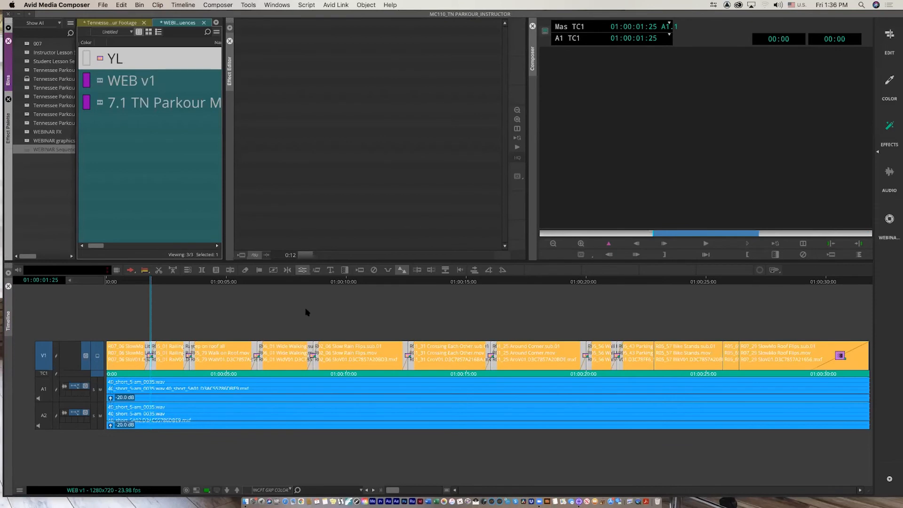
# Return to the Edit workspace and play the montage from just before the first cut to review the yellow transitions.
pyautogui.click(889, 35)
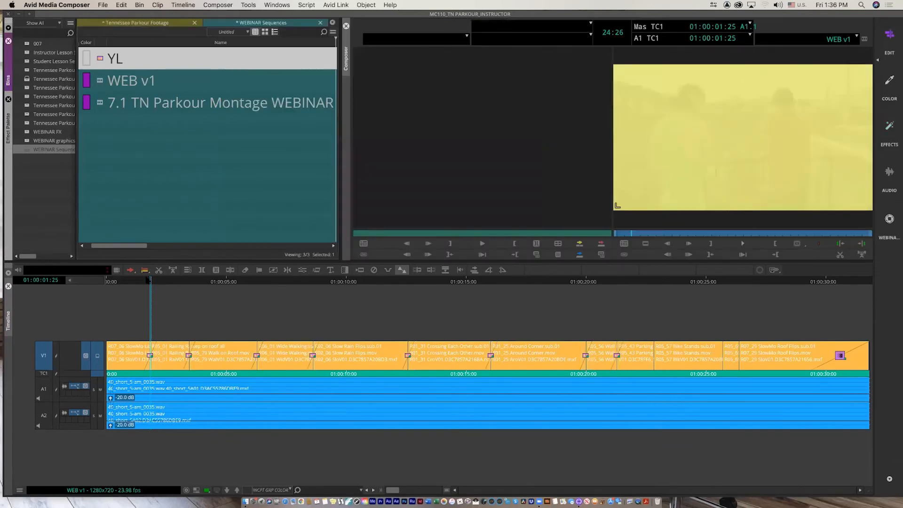
pyautogui.click(141, 281)
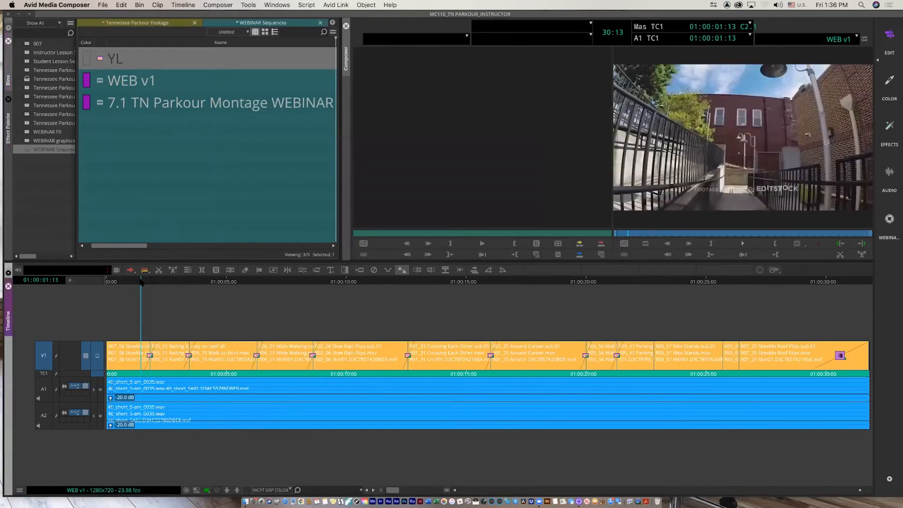
pyautogui.press('space')
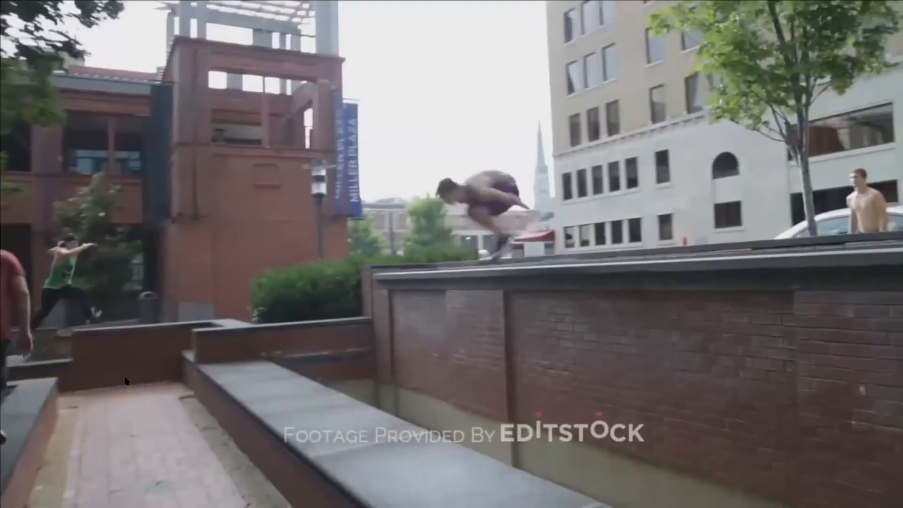
pyautogui.press('space')
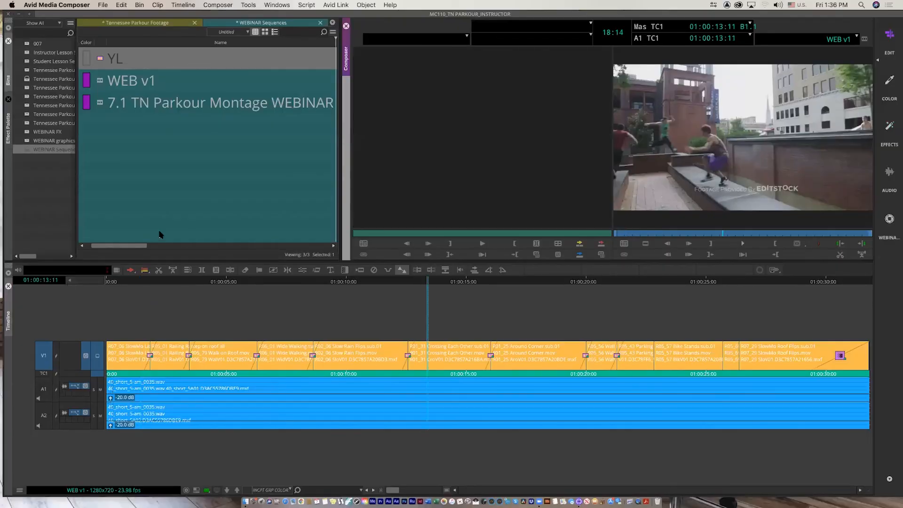
# Create a new bin in the project and name it Quick Transitions.
pyautogui.rightClick(47, 187)
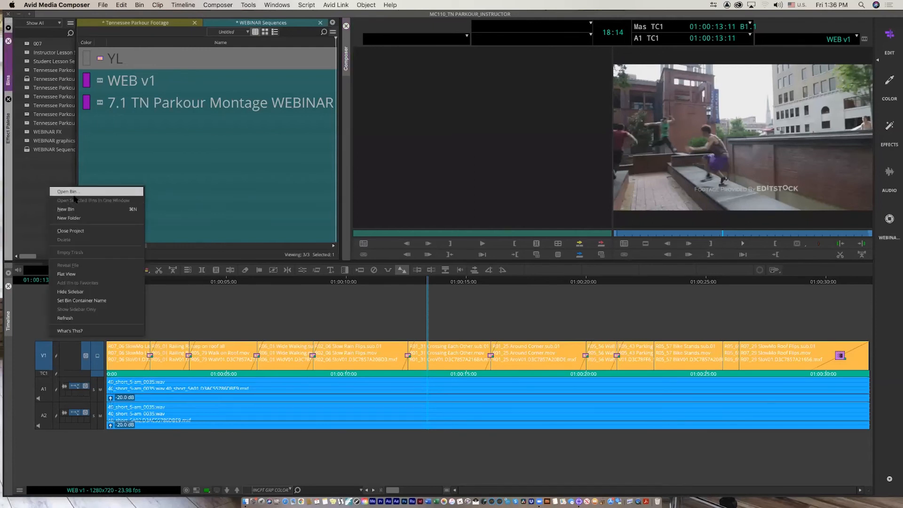
pyautogui.click(61, 210)
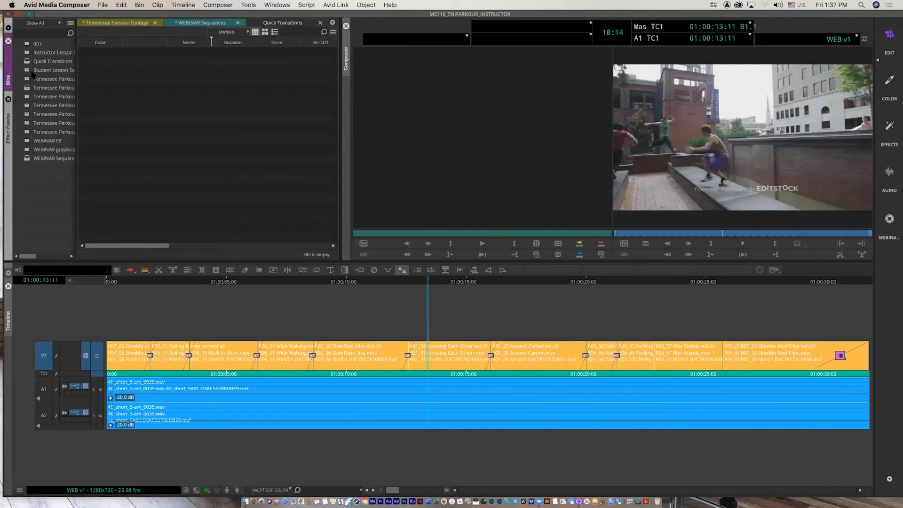
pyautogui.click(29, 62)
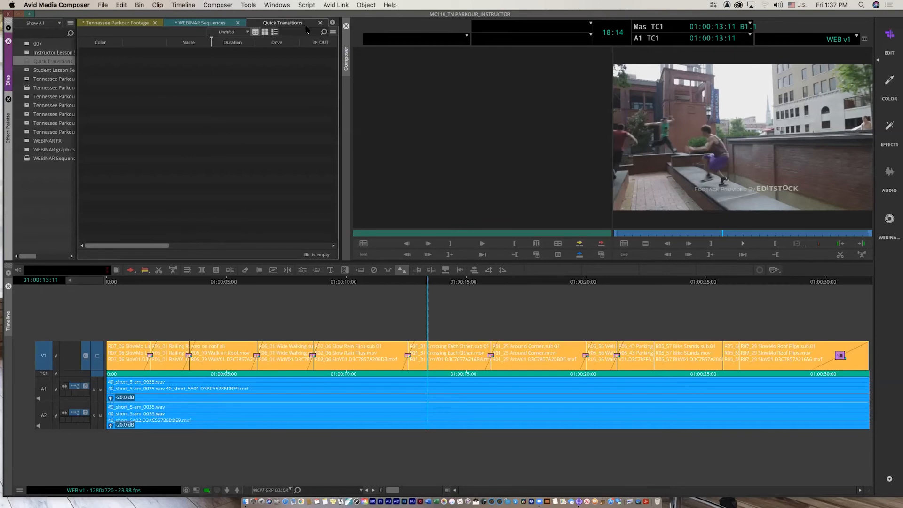
# Split the Quick Transitions bin out beside the other bins, move the YL template into it, and save.
pyautogui.moveTo(302, 26); pyautogui.dragTo(174, 107)
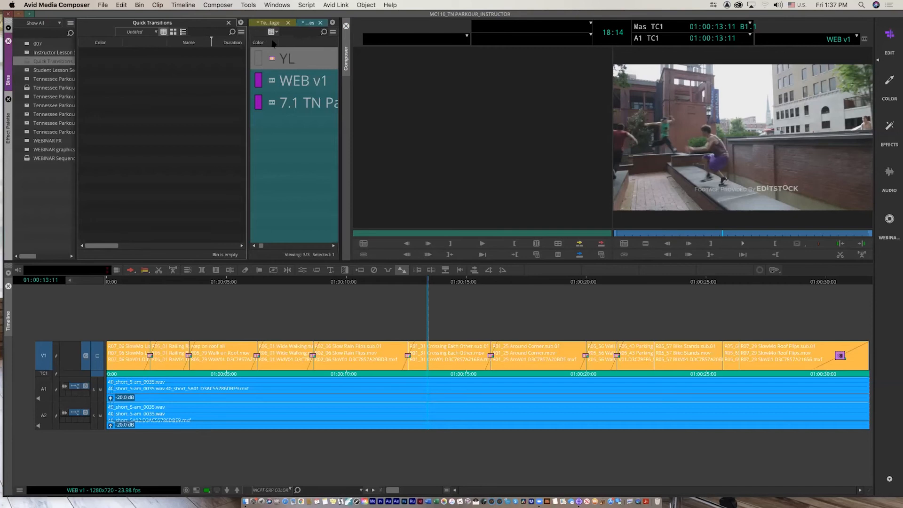
pyautogui.click(272, 60)
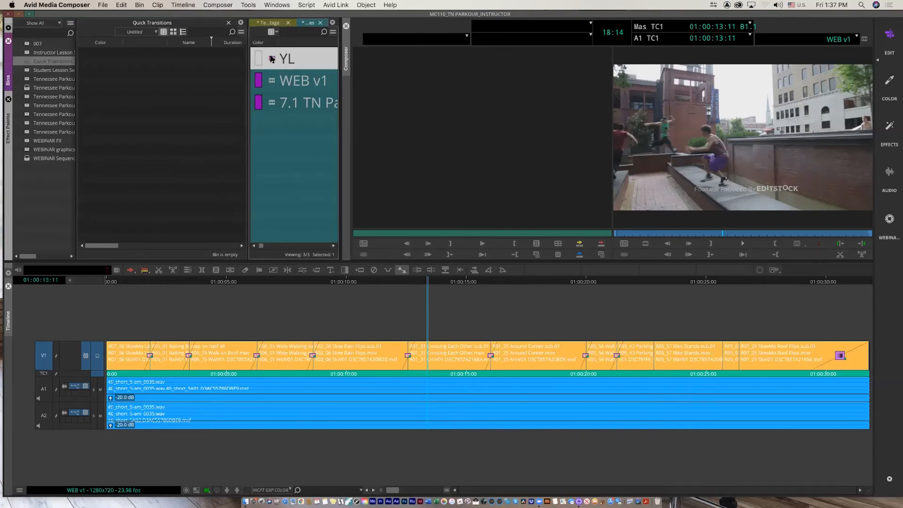
pyautogui.moveTo(273, 61); pyautogui.dragTo(160, 113)
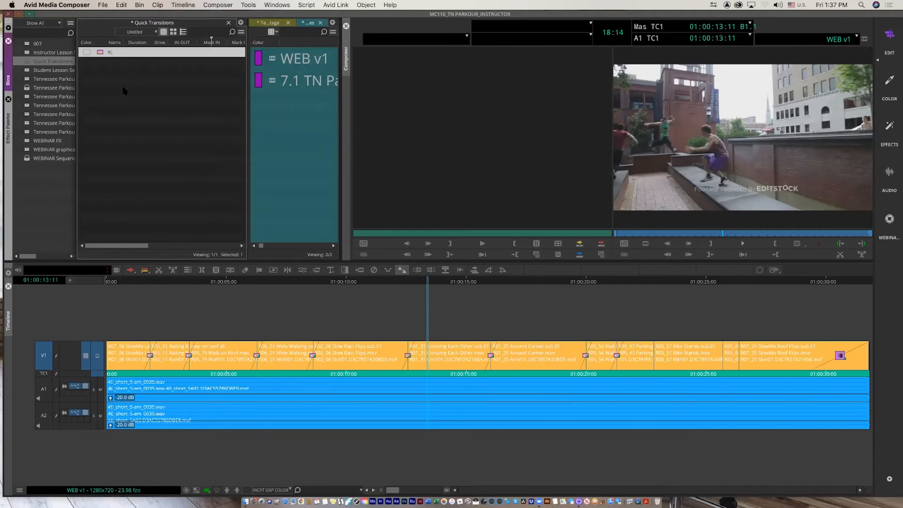
pyautogui.press('super+s')
# Select the eight yellow Dip to Color transitions on V1 in effect mode, delete them, and close the Effect Editor.
pyautogui.click(149, 355)
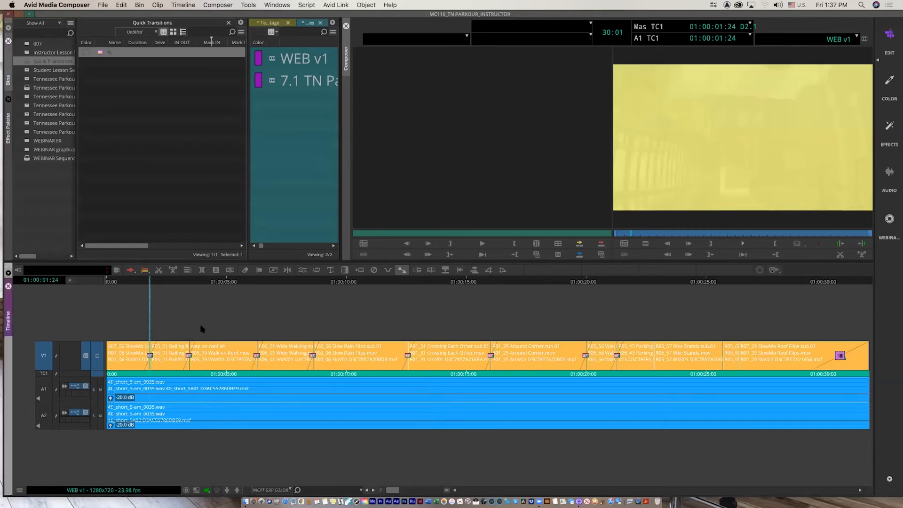
pyautogui.click(303, 270)
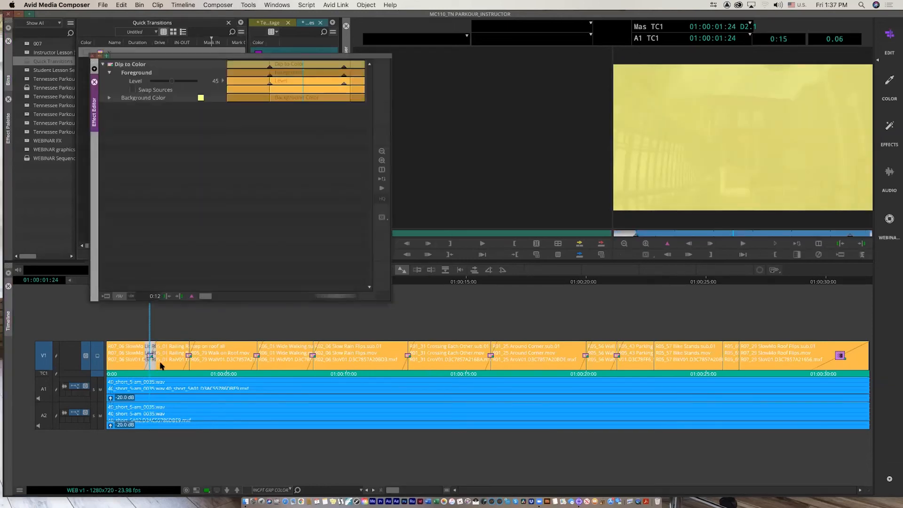
pyautogui.moveTo(131, 323)
pyautogui.mouseDown()
pyautogui.moveTo(399, 419)
pyautogui.moveTo(655, 399)
pyautogui.moveTo(647, 402)
pyautogui.mouseUp()
pyautogui.press('Delete')
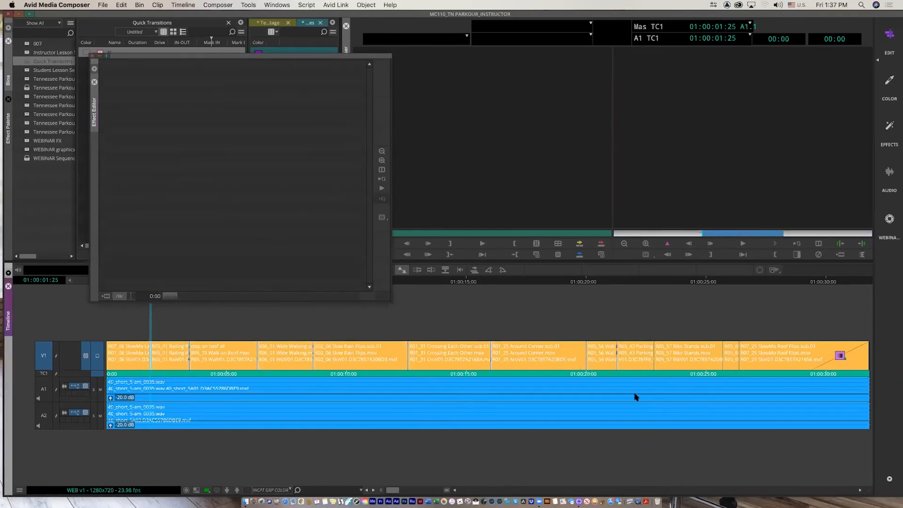
pyautogui.click(93, 55)
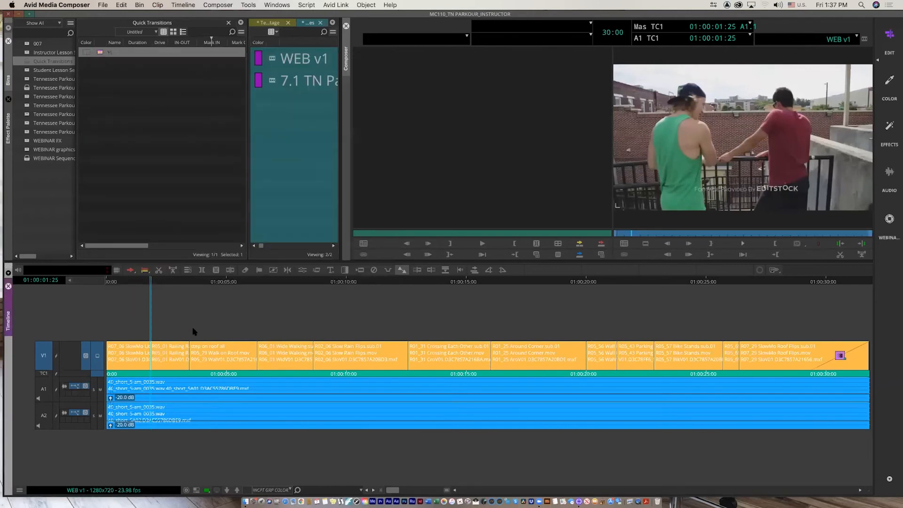
# Check the transition types offered in the Quick Transition dialog, including the saved template, and cancel it.
pyautogui.click(345, 270)
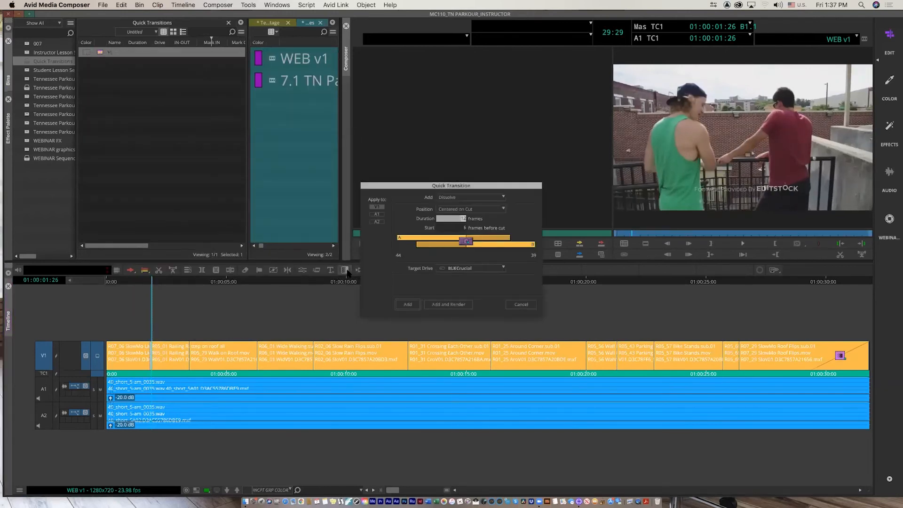
pyautogui.click(497, 198)
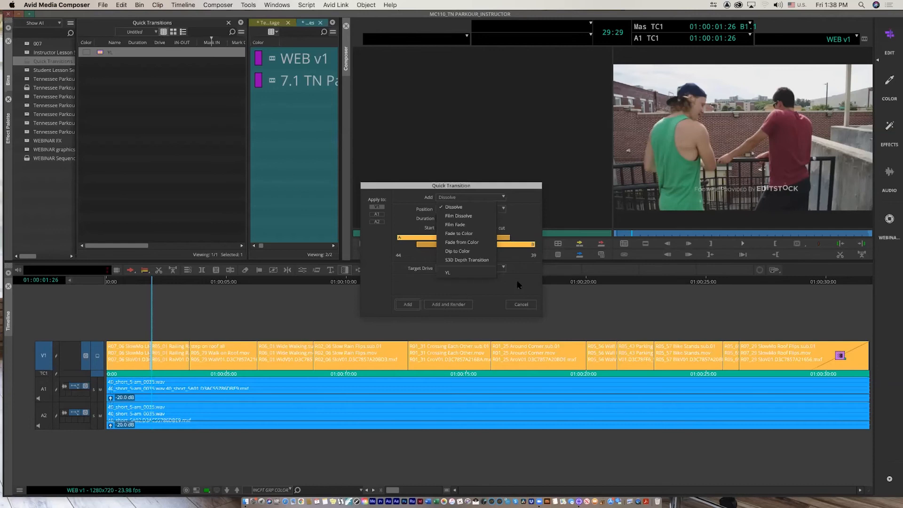
pyautogui.click(522, 305)
pyautogui.click(521, 304)
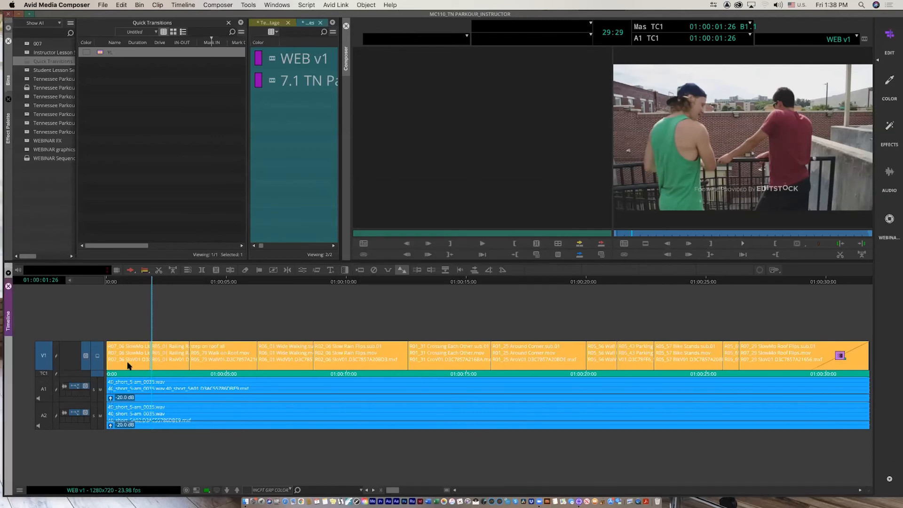
# Mark an In point at 01:00:01:11 and an Out point at 01:00:20:21 in the WEB v1 montage.
pyautogui.click(141, 282)
pyautogui.press('i')
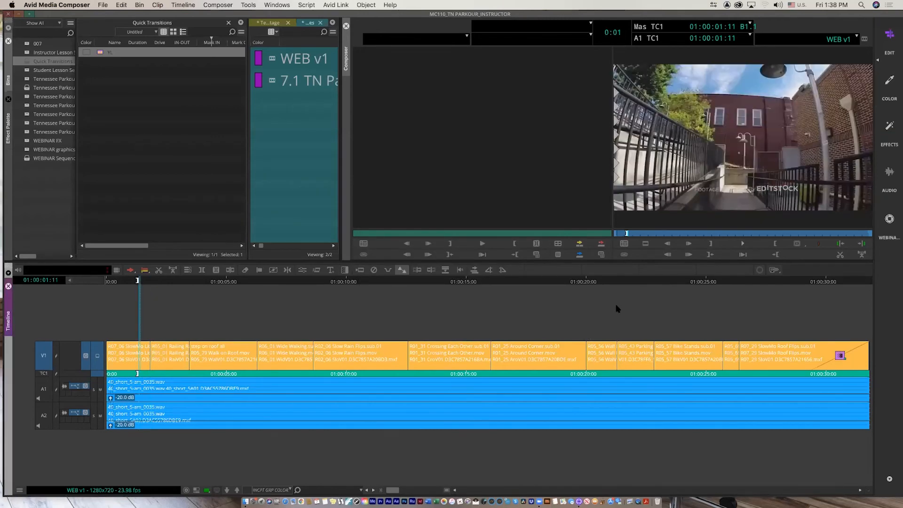
pyautogui.click(604, 282)
pyautogui.press('o')
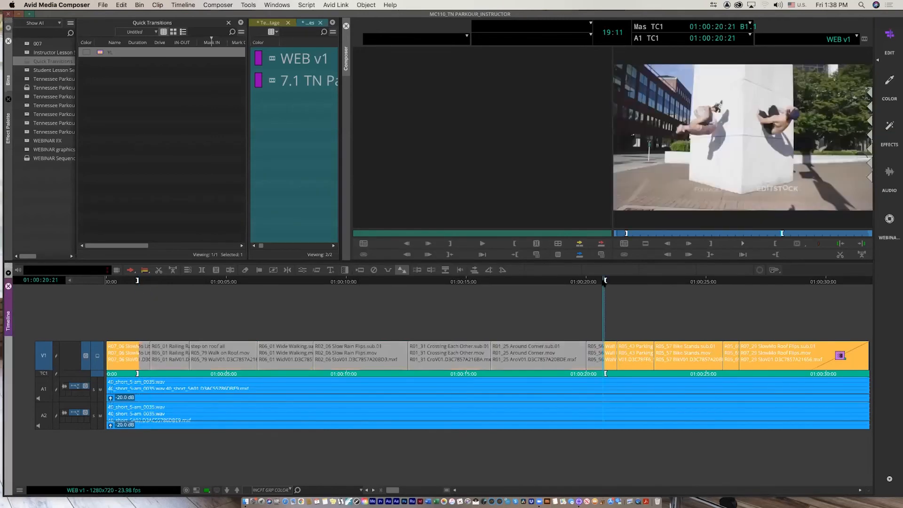
# Add the YL template as a quick transition to all V1 cuts in the marked range, centered on cut, and save.
pyautogui.click(344, 270)
pyautogui.click(493, 199)
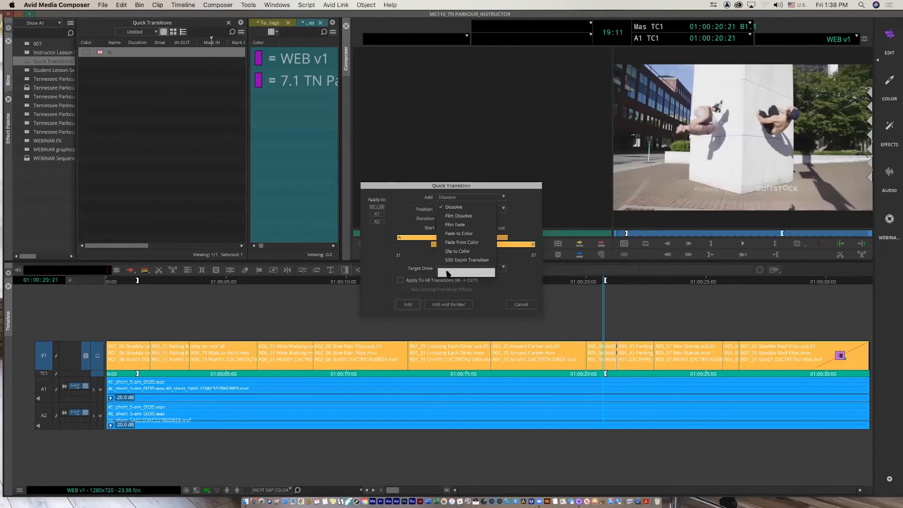
pyautogui.click(448, 273)
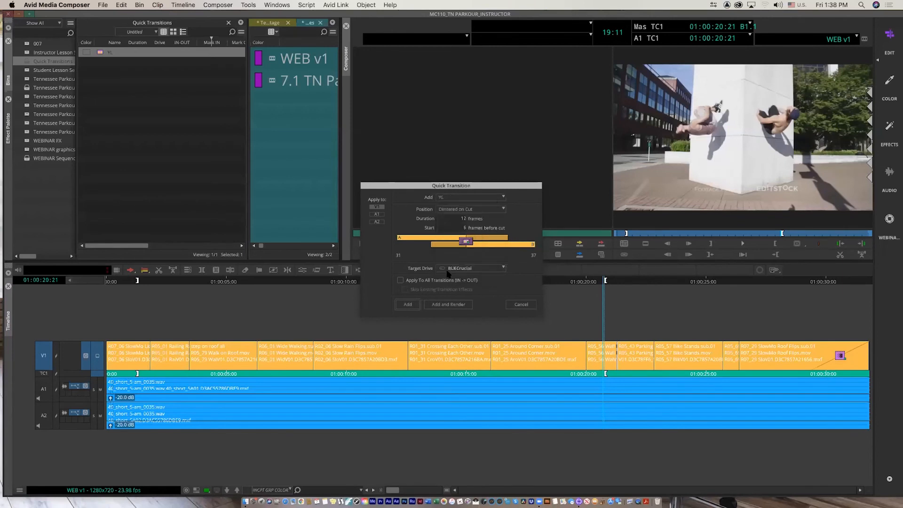
pyautogui.click(413, 305)
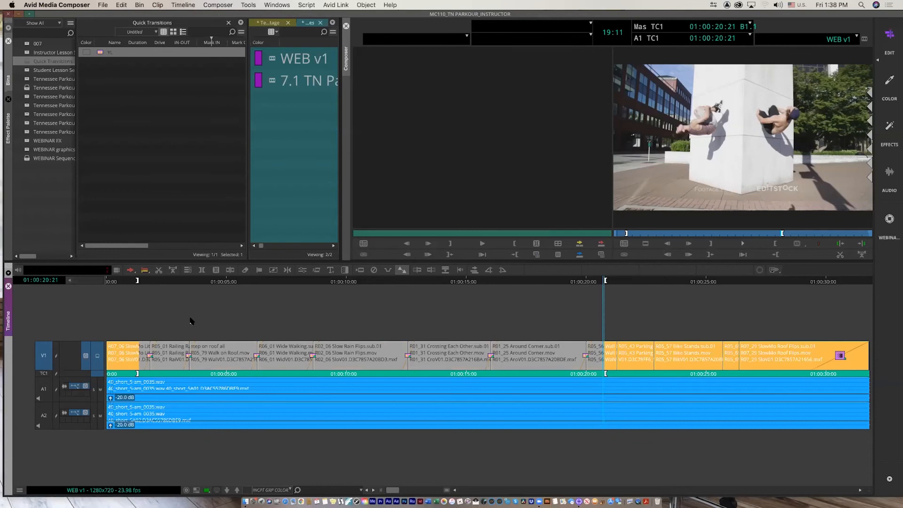
pyautogui.press('super+s')
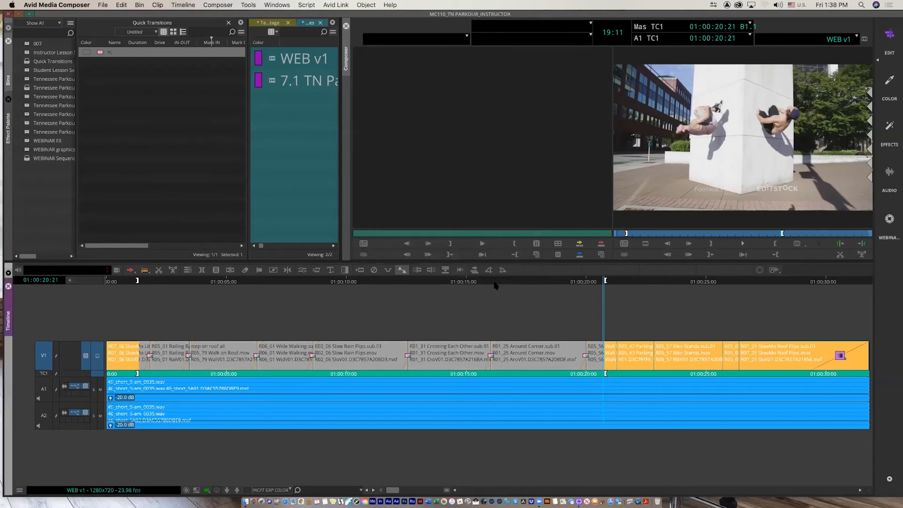
# Load the 7.1 TN Parkour Montage WEBINAR sequence, monitor its V2 title layer, and load WEB v1 again.
pyautogui.doubleClick(262, 84)
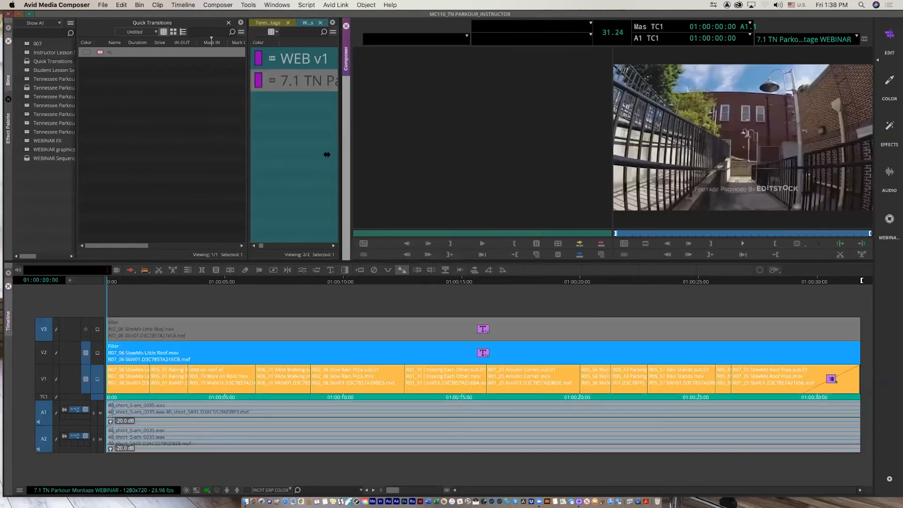
pyautogui.click(100, 352)
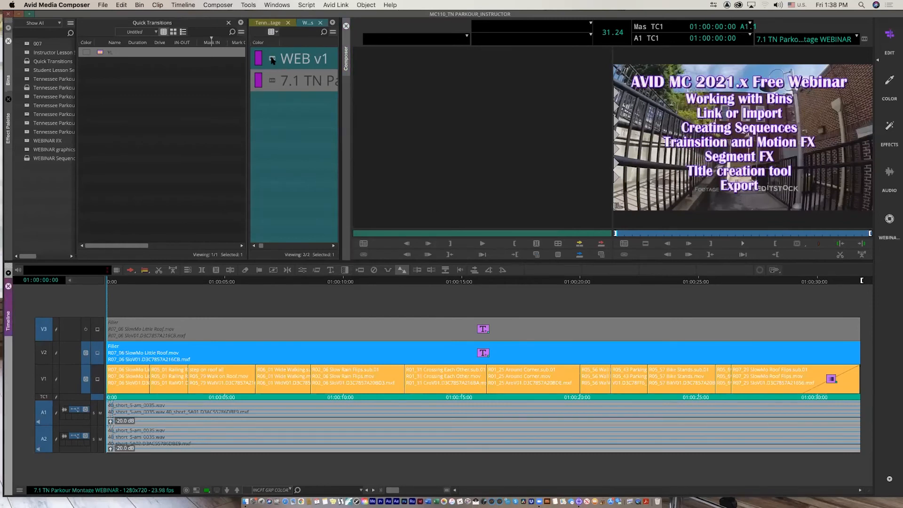
pyautogui.doubleClick(284, 67)
# Play the R01_31 Crossing Each Other clip in WEB v1 and park on it at 01:00:14:00.
pyautogui.moveTo(315, 287); pyautogui.dragTo(437, 286)
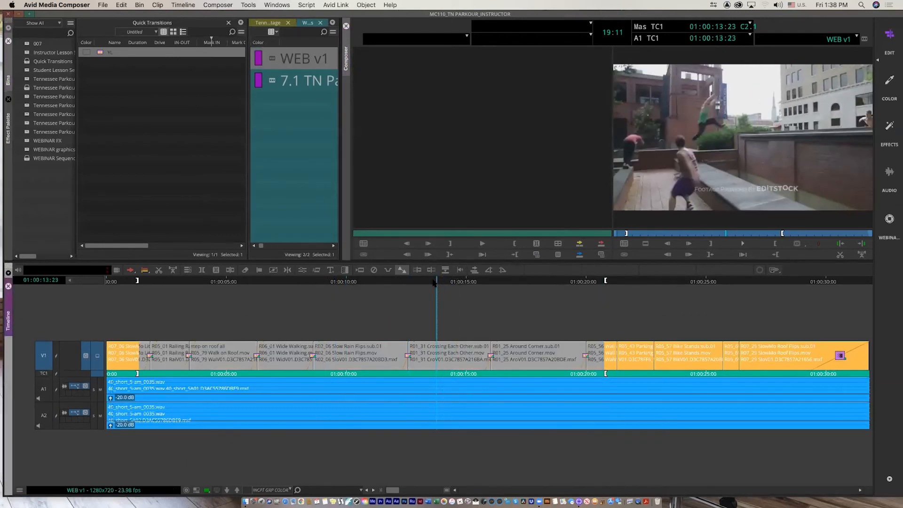
pyautogui.press('space')
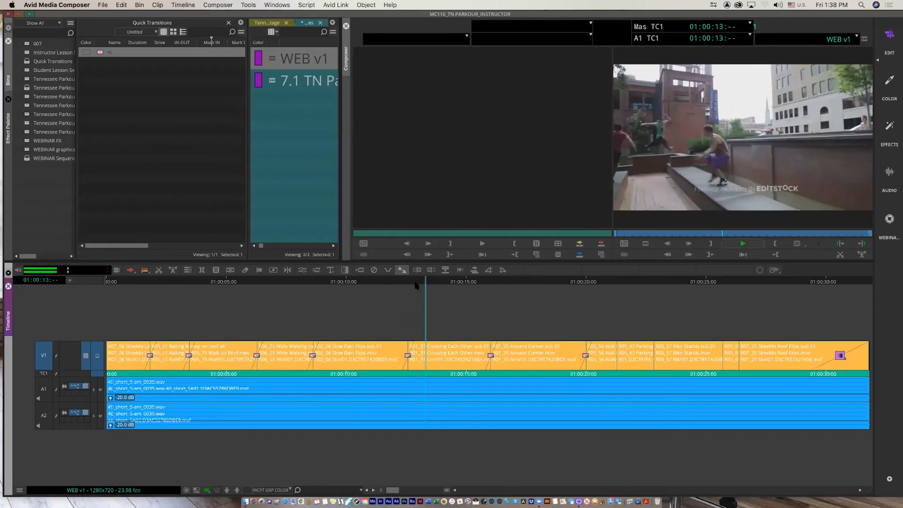
pyautogui.click(422, 284)
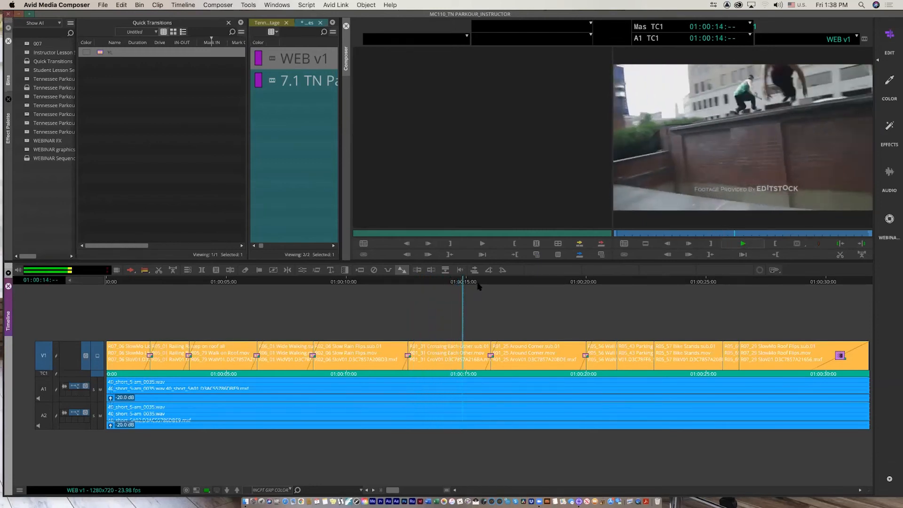
pyautogui.click(442, 286)
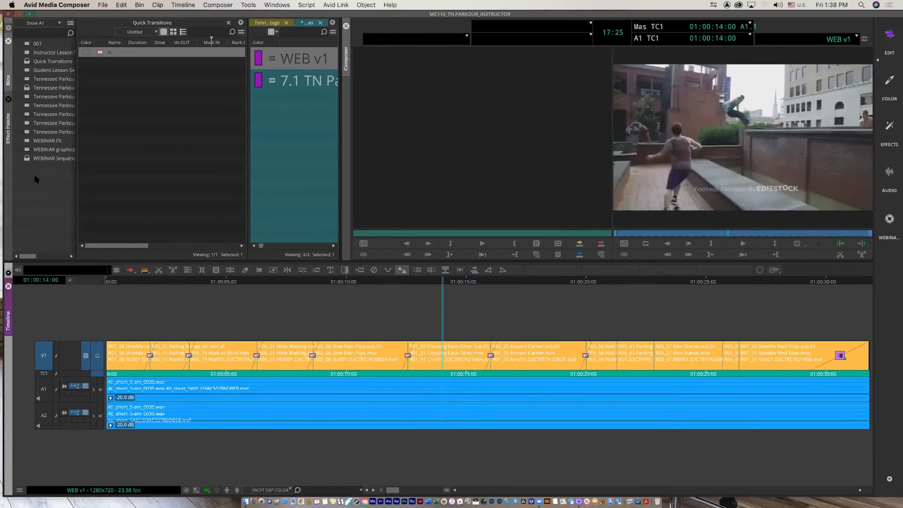
# Apply the Timewarp effect from the Effect Palette to the R01_31 Crossing Each Other clip on V1.
pyautogui.click(8, 138)
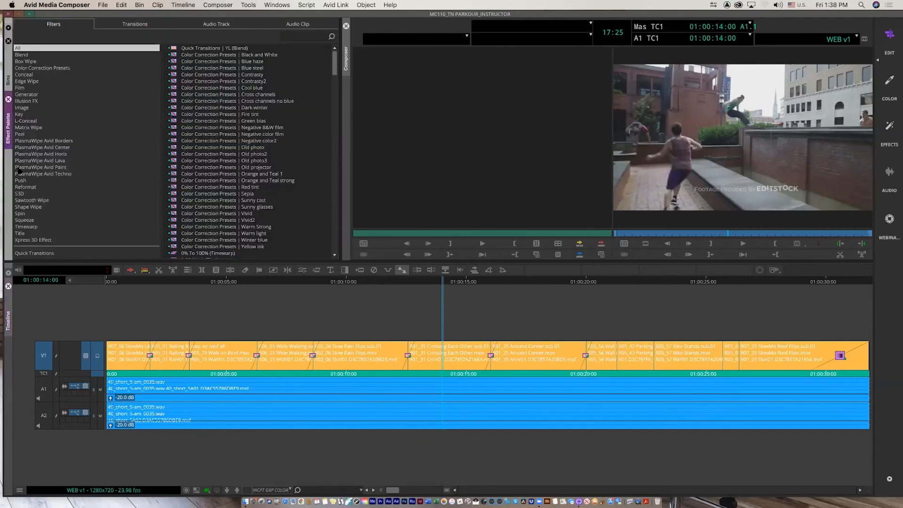
pyautogui.click(23, 227)
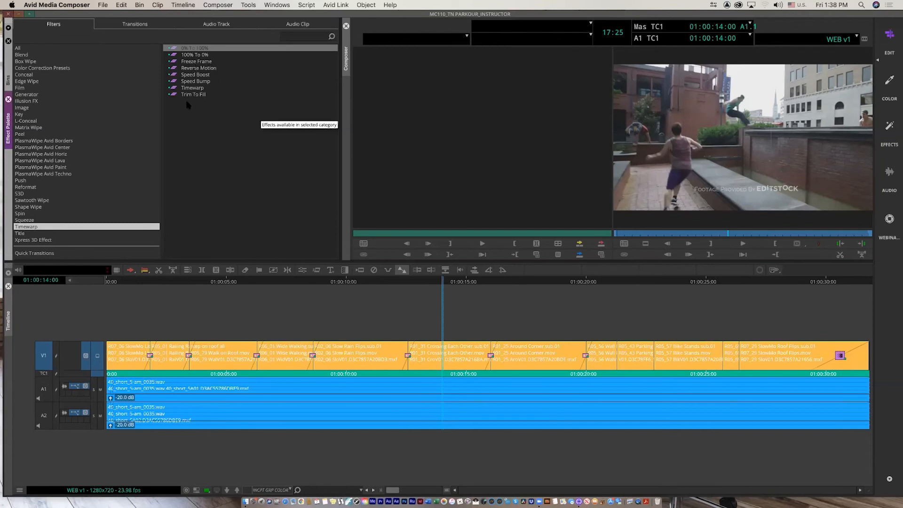
pyautogui.moveTo(173, 87); pyautogui.dragTo(437, 351)
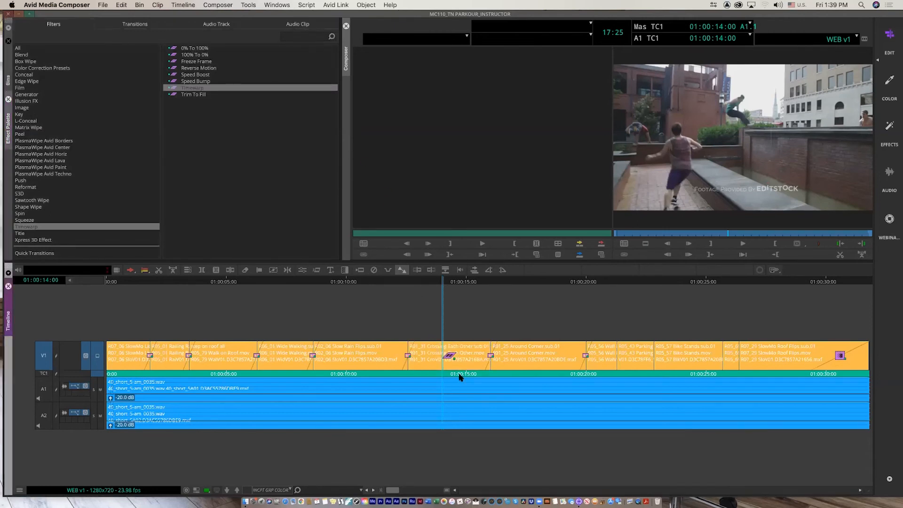
# Park at 01:00:13:00, open the clip's Timewarp in the Motion Effect Editor over the Edit workspace, and show its speed graph enlarged.
pyautogui.moveTo(445, 281); pyautogui.dragTo(419, 286)
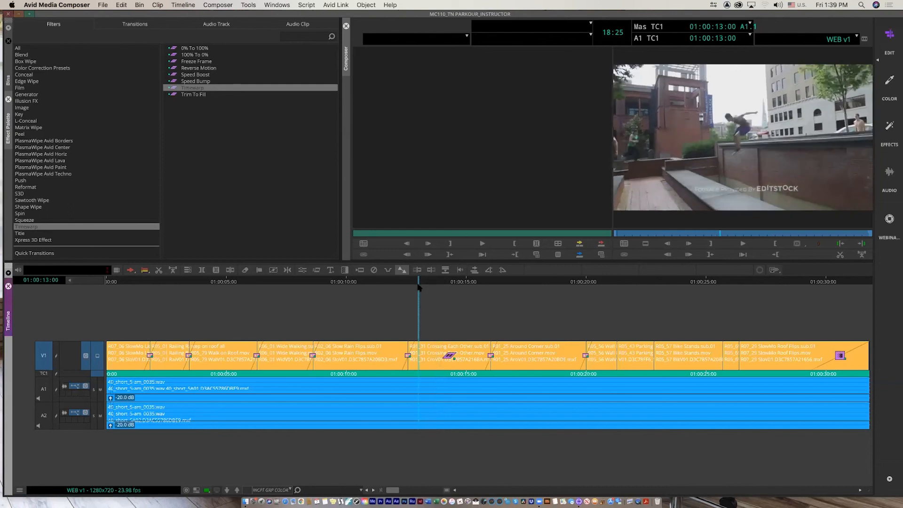
pyautogui.moveTo(344, 184); pyautogui.dragTo(266, 152)
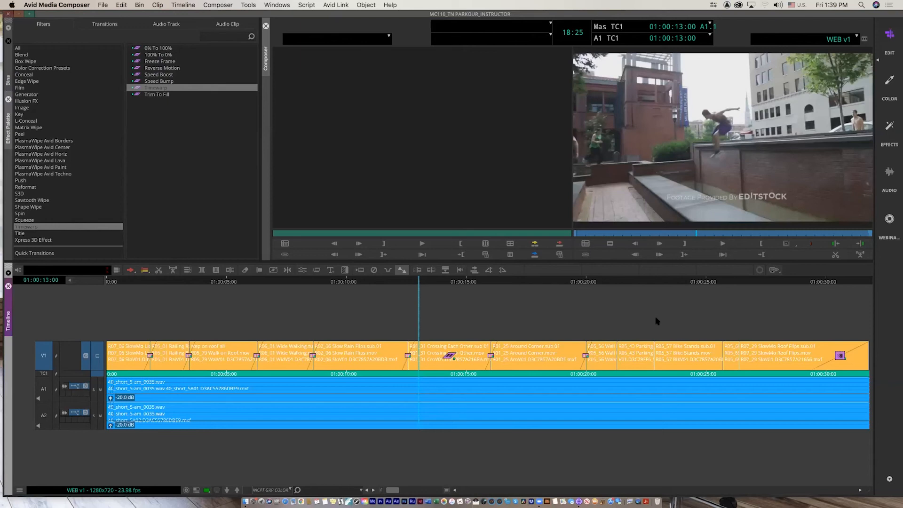
pyautogui.click(888, 136)
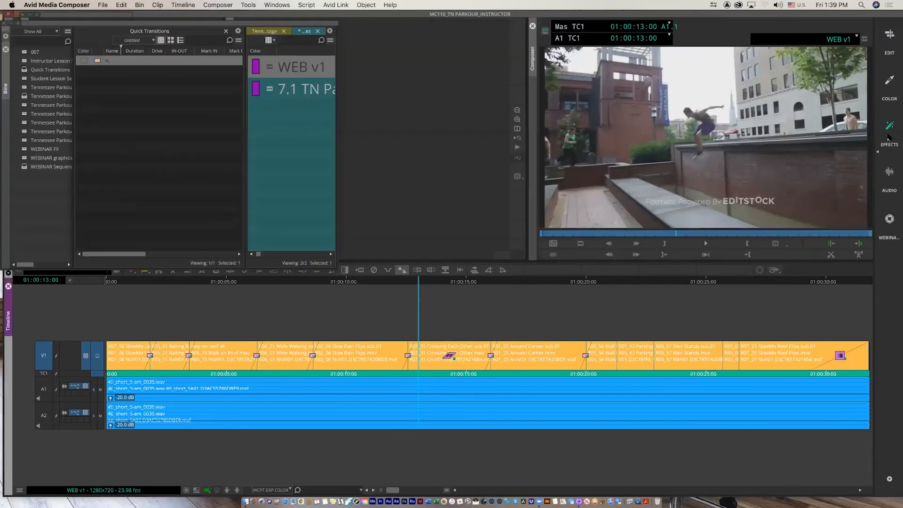
pyautogui.click(890, 35)
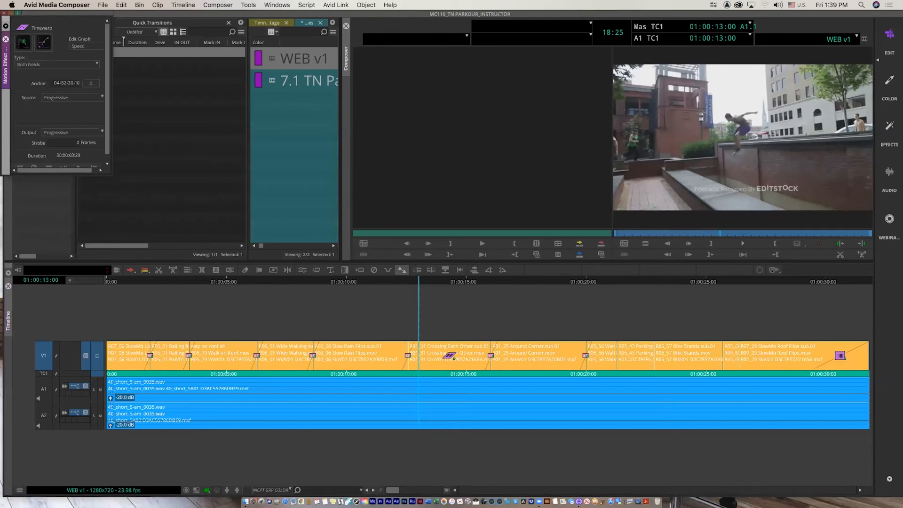
pyautogui.click(23, 42)
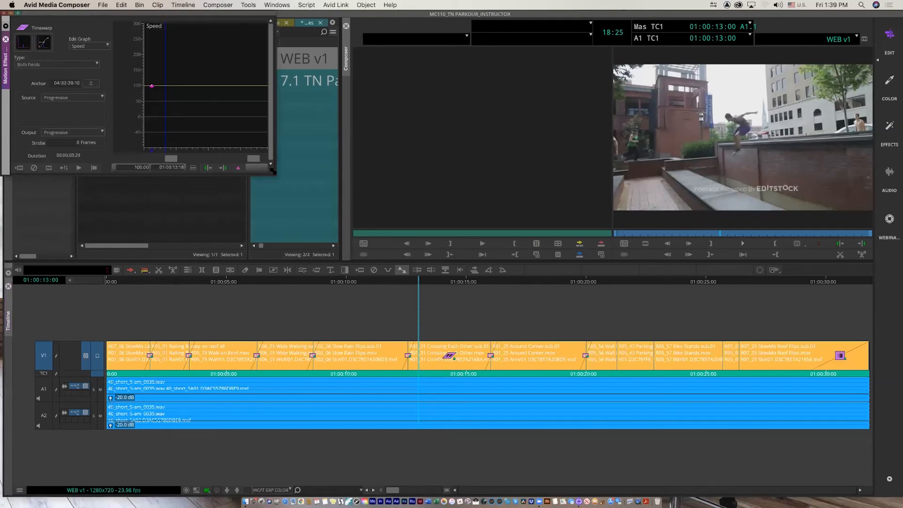
pyautogui.moveTo(273, 172); pyautogui.dragTo(297, 223)
# Add a speed keyframe at 01:00:14:19, lower it to 0, and set its interpolation to Shelf.
pyautogui.moveTo(167, 133); pyautogui.dragTo(249, 162)
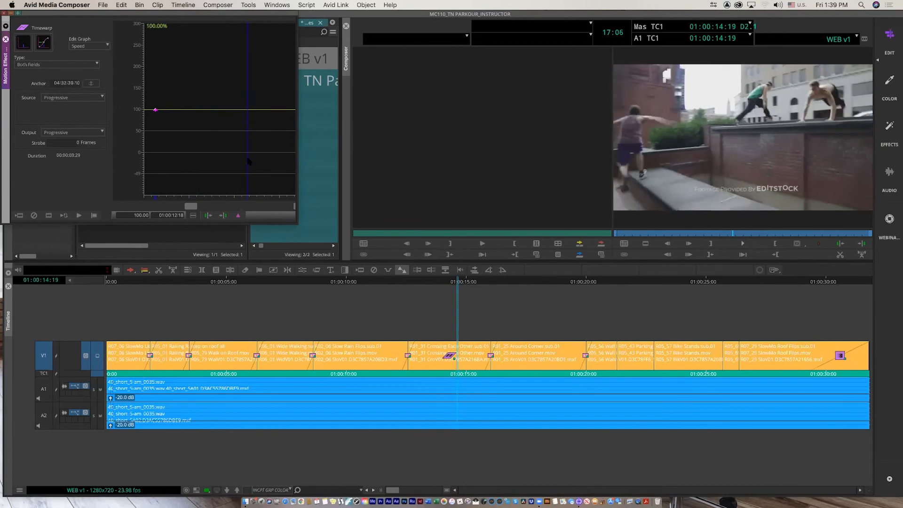
pyautogui.click(238, 216)
pyautogui.moveTo(248, 112); pyautogui.dragTo(245, 155)
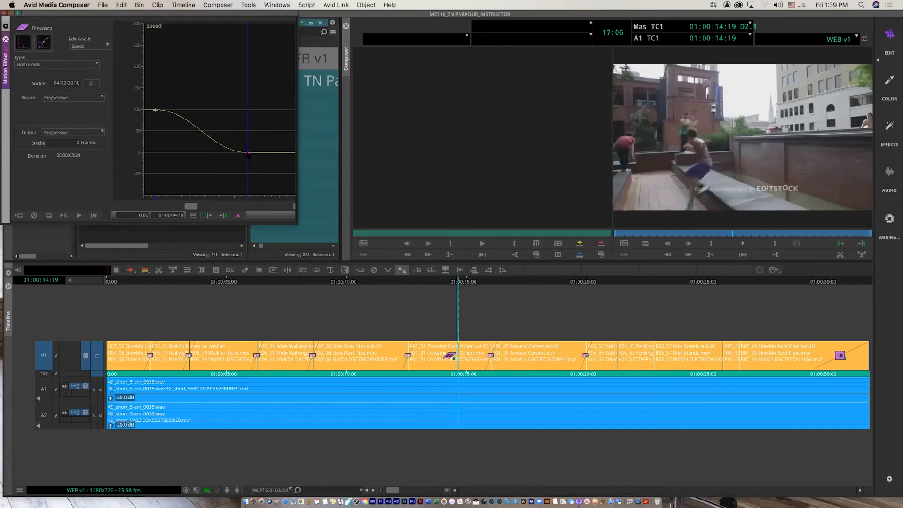
pyautogui.rightClick(248, 154)
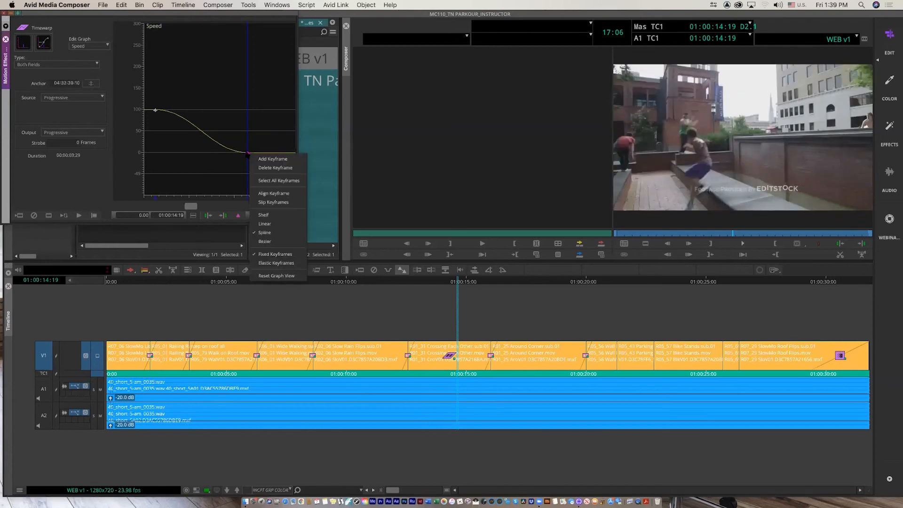
pyautogui.click(263, 215)
# Add another speed keyframe at 01:00:14:24 and pull it down to a reverse speed of about -89.74.
pyautogui.click(173, 144)
pyautogui.moveTo(190, 141); pyautogui.dragTo(256, 146)
pyautogui.click(238, 215)
pyautogui.moveTo(255, 154); pyautogui.dragTo(173, 206)
# Play the clip through its freeze and reverse motion, and return to 01:00:14:00.
pyautogui.press('space')
pyautogui.press('space')
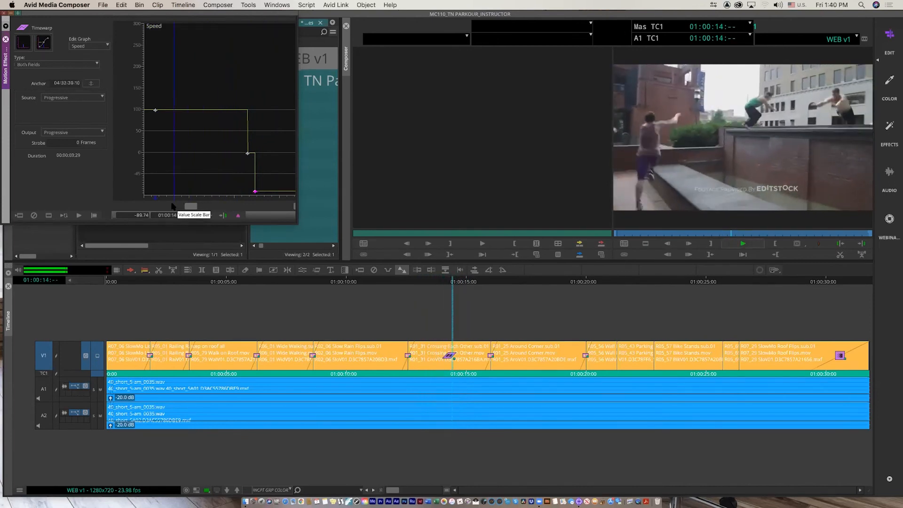
pyautogui.press('space')
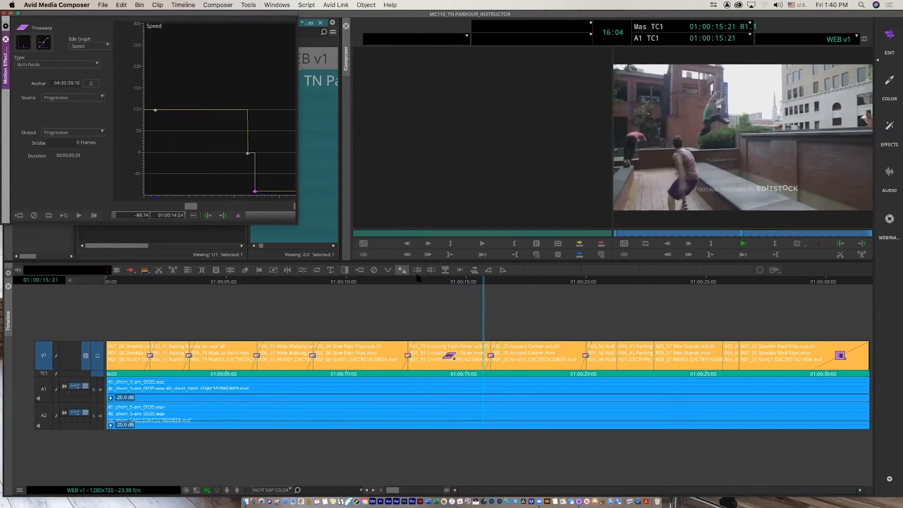
pyautogui.moveTo(425, 285); pyautogui.dragTo(442, 285)
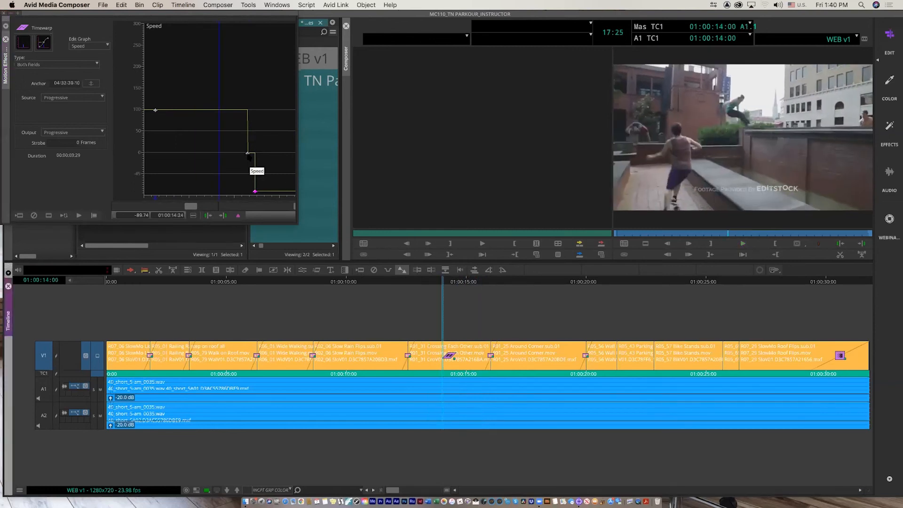
# Raise the 01:00:14:24 keyframe to a fast forward speed of about 206.67.
pyautogui.click(248, 154)
pyautogui.click(247, 155)
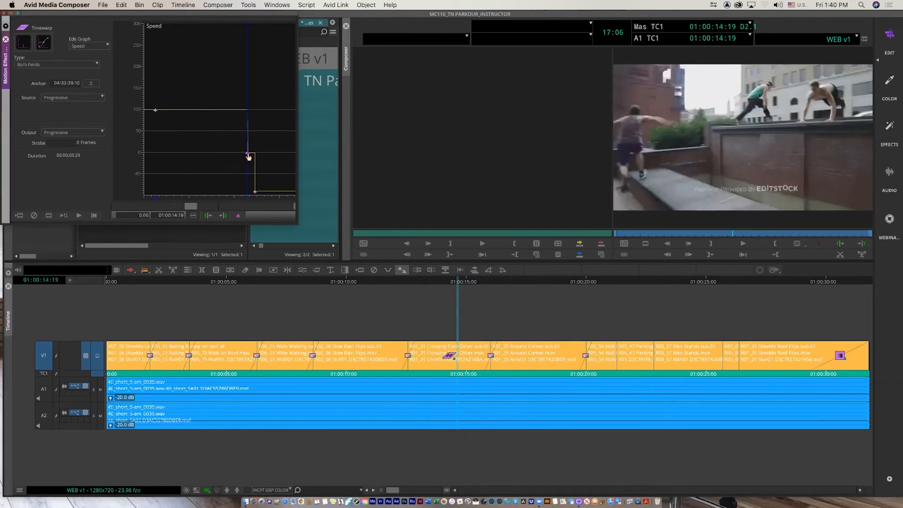
pyautogui.click(255, 192)
pyautogui.click(128, 216)
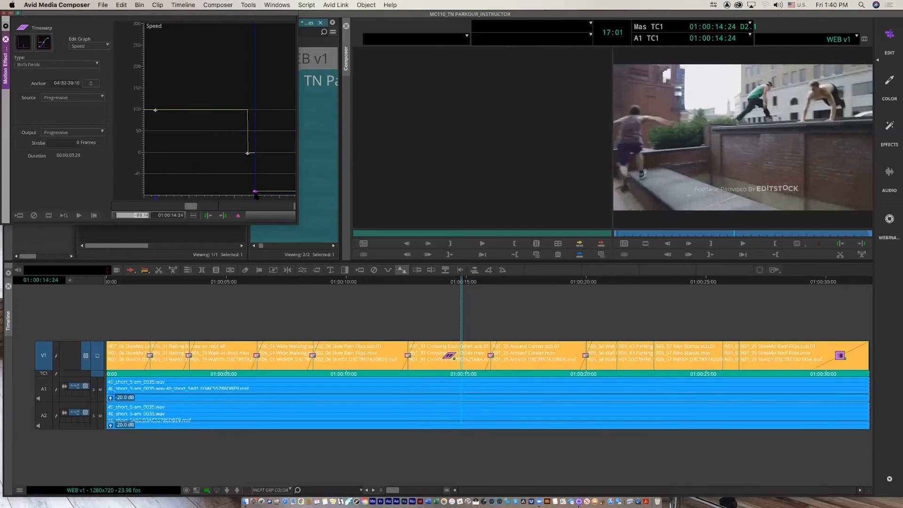
pyautogui.moveTo(255, 192); pyautogui.dragTo(268, 64)
# Play the clip through its freeze and speed-up, return to 01:00:13:23, and close the Motion Effect Editor.
pyautogui.press('j')
pyautogui.press('j')
pyautogui.press('j')
pyautogui.press('space')
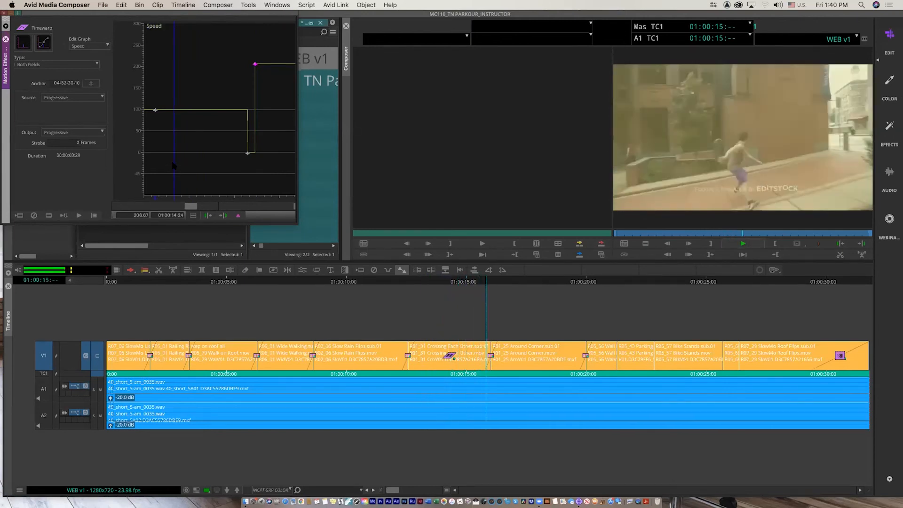
pyautogui.press('space')
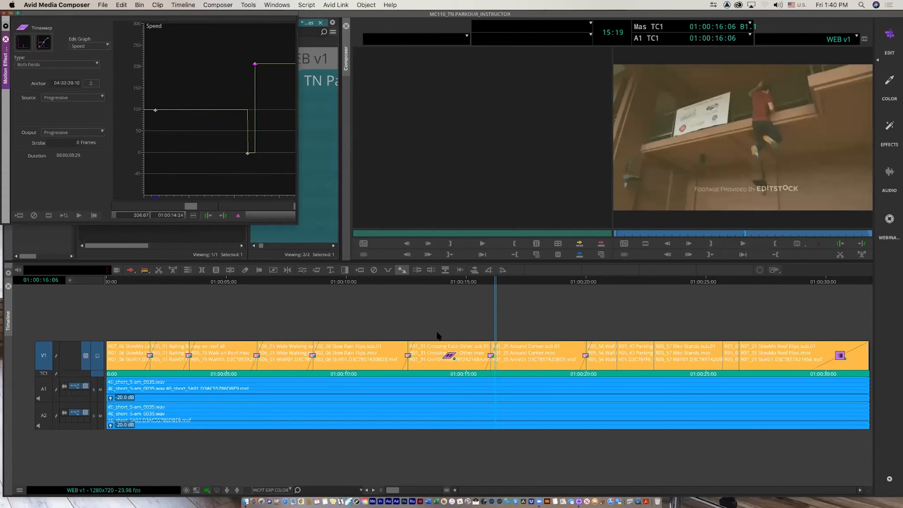
pyautogui.moveTo(425, 285); pyautogui.dragTo(436, 285)
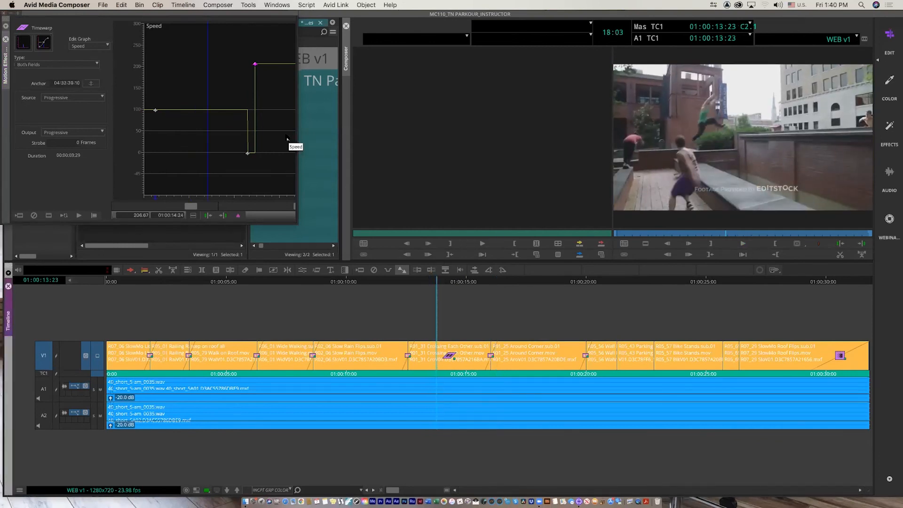
pyautogui.press('super+w')
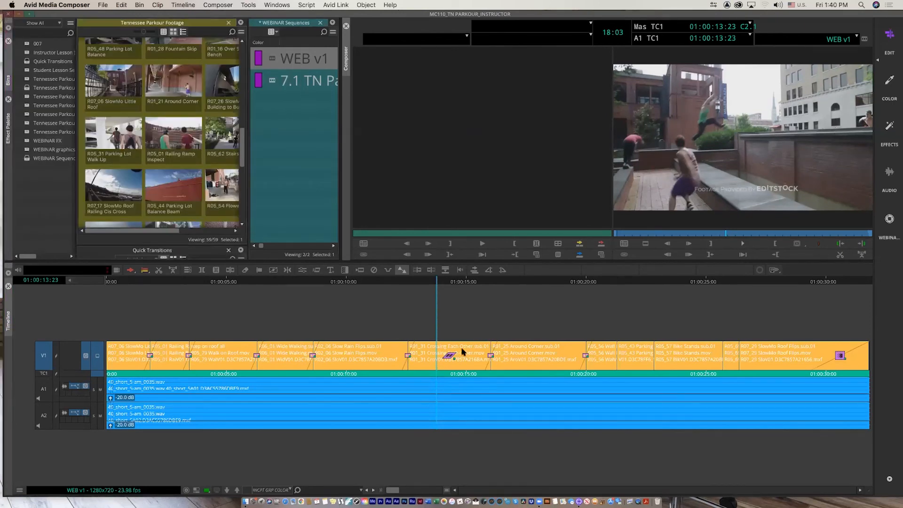
# Check the 7.1 TN Parkour Montage WEBINAR sequence and reload the WEB v1 sequence.
pyautogui.click(450, 358)
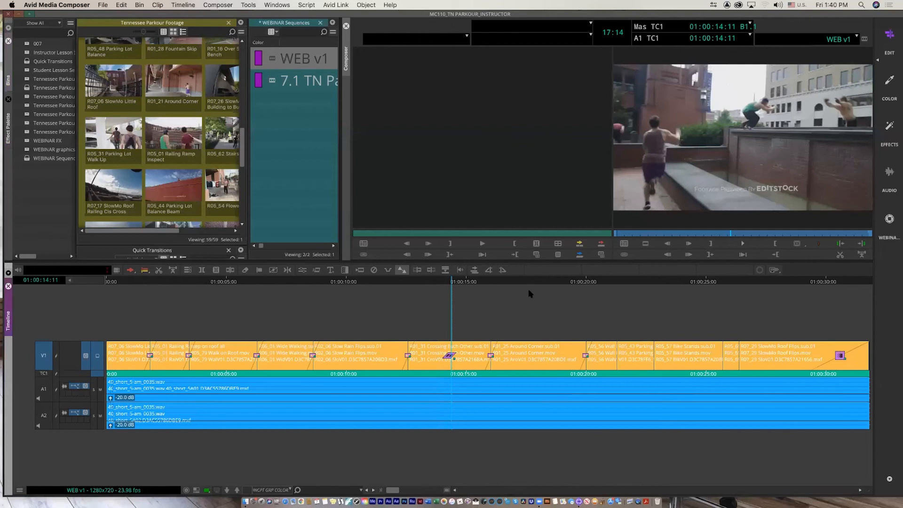
pyautogui.doubleClick(275, 80)
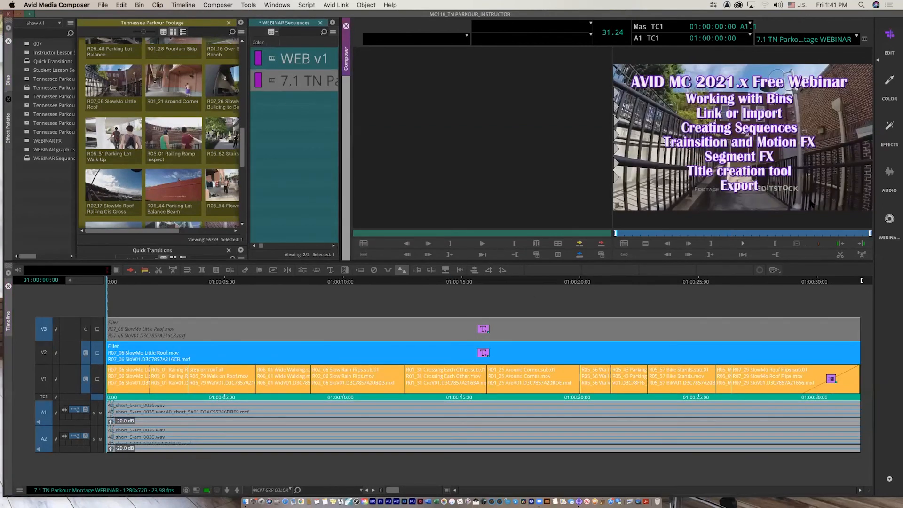
pyautogui.click(273, 66)
pyautogui.doubleClick(272, 61)
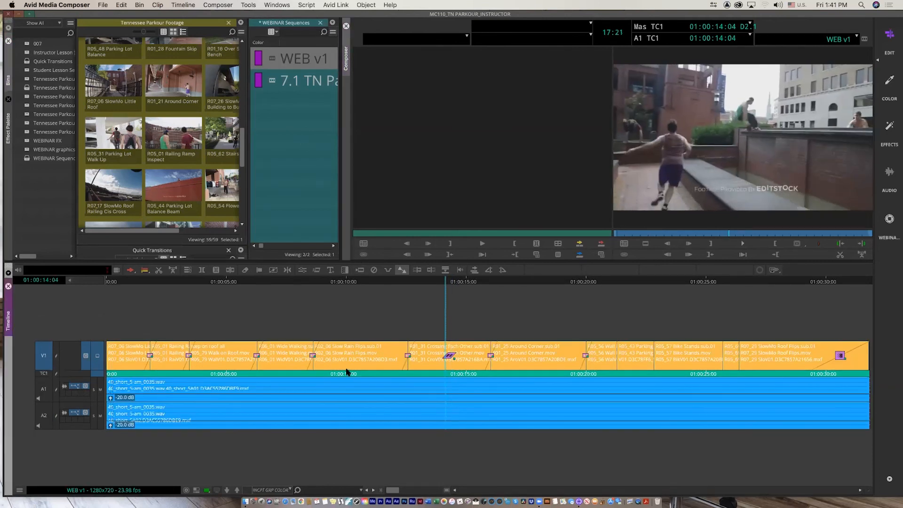
# Apply the Image category's Color Effect to the Slow Rain Flips clip on V1.
pyautogui.click(361, 357)
pyautogui.click(449, 356)
pyautogui.click(379, 365)
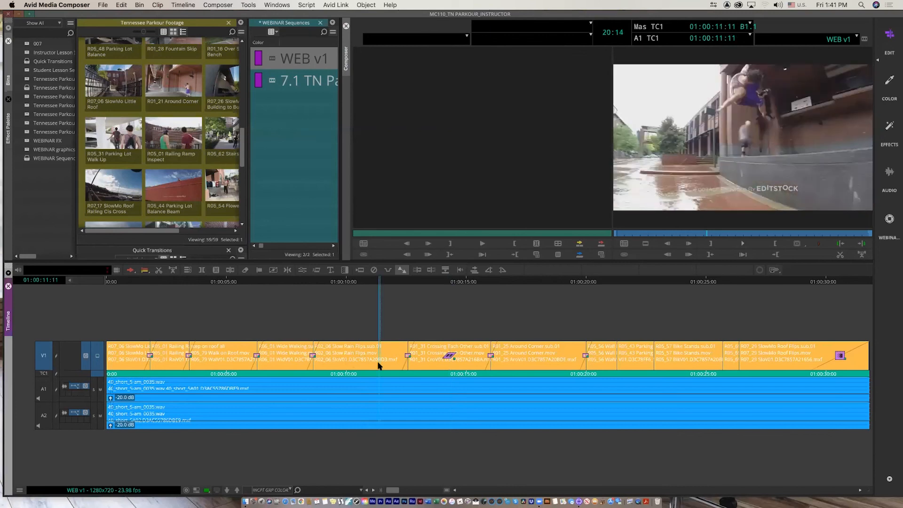
pyautogui.click(6, 87)
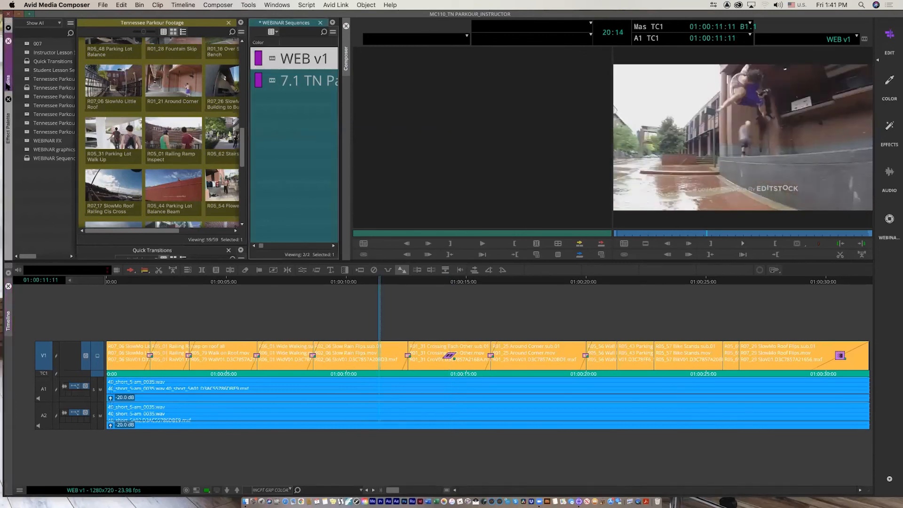
pyautogui.click(8, 148)
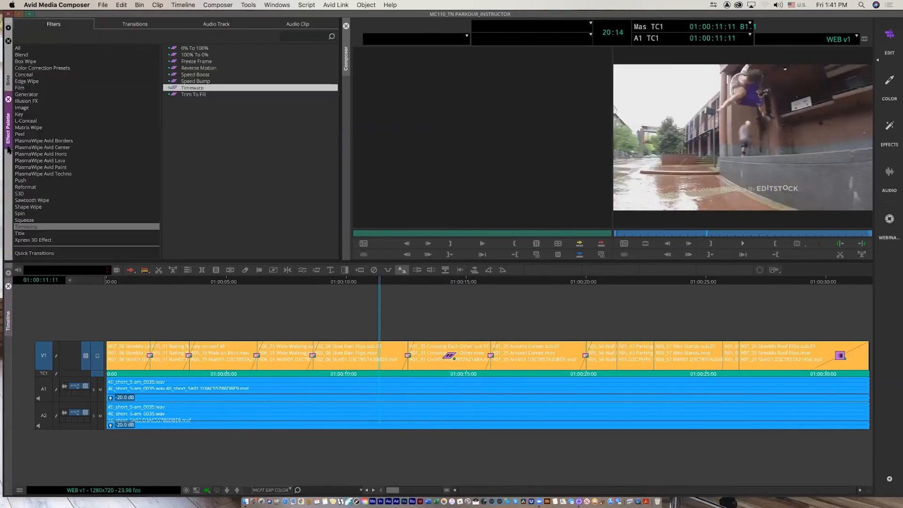
pyautogui.click(22, 107)
pyautogui.moveTo(178, 69); pyautogui.dragTo(360, 356)
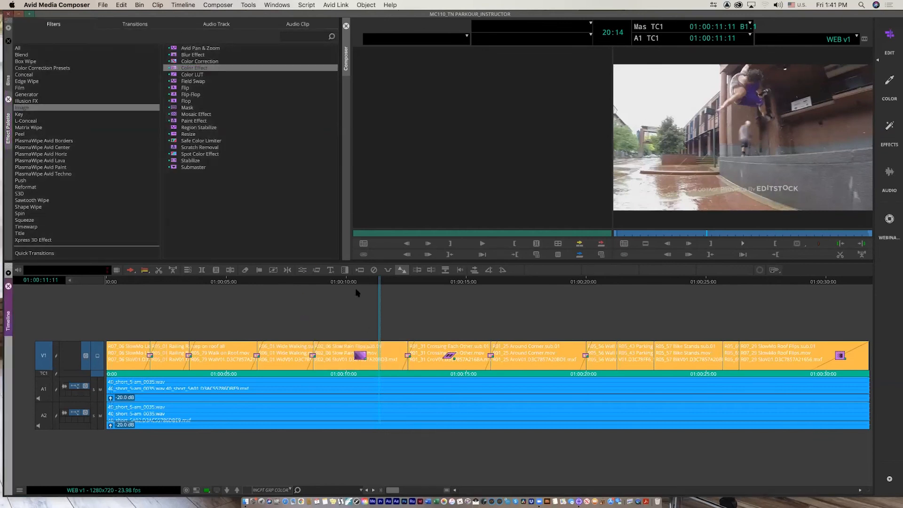
# Try turning the Slow Rain Flips clip black and white in the effects workspace, and remove its Color Effect.
pyautogui.click(355, 282)
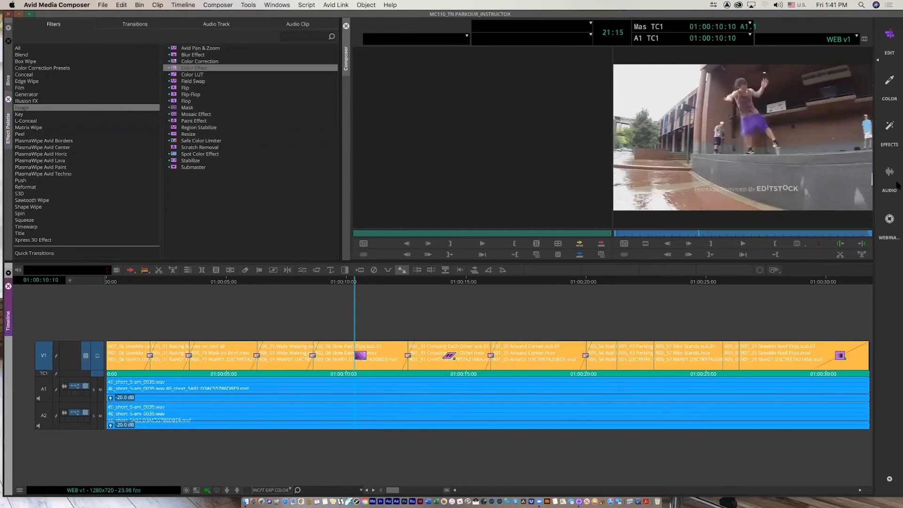
pyautogui.click(890, 132)
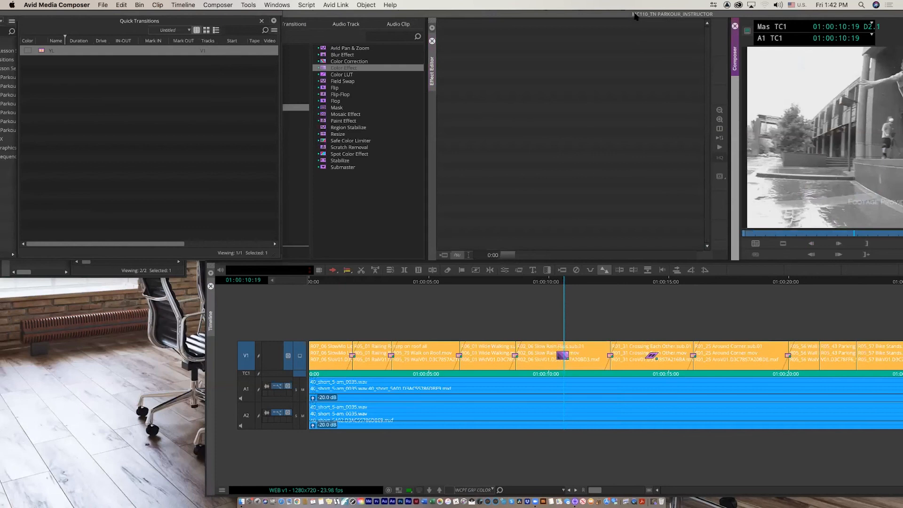
pyautogui.moveTo(634, 14); pyautogui.dragTo(368, 26)
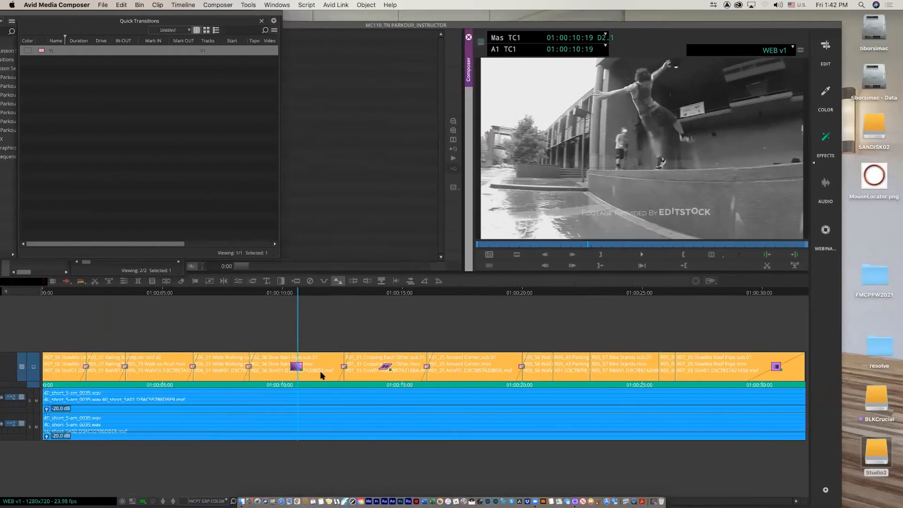
pyautogui.click(297, 366)
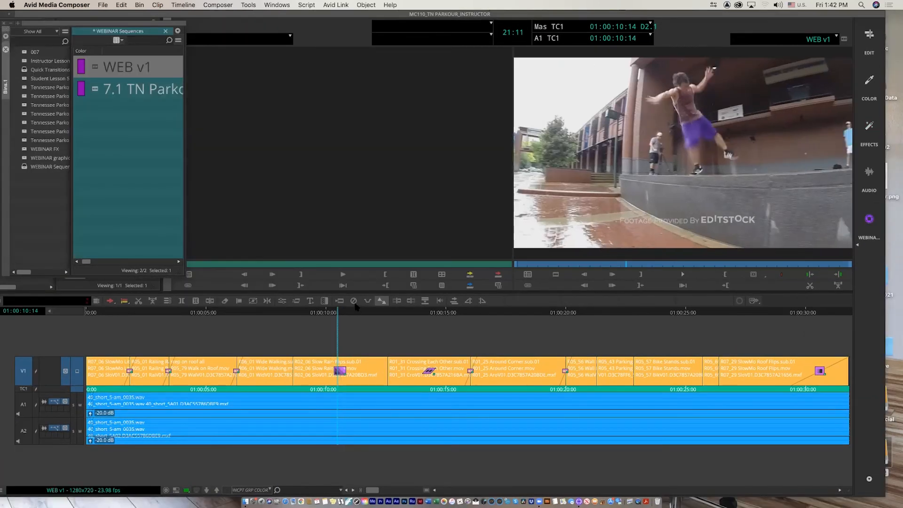
pyautogui.click(354, 301)
# Add a second video track and apply the Image category's Color Effect to the filler on V2.
pyautogui.press('super+y')
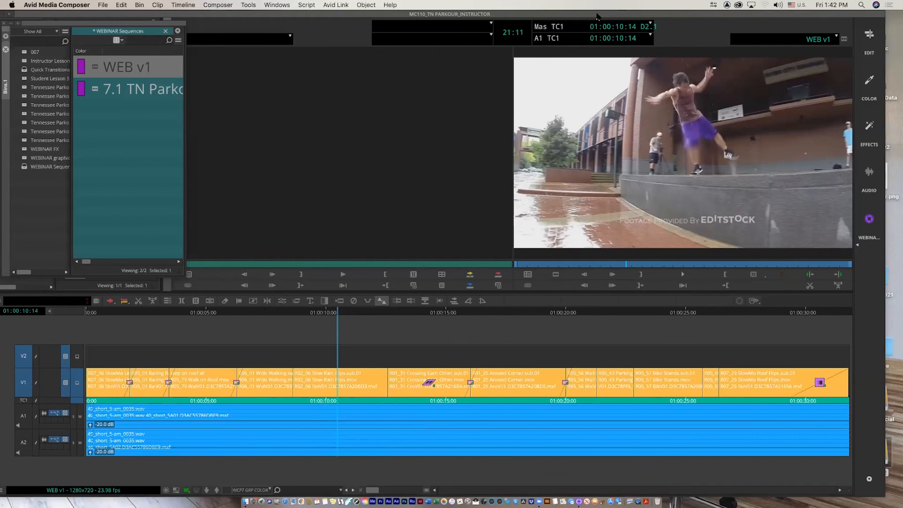
pyautogui.click(868, 38)
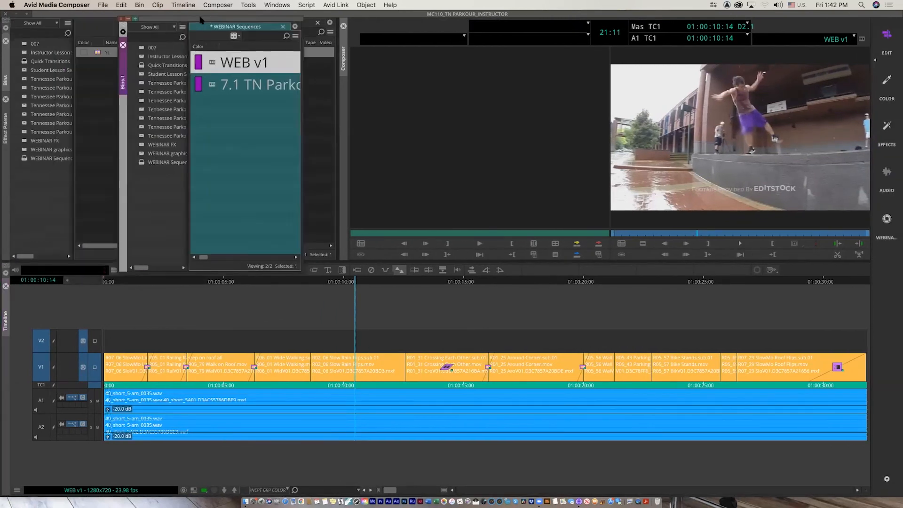
pyautogui.click(11, 161)
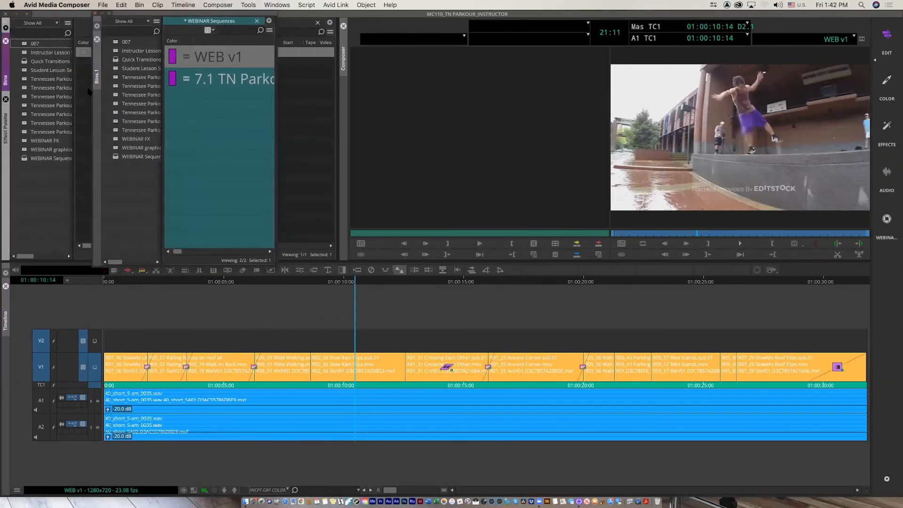
pyautogui.click(5, 133)
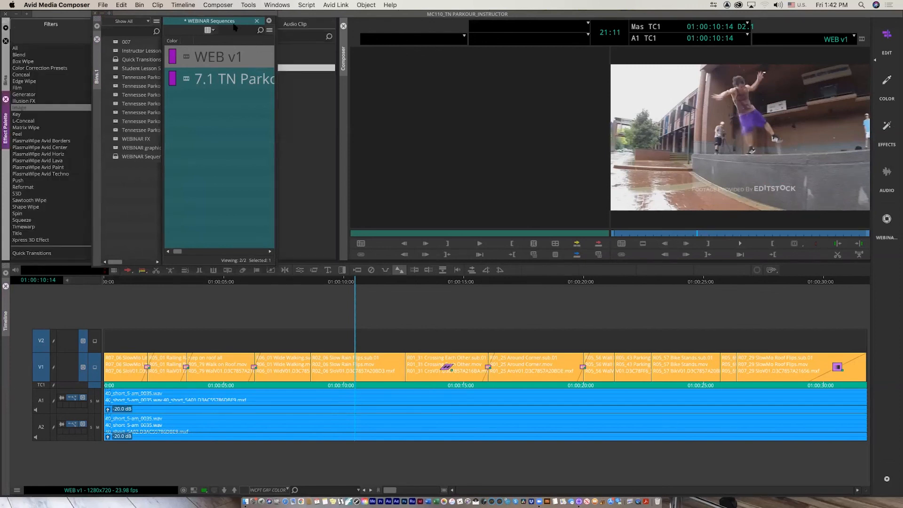
pyautogui.click(113, 24)
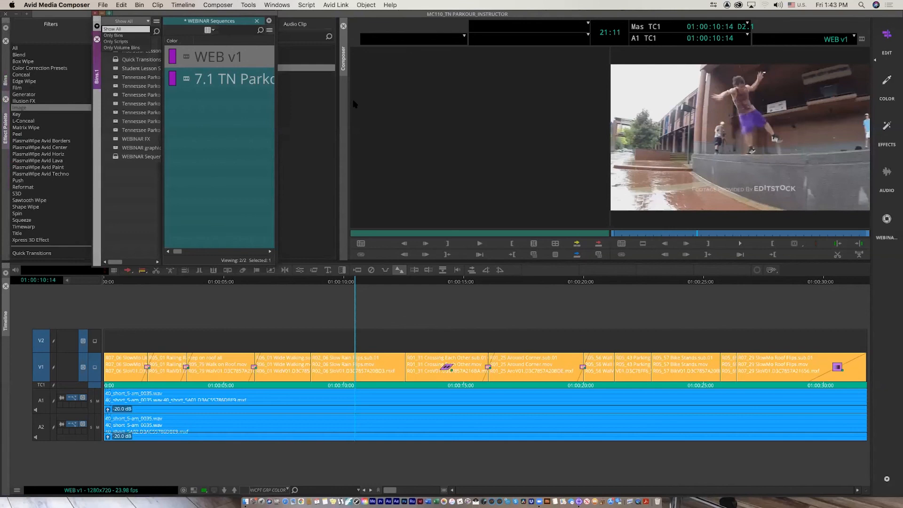
pyautogui.moveTo(123, 19); pyautogui.dragTo(465, 19)
pyautogui.click(201, 69)
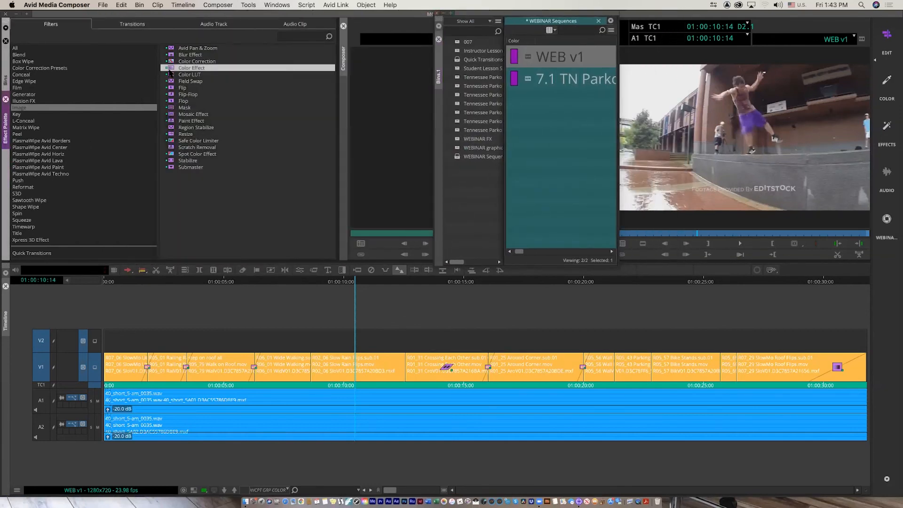
pyautogui.moveTo(170, 69); pyautogui.dragTo(292, 340)
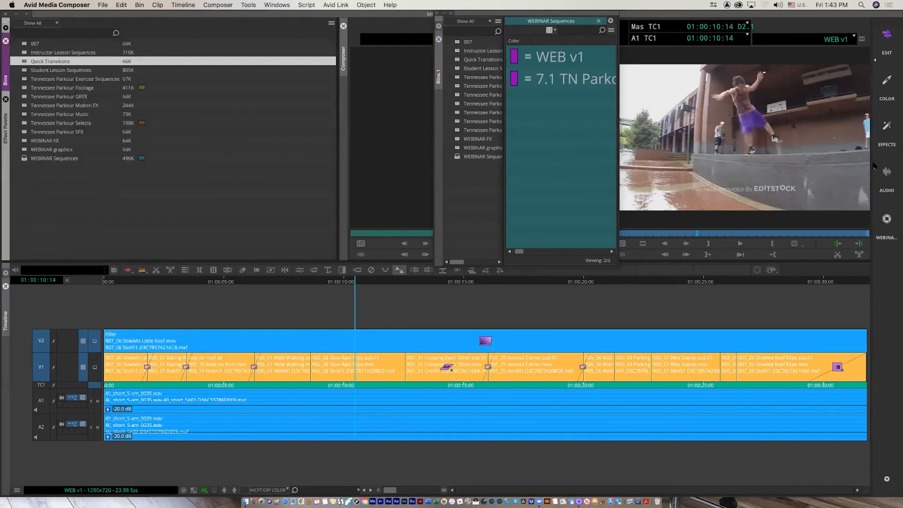
# Set the V2 Color Effect's saturation to -100, brightness to 63 and contrast to 74, and tint it yellow through the color gain.
pyautogui.click(887, 225)
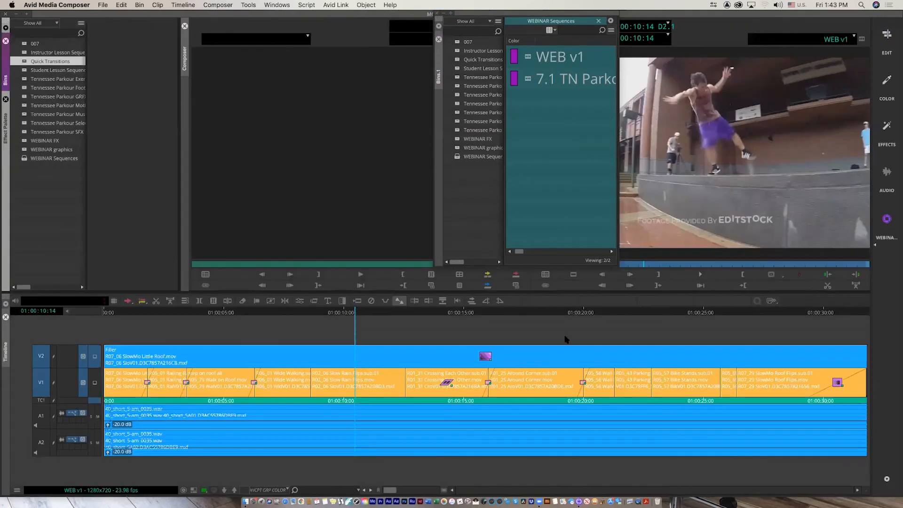
pyautogui.click(485, 313)
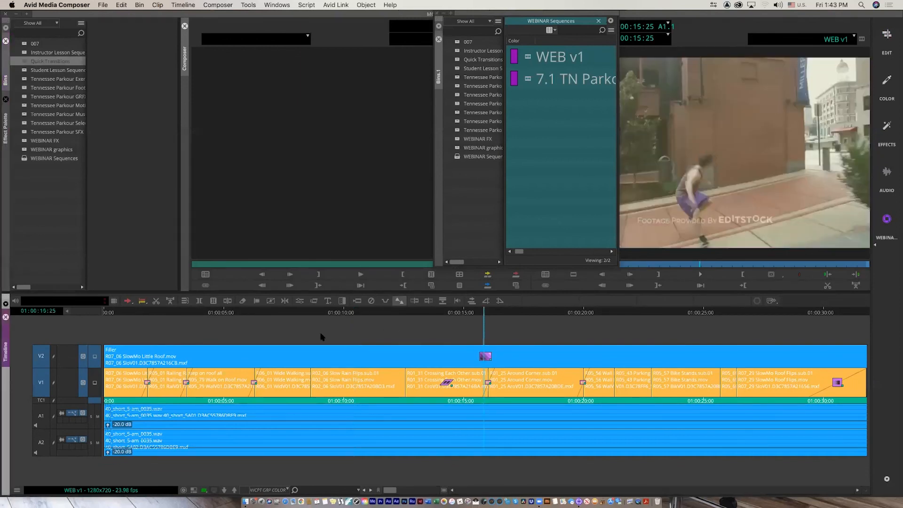
pyautogui.click(300, 302)
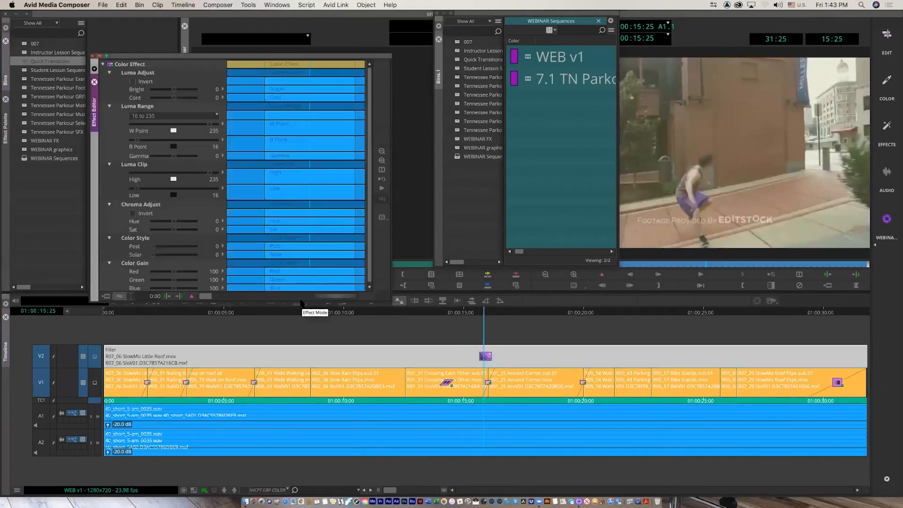
pyautogui.moveTo(173, 229); pyautogui.dragTo(111, 227)
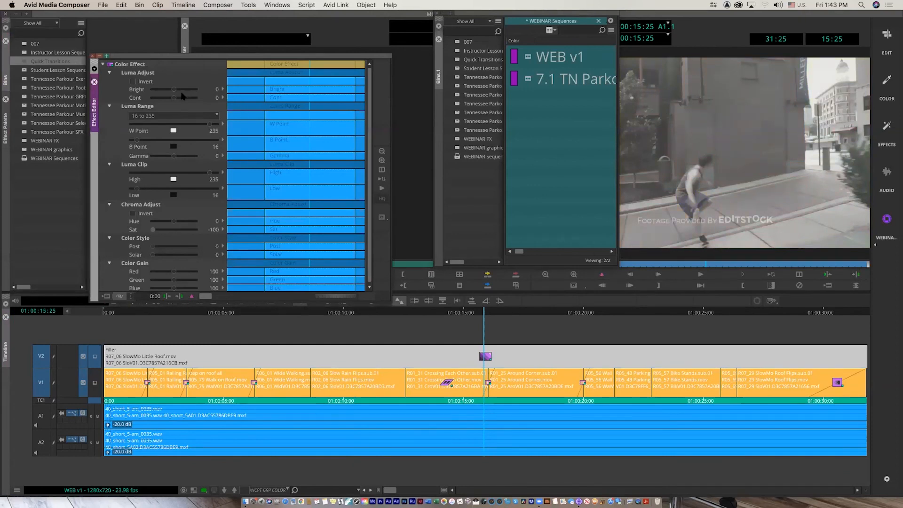
pyautogui.moveTo(174, 98)
pyautogui.mouseDown()
pyautogui.moveTo(190, 99)
pyautogui.moveTo(187, 90)
pyautogui.mouseUp()
pyautogui.scroll(-1, 253, 250)
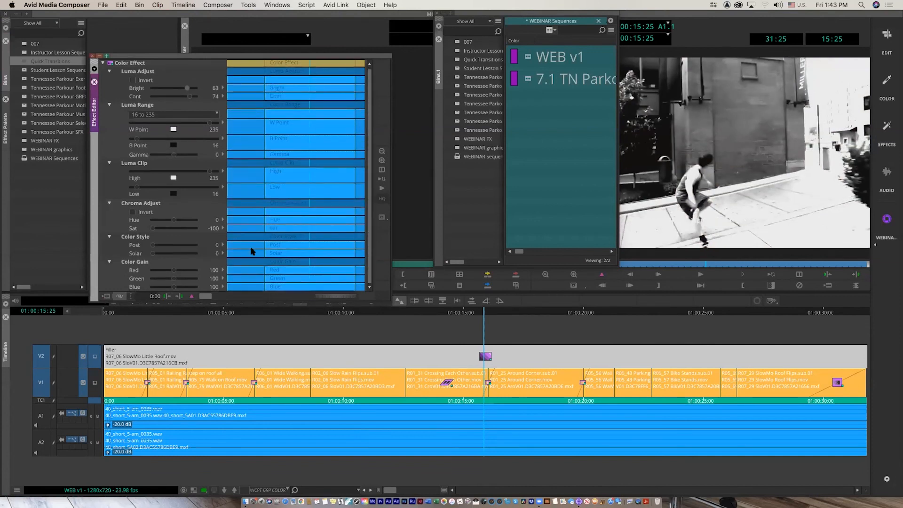
pyautogui.moveTo(176, 270); pyautogui.dragTo(186, 271)
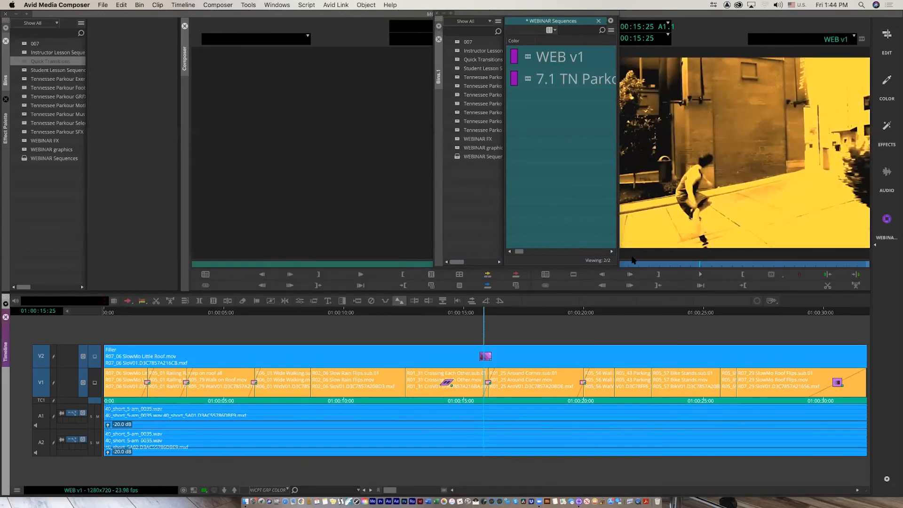
# Play the tinted WEB v1 sequence full screen from its start and leave full-screen playback.
pyautogui.press('Home')
pyautogui.press('super+shift+f')
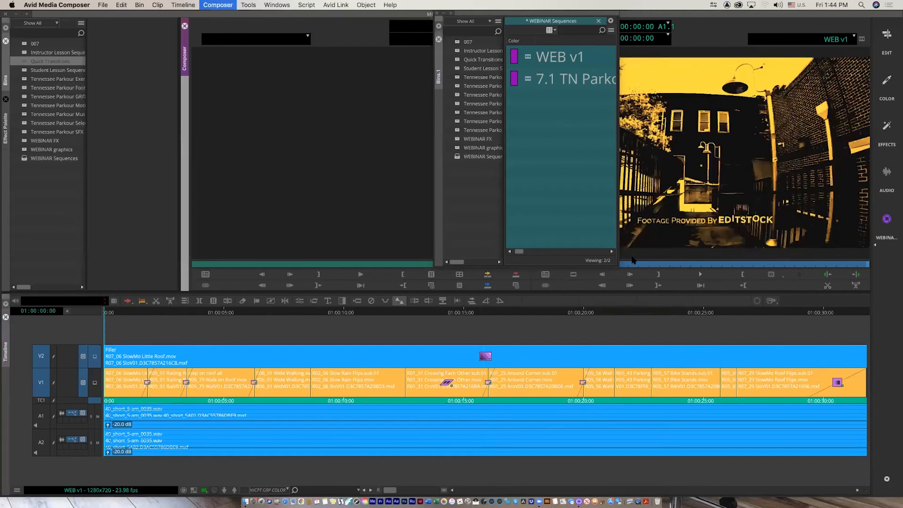
pyautogui.press('space')
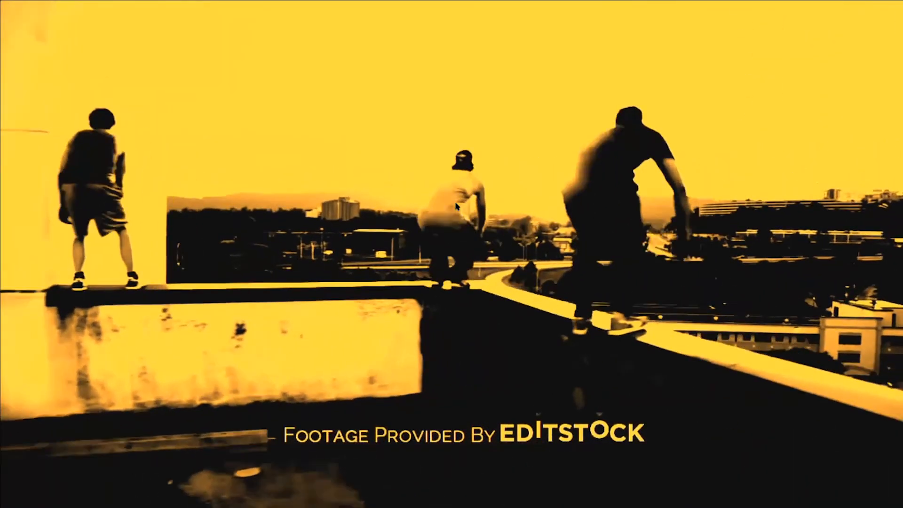
pyautogui.press('super+shift+f')
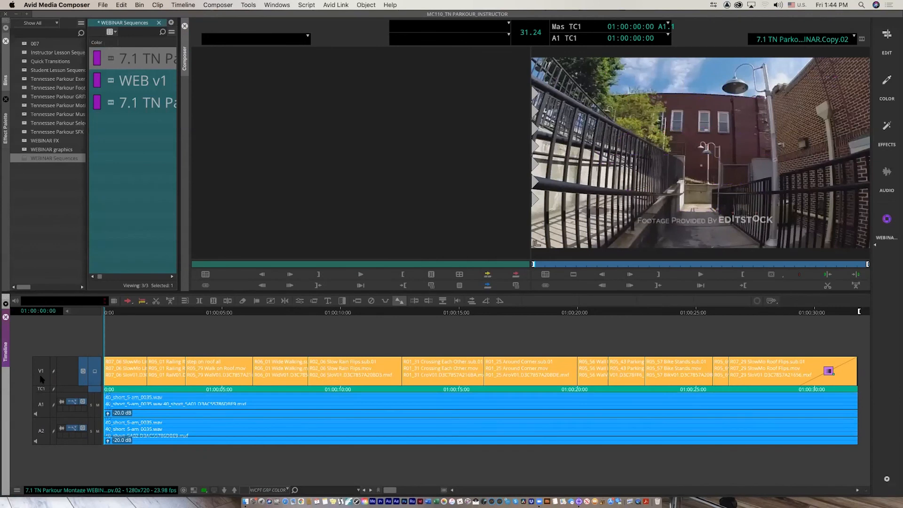
# Enable tracks V1, A1 and A2 in the Copy.02 montage sequence and add a second video track.
pyautogui.click(42, 379)
pyautogui.click(41, 429)
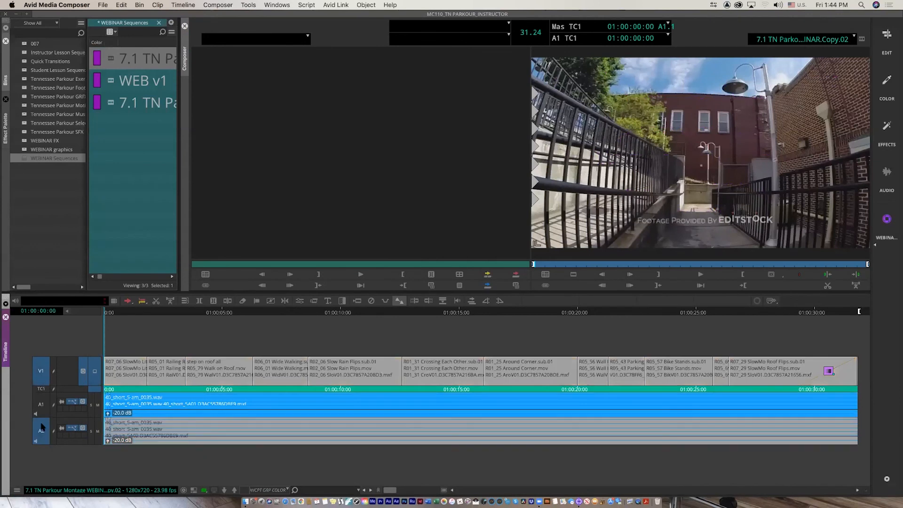
pyautogui.click(43, 407)
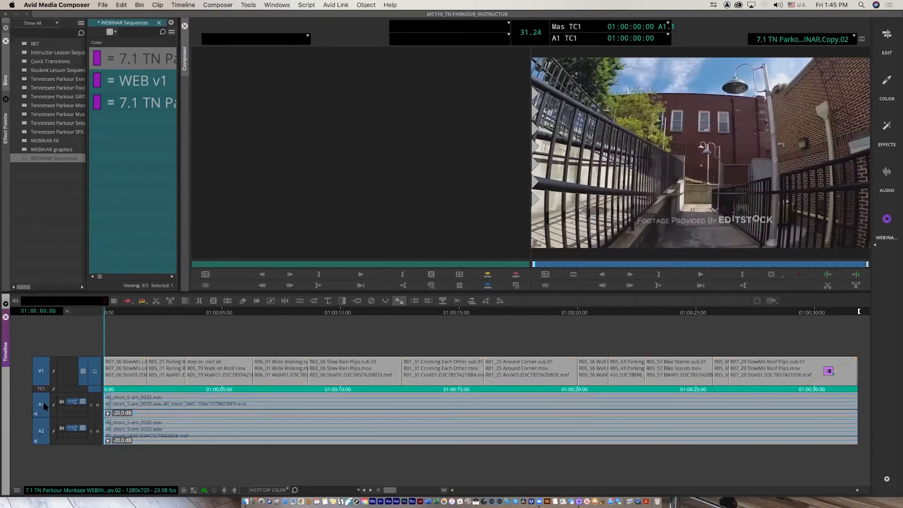
pyautogui.press('super+y')
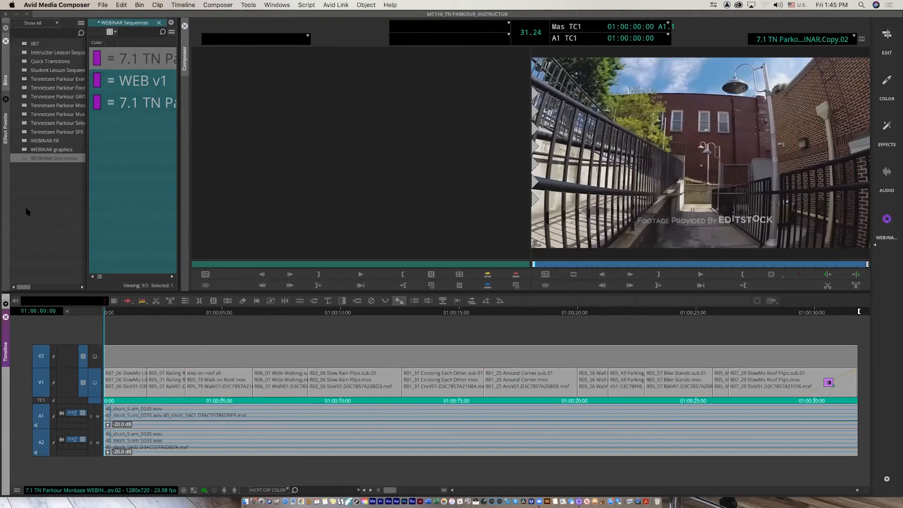
# Apply the Title category's Avid Titler+ effect to the filler on V2.
pyautogui.click(4, 172)
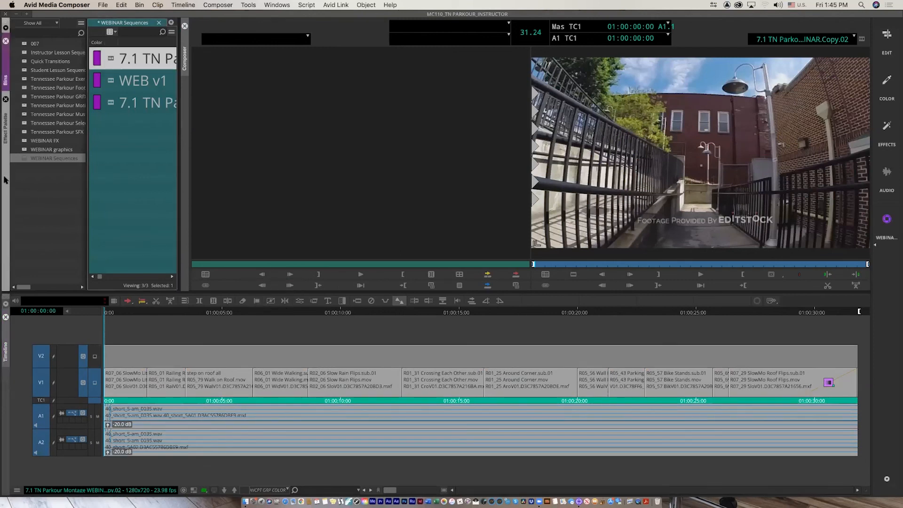
pyautogui.click(5, 140)
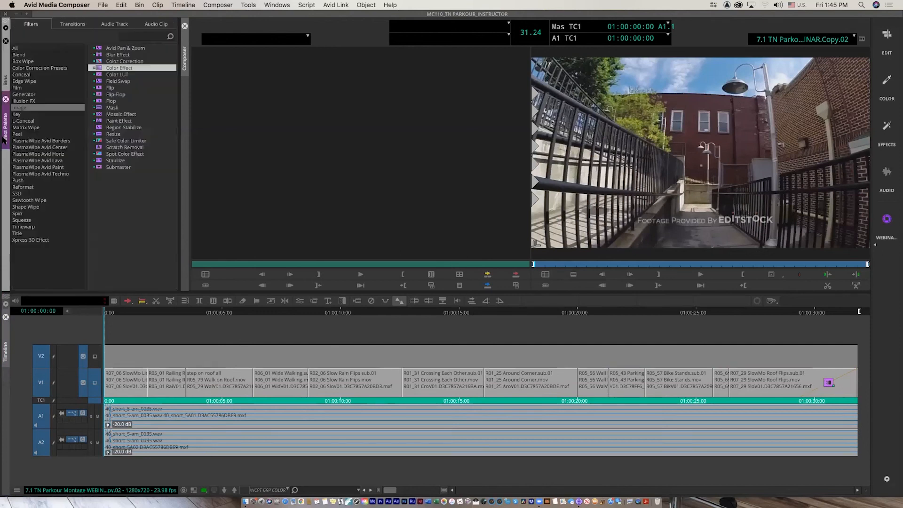
pyautogui.click(21, 234)
pyautogui.moveTo(98, 49); pyautogui.dragTo(517, 345)
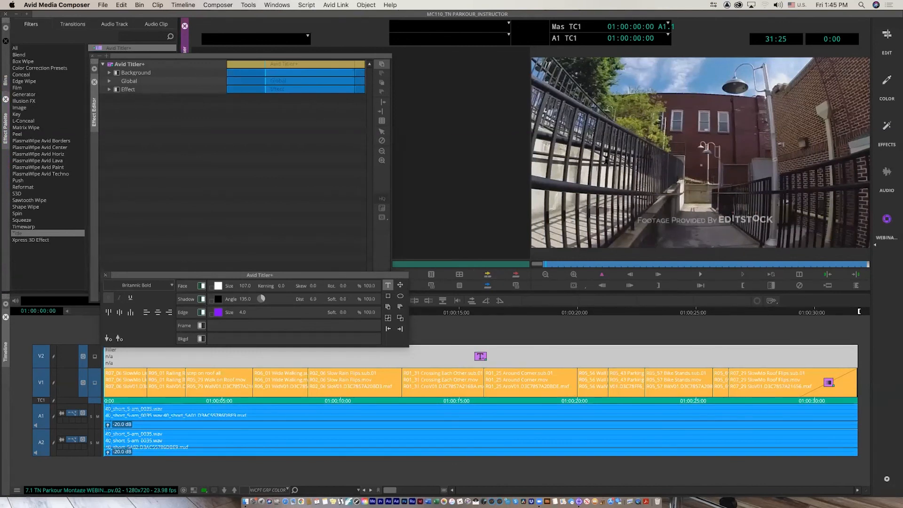
# Place a text layer over the railing in the frame reading "TANK YOU".
pyautogui.click(606, 160)
pyautogui.write('Par')
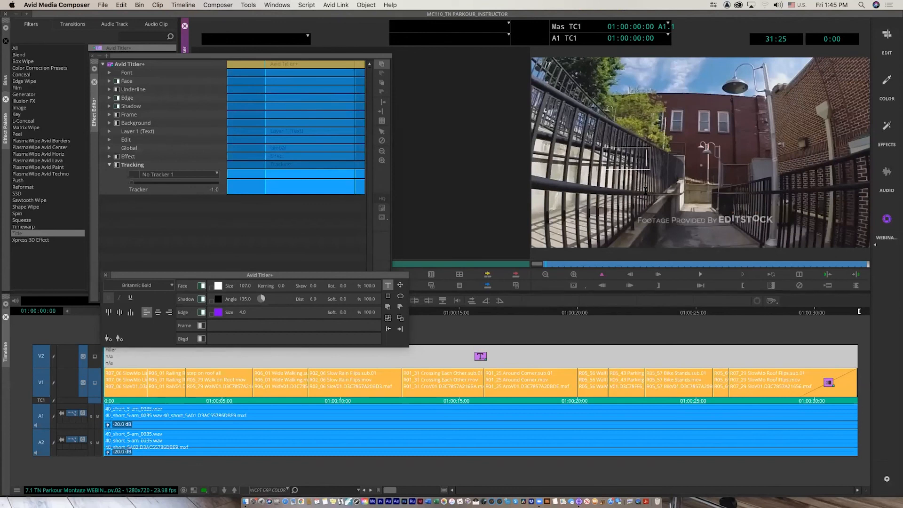
pyautogui.write('our')
pyautogui.click(93, 358)
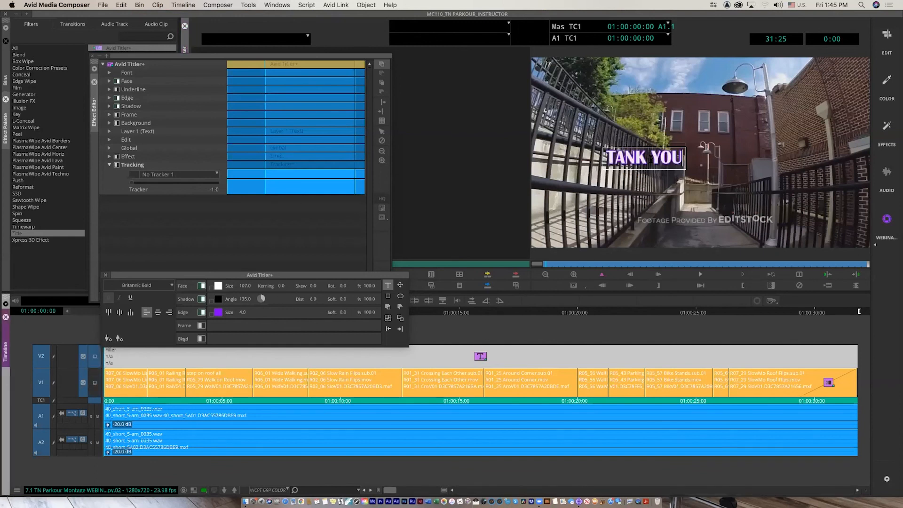
# Correct the title text over the railing to read "THANK YOU".
pyautogui.click(649, 158)
pyautogui.press('Left')
pyautogui.press('Left')
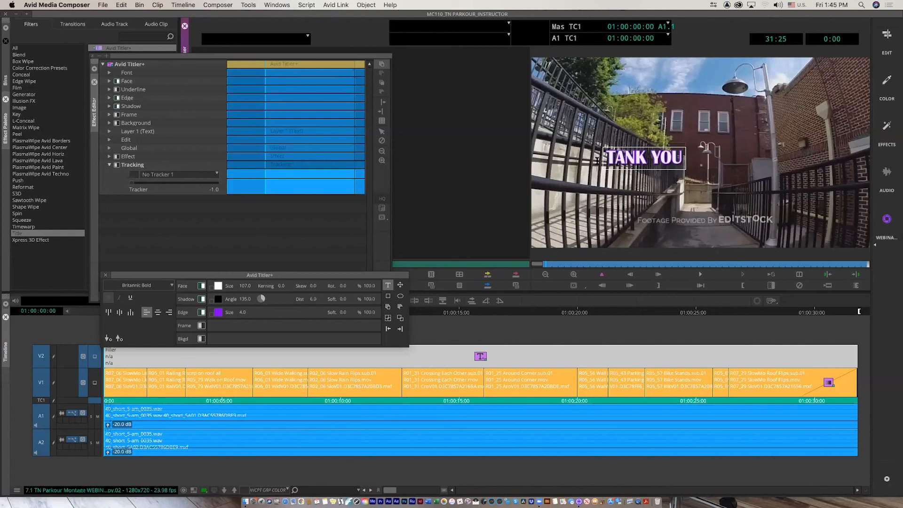
pyautogui.write('H')
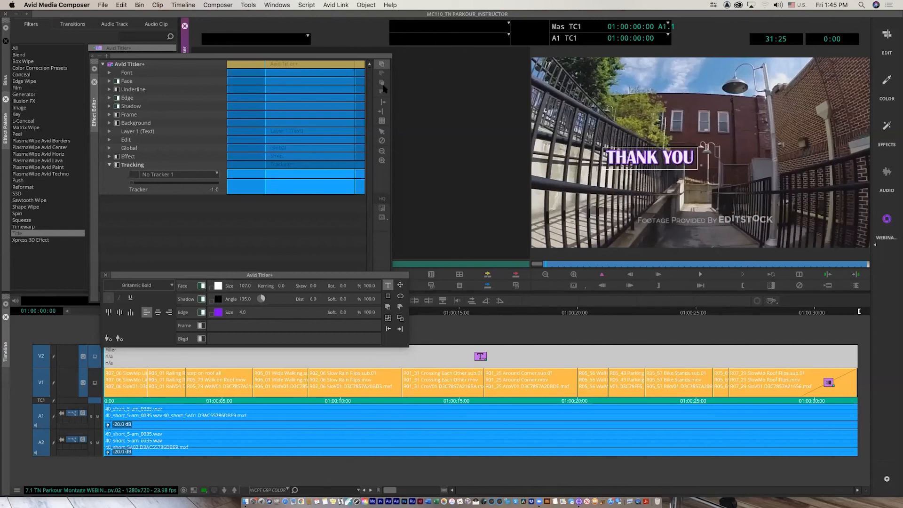
# Move the title from the railing to the middle of the frame over the brick building and deselect it.
pyautogui.click(338, 60)
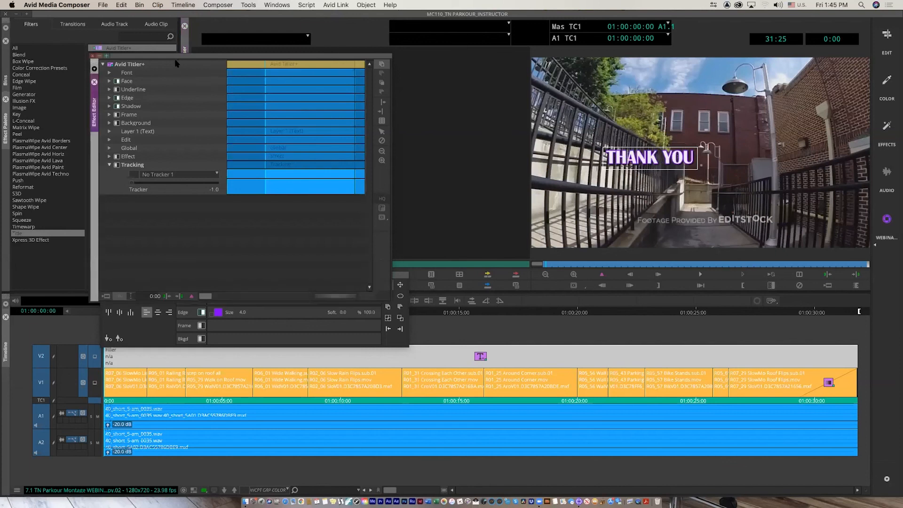
pyautogui.click(400, 285)
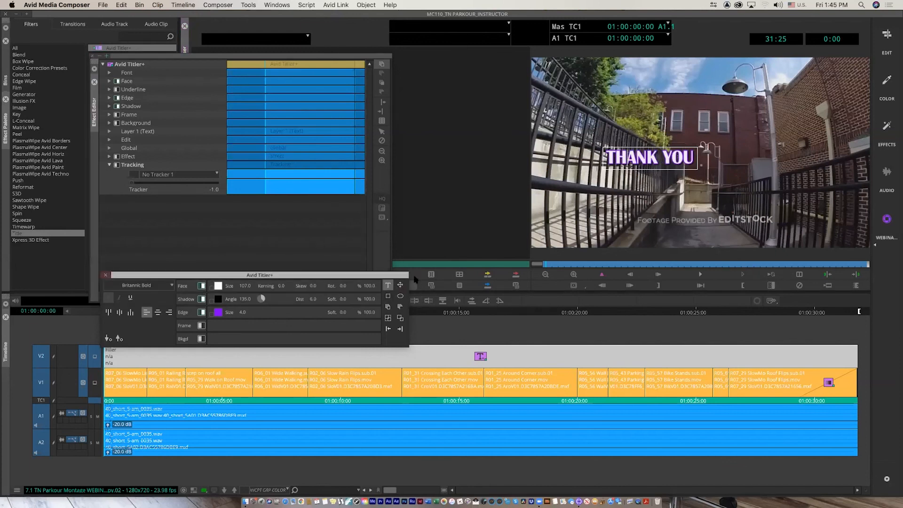
pyautogui.click(638, 163)
pyautogui.moveTo(655, 148); pyautogui.dragTo(709, 133)
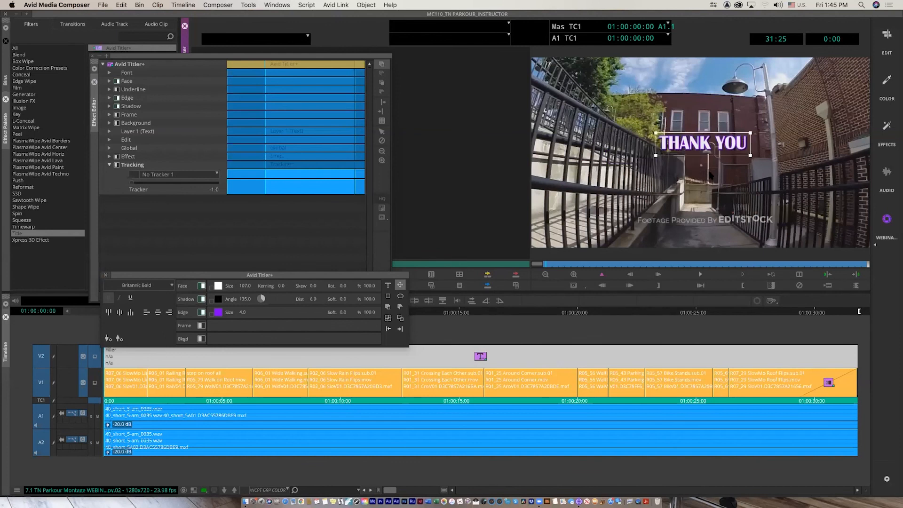
pyautogui.click(808, 245)
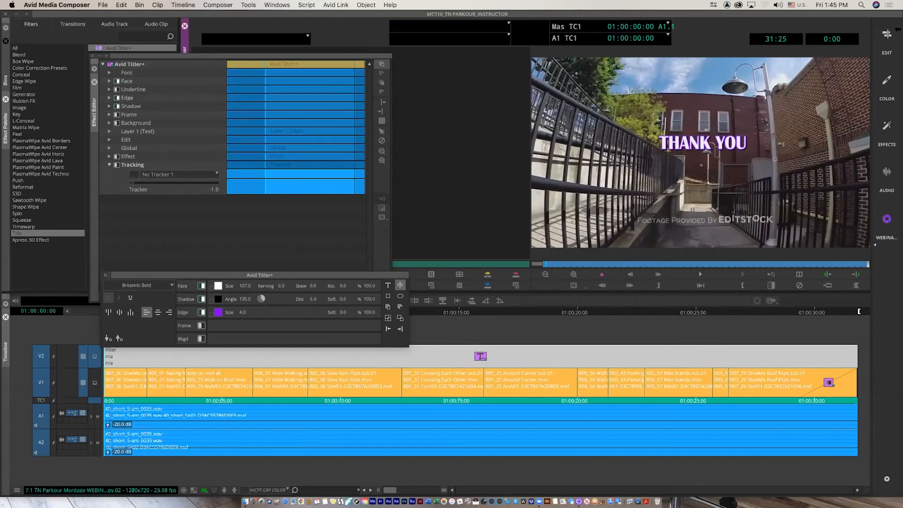
# Return to the Edit workspace and set the sequence's export settings to QuickTime Movie, accepting the existing movie format options.
pyautogui.click(886, 35)
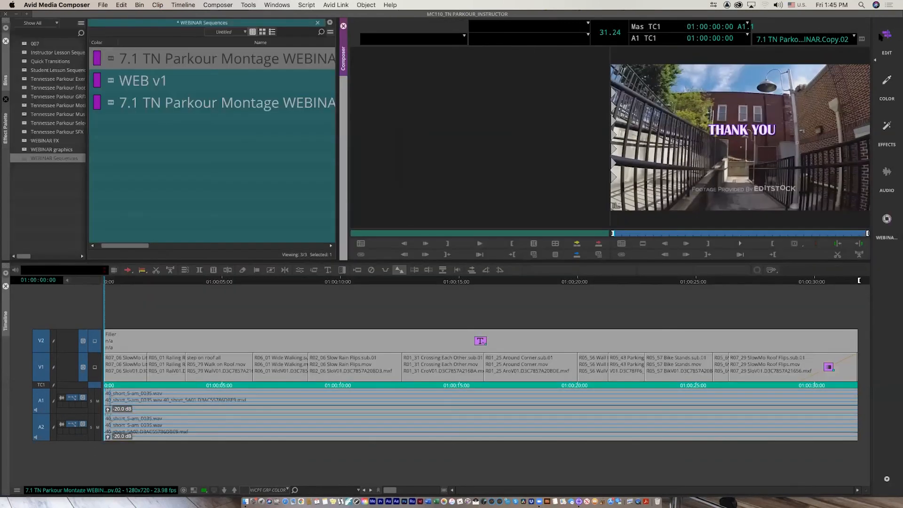
pyautogui.rightClick(662, 201)
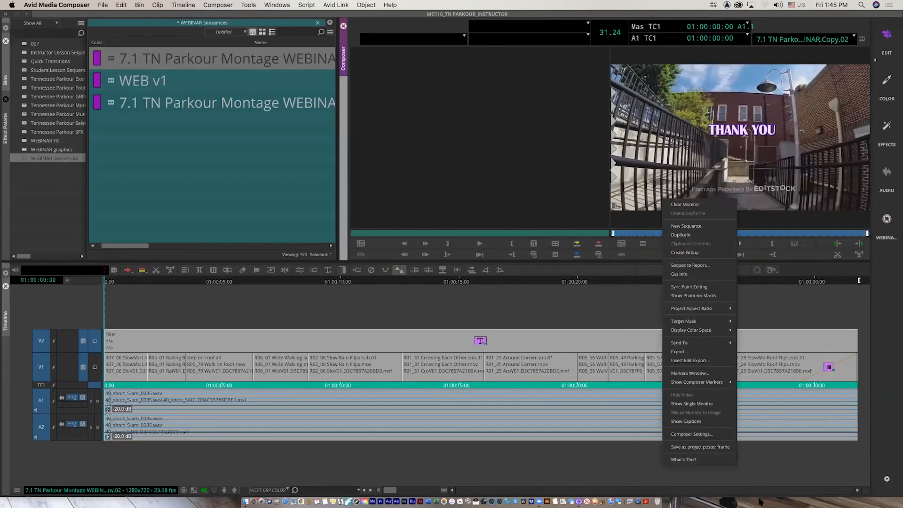
pyautogui.click(708, 352)
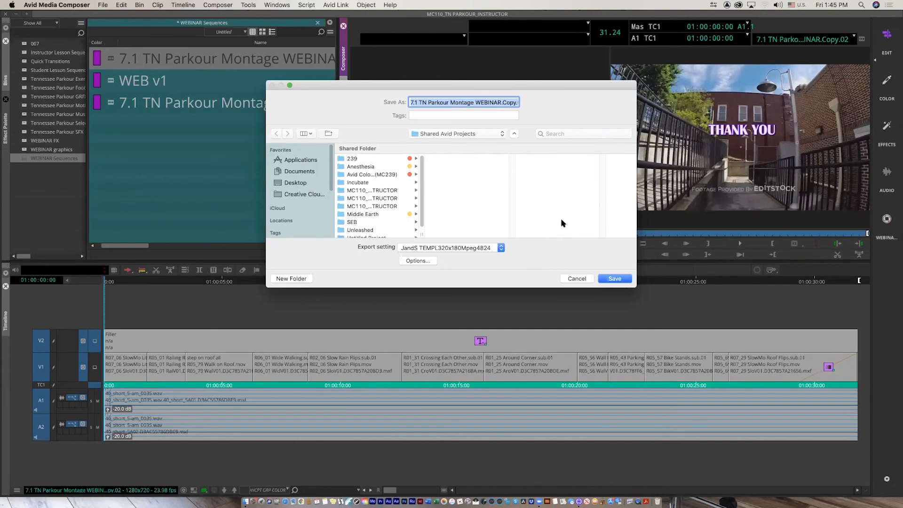
pyautogui.click(418, 261)
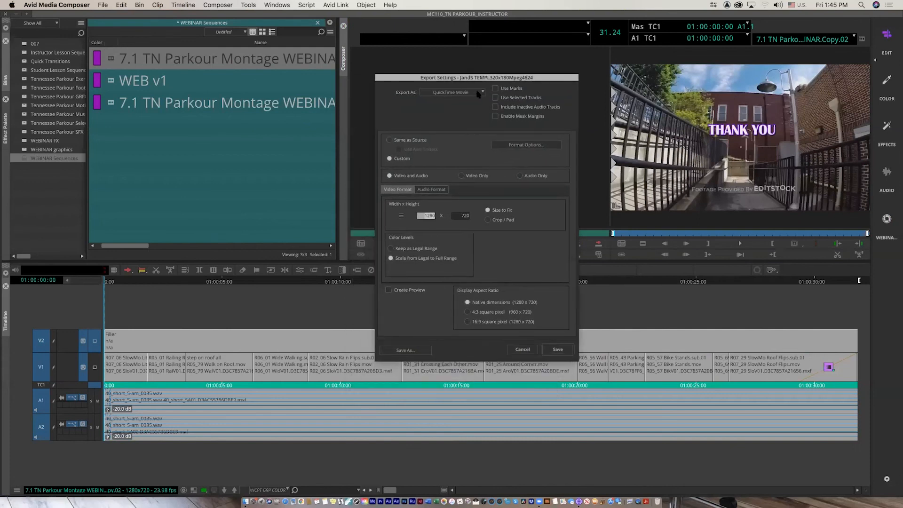
pyautogui.click(479, 92)
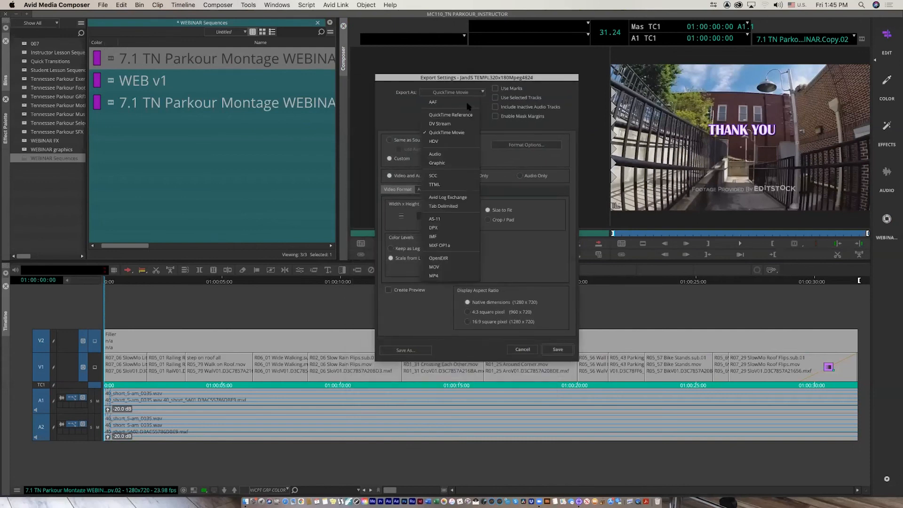
pyautogui.click(440, 133)
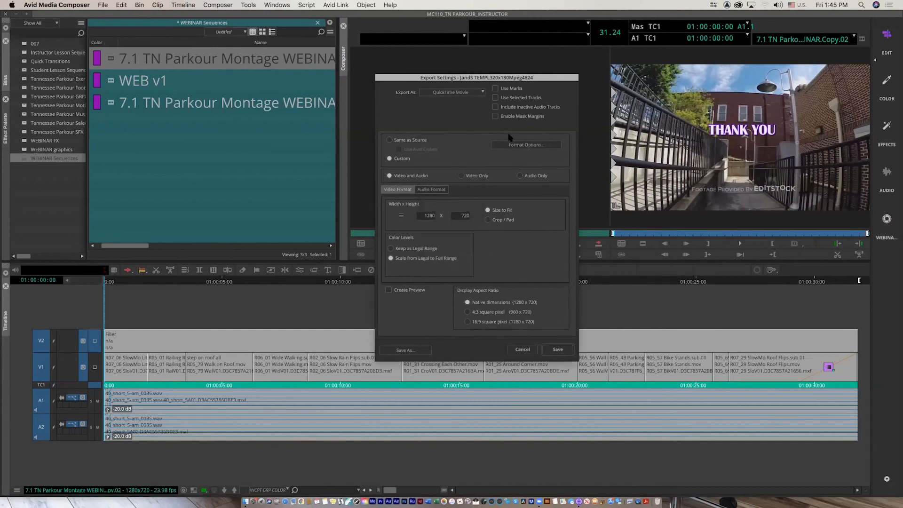
pyautogui.click(518, 147)
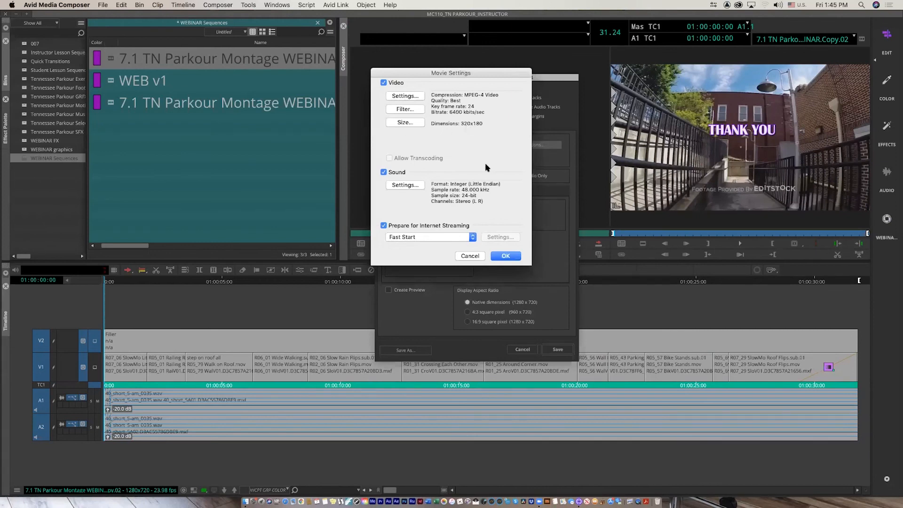
pyautogui.click(502, 259)
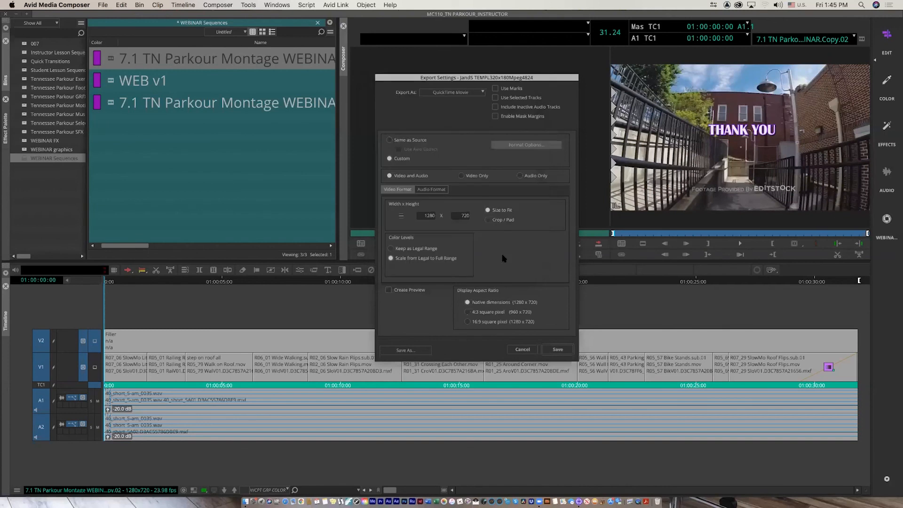
pyautogui.click(562, 352)
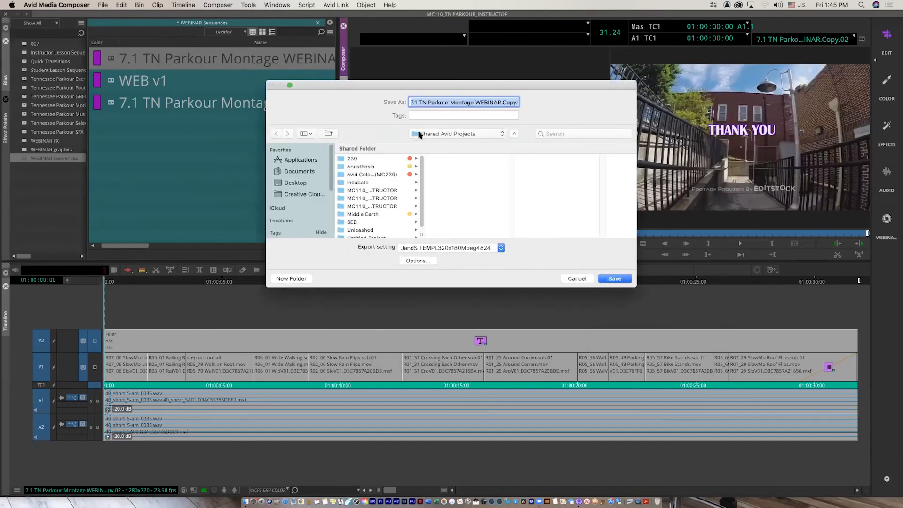
# Name the export FORU.mov and save it to the Desktop.
pyautogui.write('F')
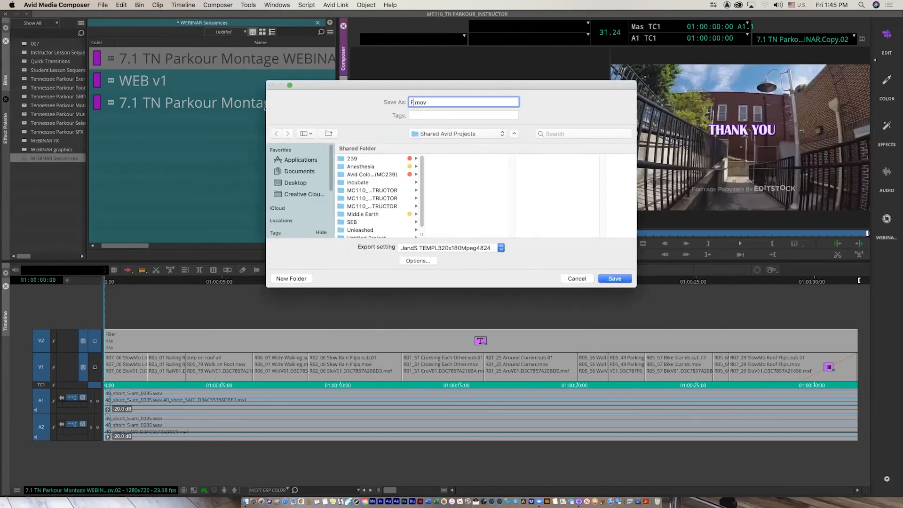
pyautogui.write('ORU')
pyautogui.click(297, 185)
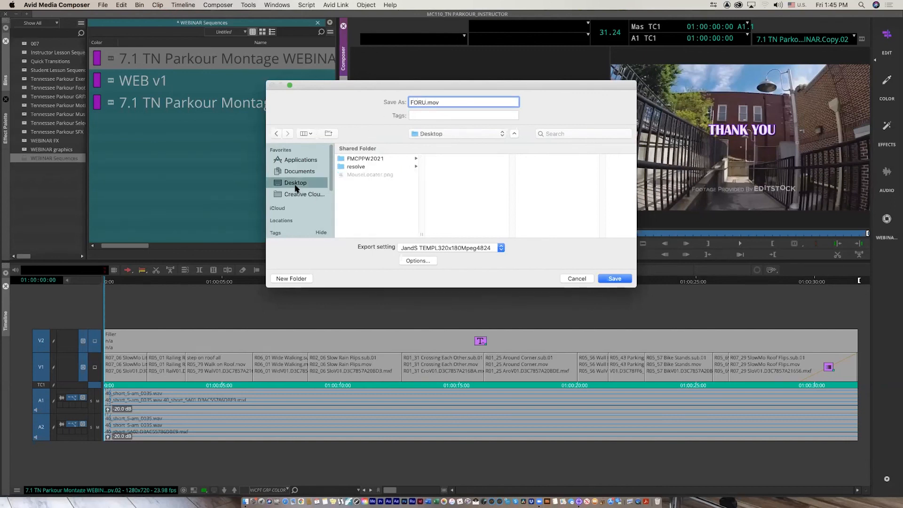
pyautogui.click(605, 278)
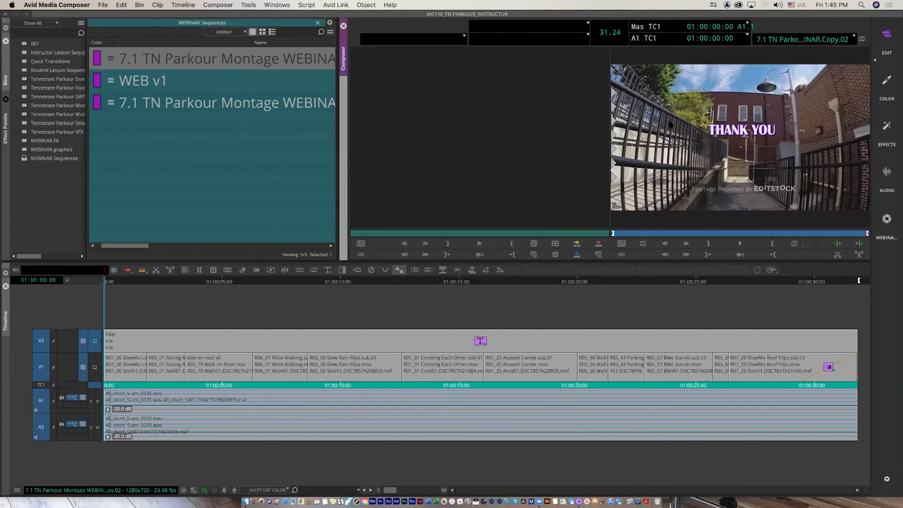
# Switch to QuickTime Player by opening FORU.mov from the desktop, play it at enlarged and reduced window sizes, and close it.
pyautogui.press('super+h')
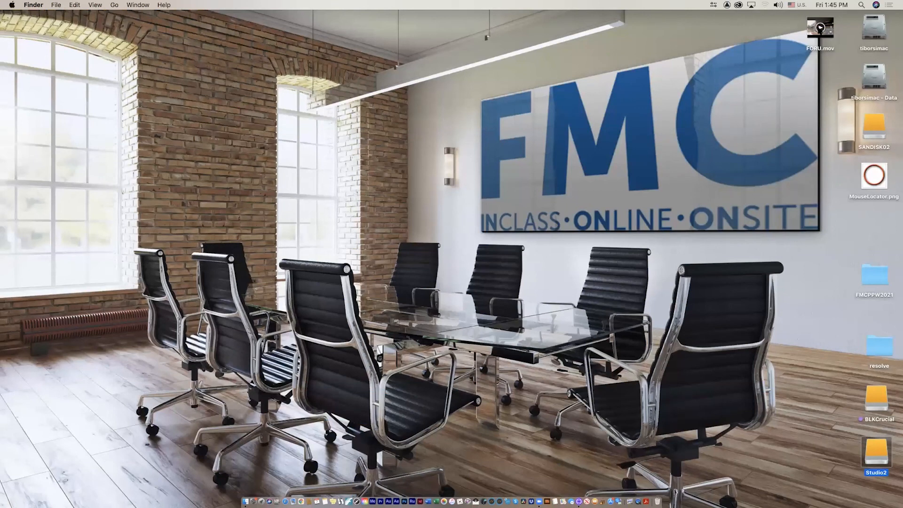
pyautogui.click(820, 29)
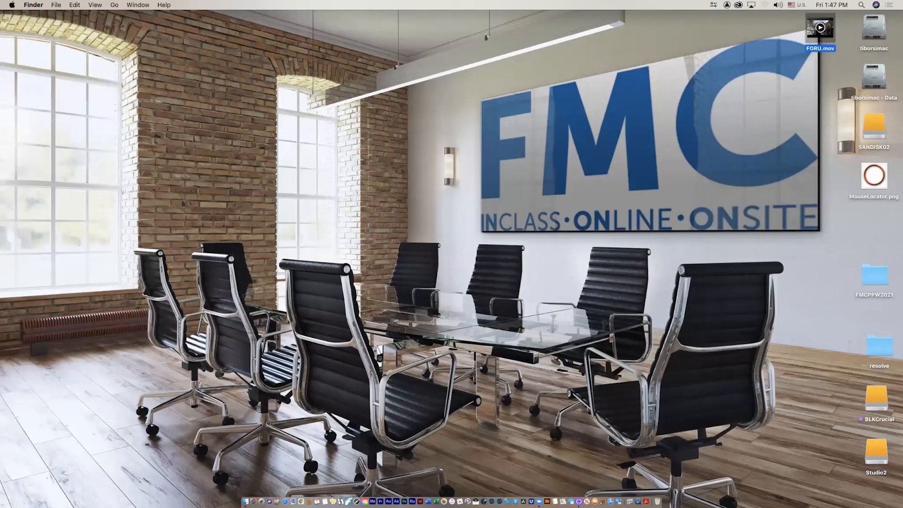
pyautogui.doubleClick(820, 28)
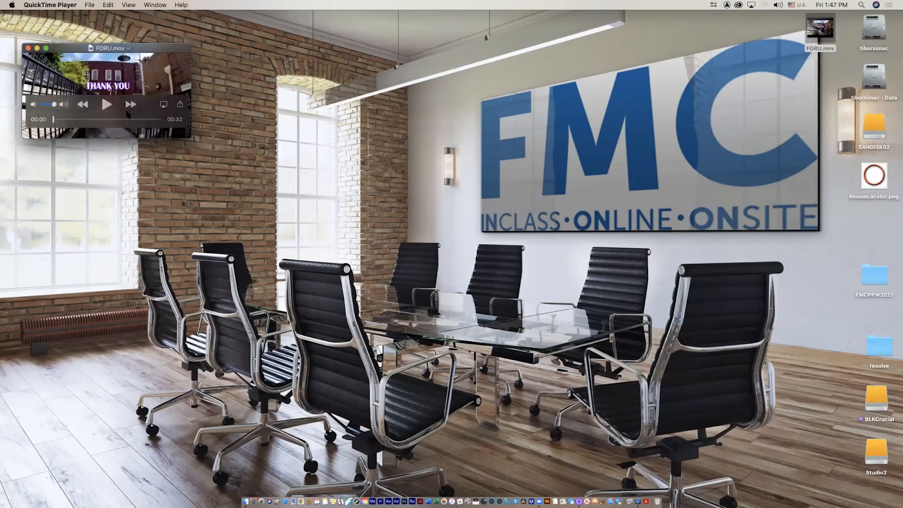
pyautogui.click(108, 104)
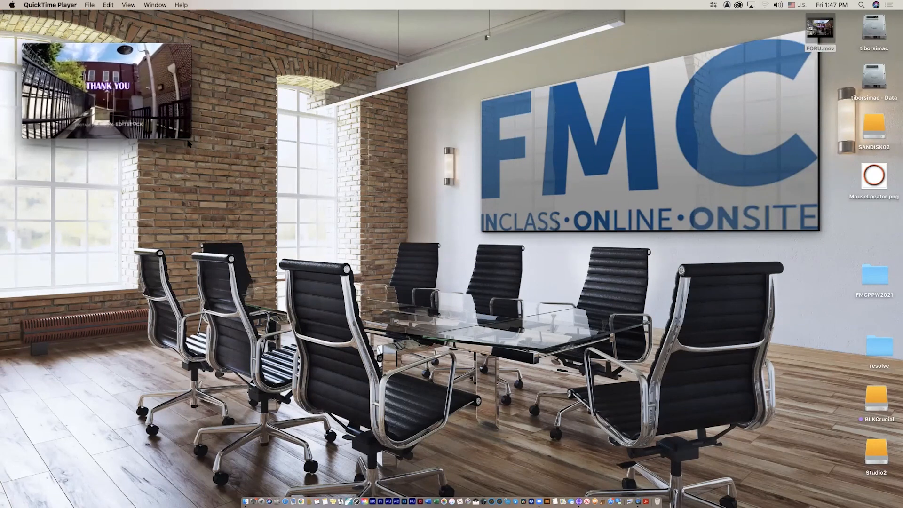
pyautogui.moveTo(191, 137); pyautogui.dragTo(896, 498)
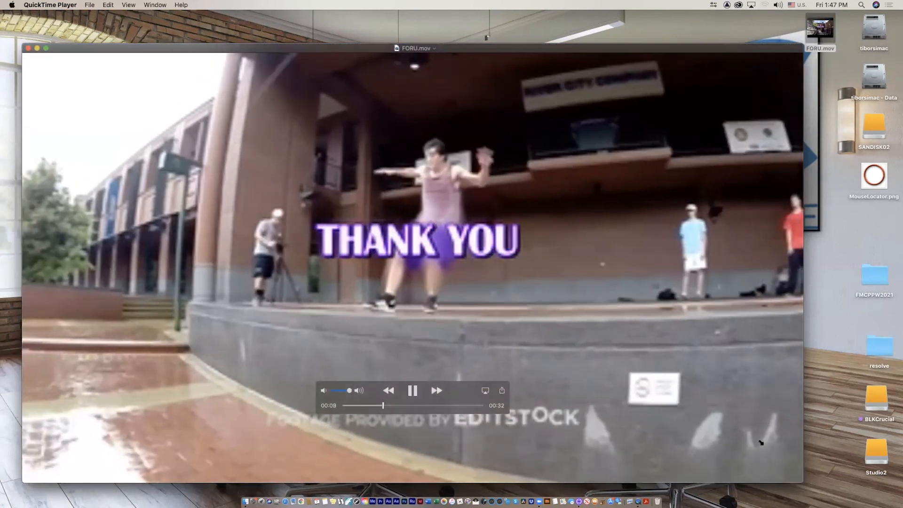
pyautogui.moveTo(801, 480); pyautogui.dragTo(100, 96)
pyautogui.moveTo(151, 51); pyautogui.dragTo(234, 90)
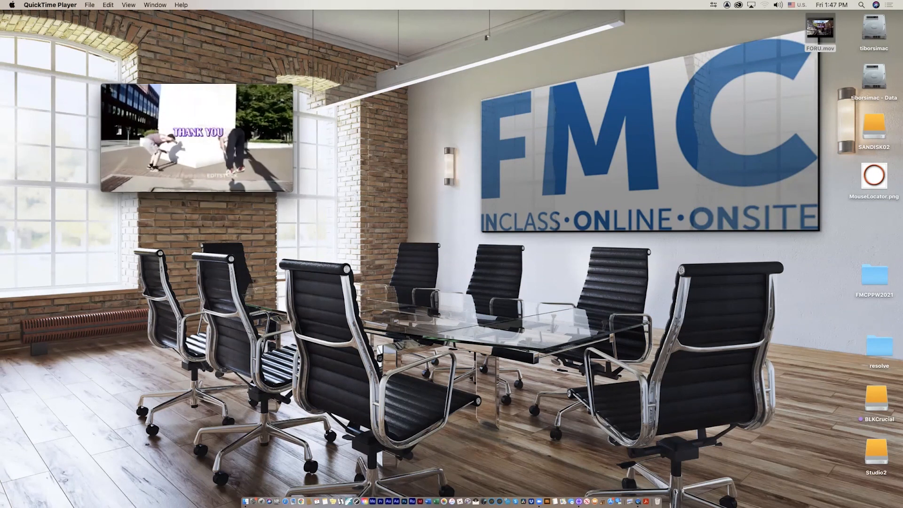
pyautogui.press('super+w')
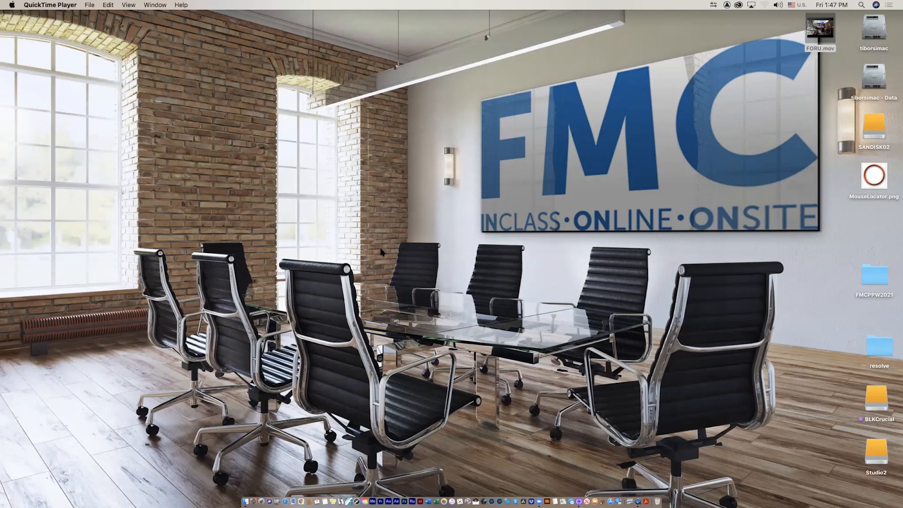
# Switch to Safari to view the FMC Avid Media Composer Courses page and close the browser window.
pyautogui.click(285, 501)
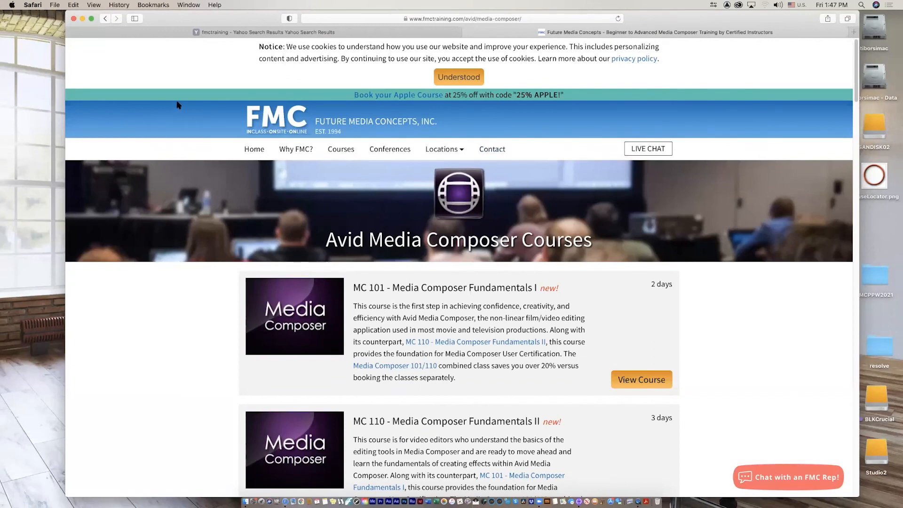
pyautogui.click(72, 32)
pyautogui.press('super+w')
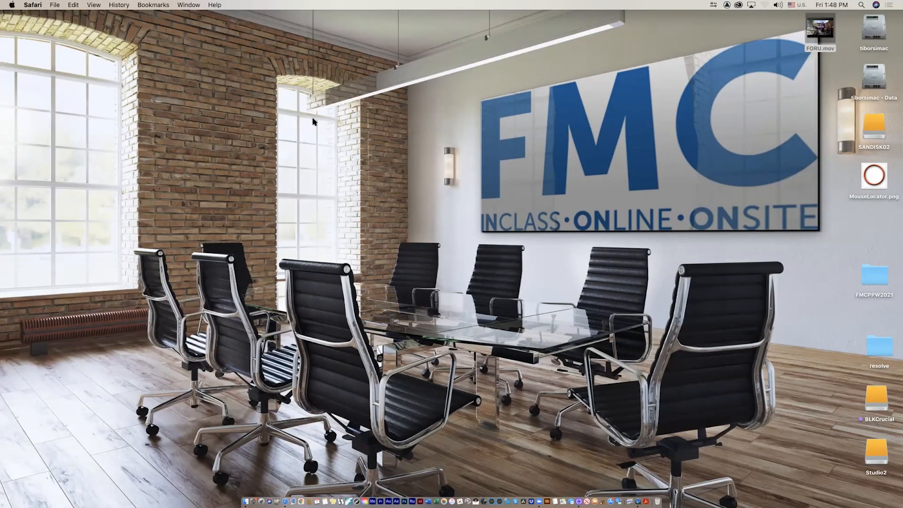